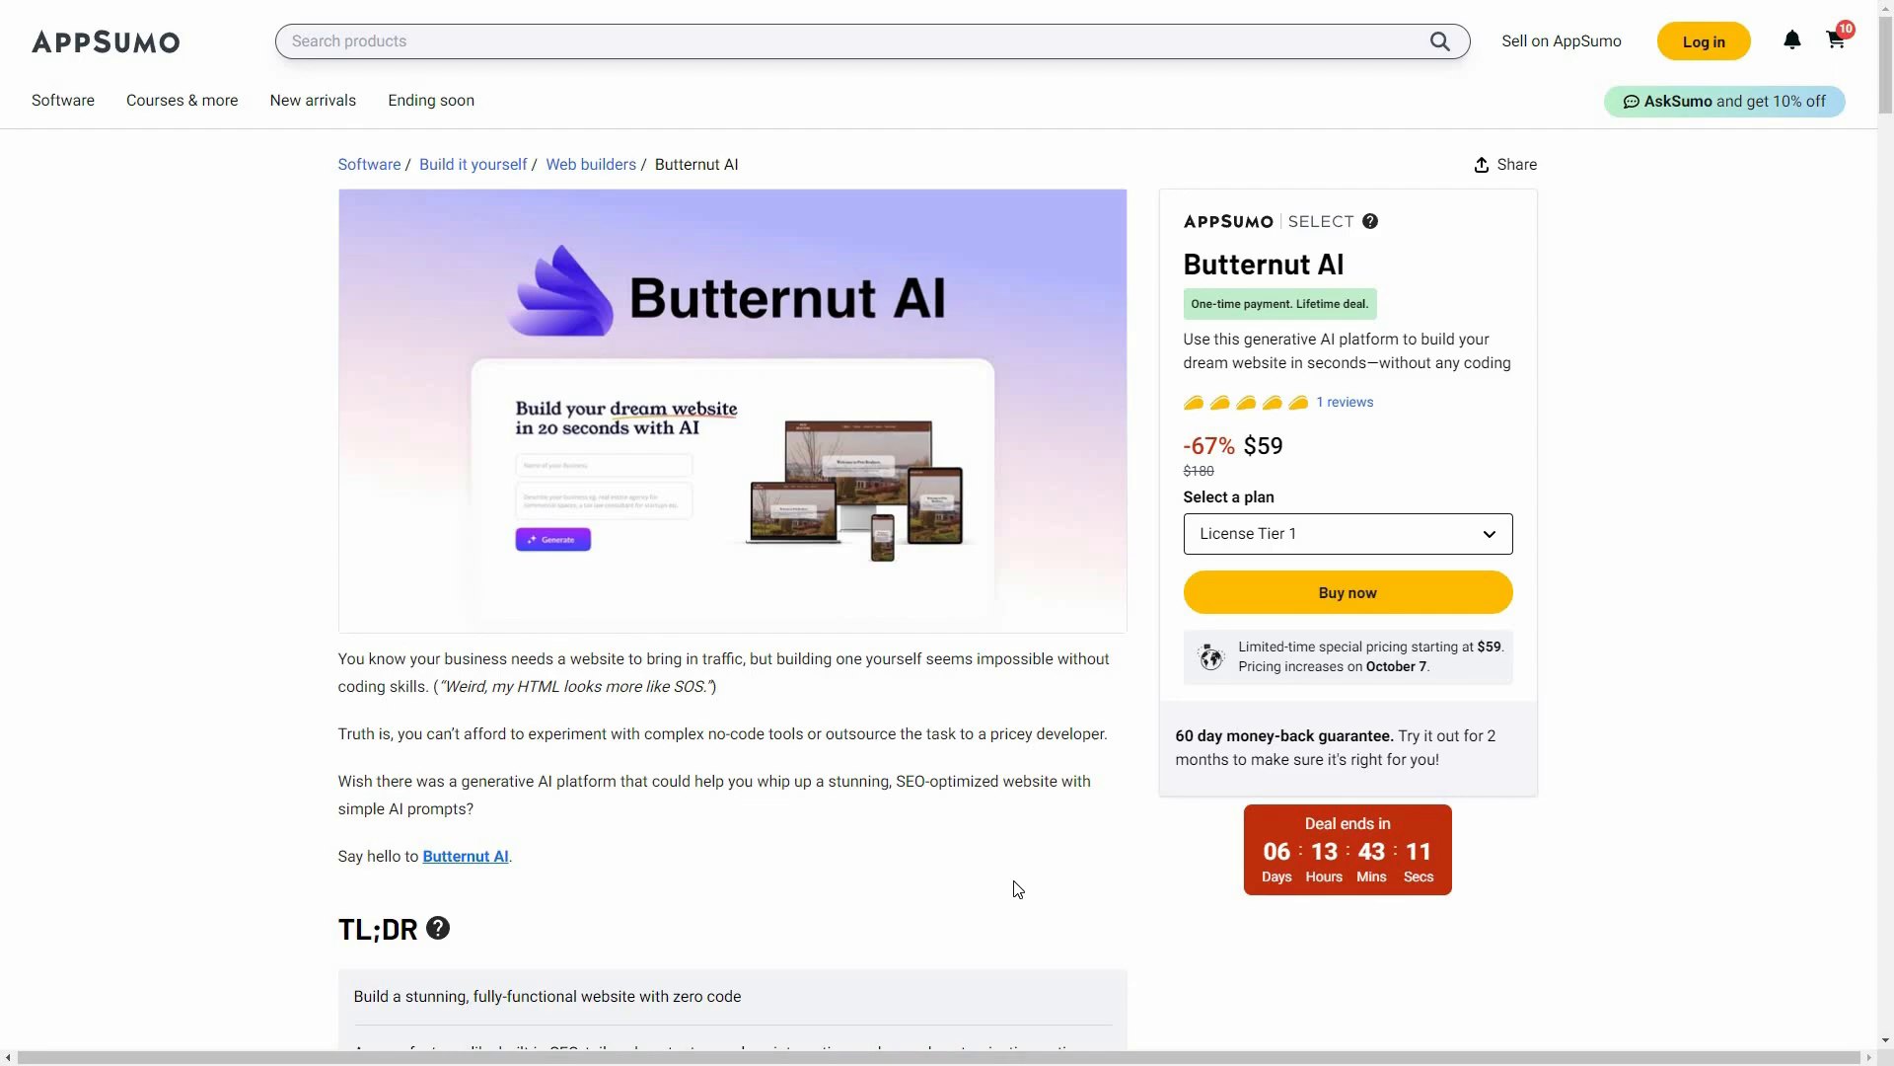
Step: Examine the Butternut AI deal page, covering its overview, the features included in all plans and the license tier comparison
scroll(776, 896, down, 1)
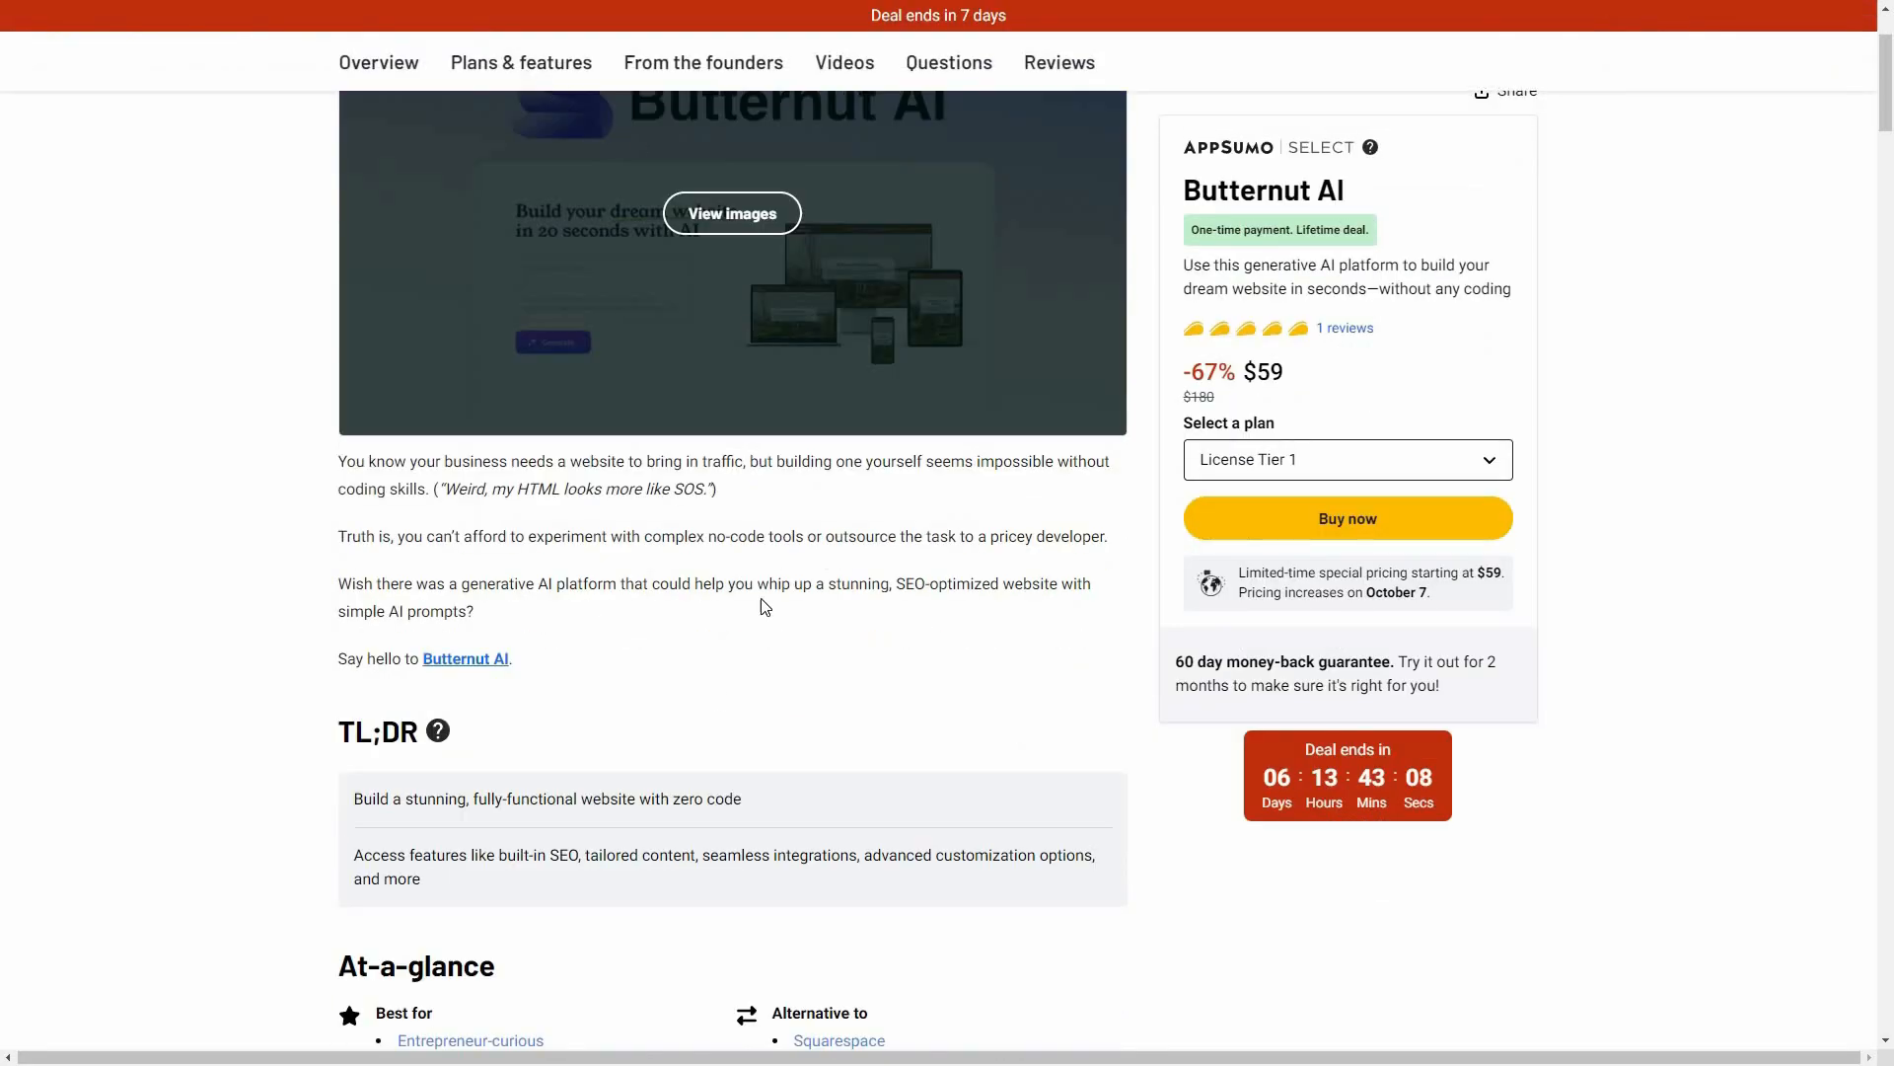
scroll(707, 735, down, 15)
scroll(691, 641, down, 1)
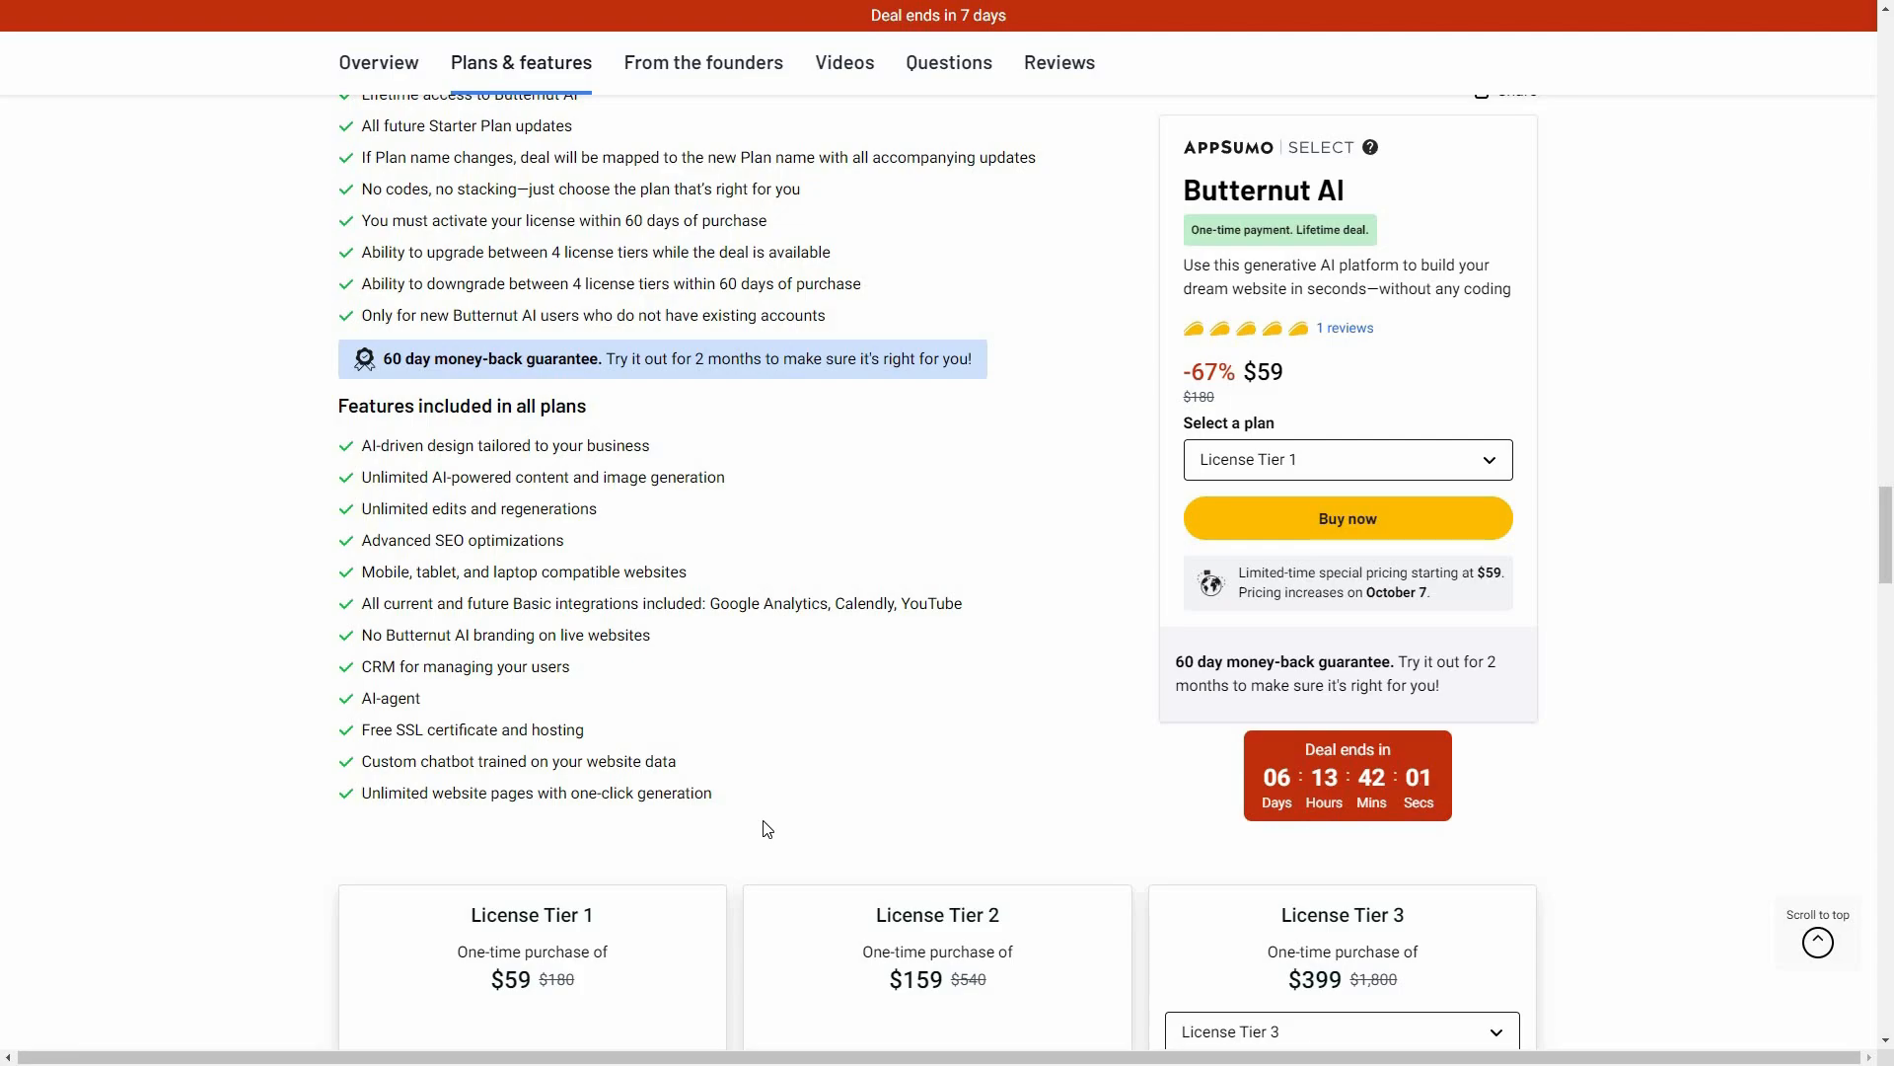
scroll(1632, 917, down, 1)
scroll(1632, 920, down, 3)
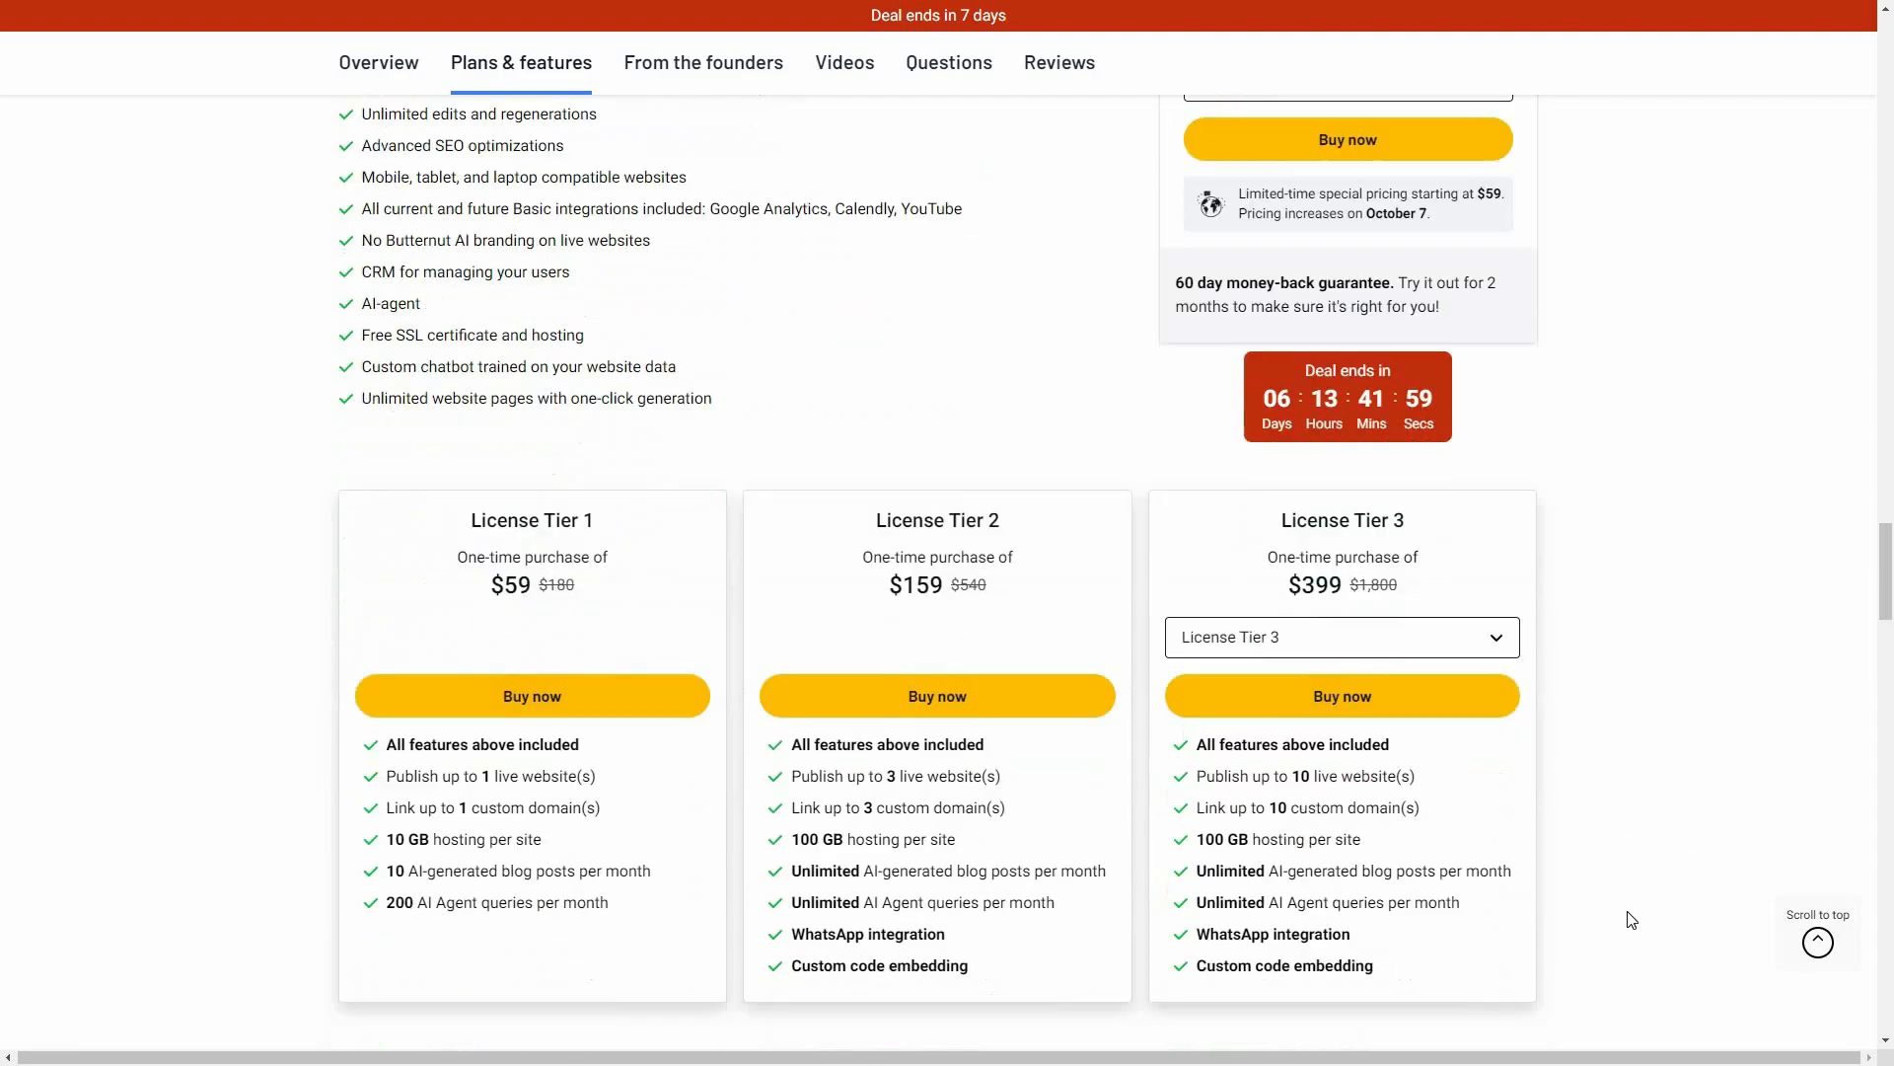
scroll(750, 759, down, 1)
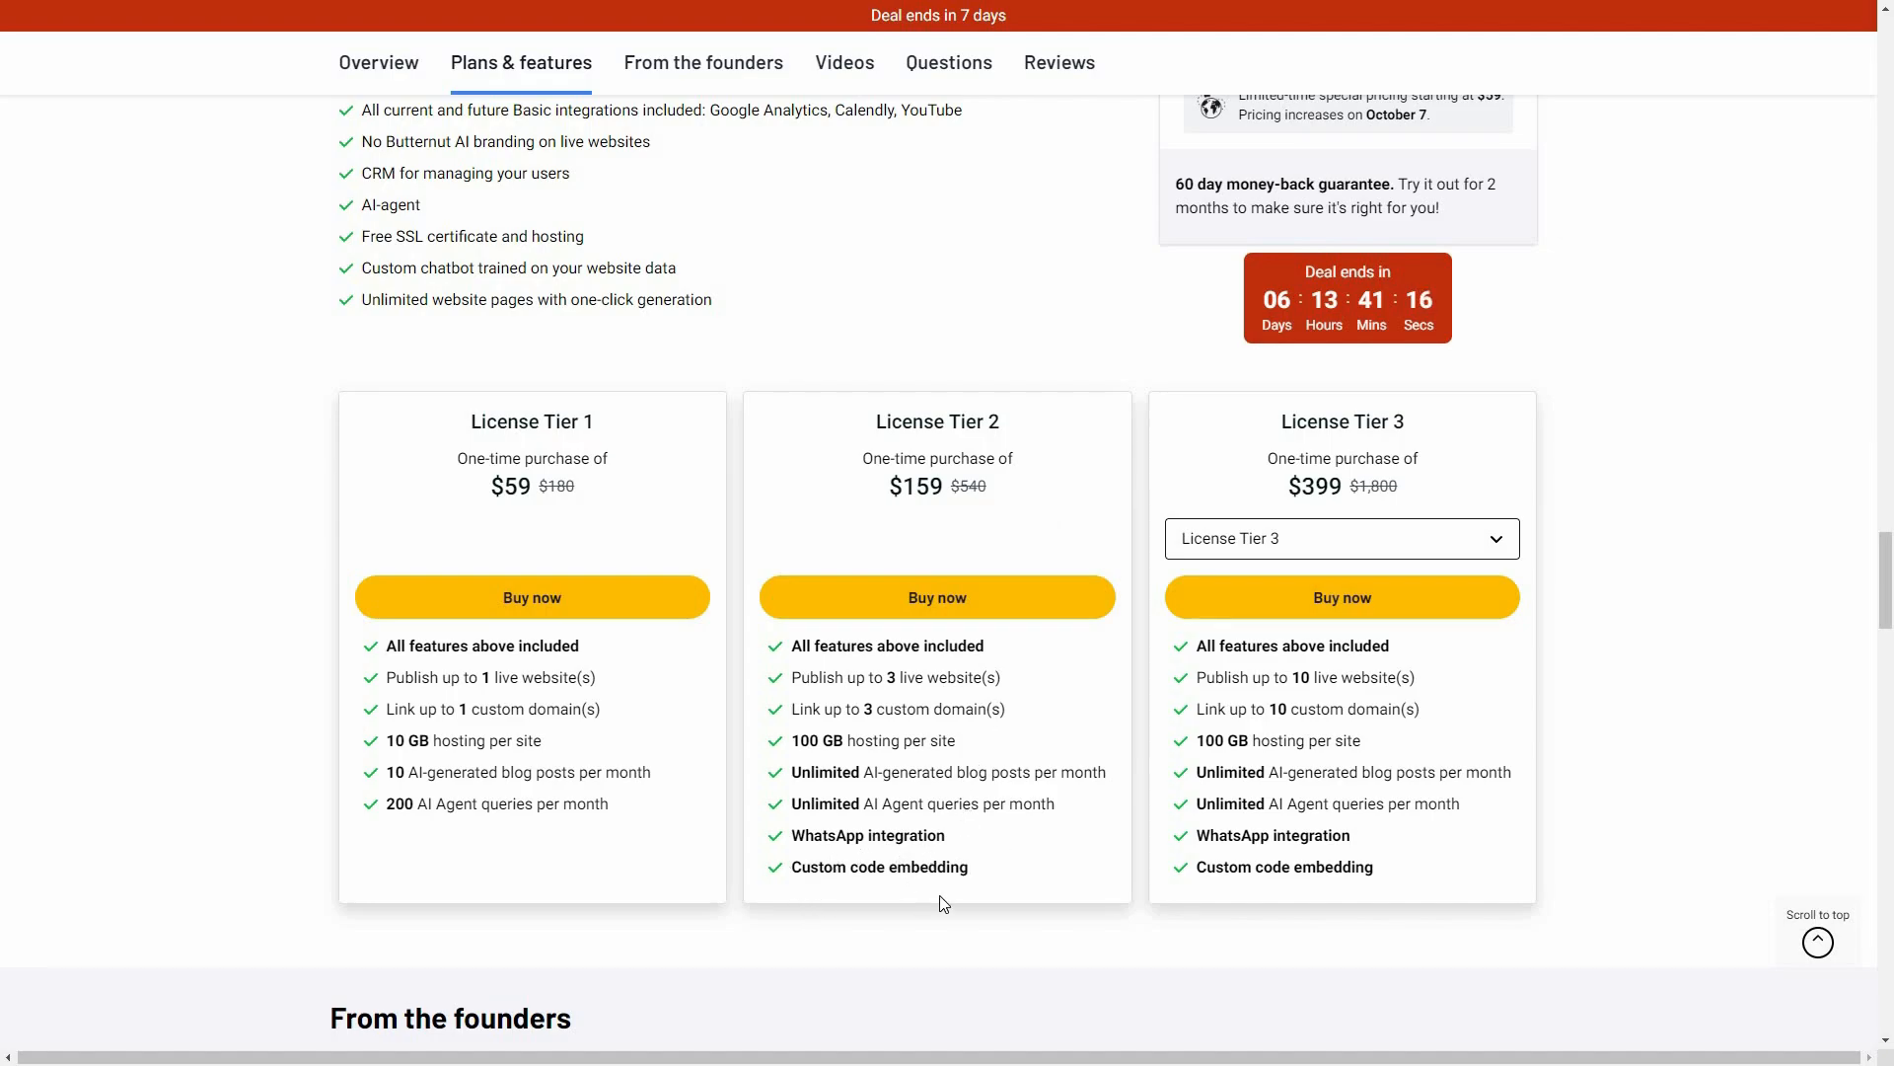
Step: Switch the third pricing card to License Tier 4 to view what that plan includes
click(1354, 542)
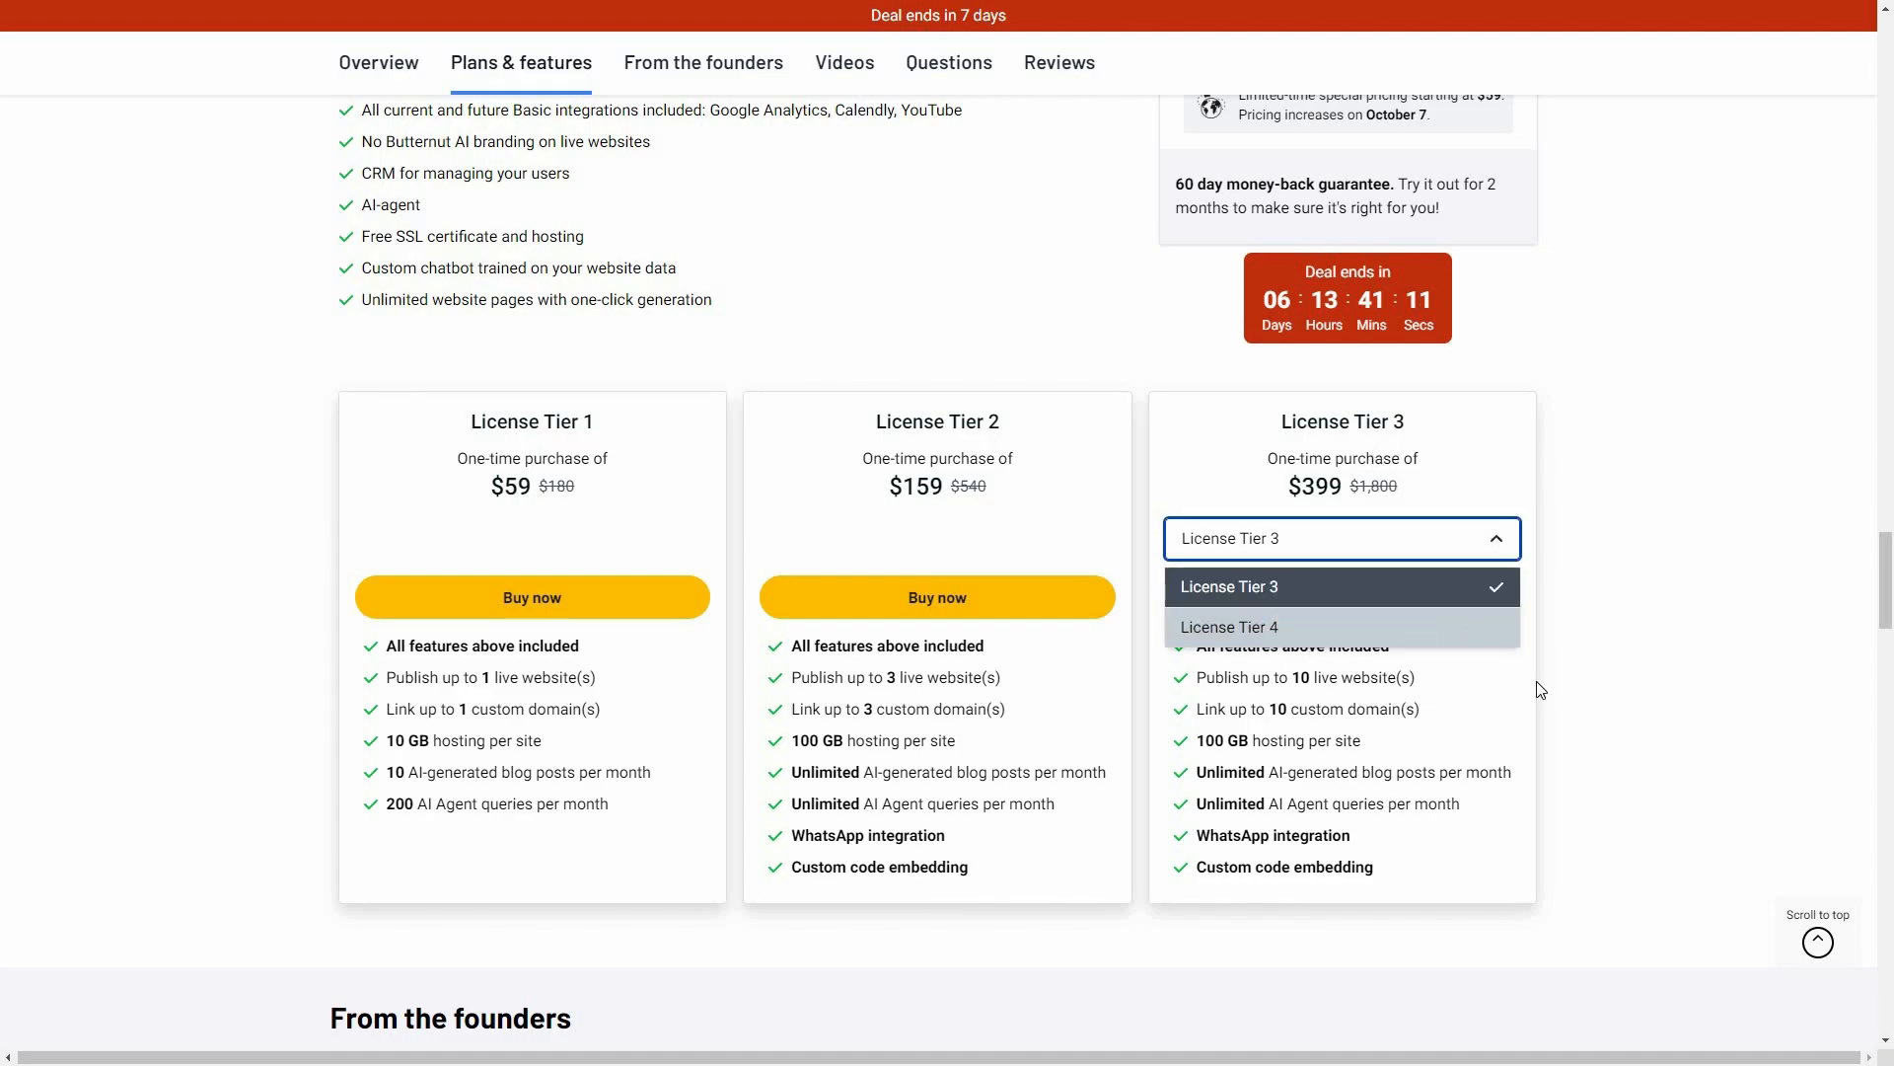
click(1413, 628)
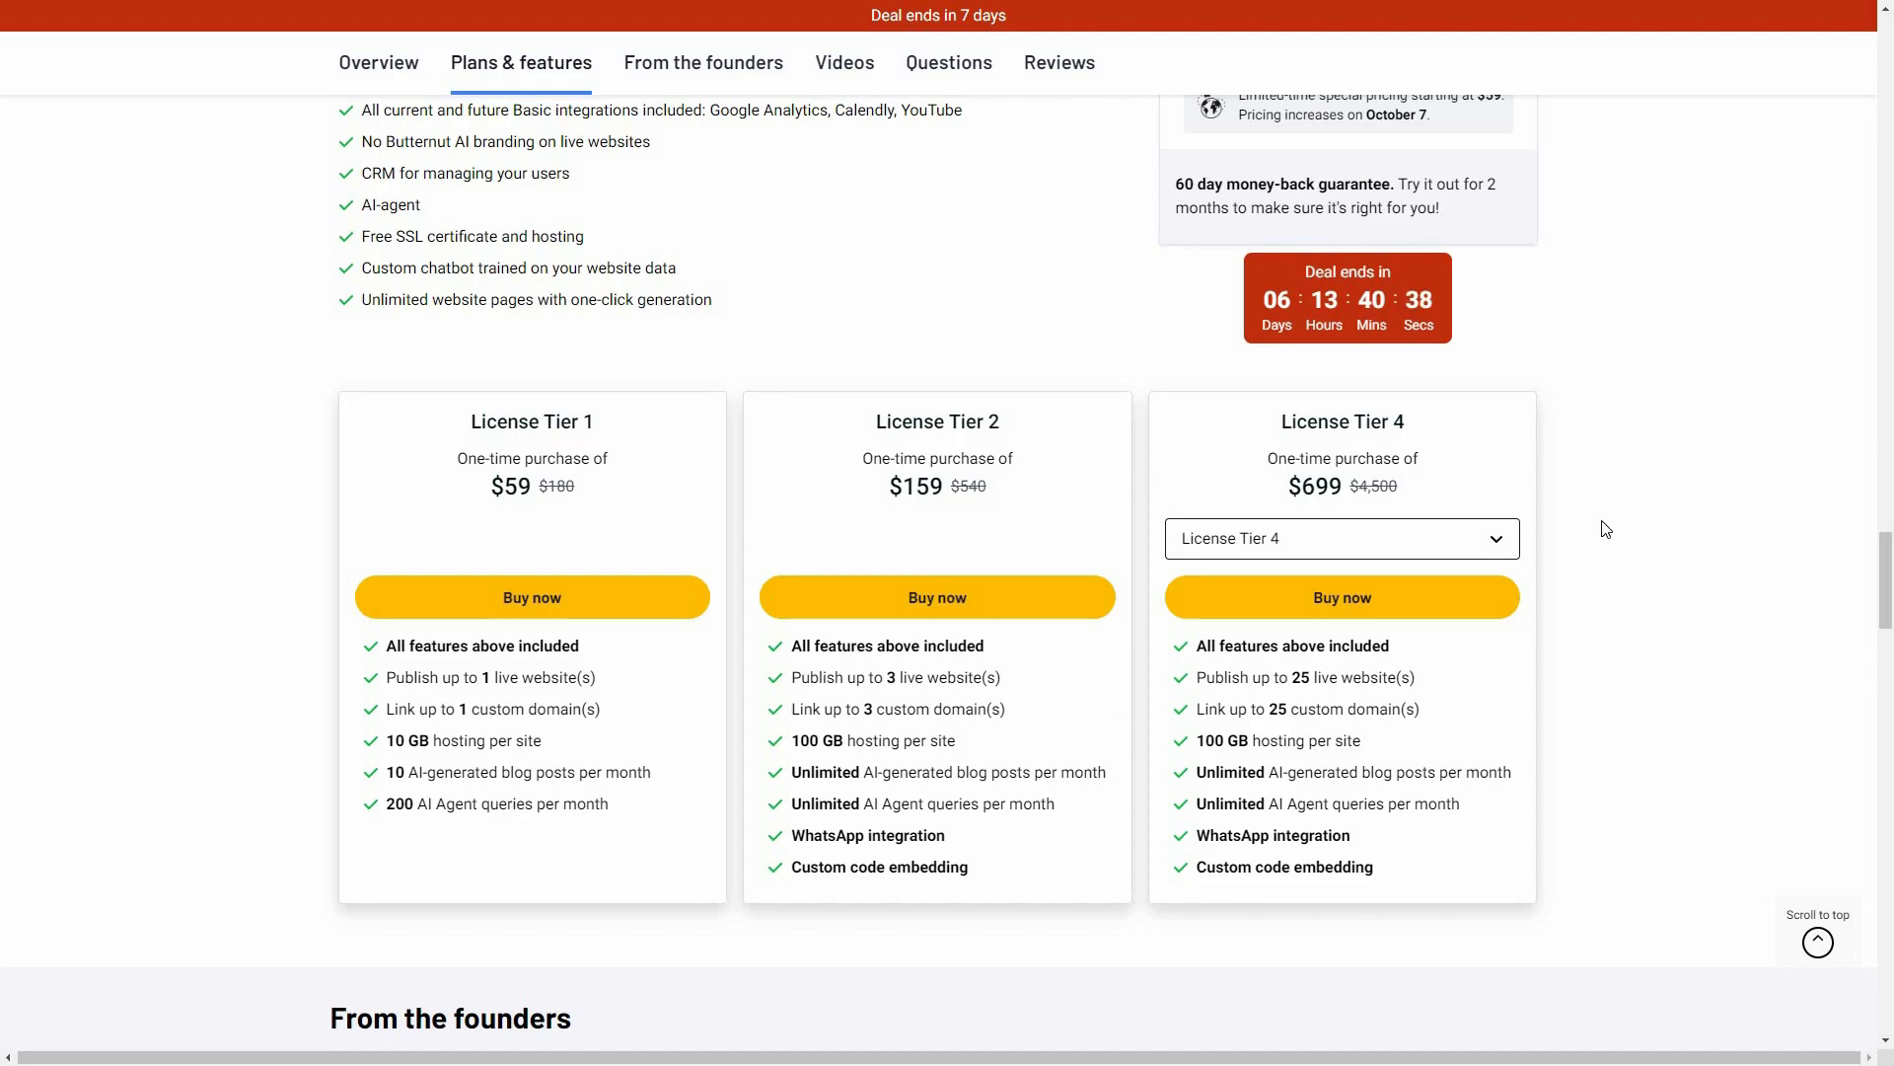
scroll(1605, 530, up, 1)
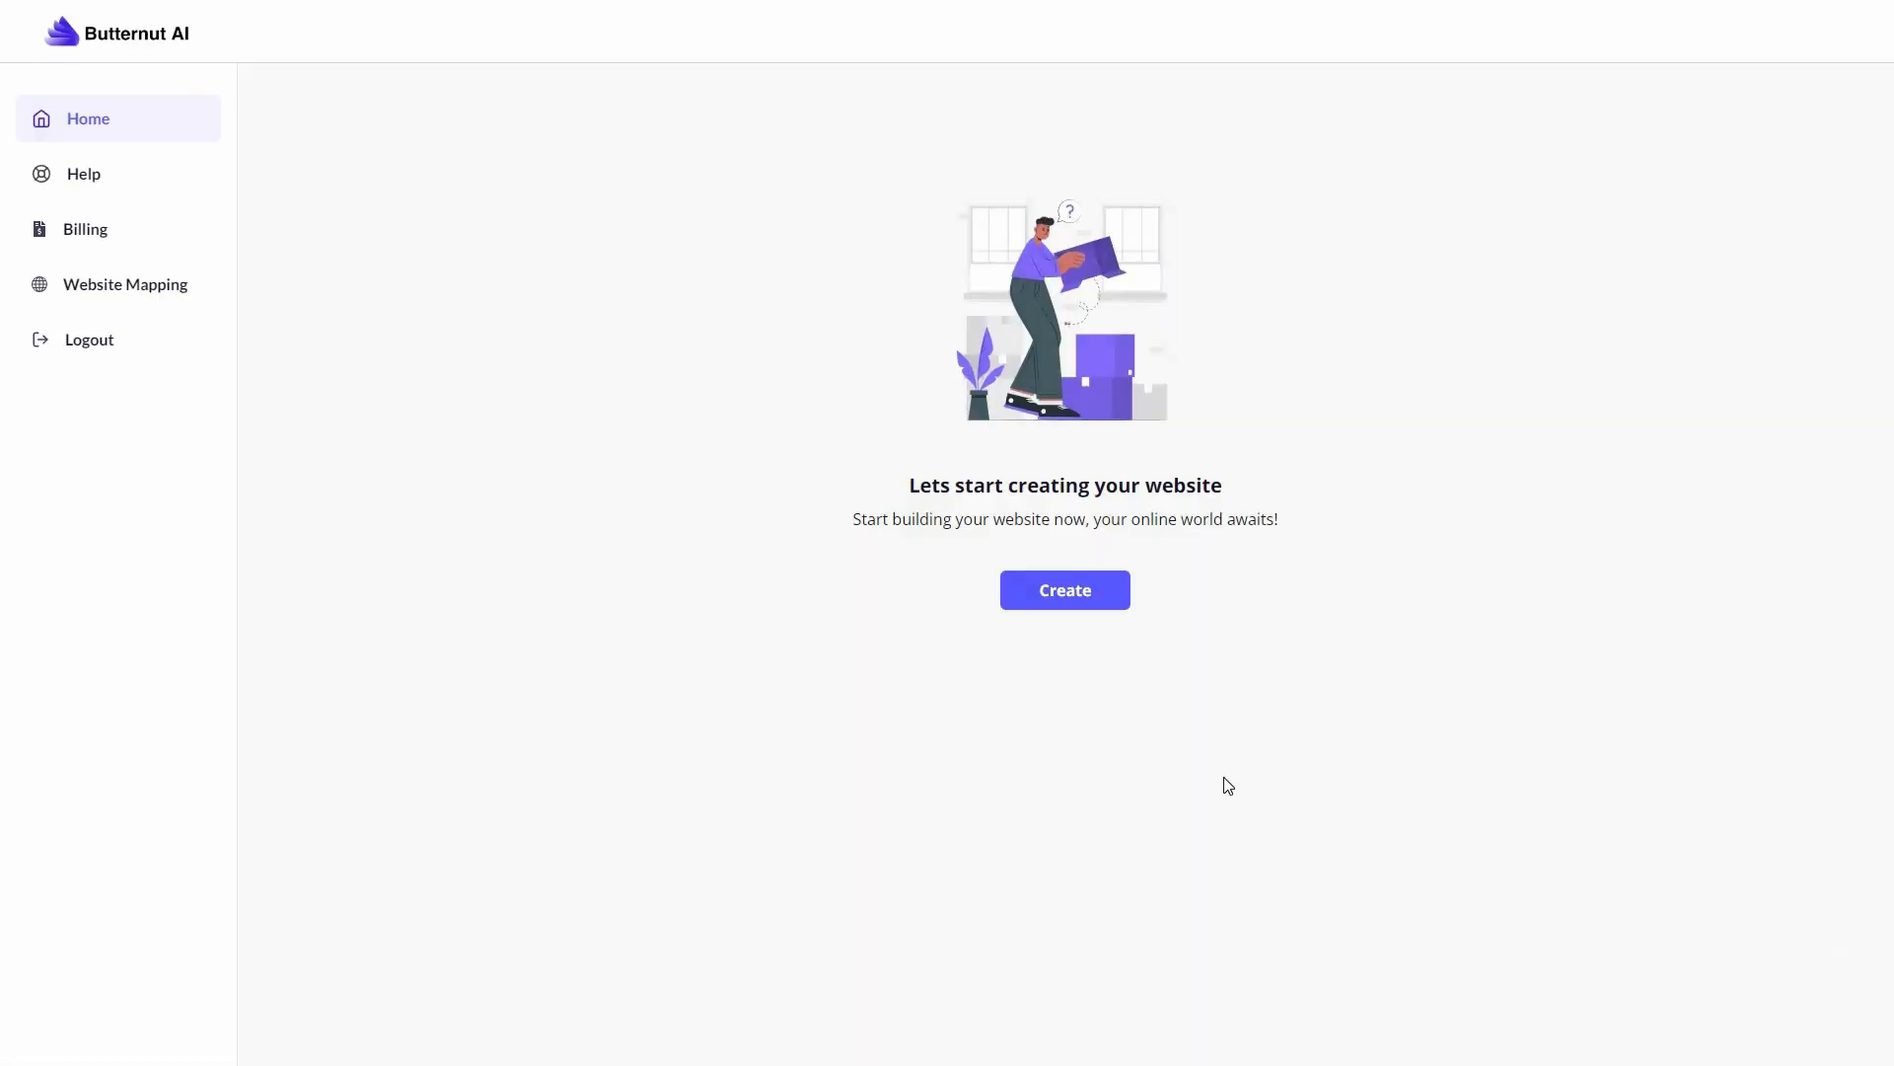
Step: Generate a new website named AnimeTee from a description of stylish, unique anime t-shirts tailored for teens
click(1102, 589)
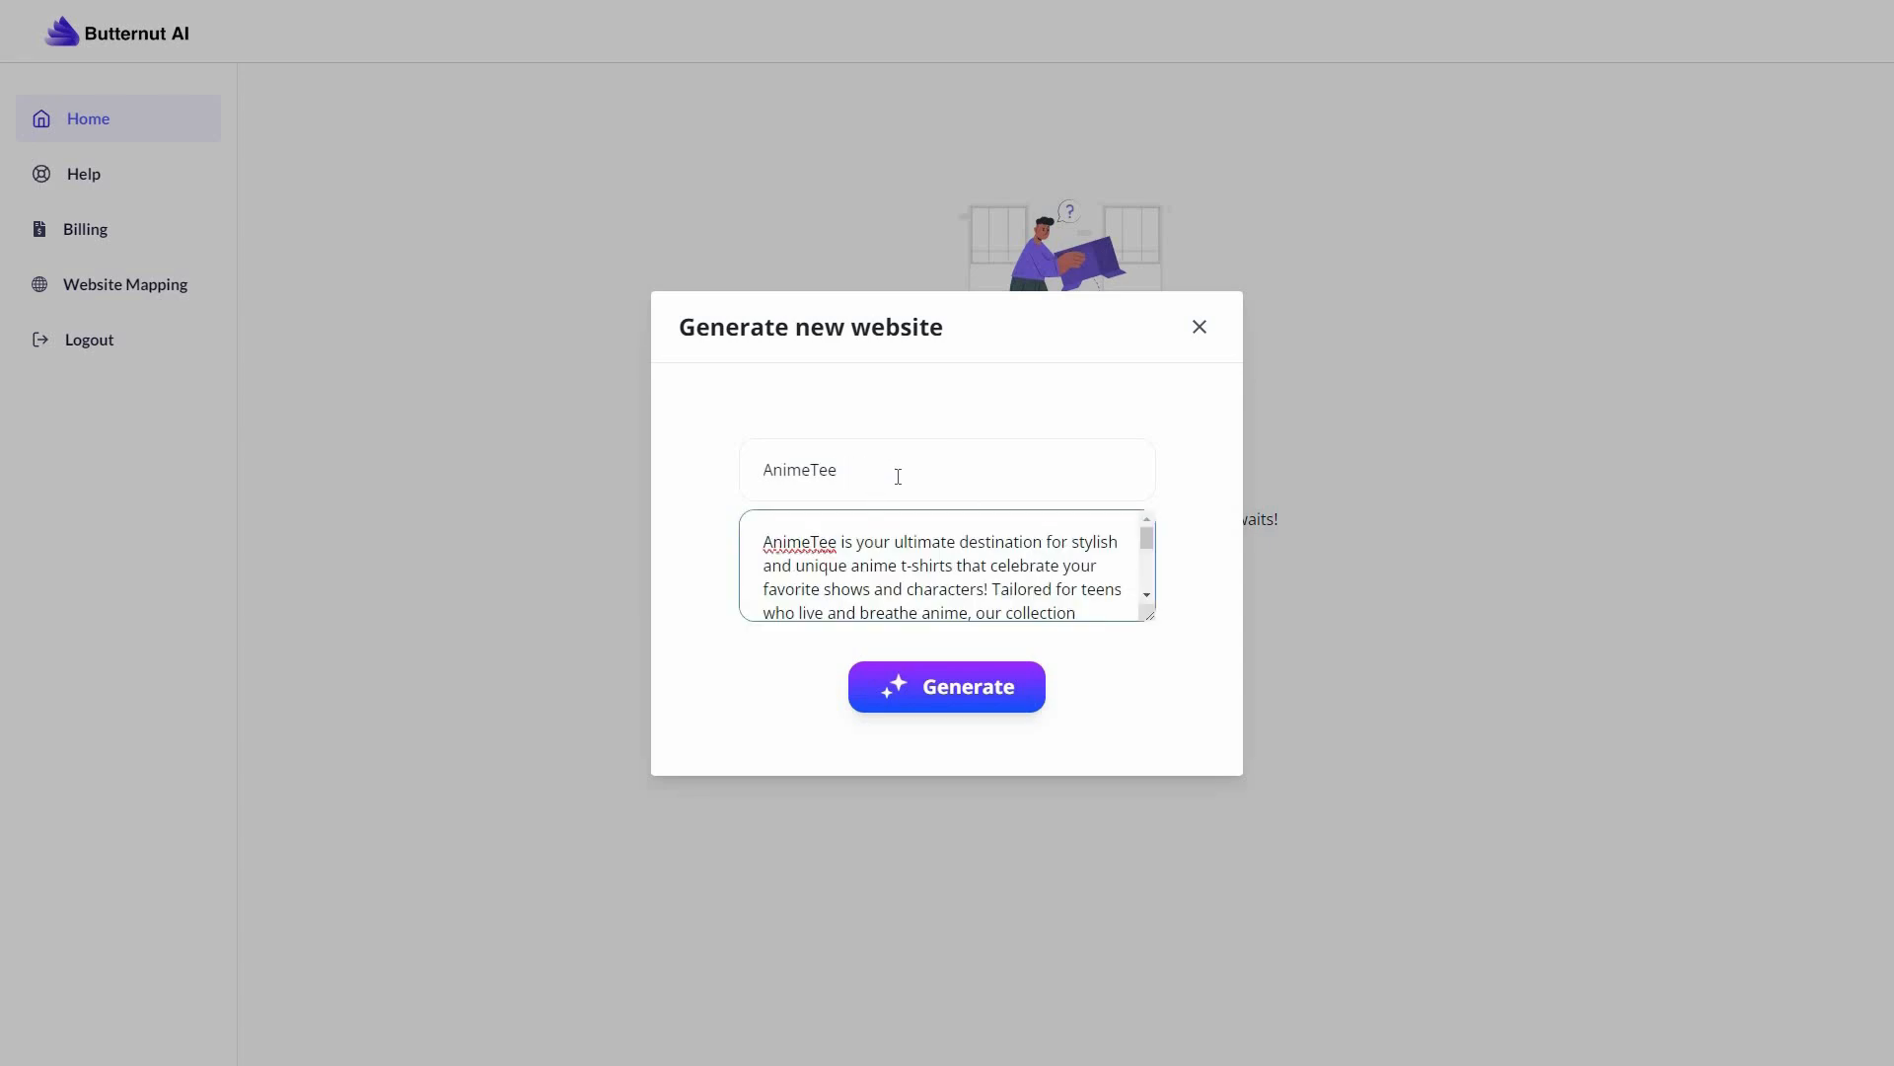
click(861, 469)
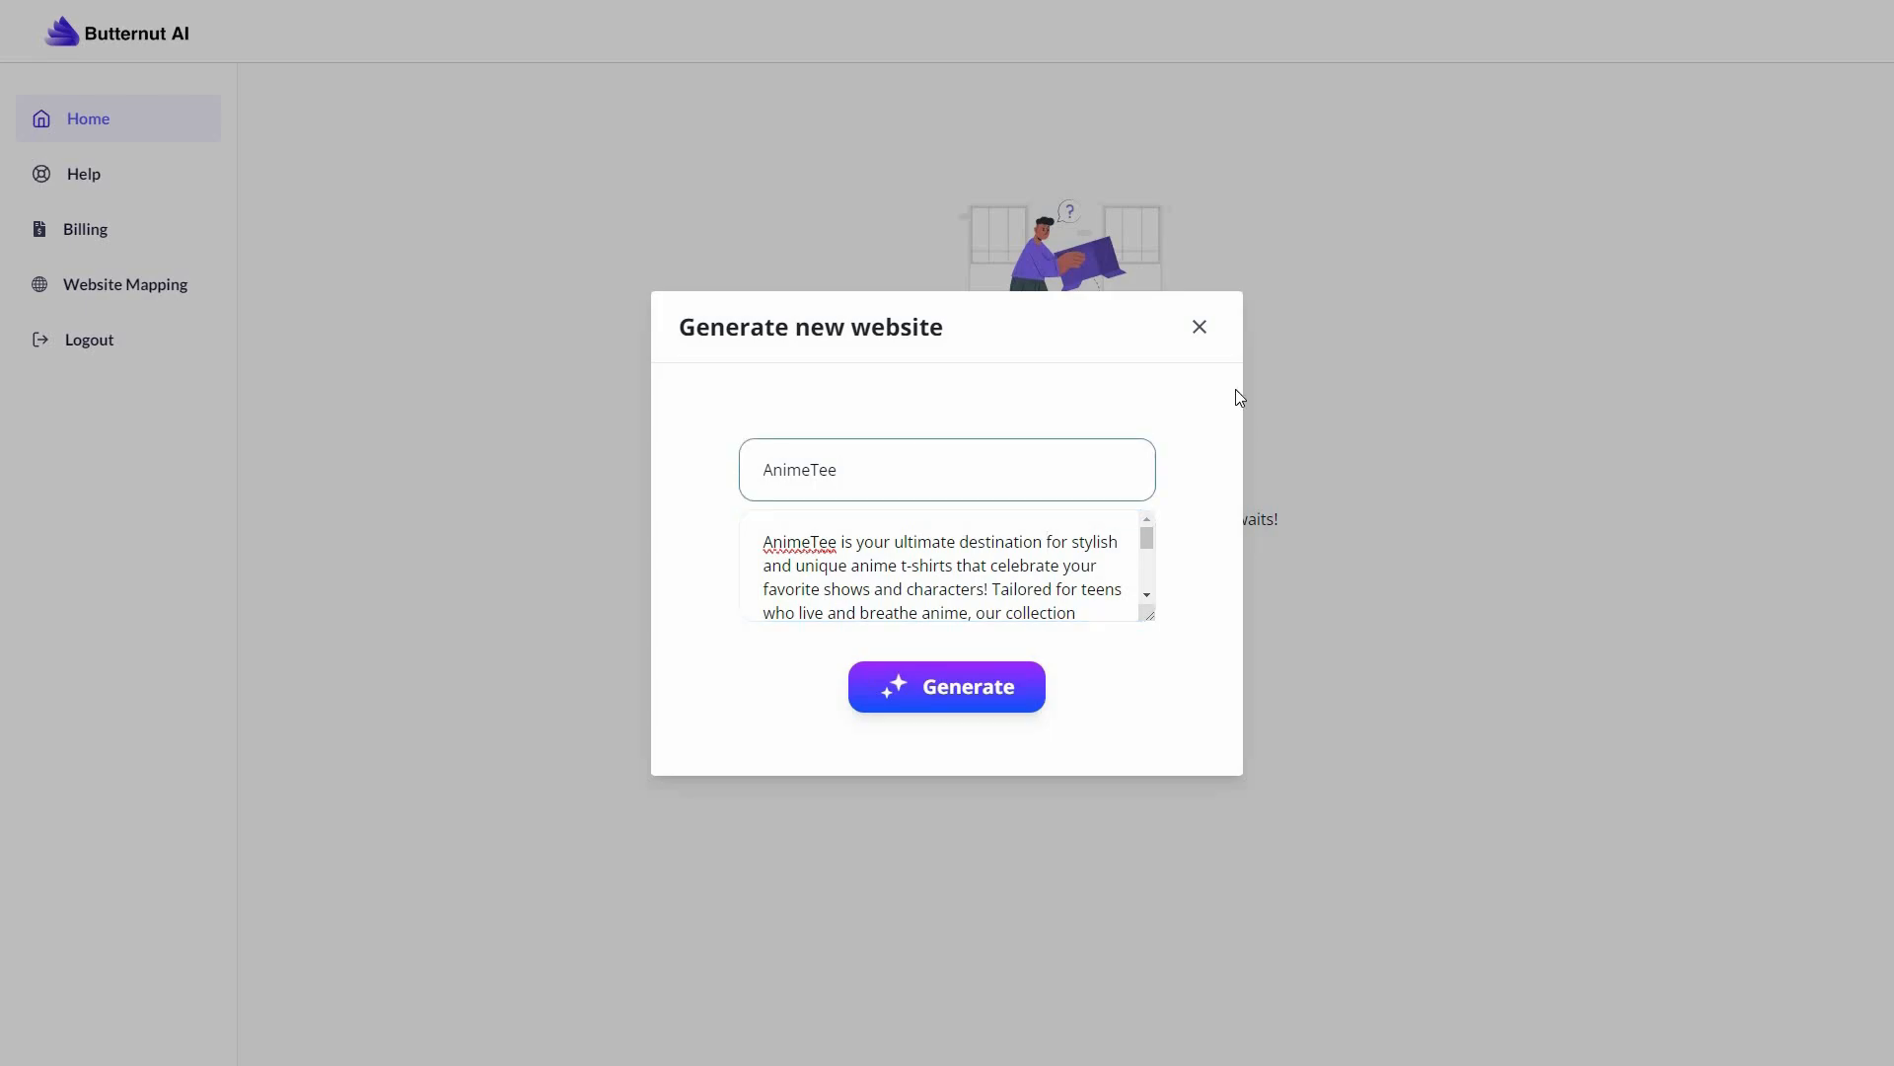
click(1086, 582)
scroll(1086, 587, down, 1)
scroll(1086, 589, down, 5)
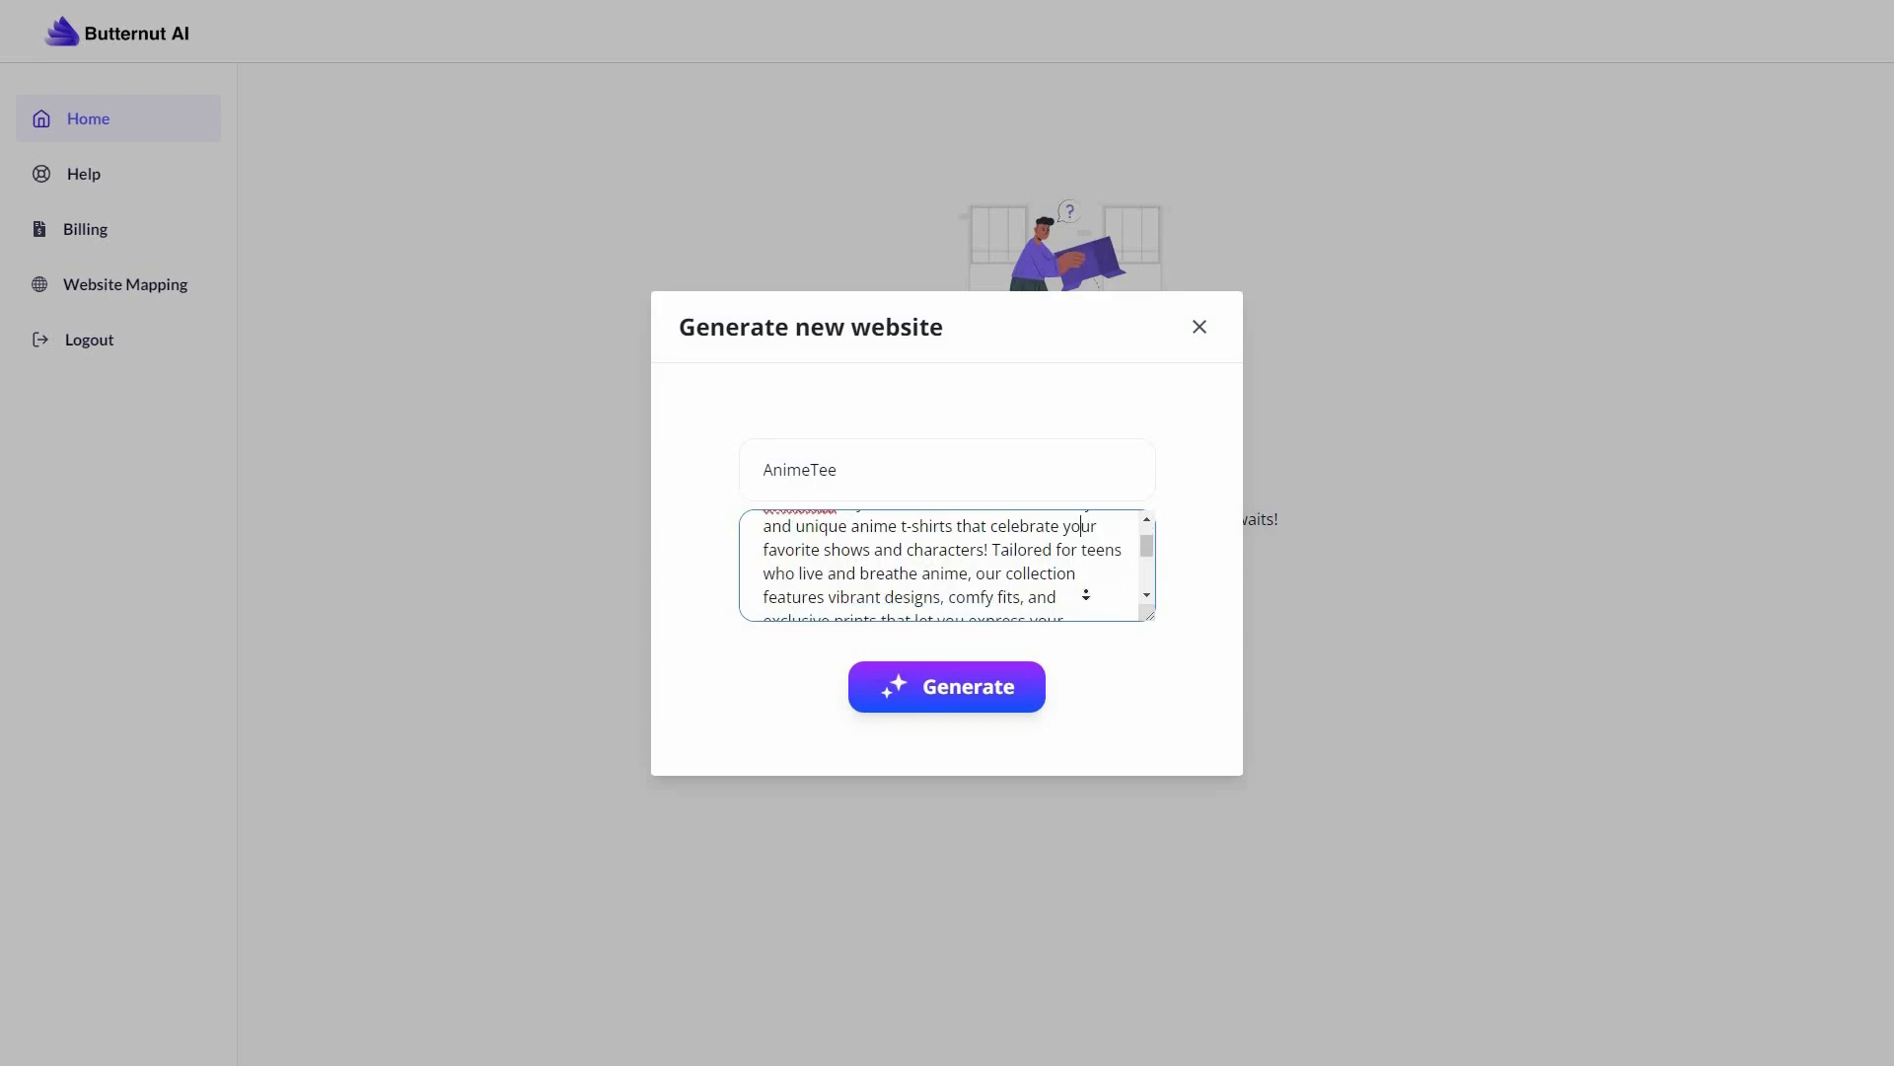
scroll(1087, 599, down, 1)
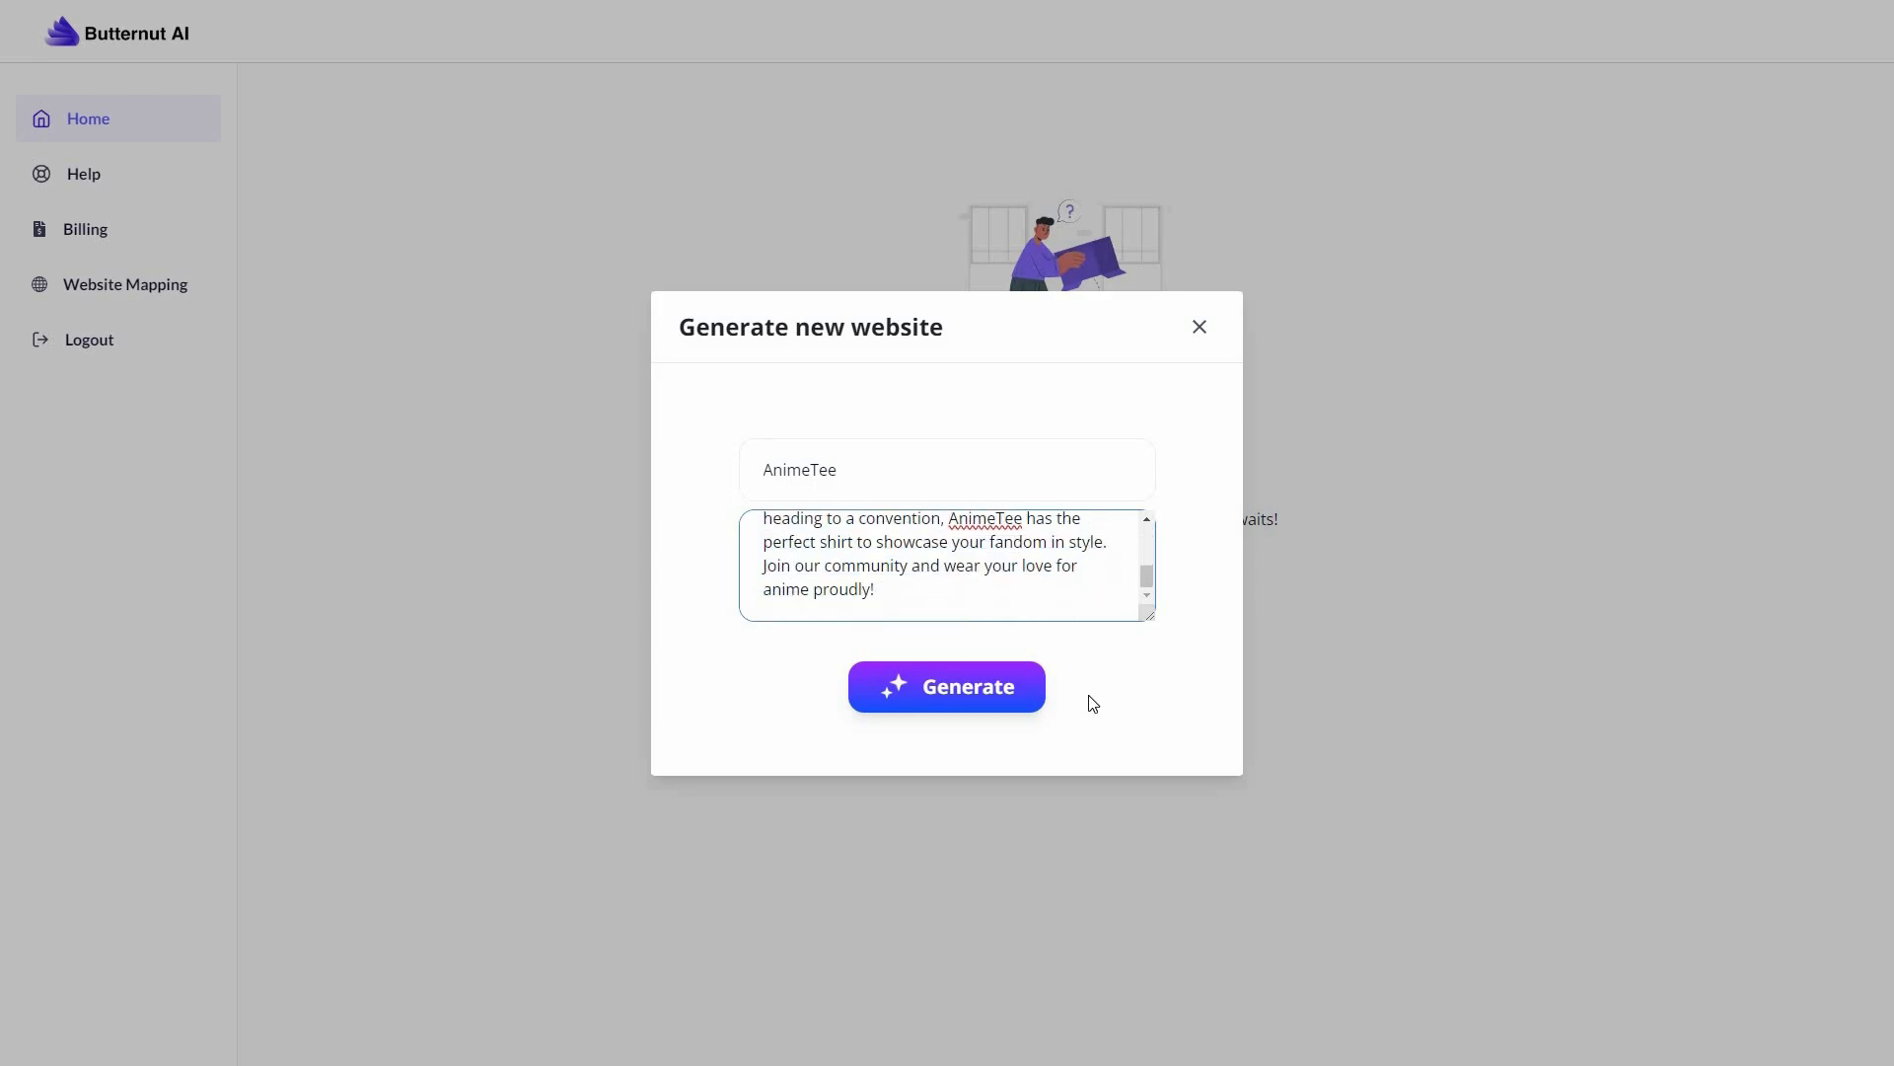
click(979, 692)
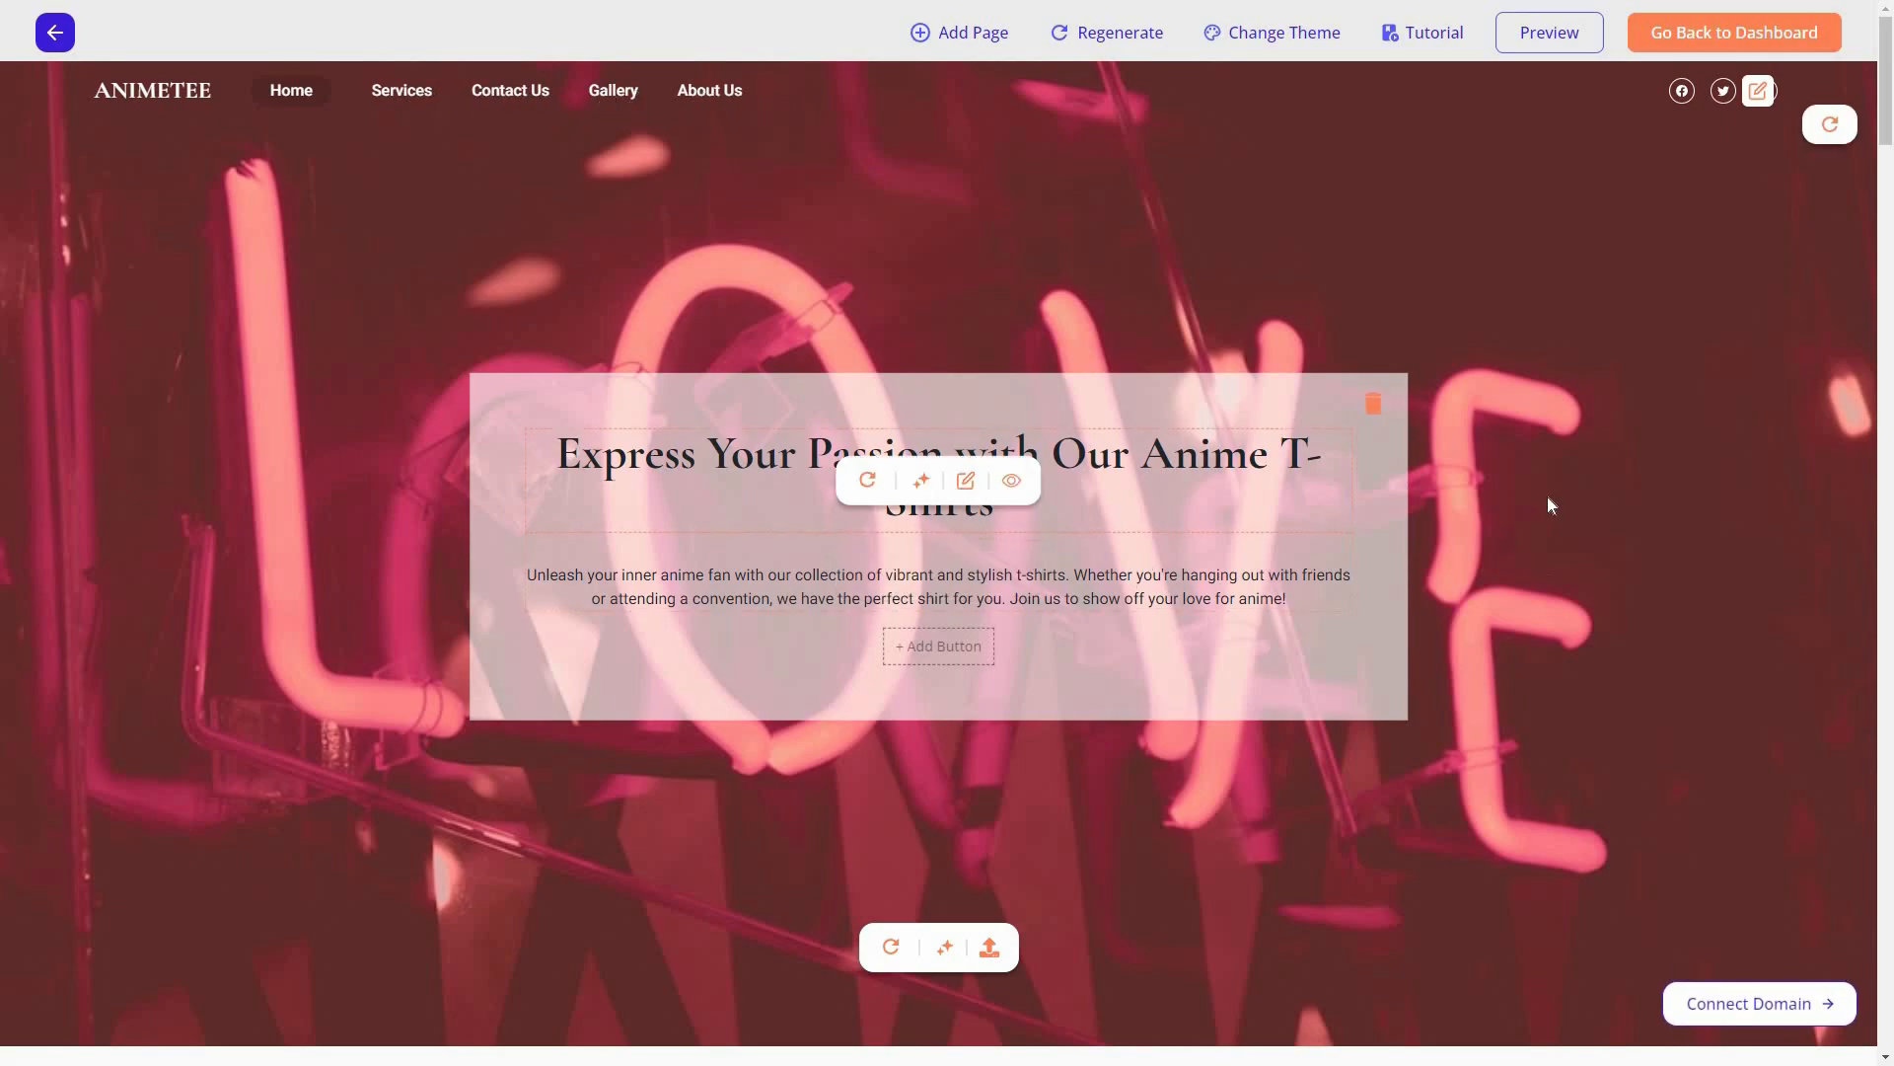
Step: Look through the generated AnimeTee home page section by section, from the hero banner to the newsletter form and footer
scroll(1559, 565, down, 7)
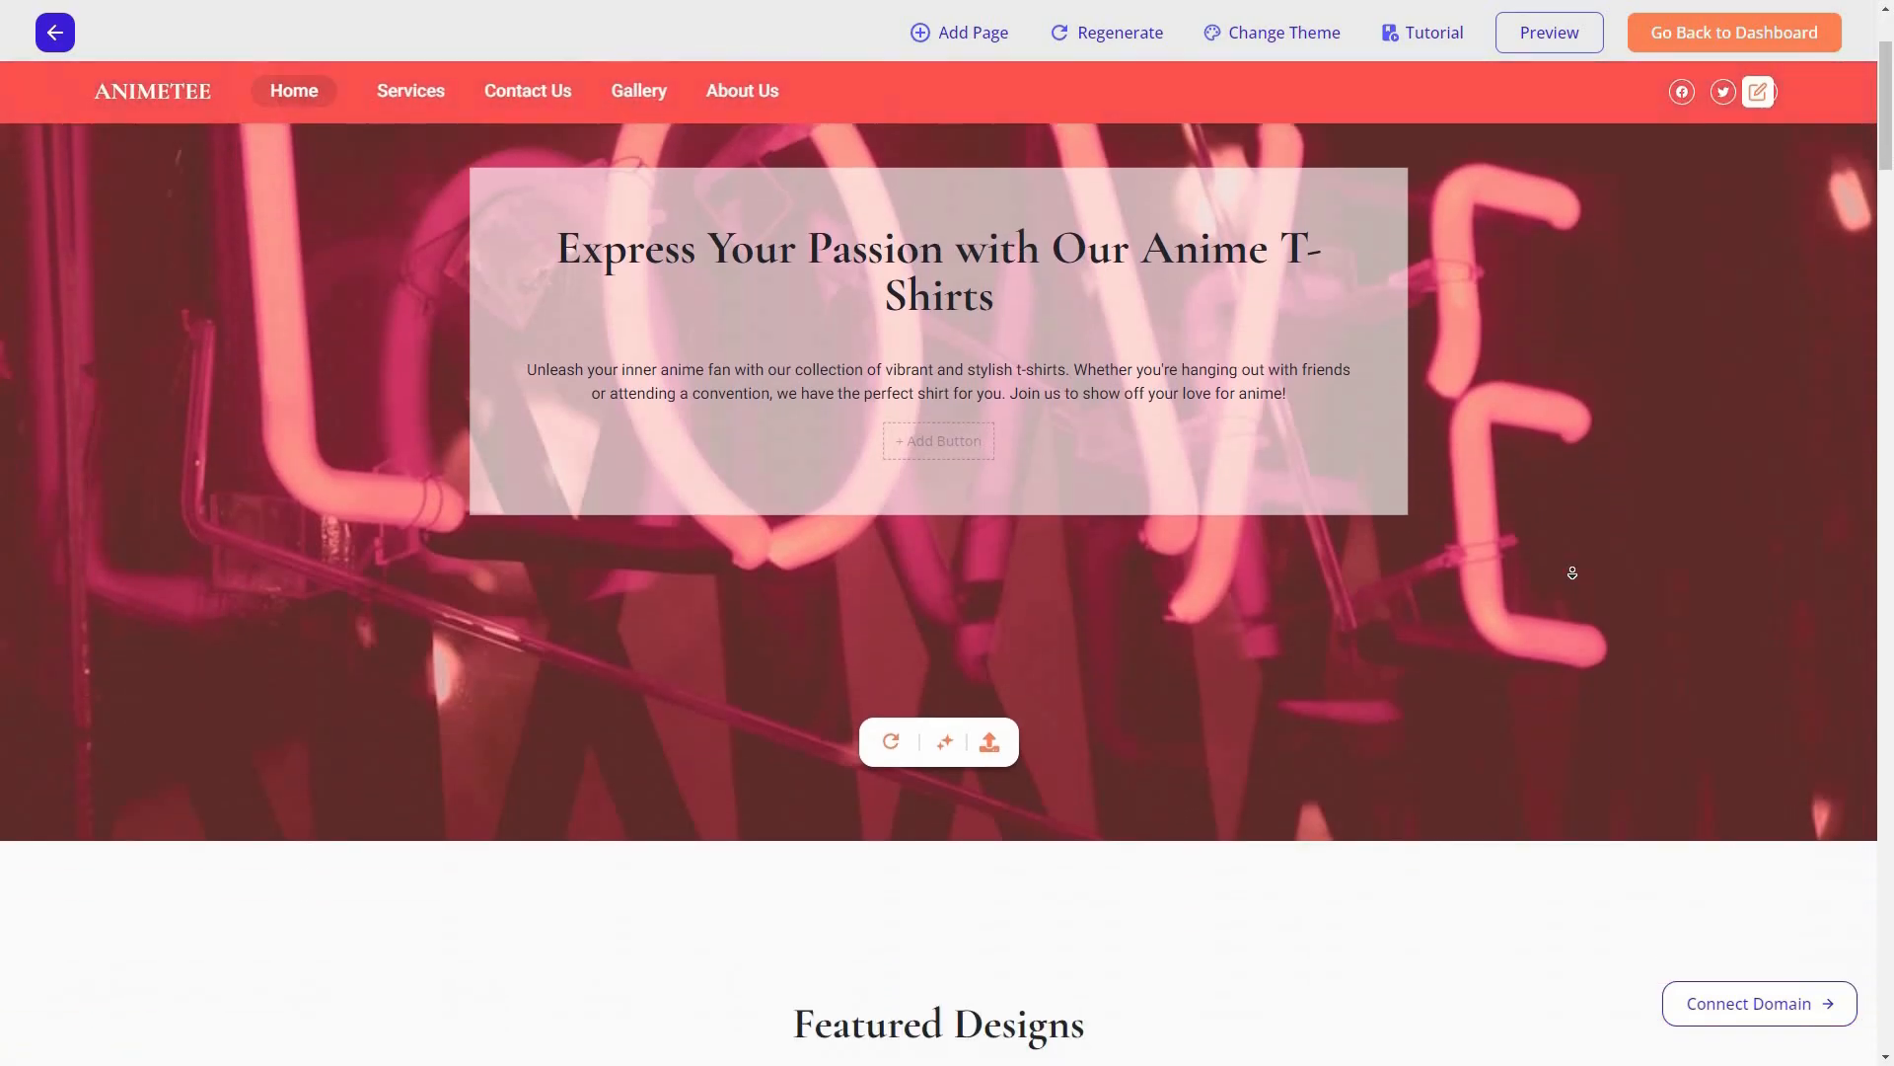
scroll(1614, 568, down, 4)
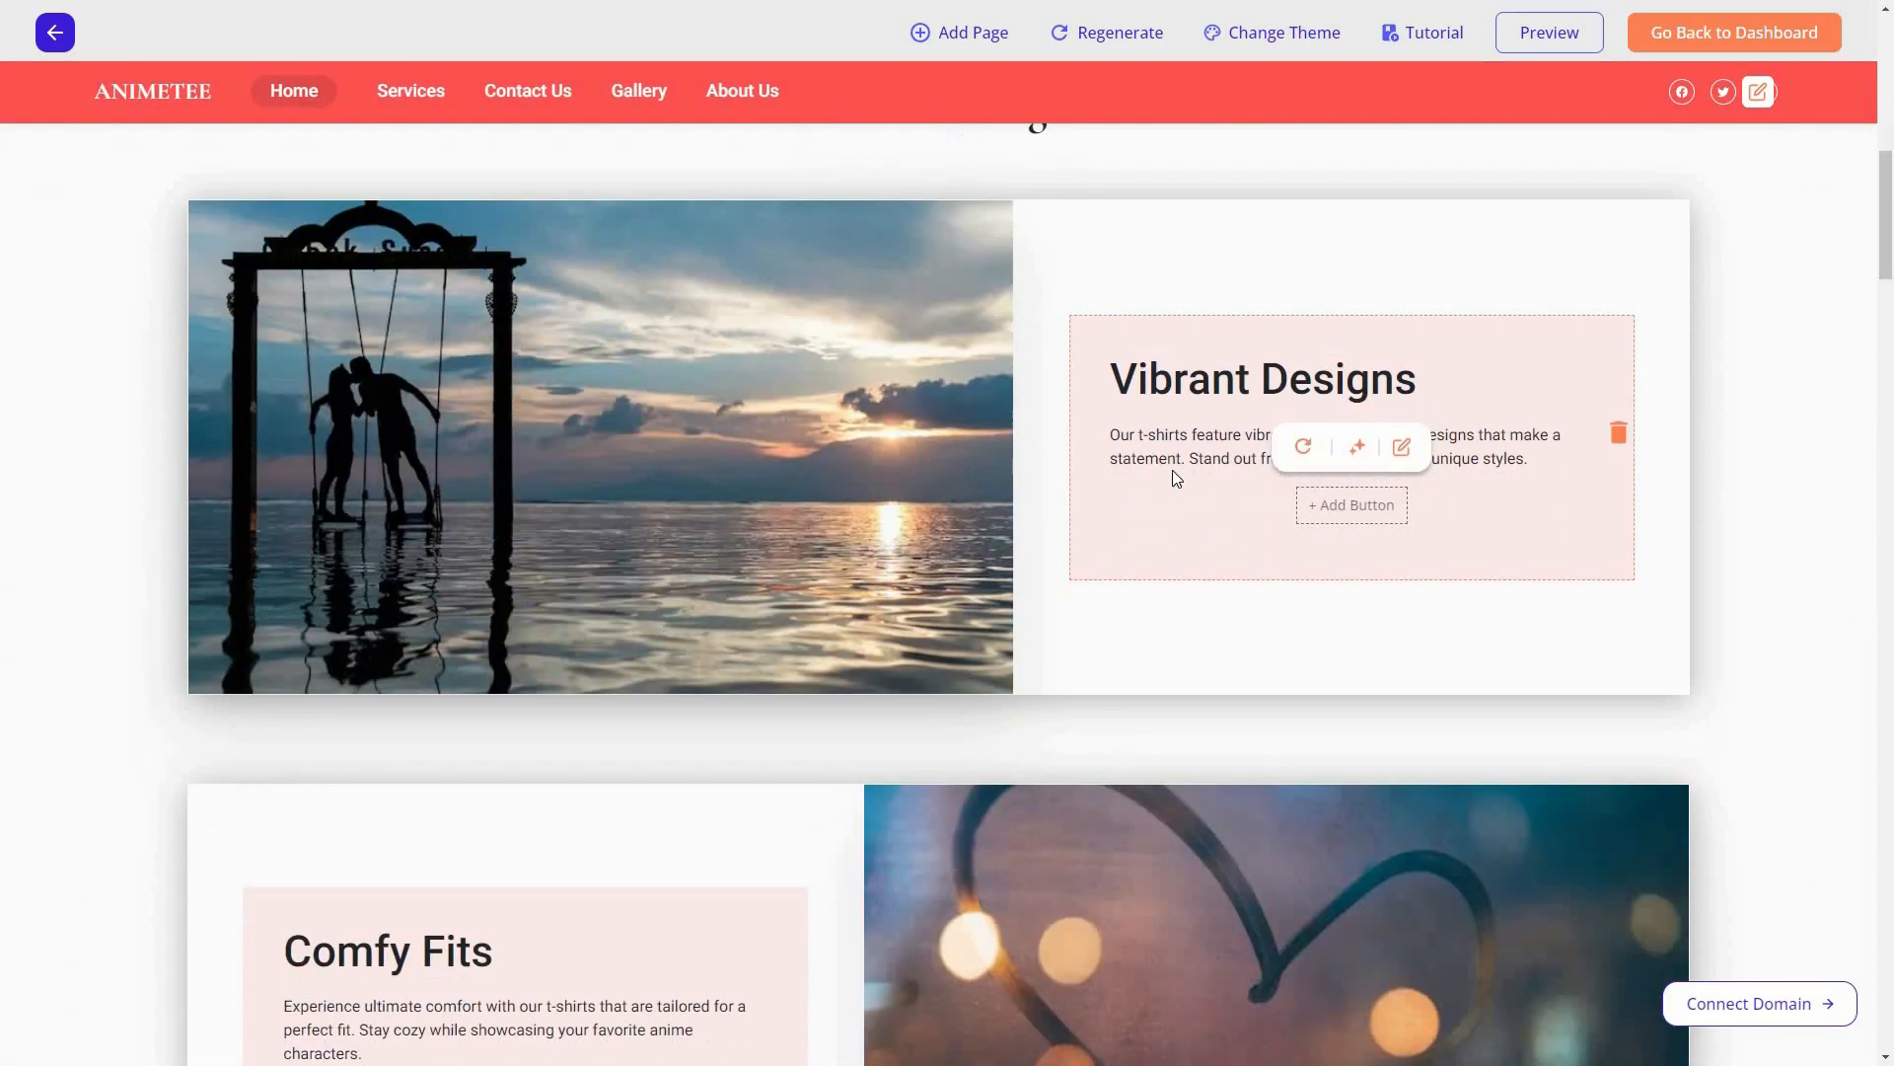
scroll(1191, 490, up, 2)
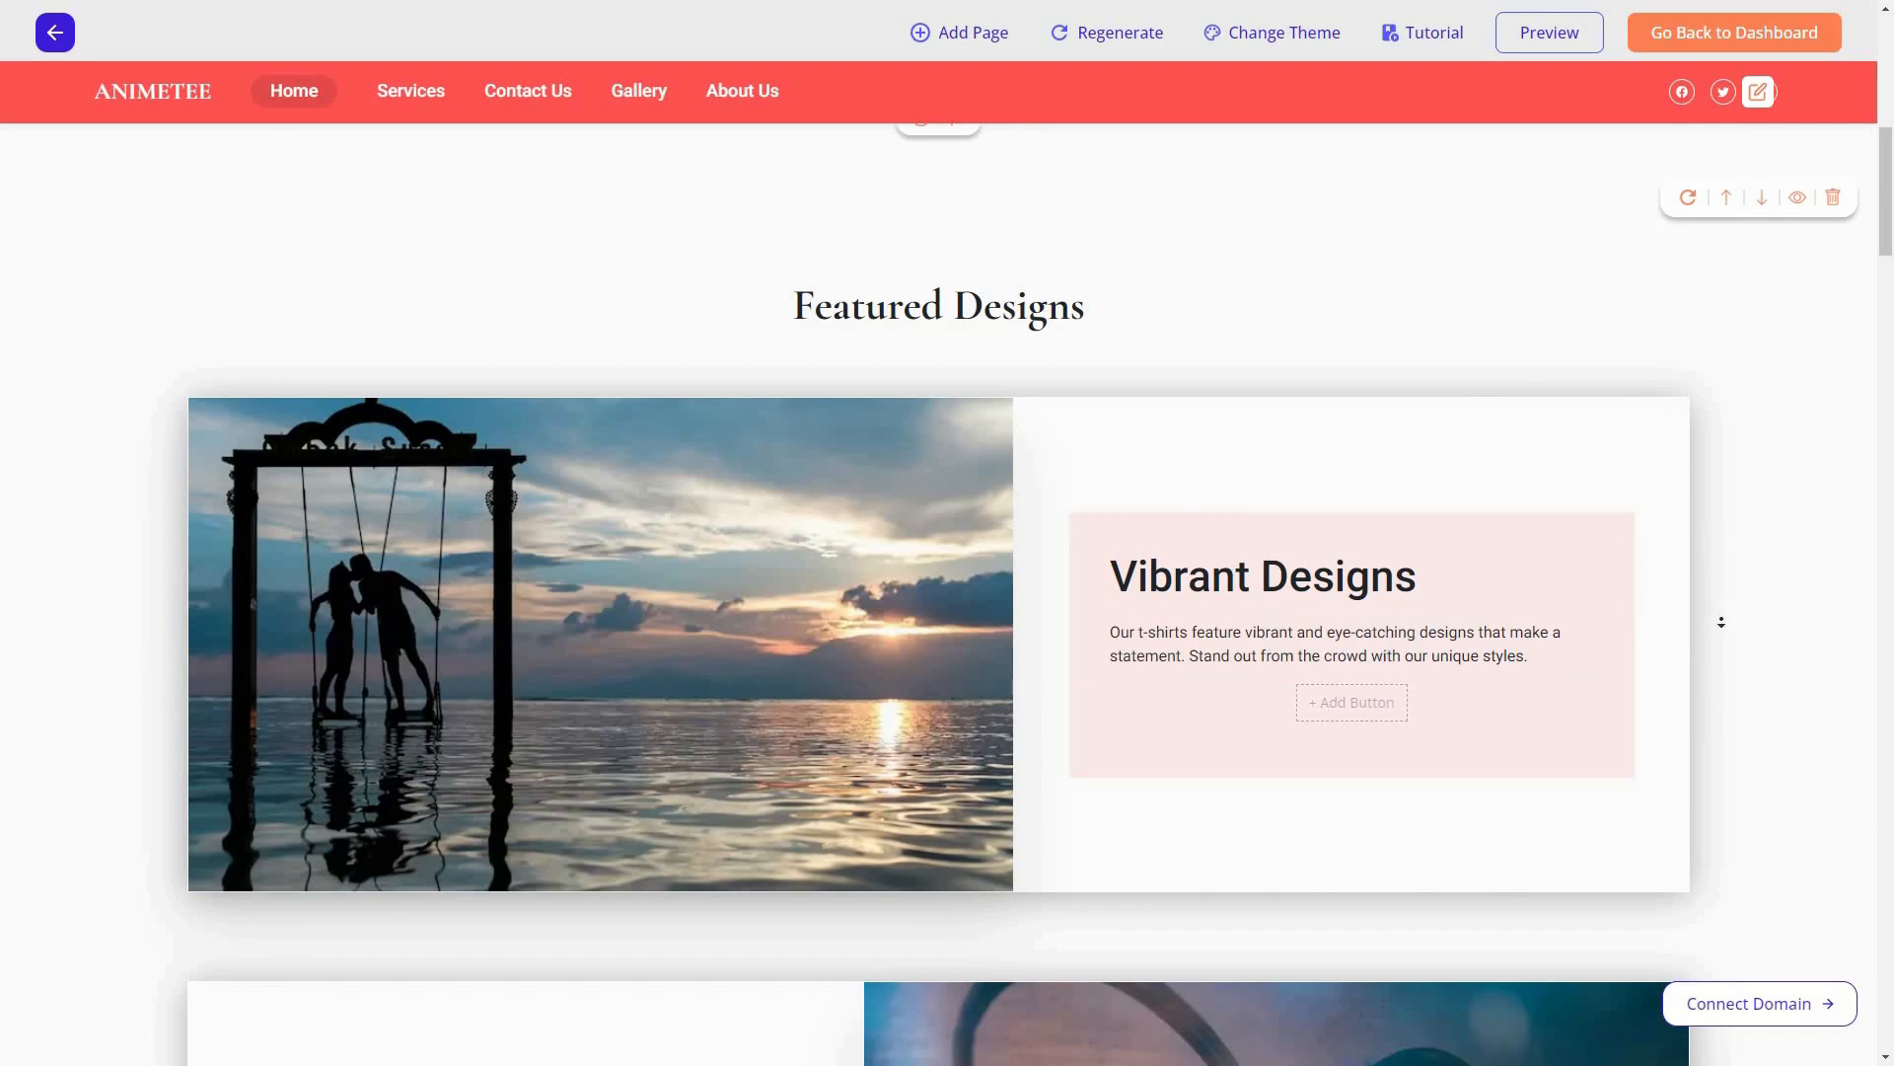
scroll(1722, 621, down, 7)
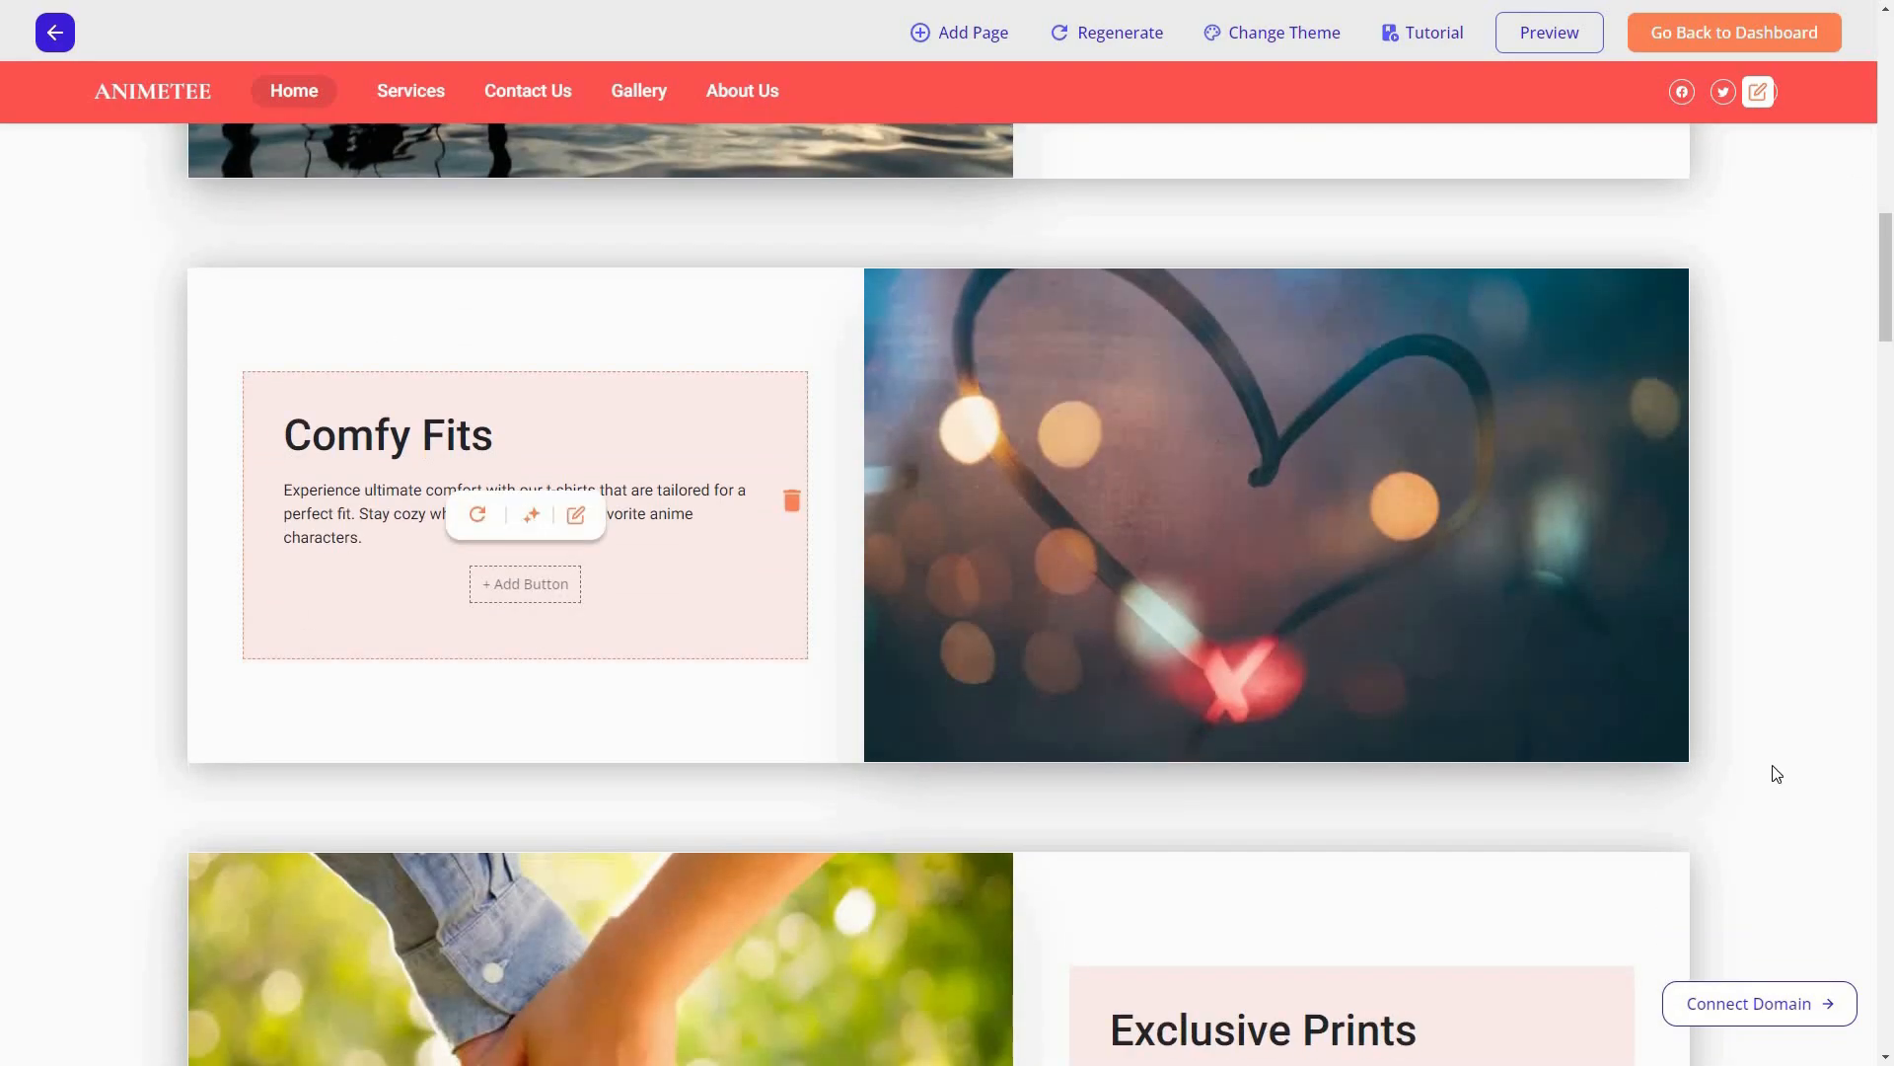
scroll(1759, 741, down, 6)
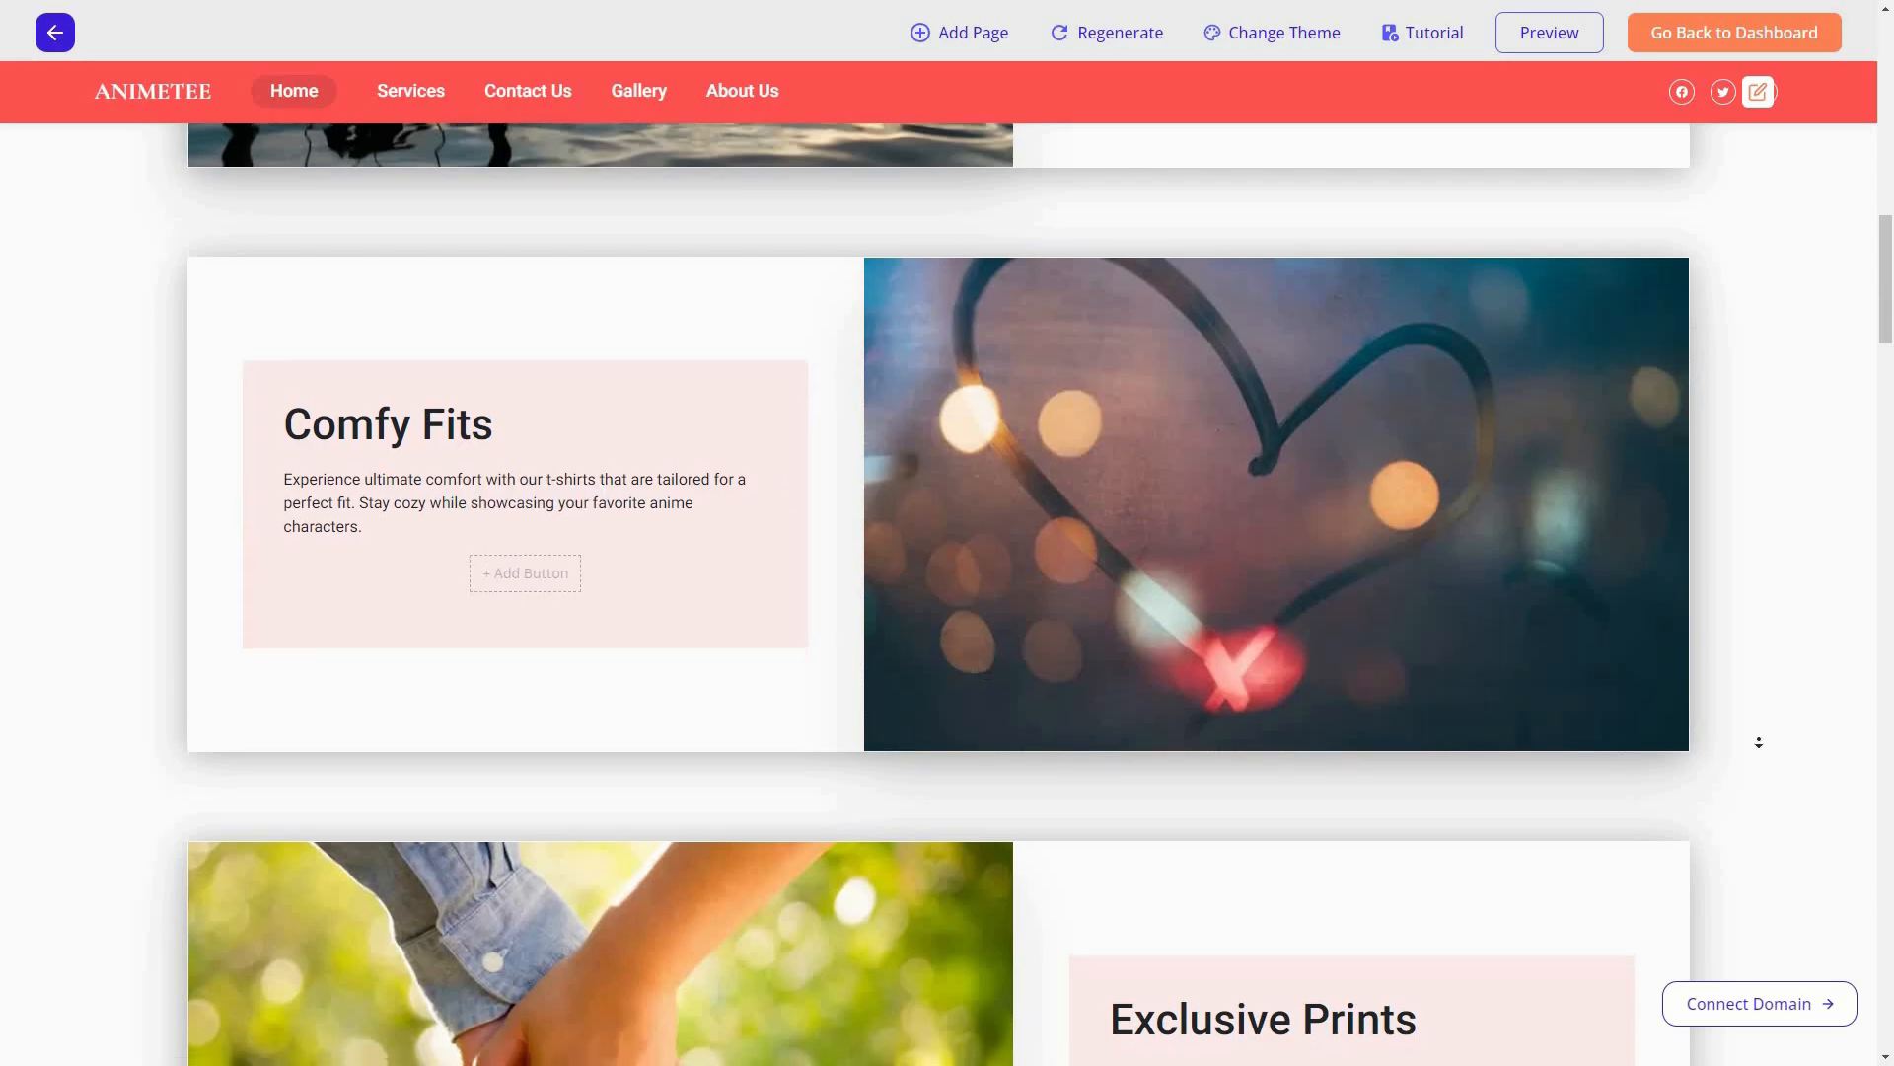
scroll(1758, 741, down, 10)
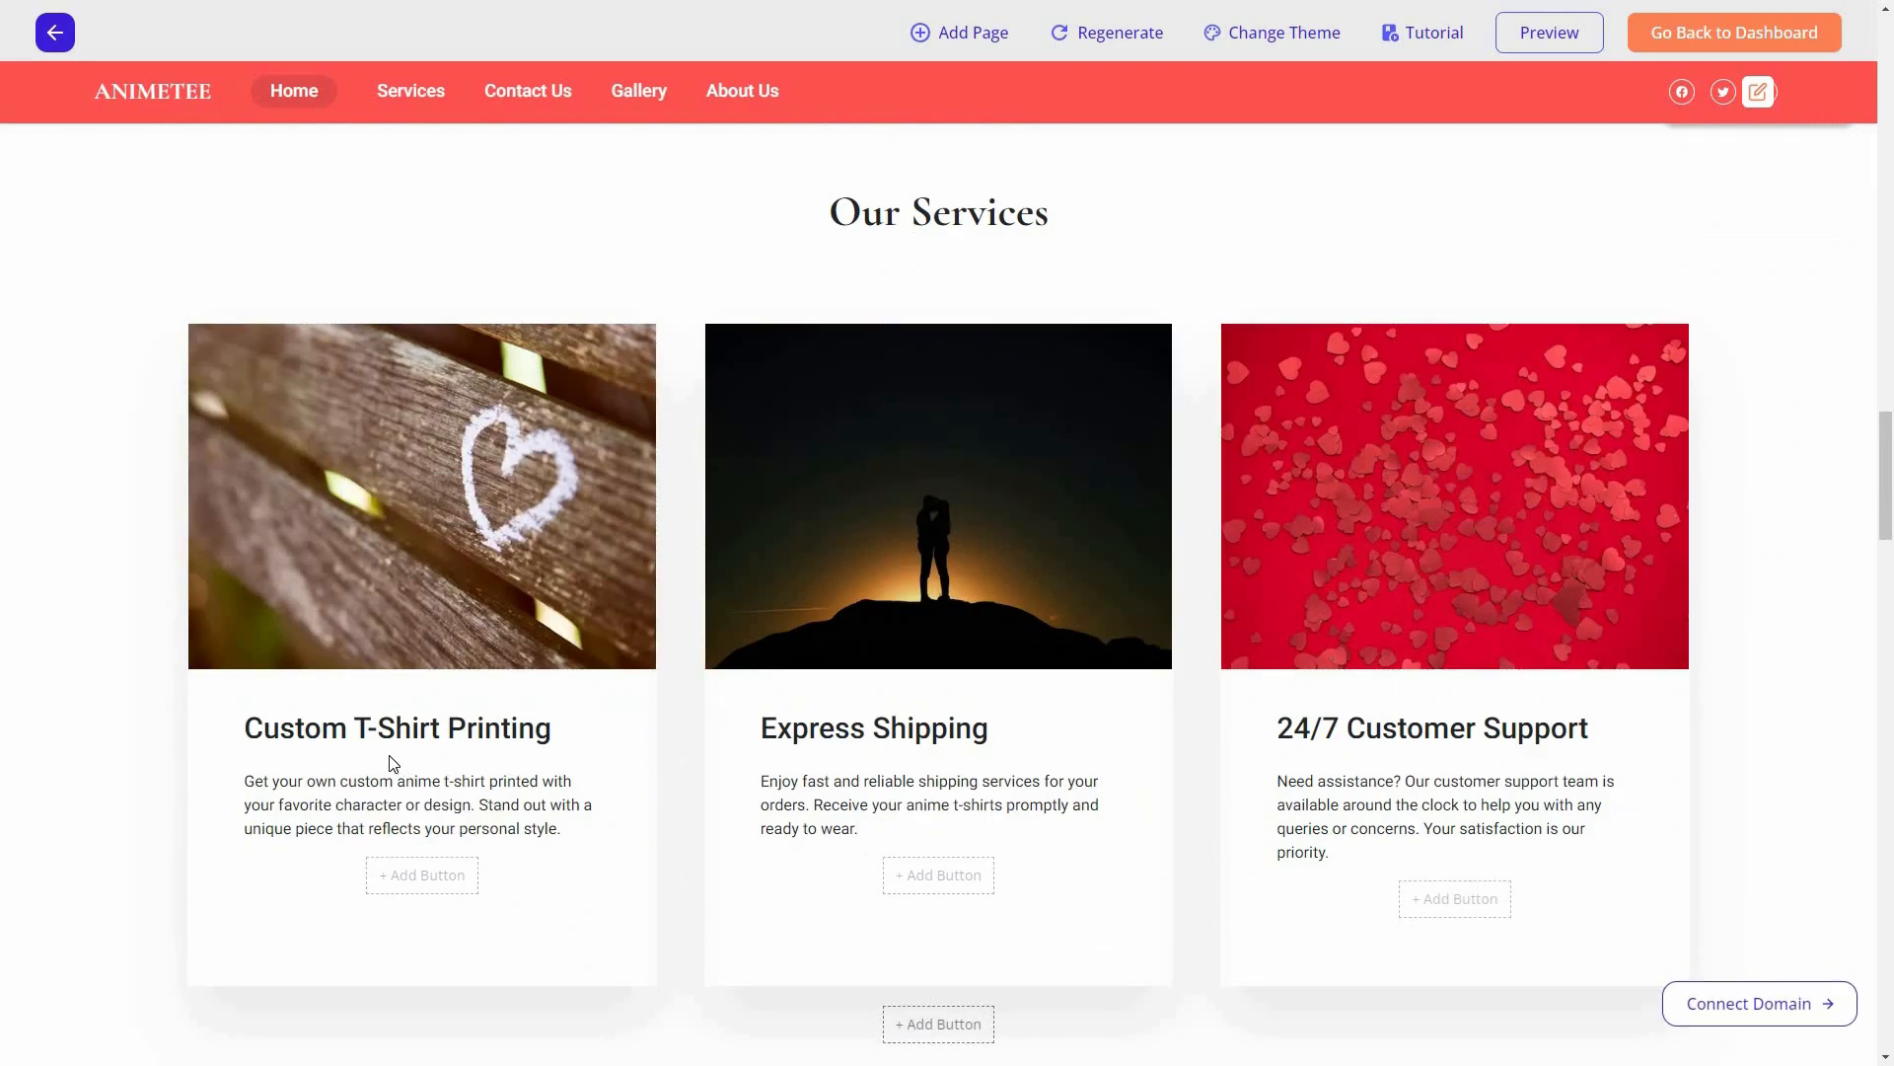
mouse_move(395, 765)
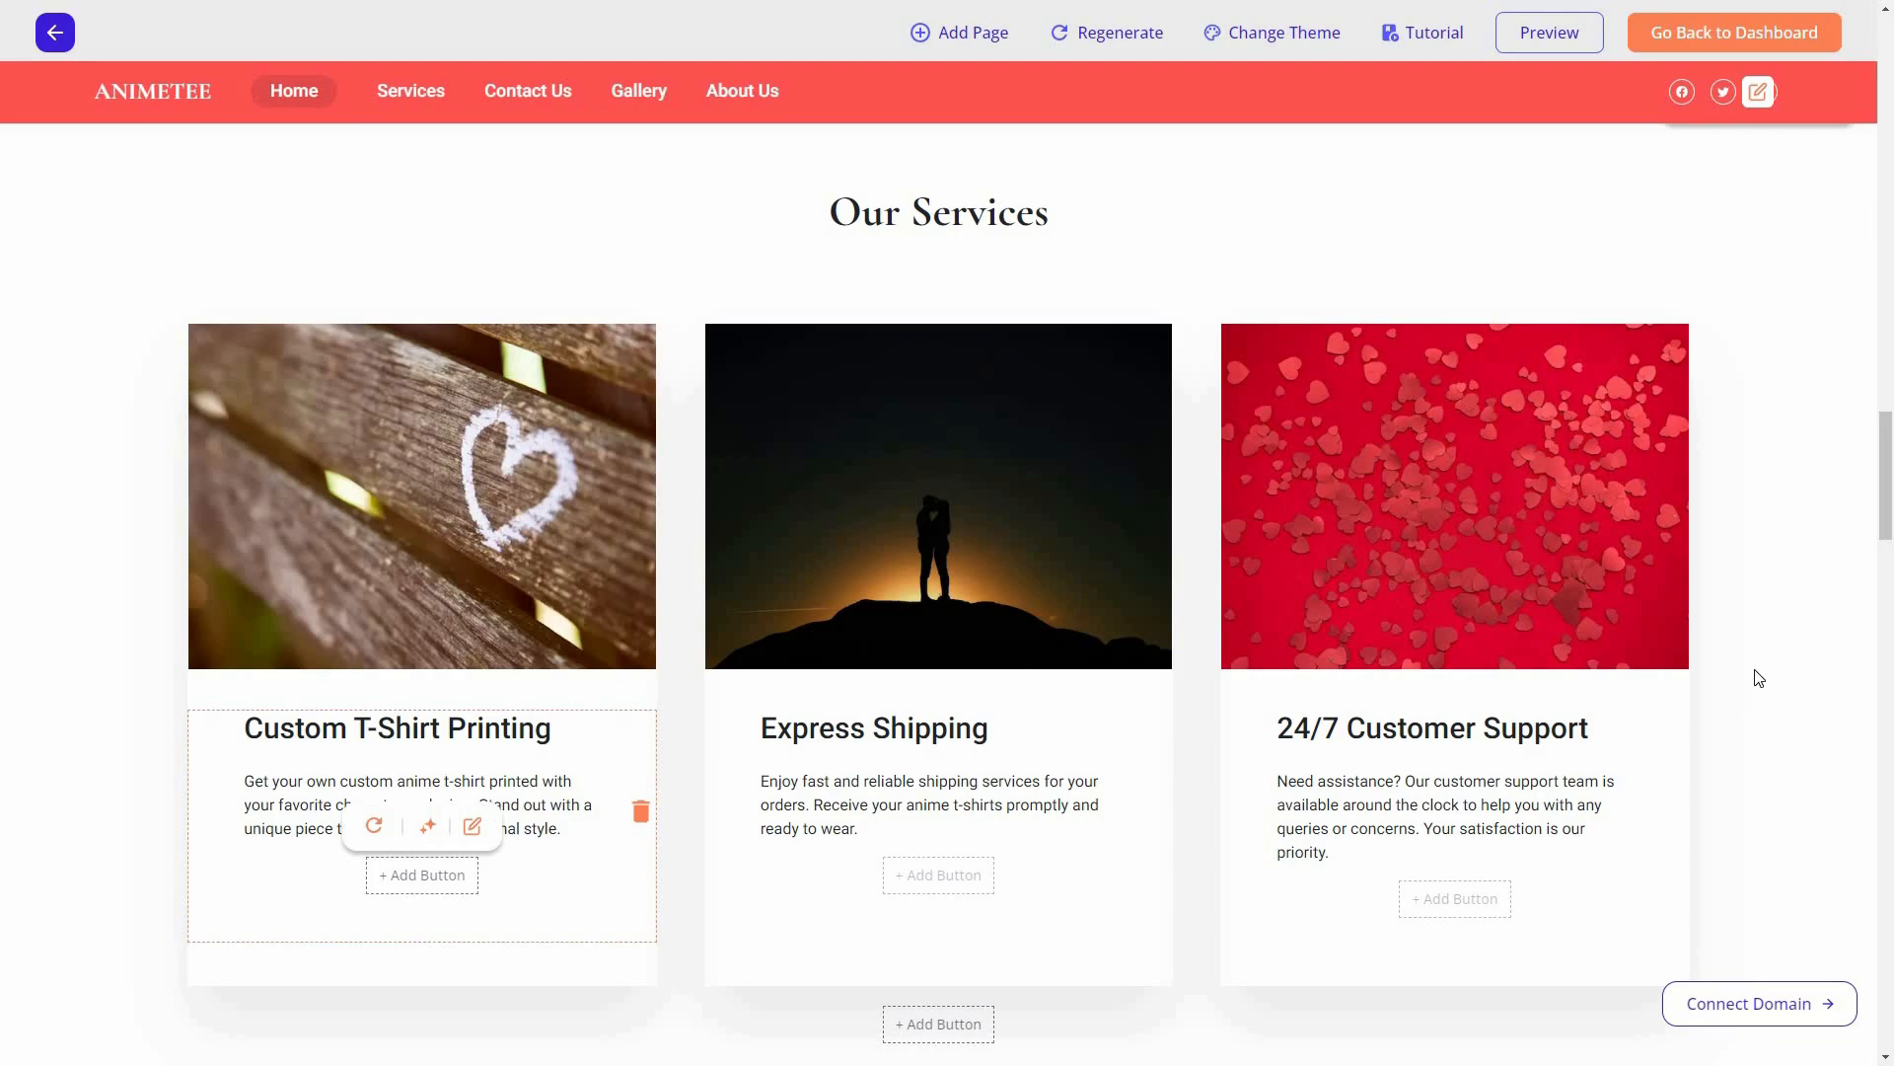
scroll(1754, 748, down, 8)
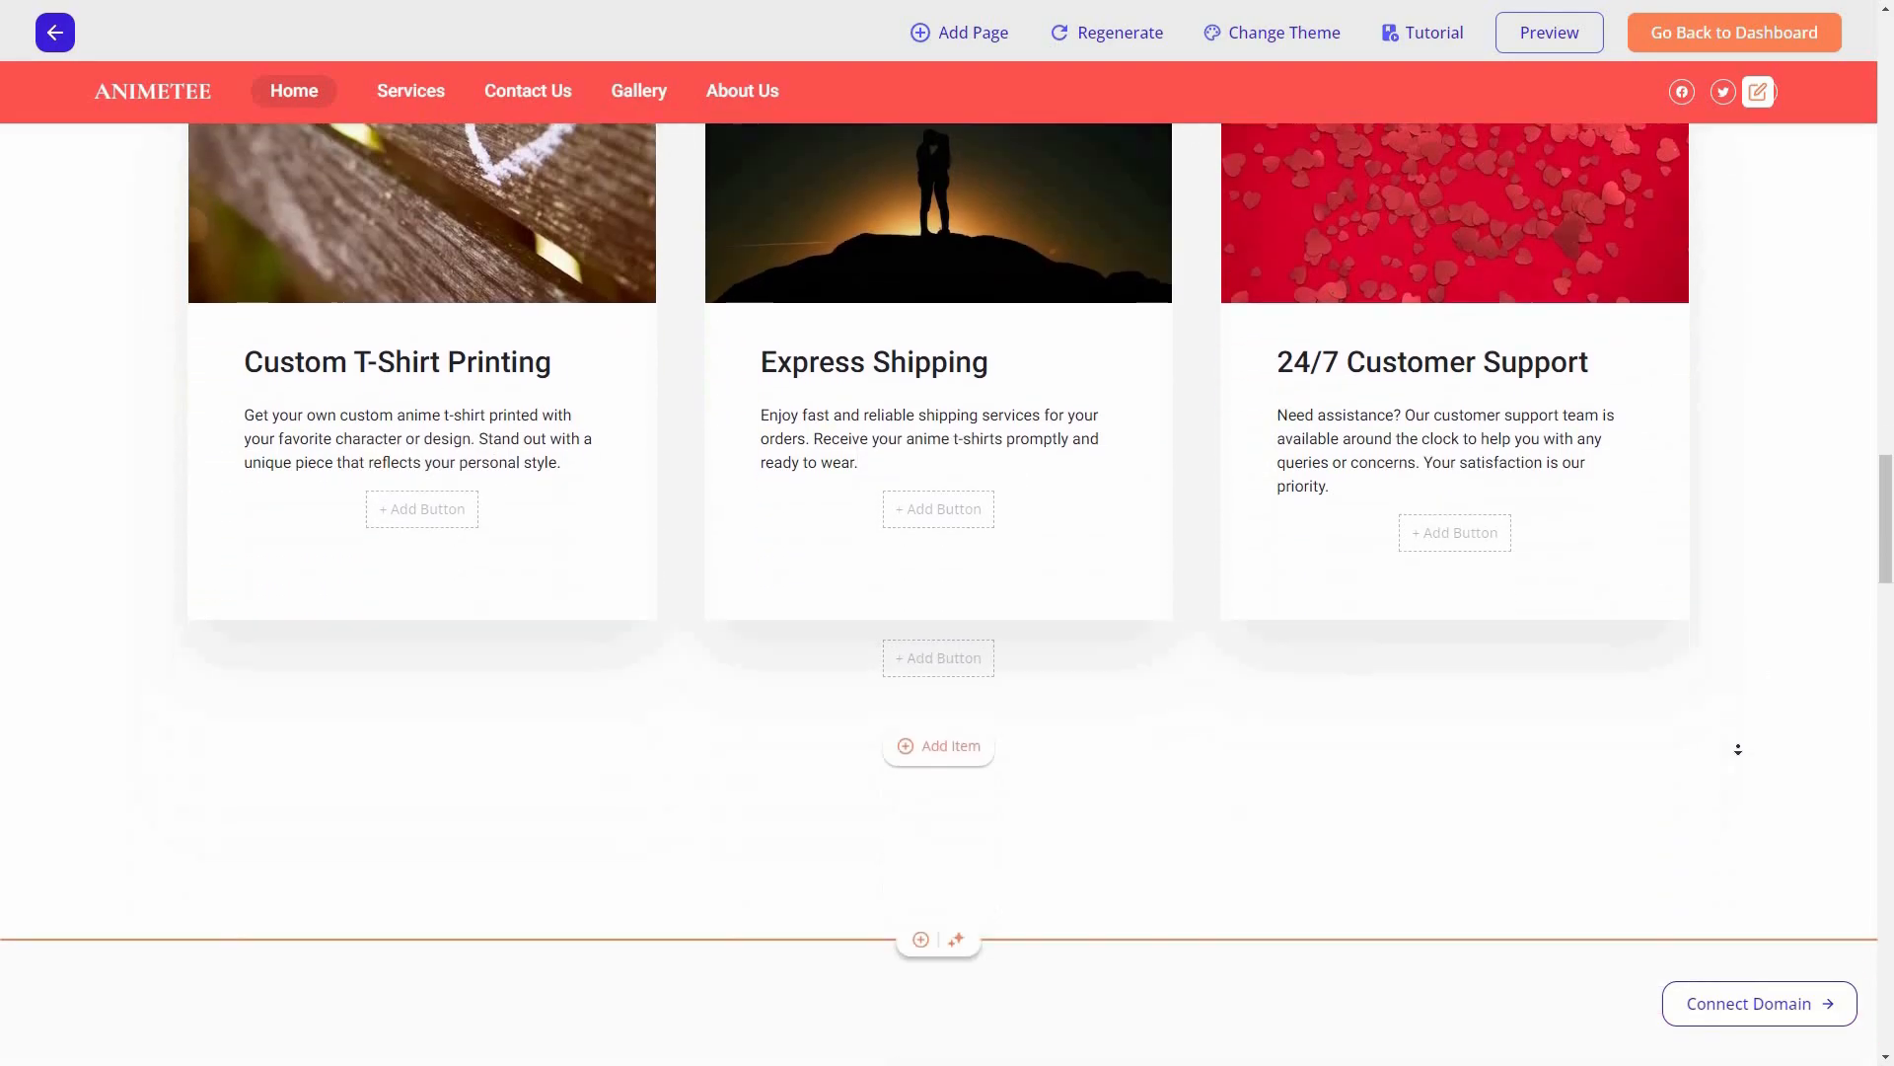
scroll(735, 411, down, 1)
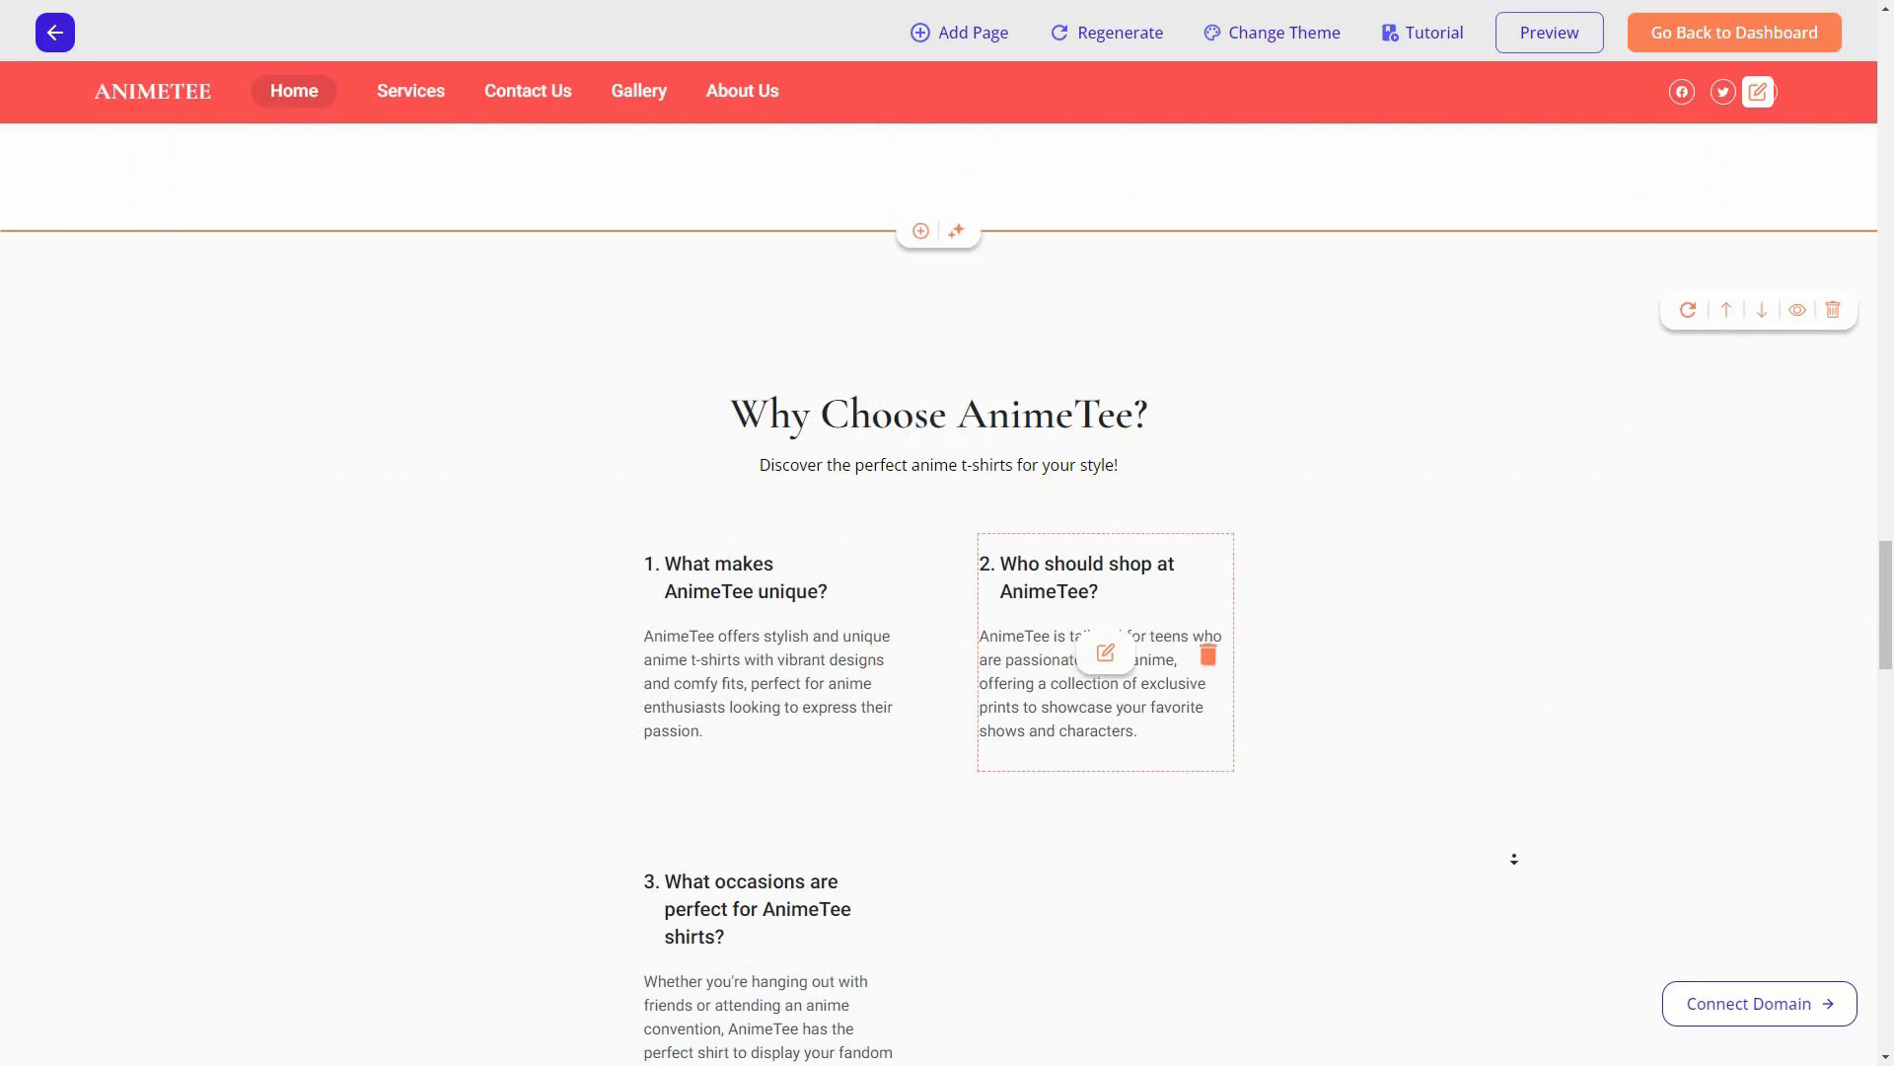
scroll(1569, 833, down, 7)
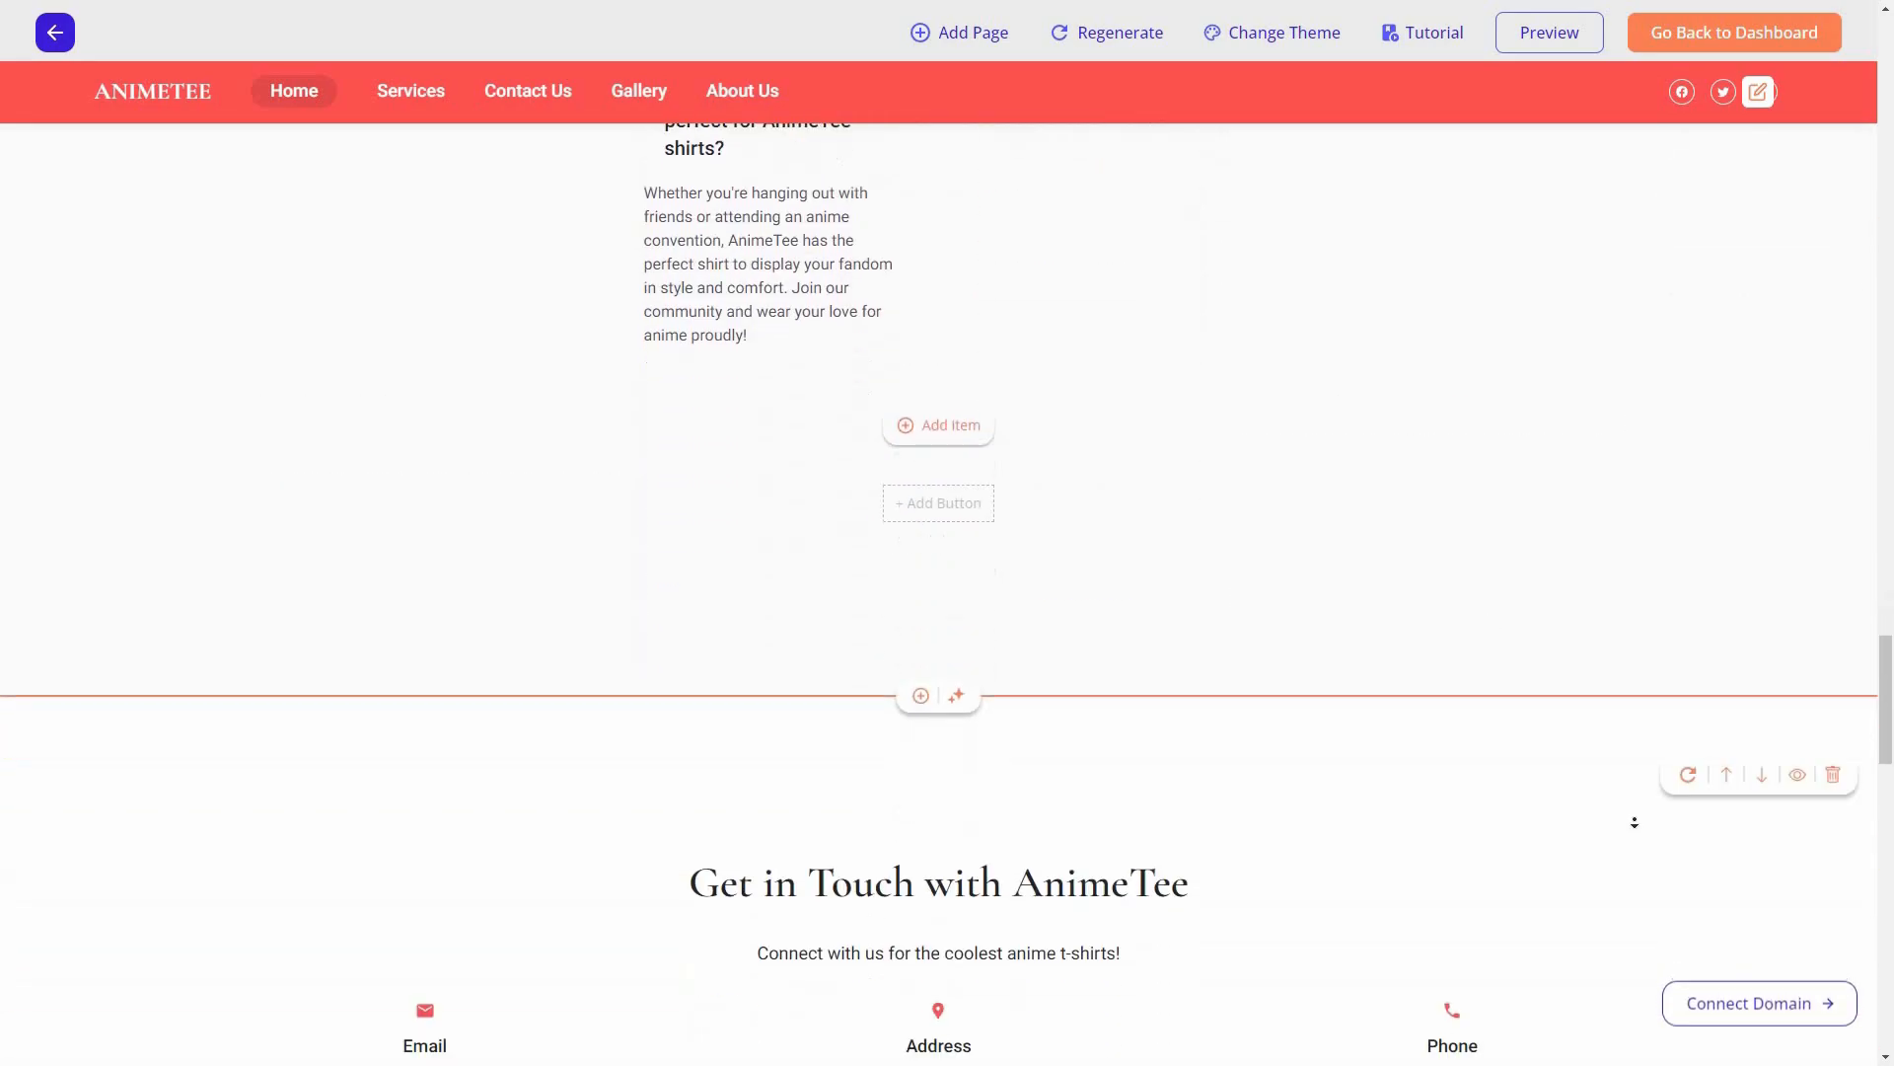
scroll(1685, 822, down, 5)
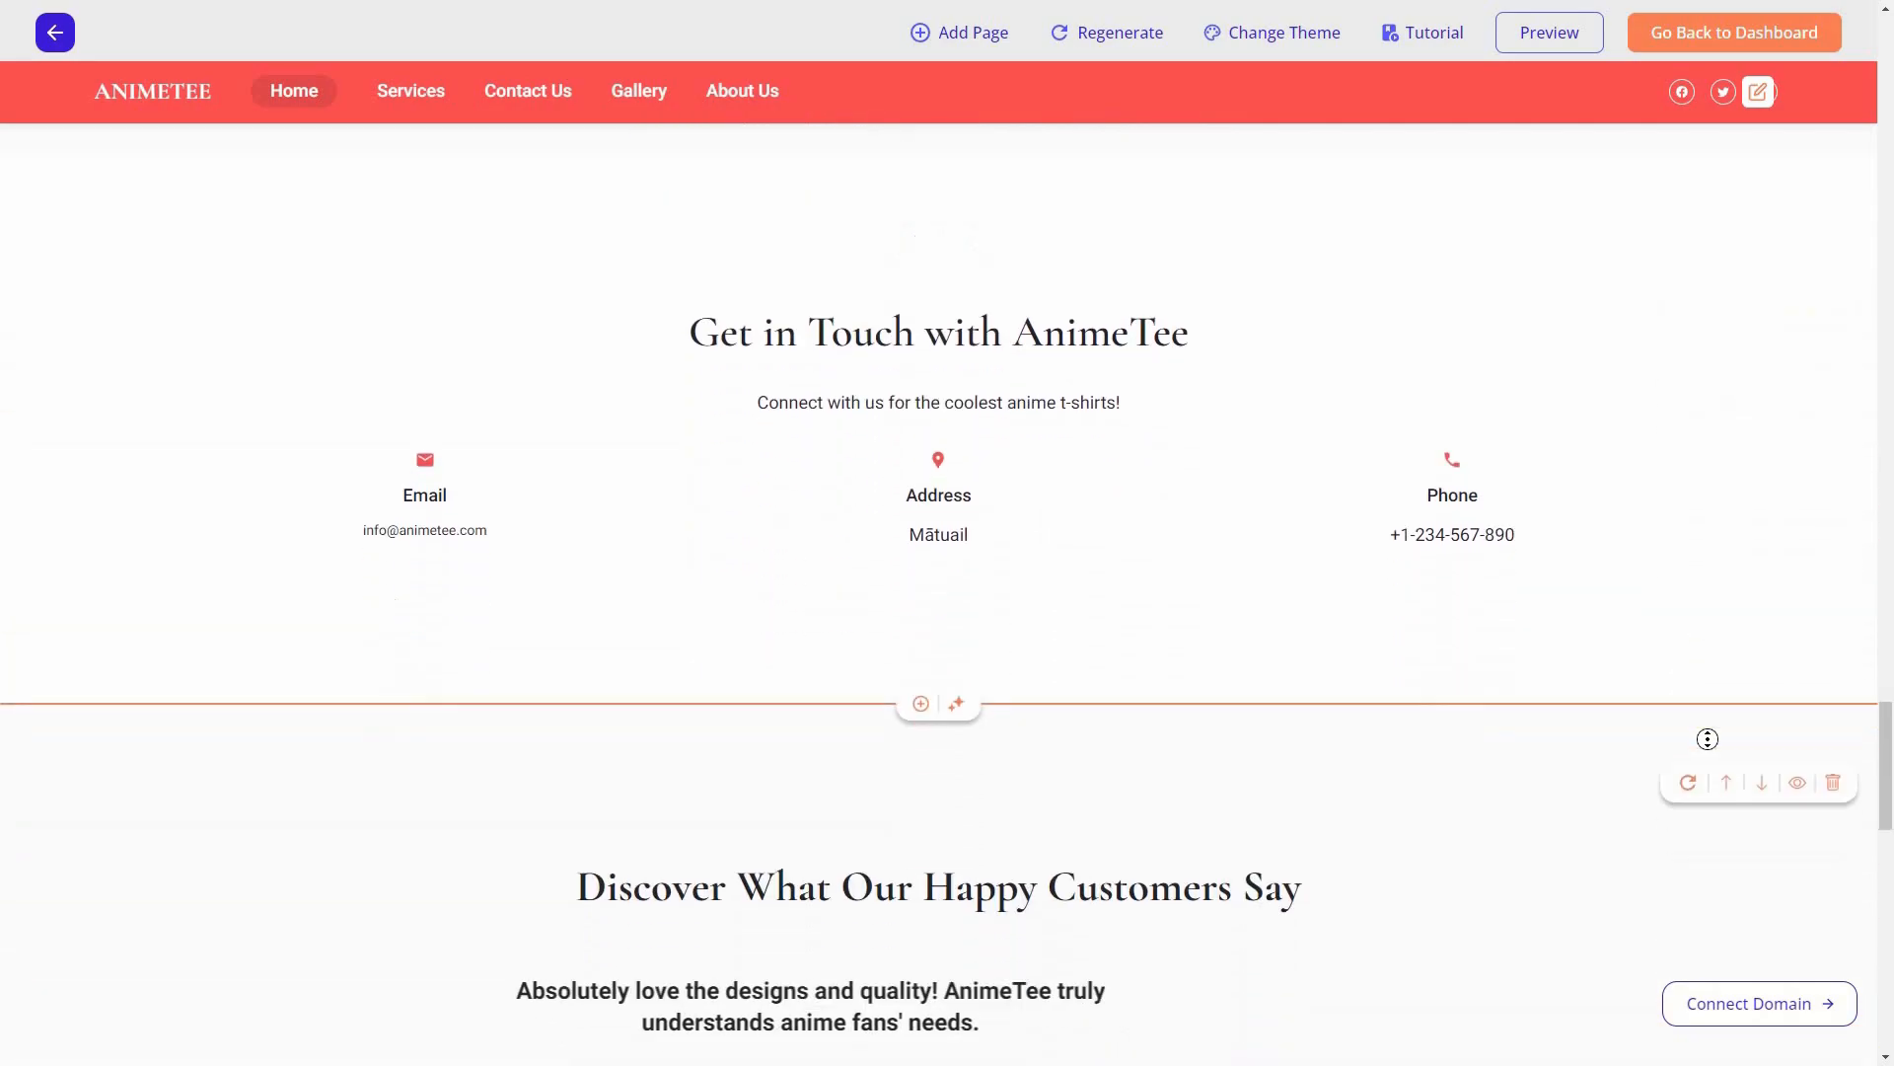
scroll(1680, 703, up, 1)
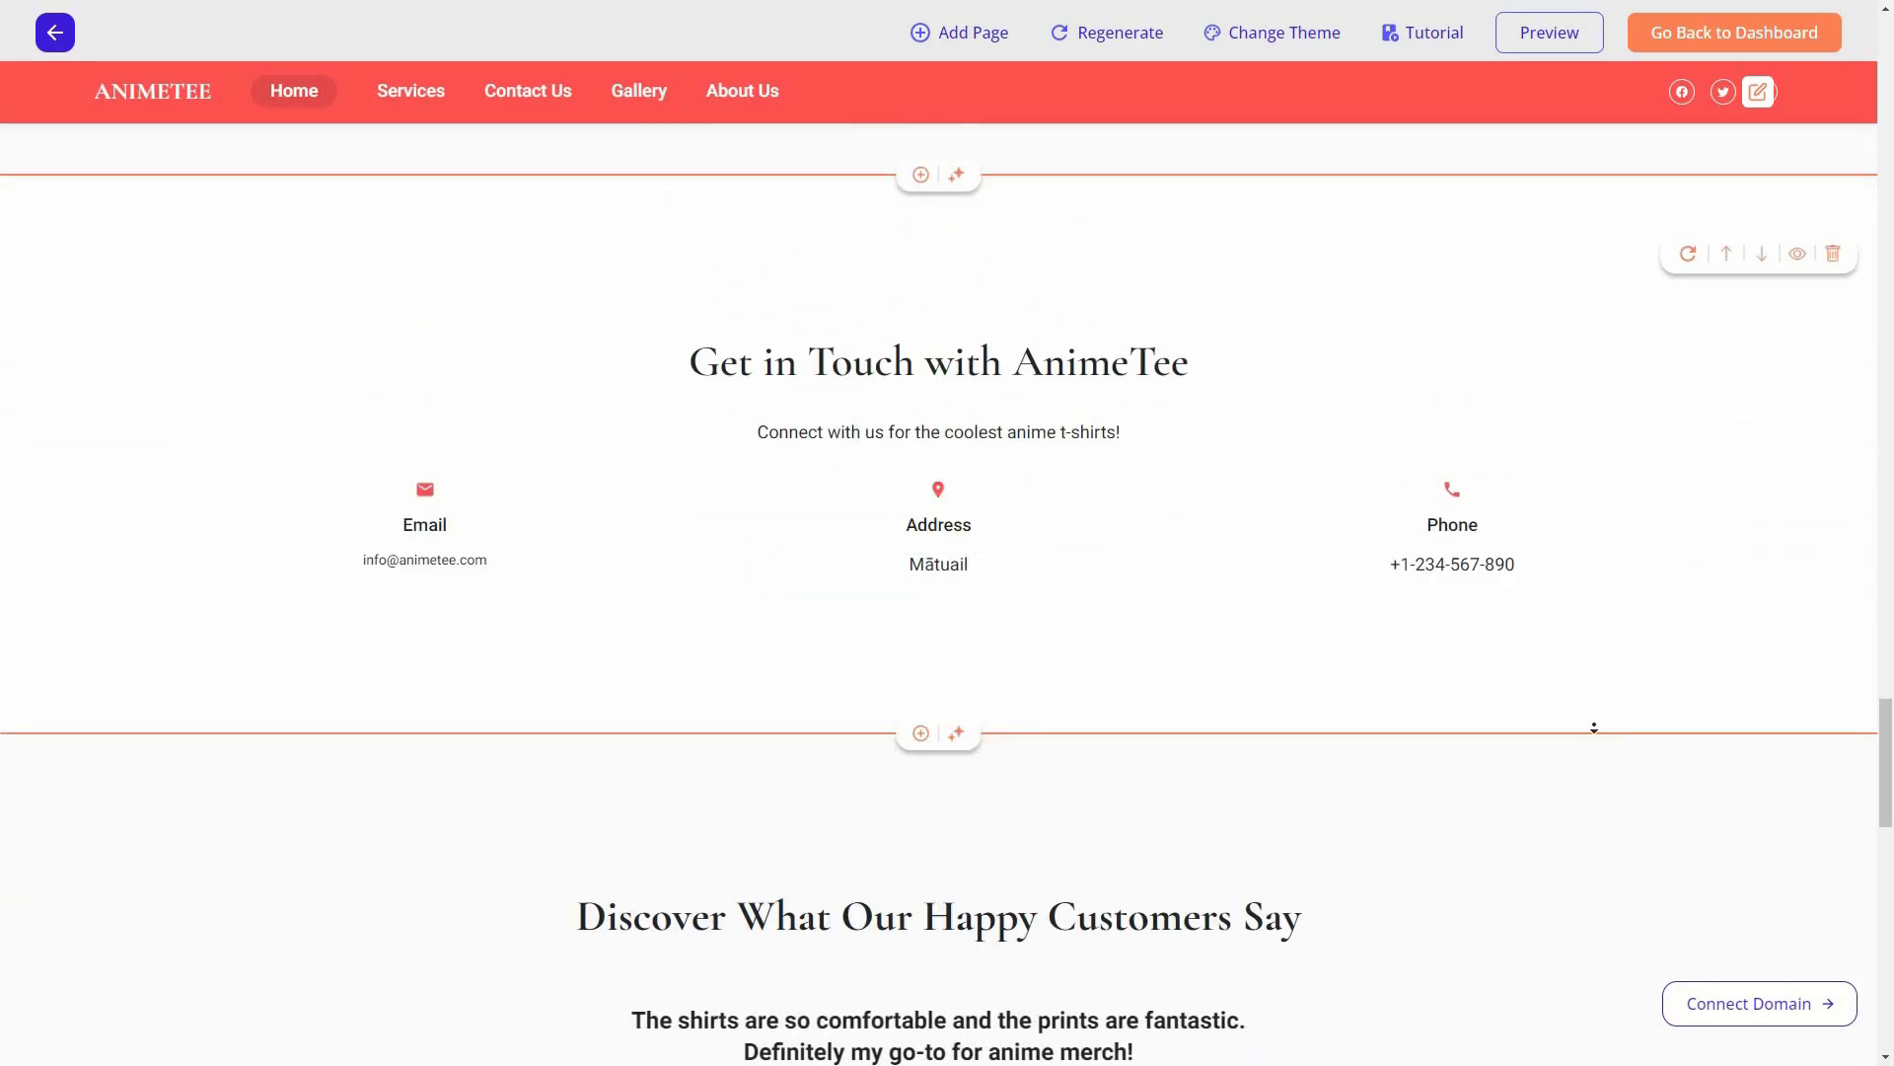
scroll(1586, 735, down, 3)
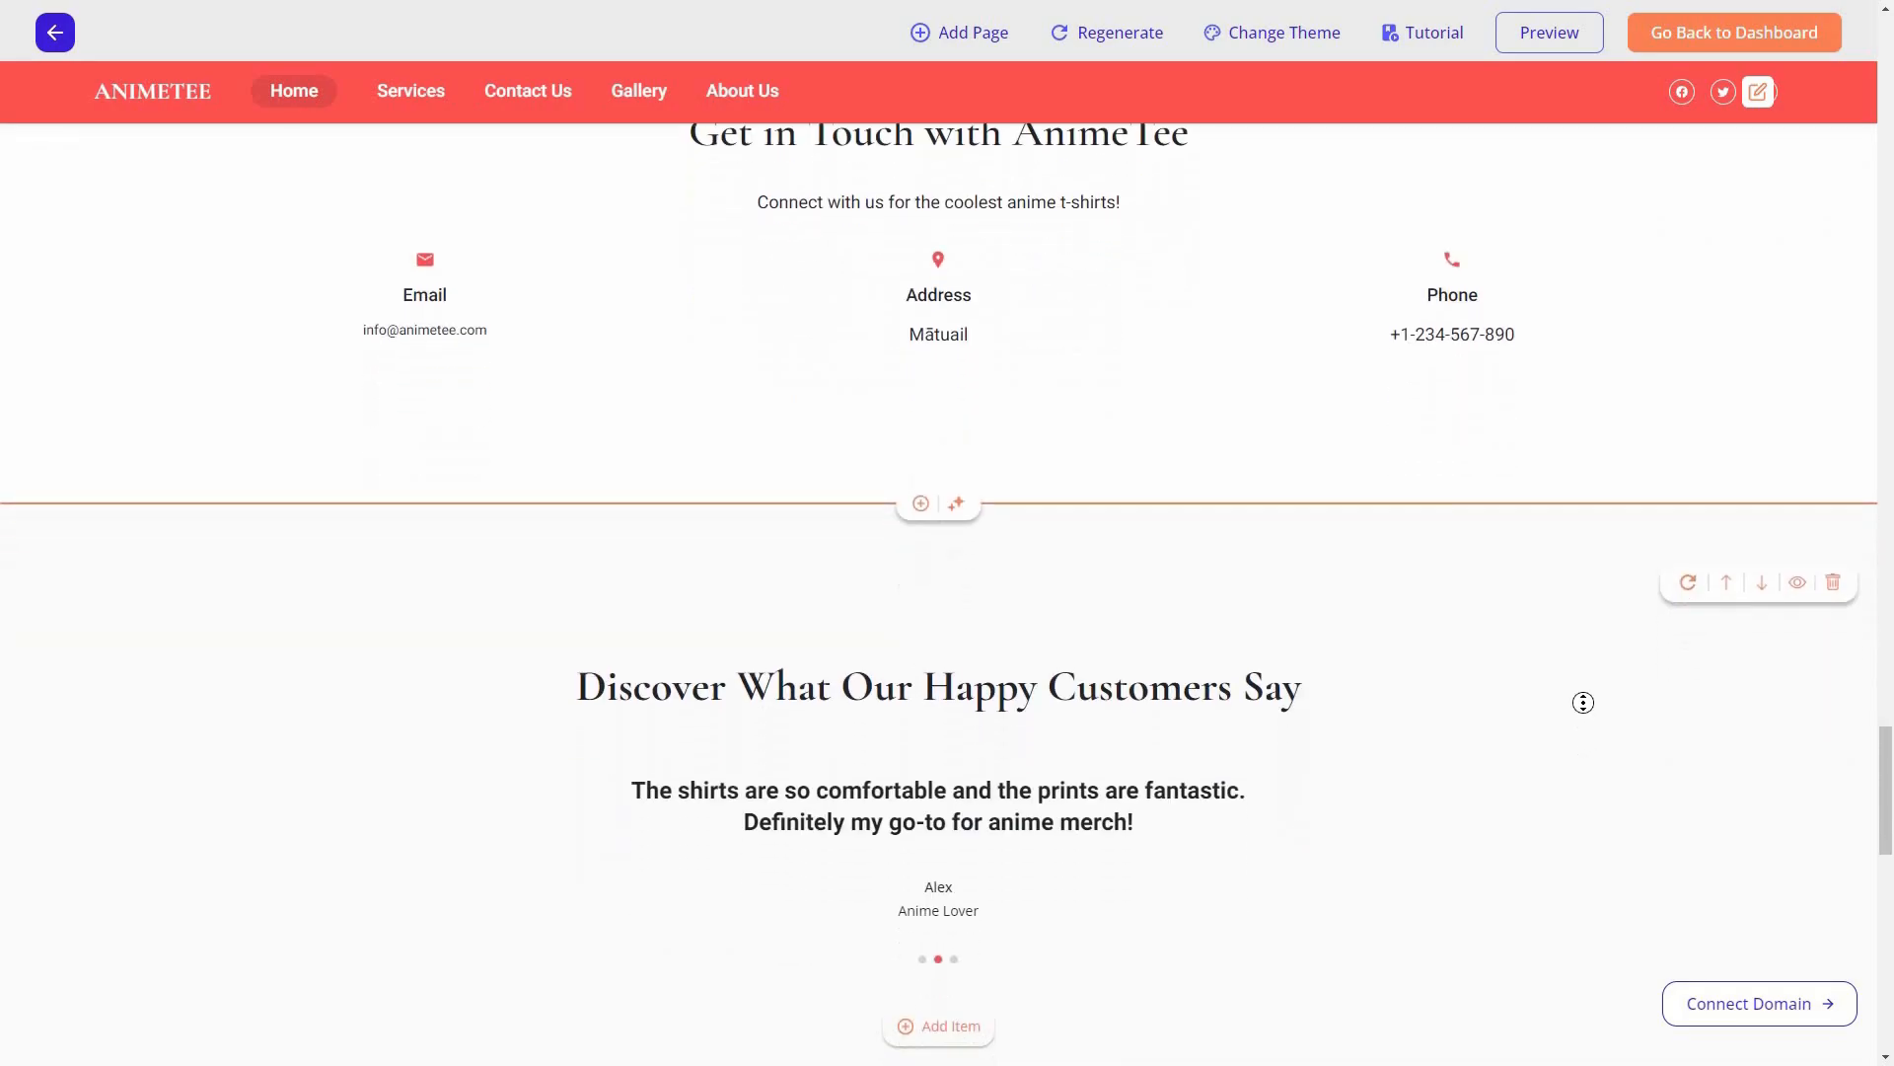
scroll(1411, 651, down, 2)
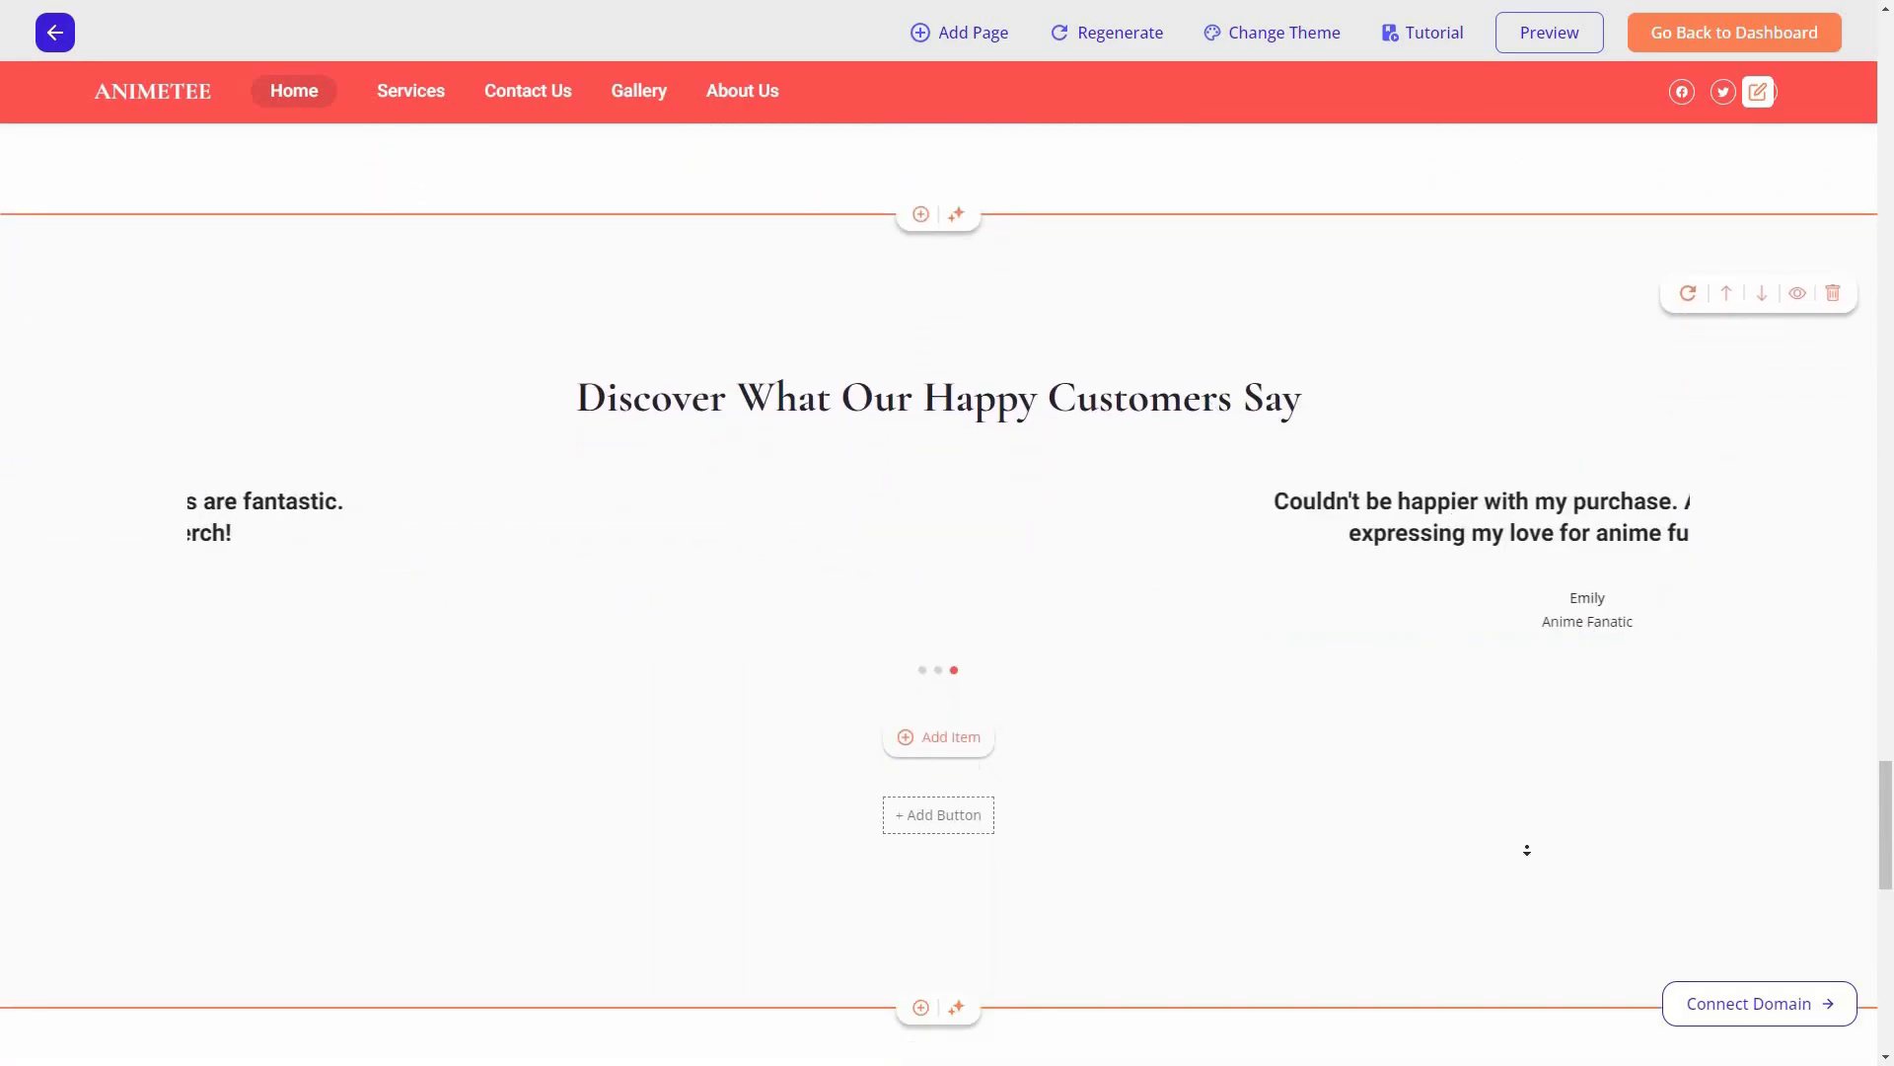
scroll(1567, 822, down, 11)
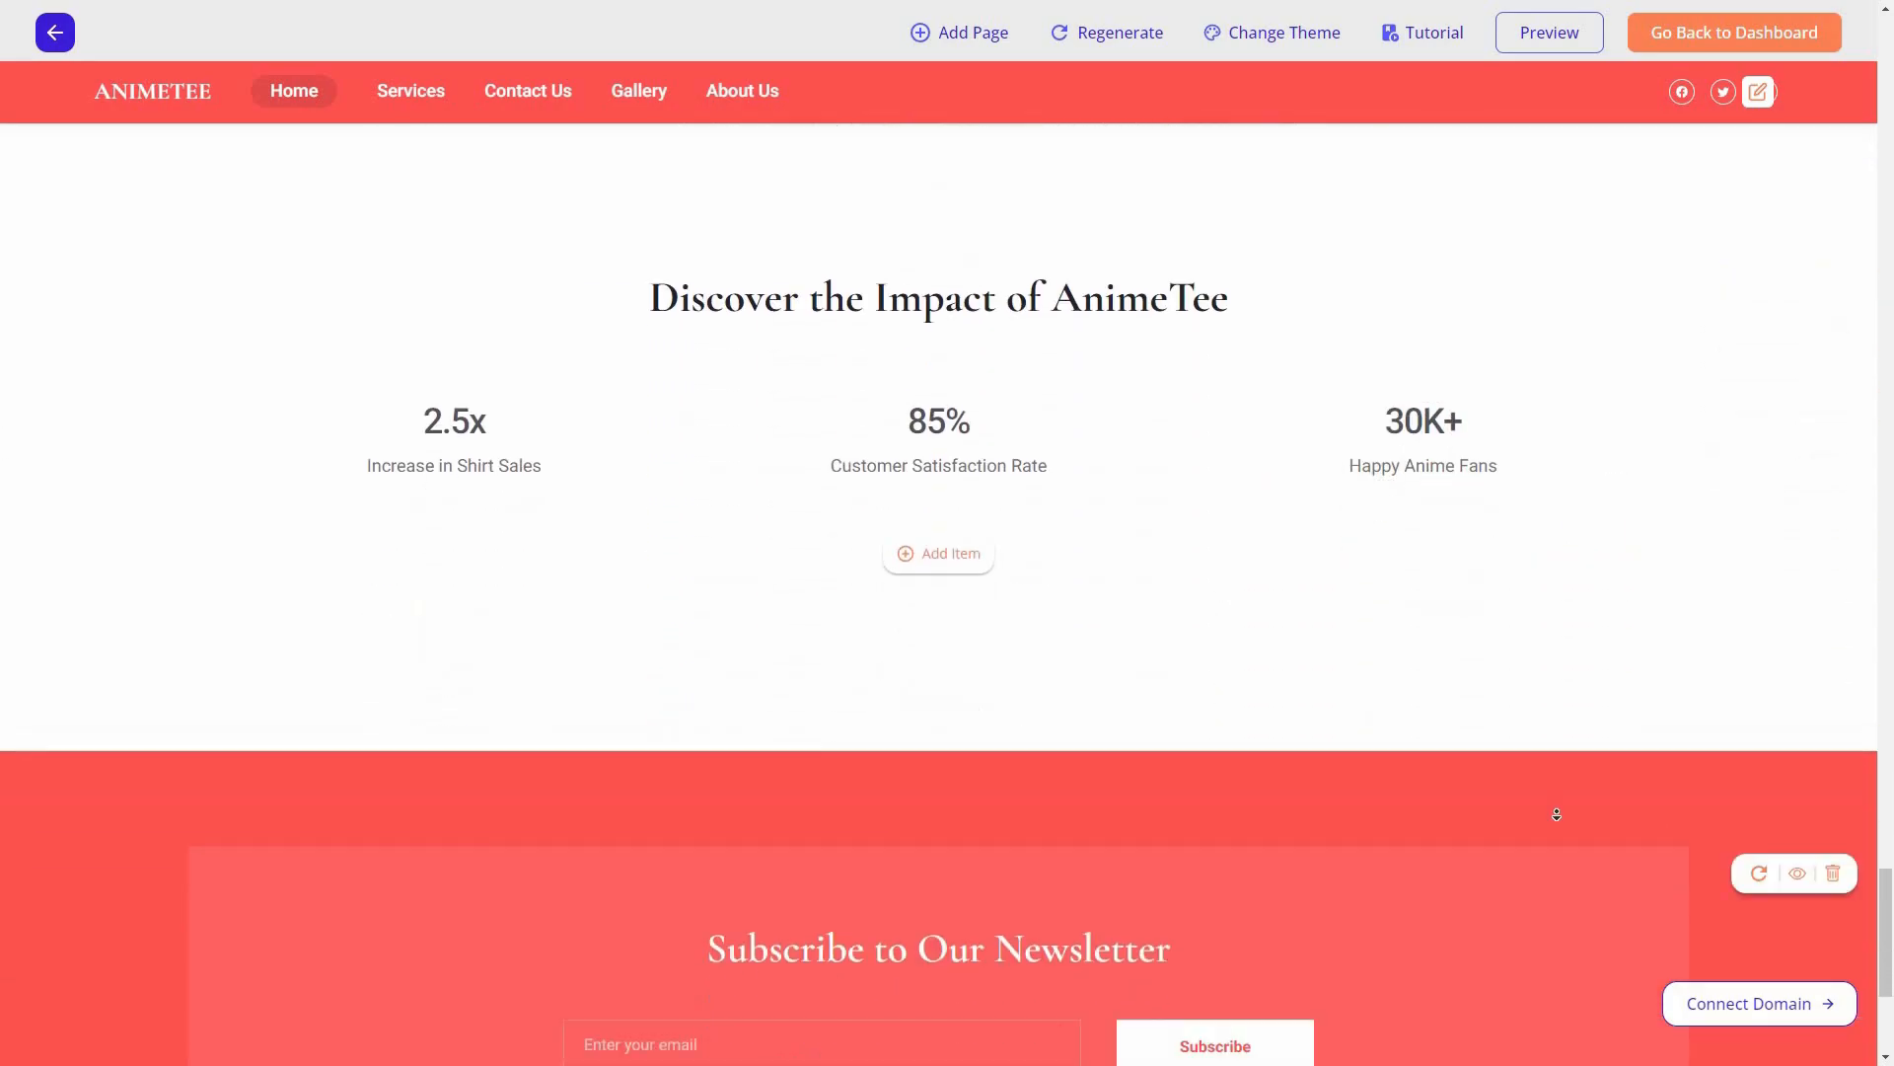
scroll(1470, 869, down, 2)
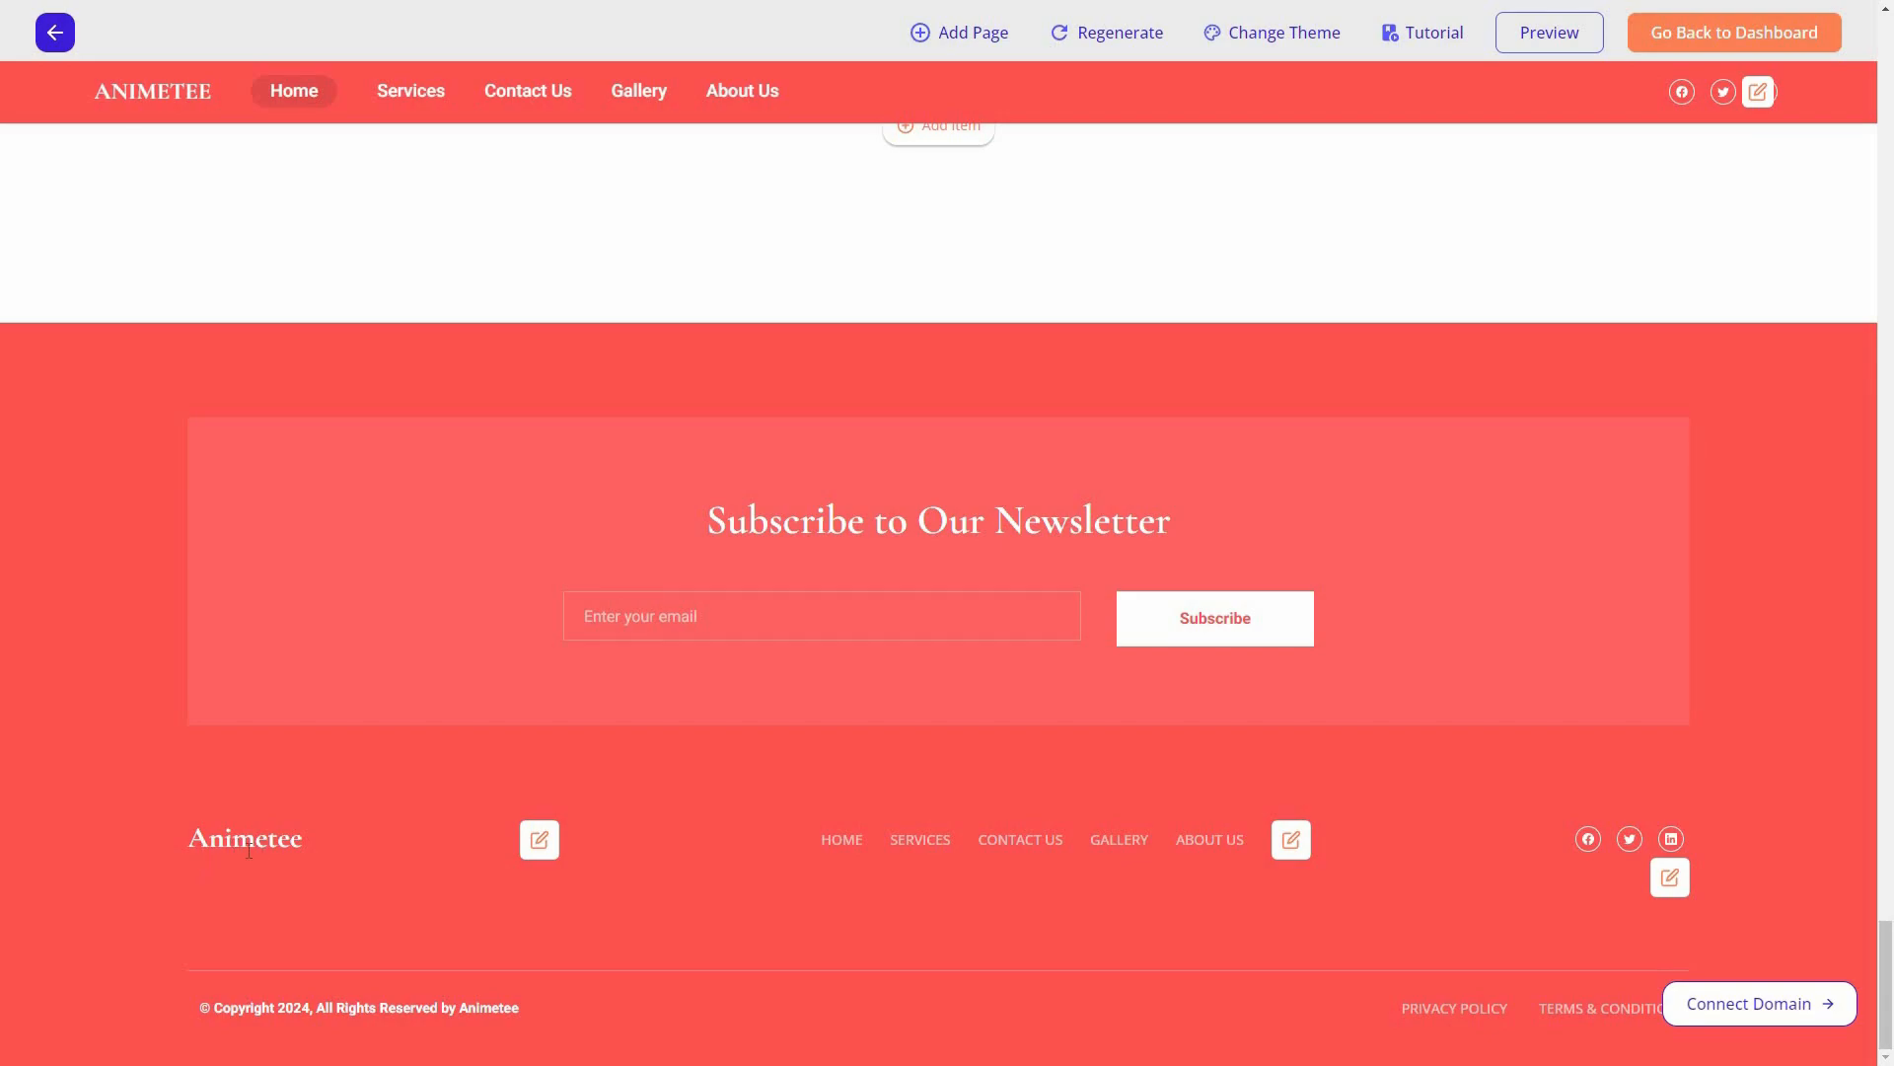
Step: Inspect the footer's tagline, logo, social link and copyright settings, and close them without saving
click(539, 840)
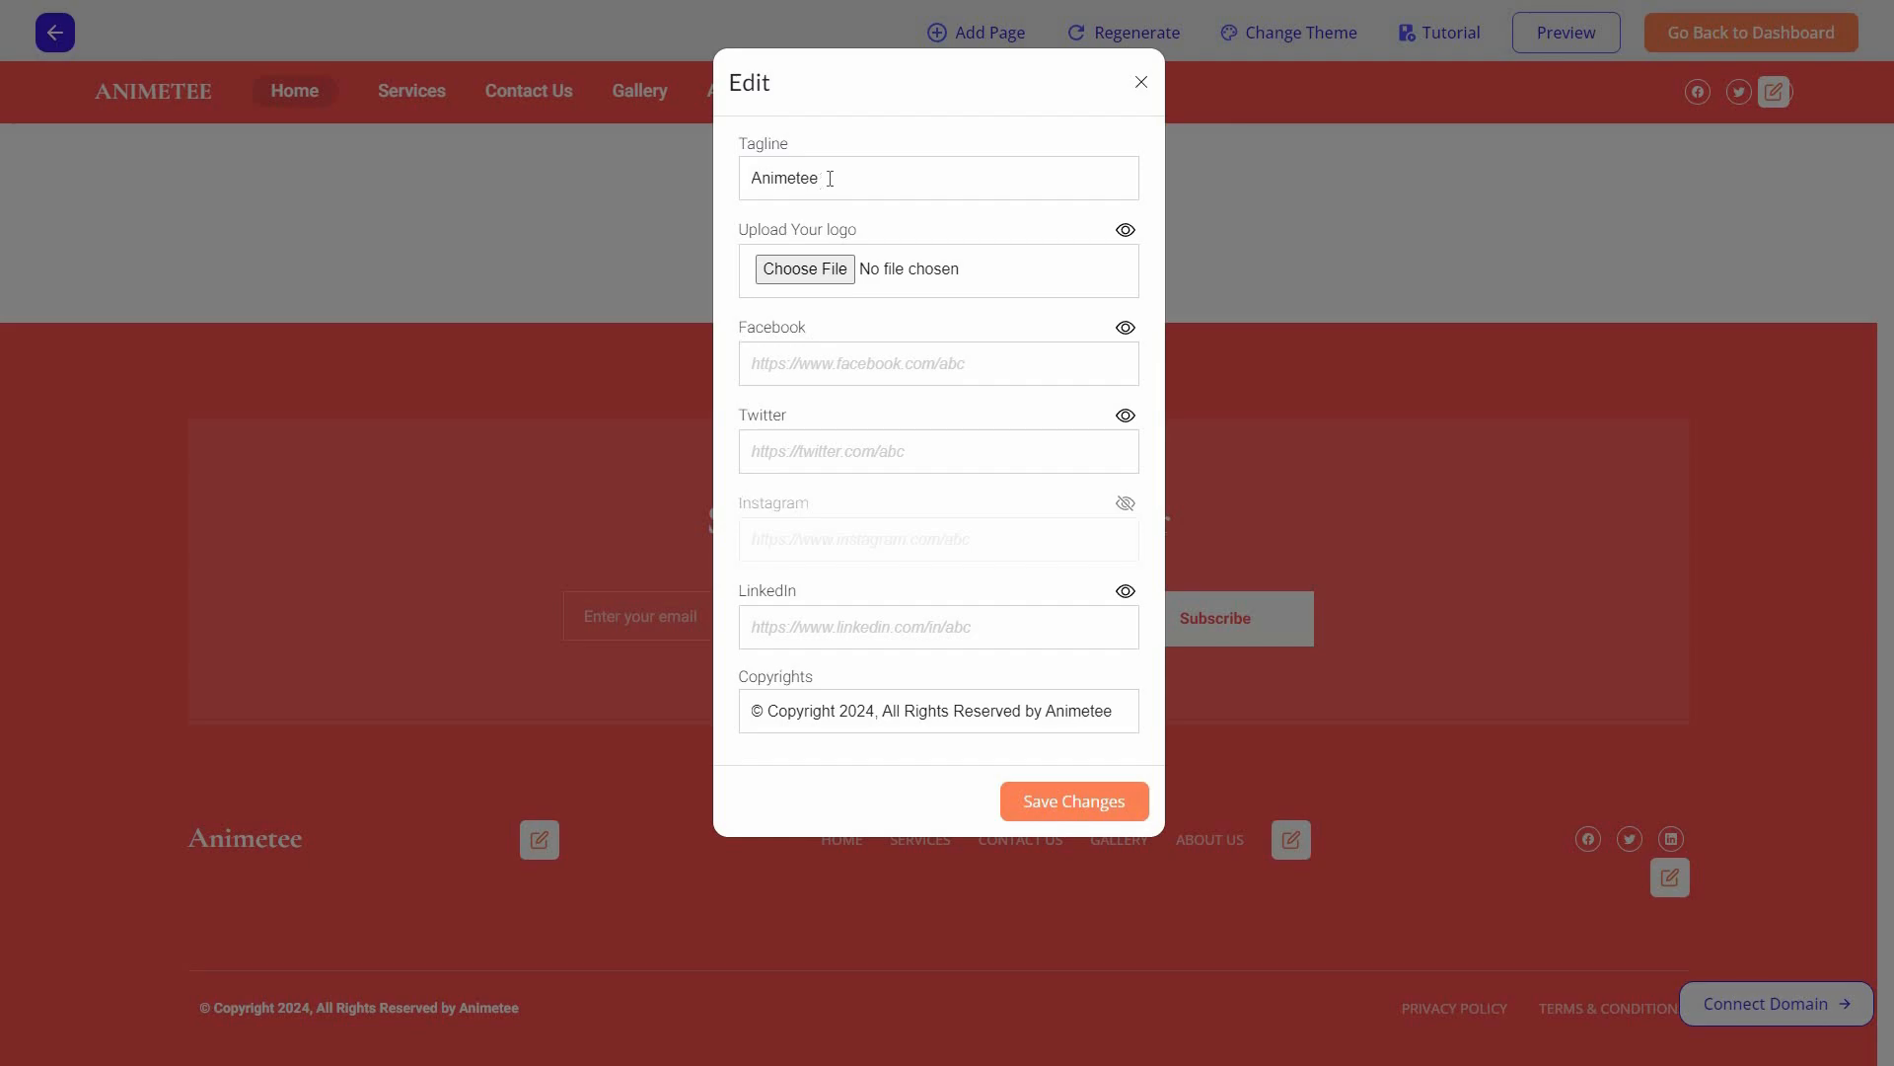
click(830, 179)
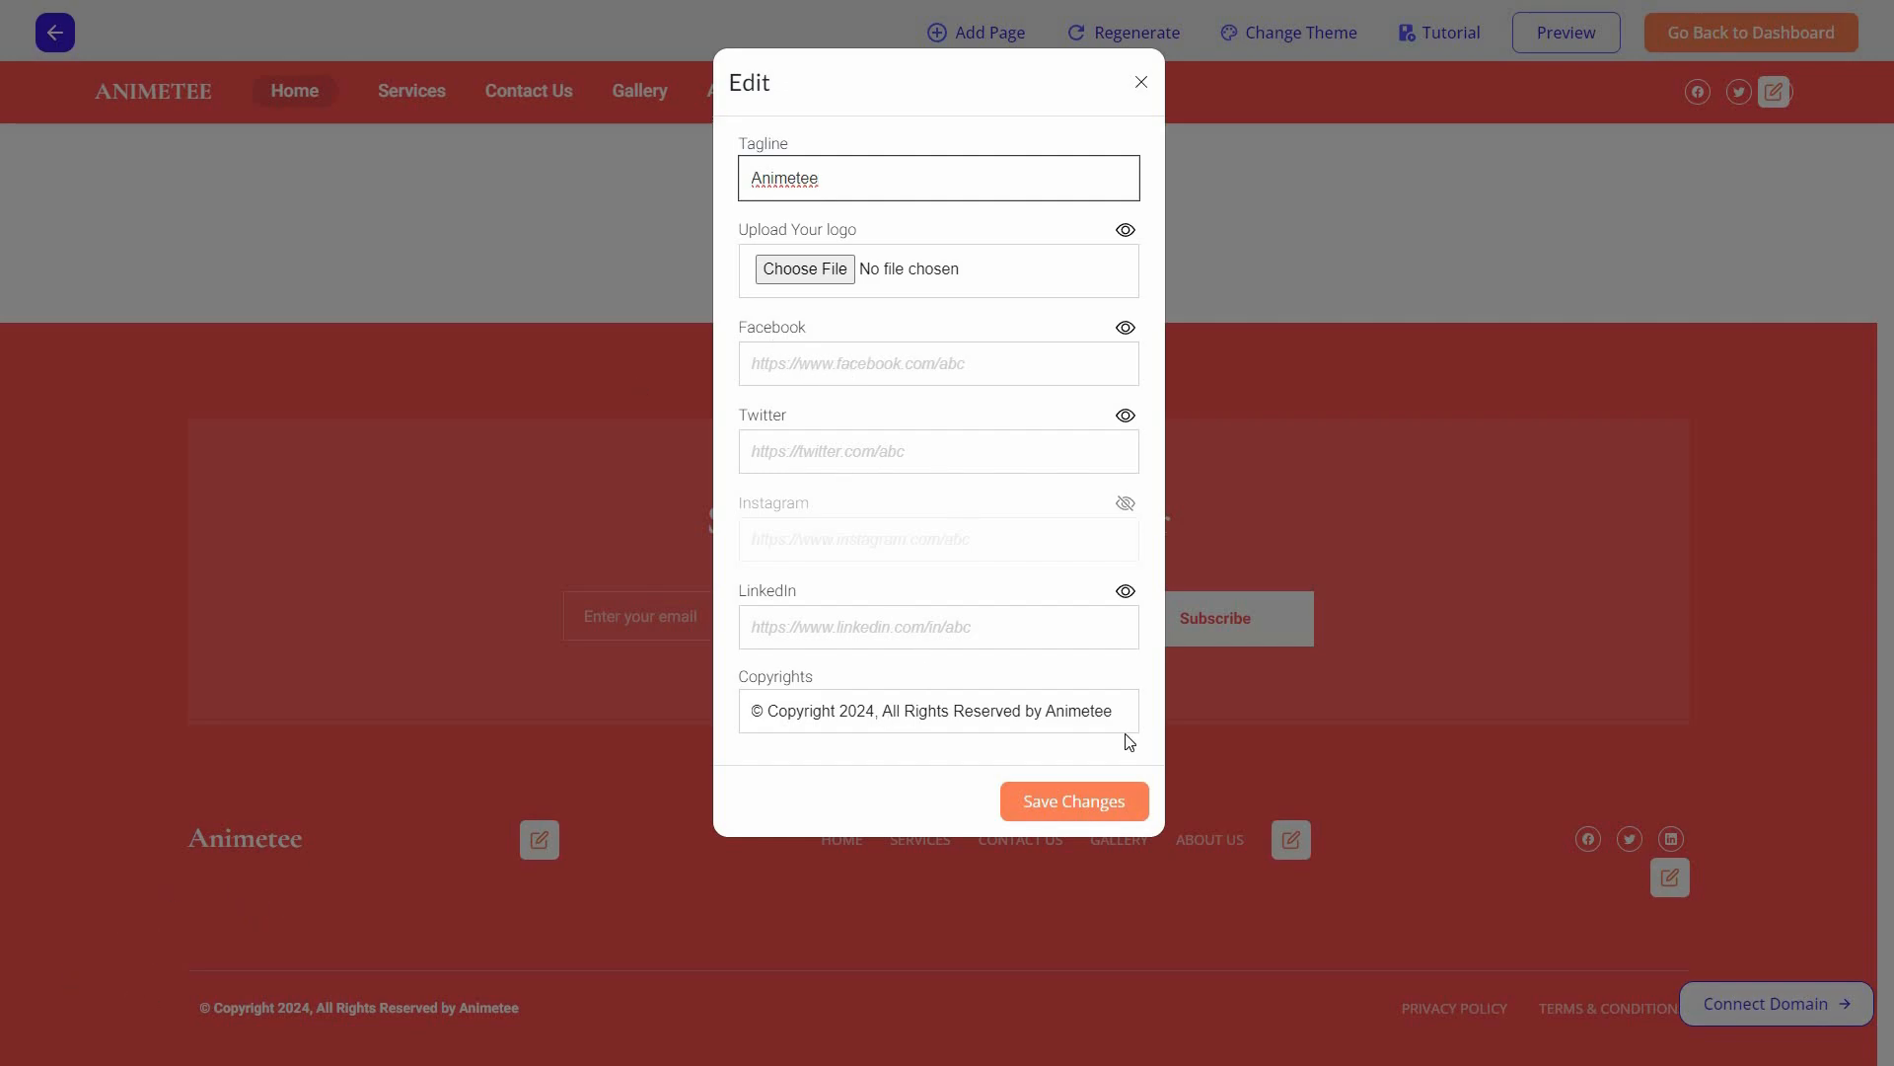
click(566, 887)
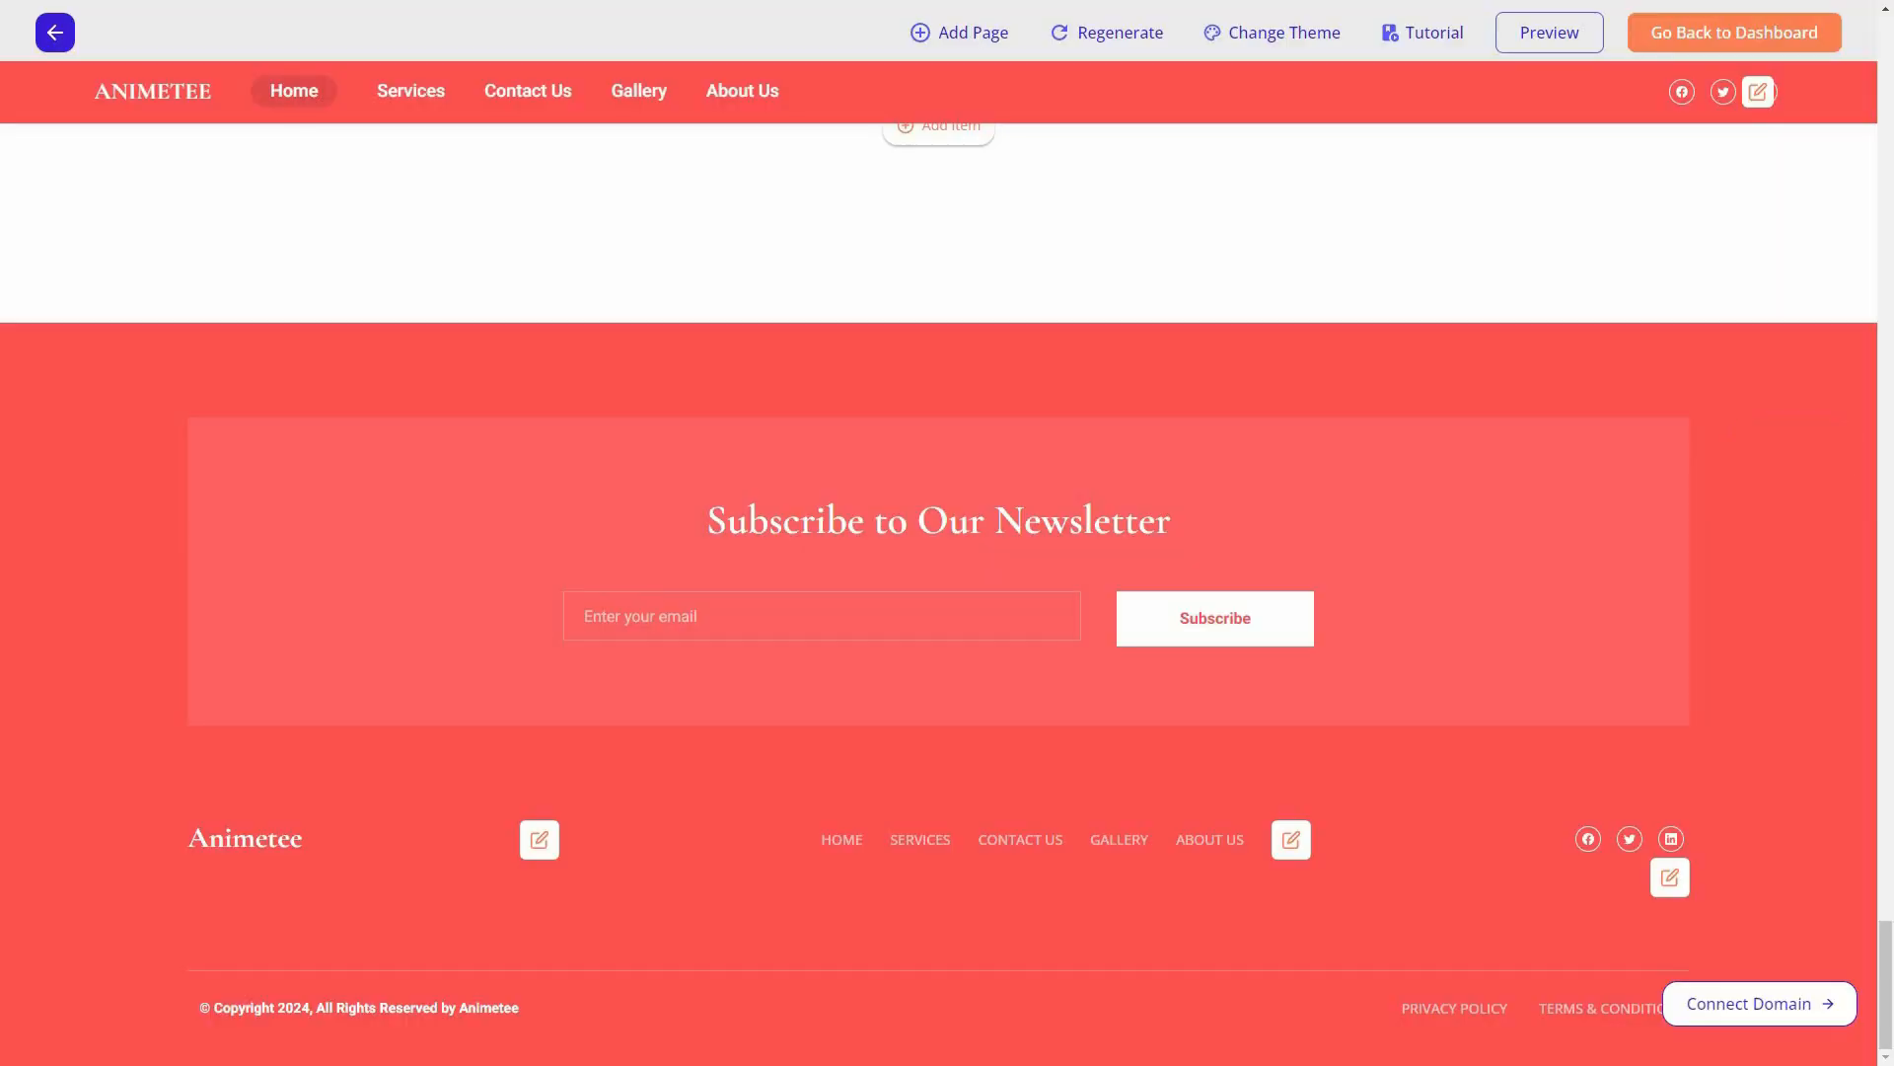
Step: Inspect the footer's page link settings and its social link settings, closing both without saving
click(1292, 843)
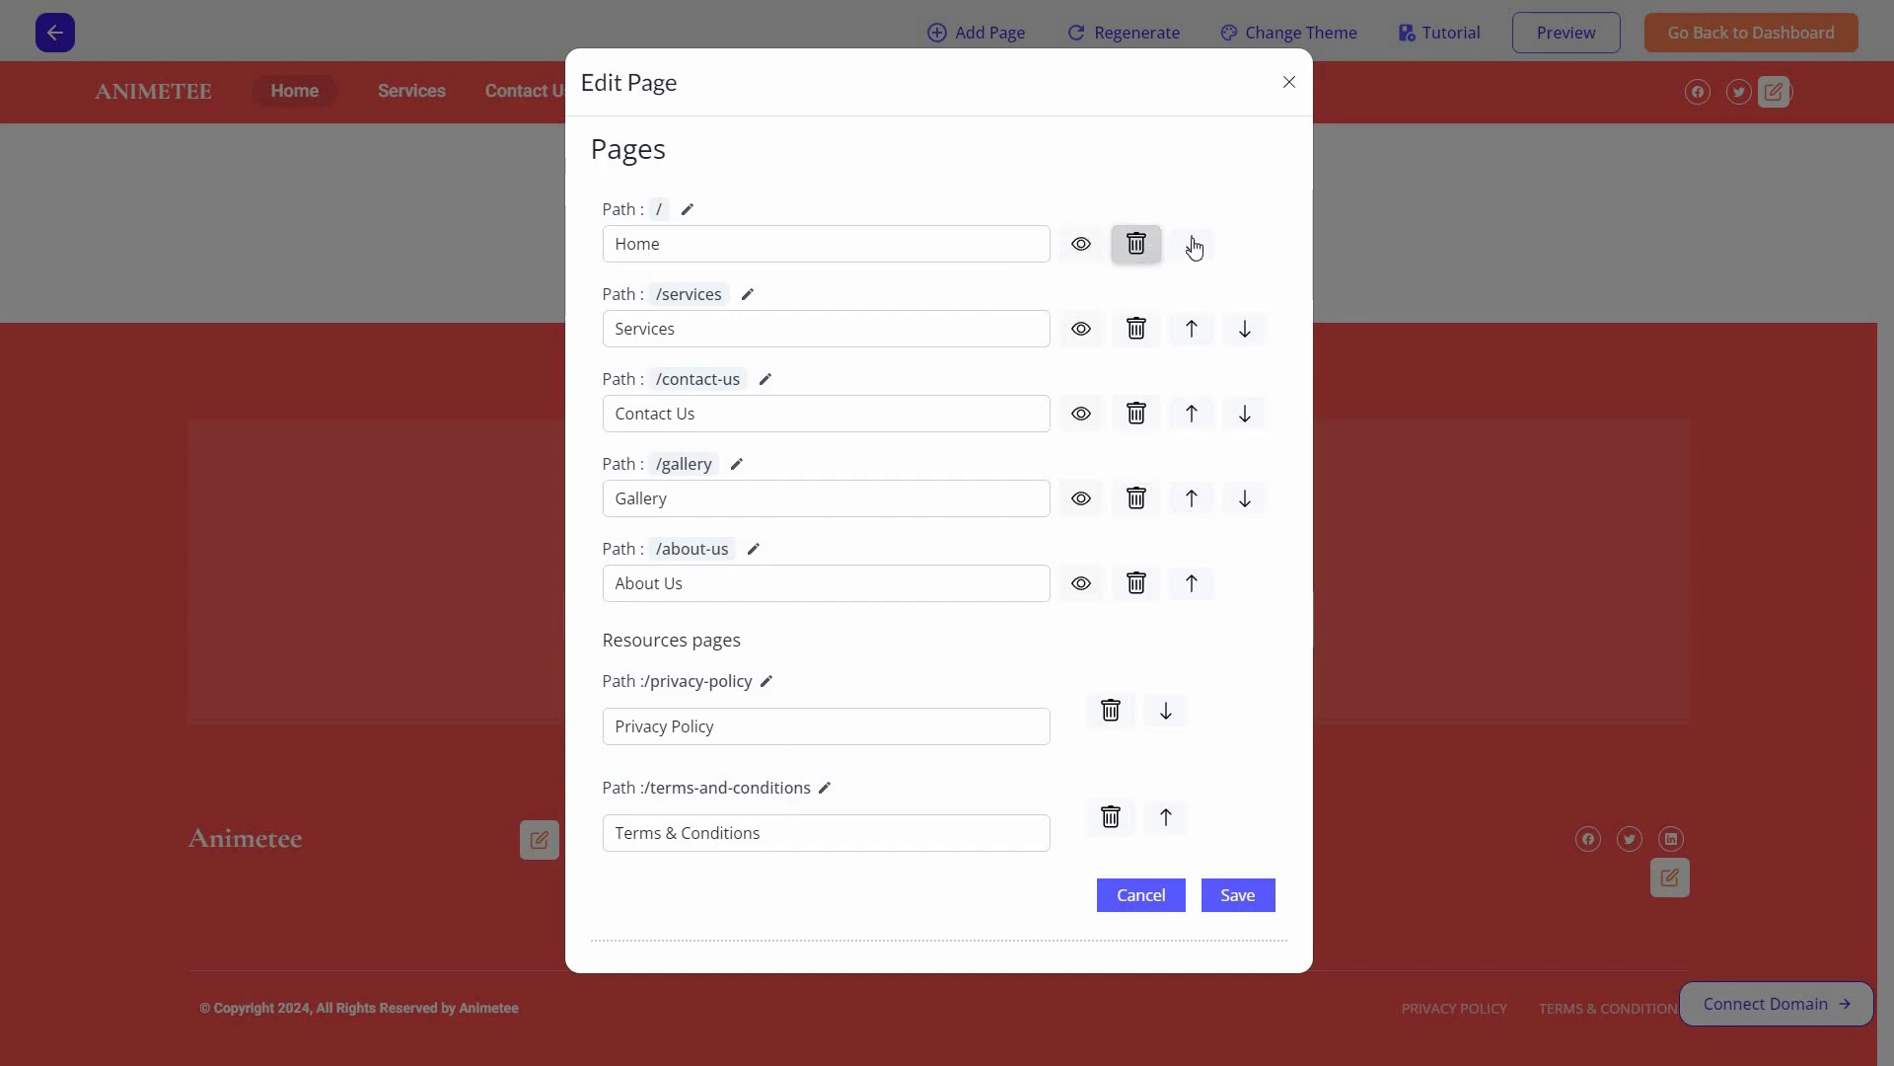
click(1133, 897)
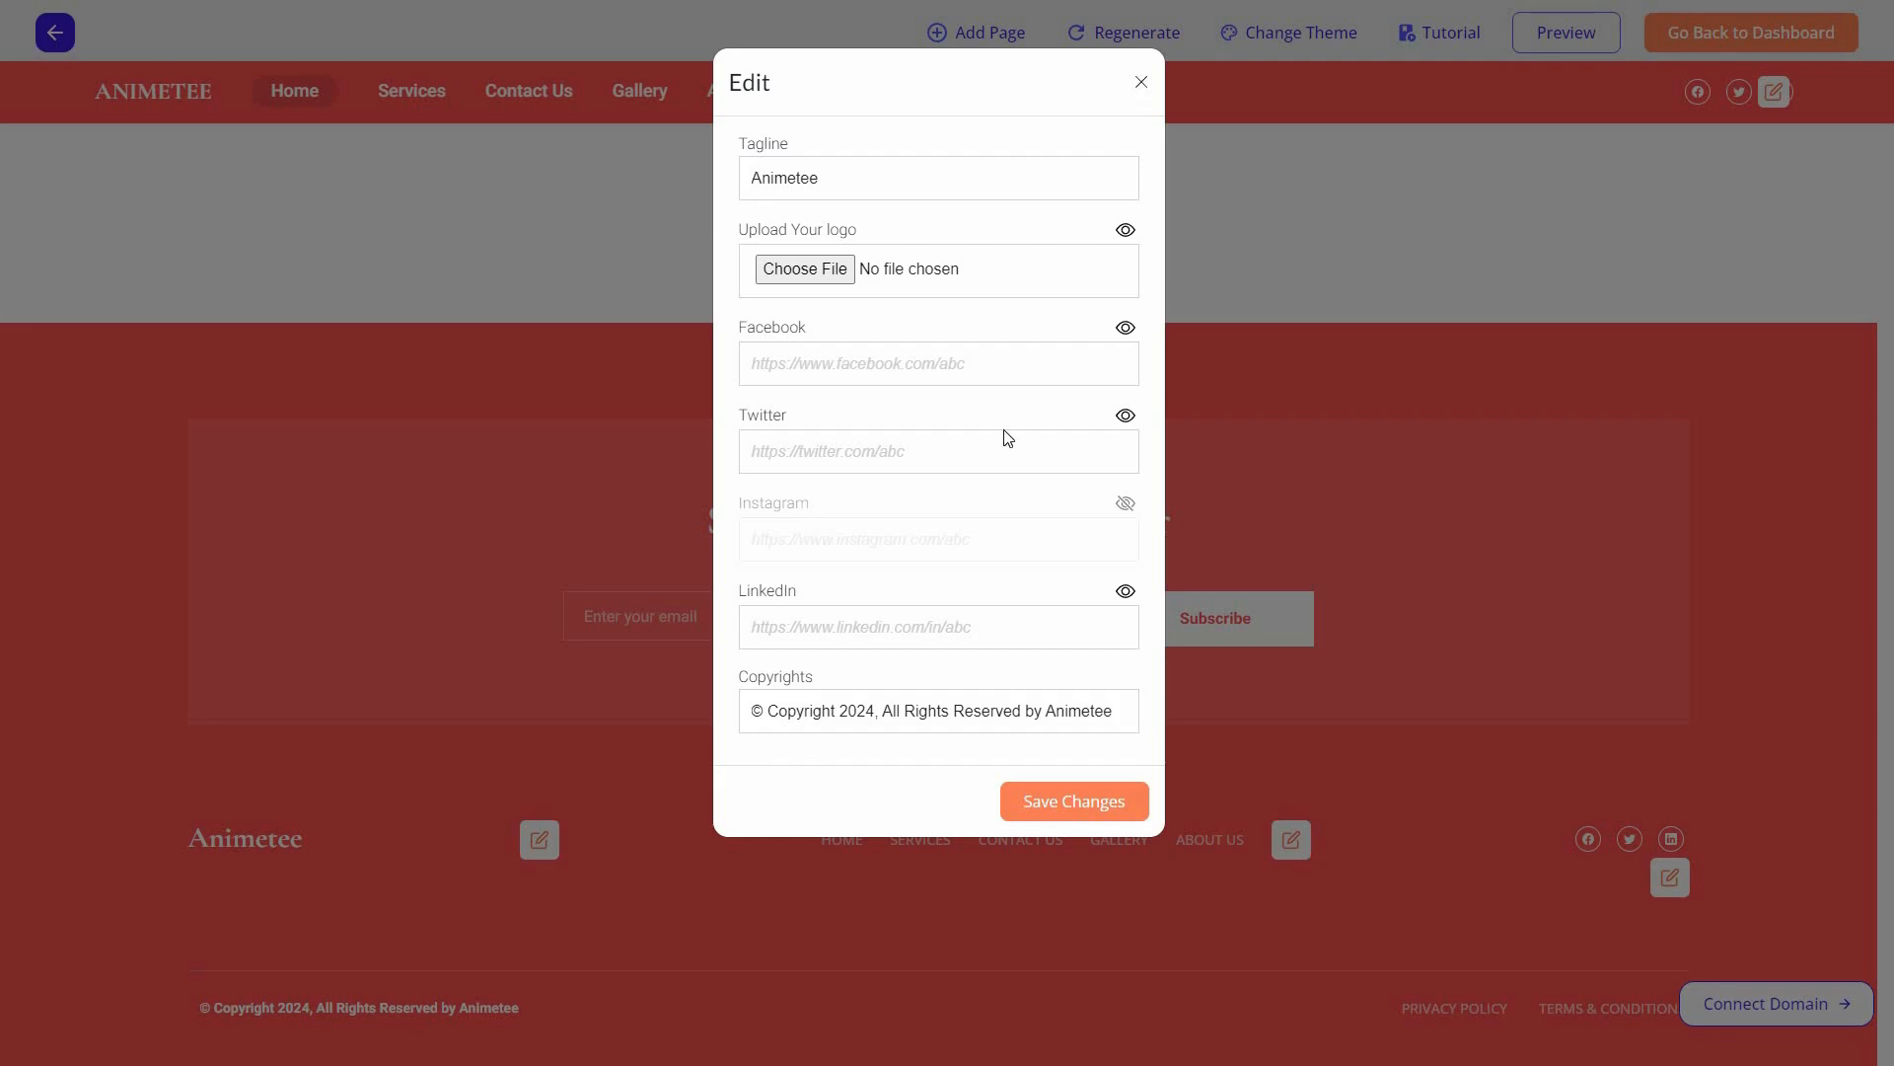
click(1390, 838)
Step: Add another item to the "Discover the Impact of AnimeTee" section
scroll(1188, 634, up, 1)
scroll(1188, 634, up, 5)
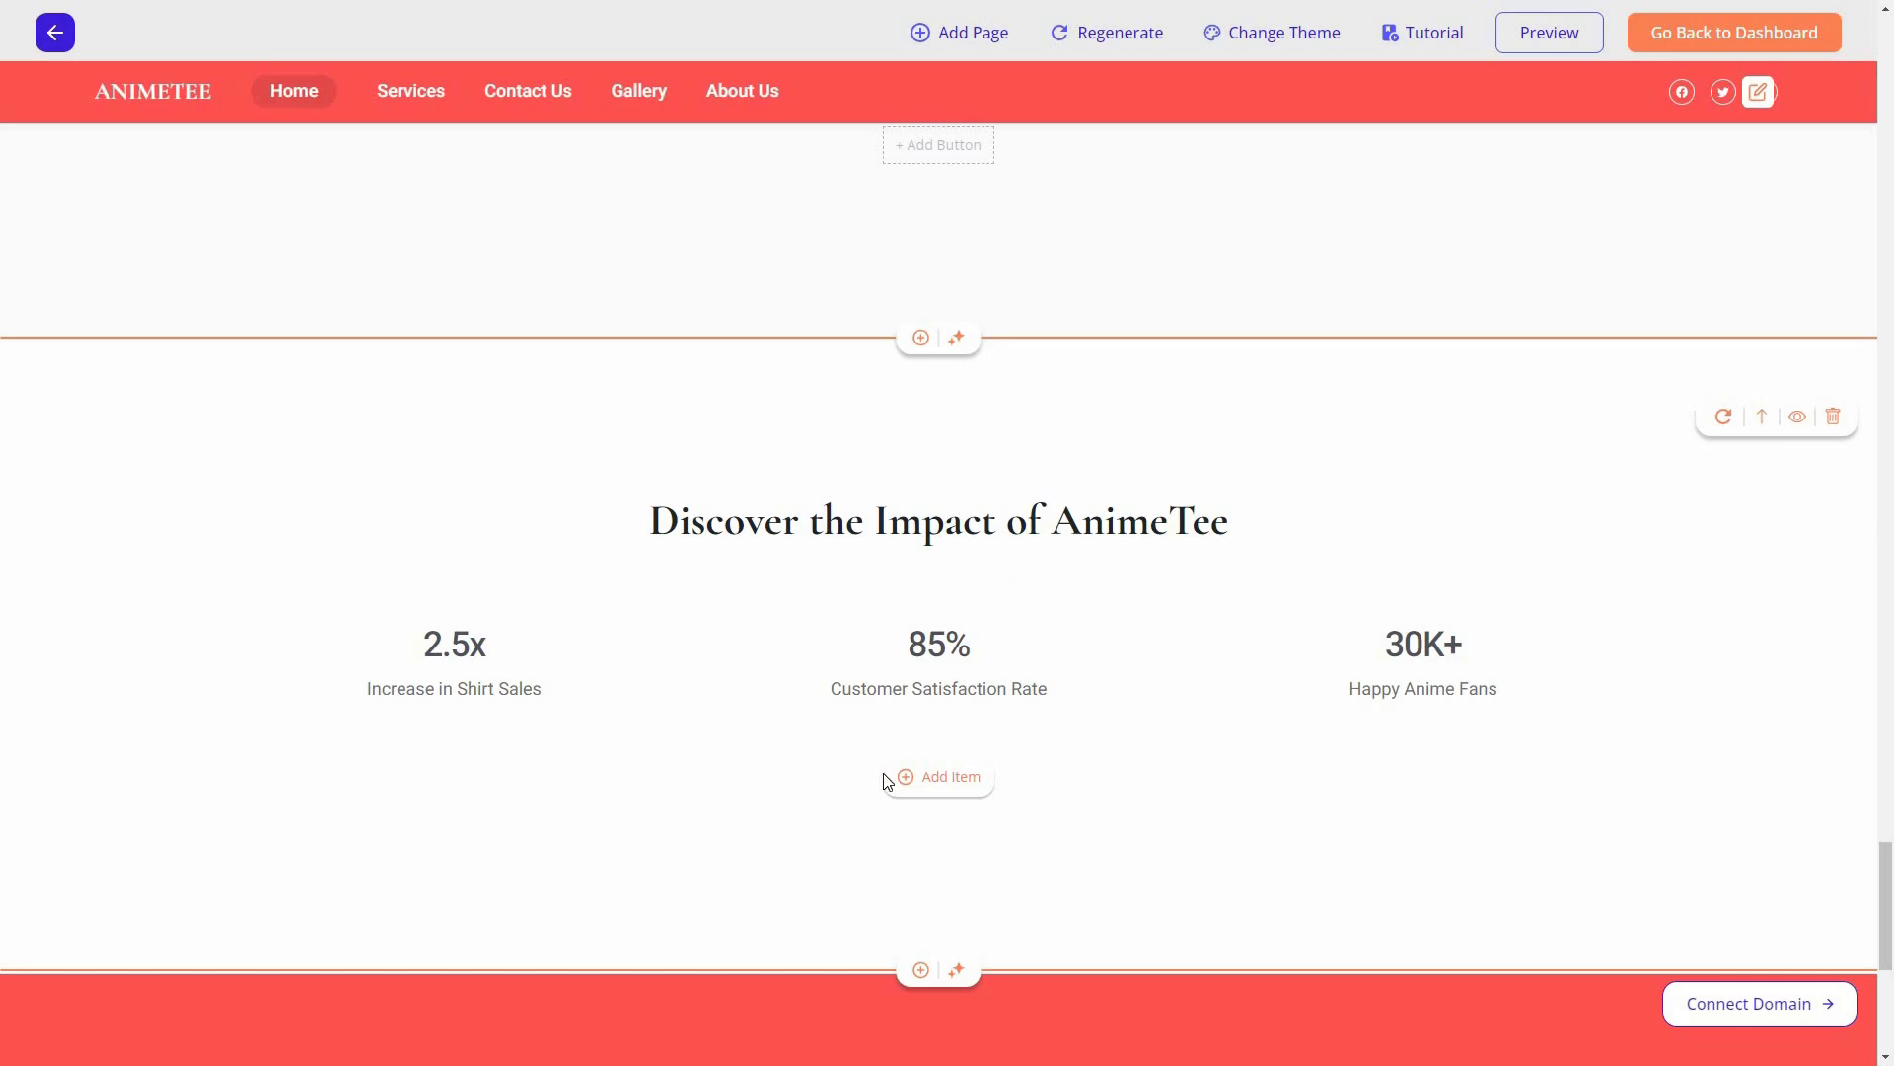
click(922, 779)
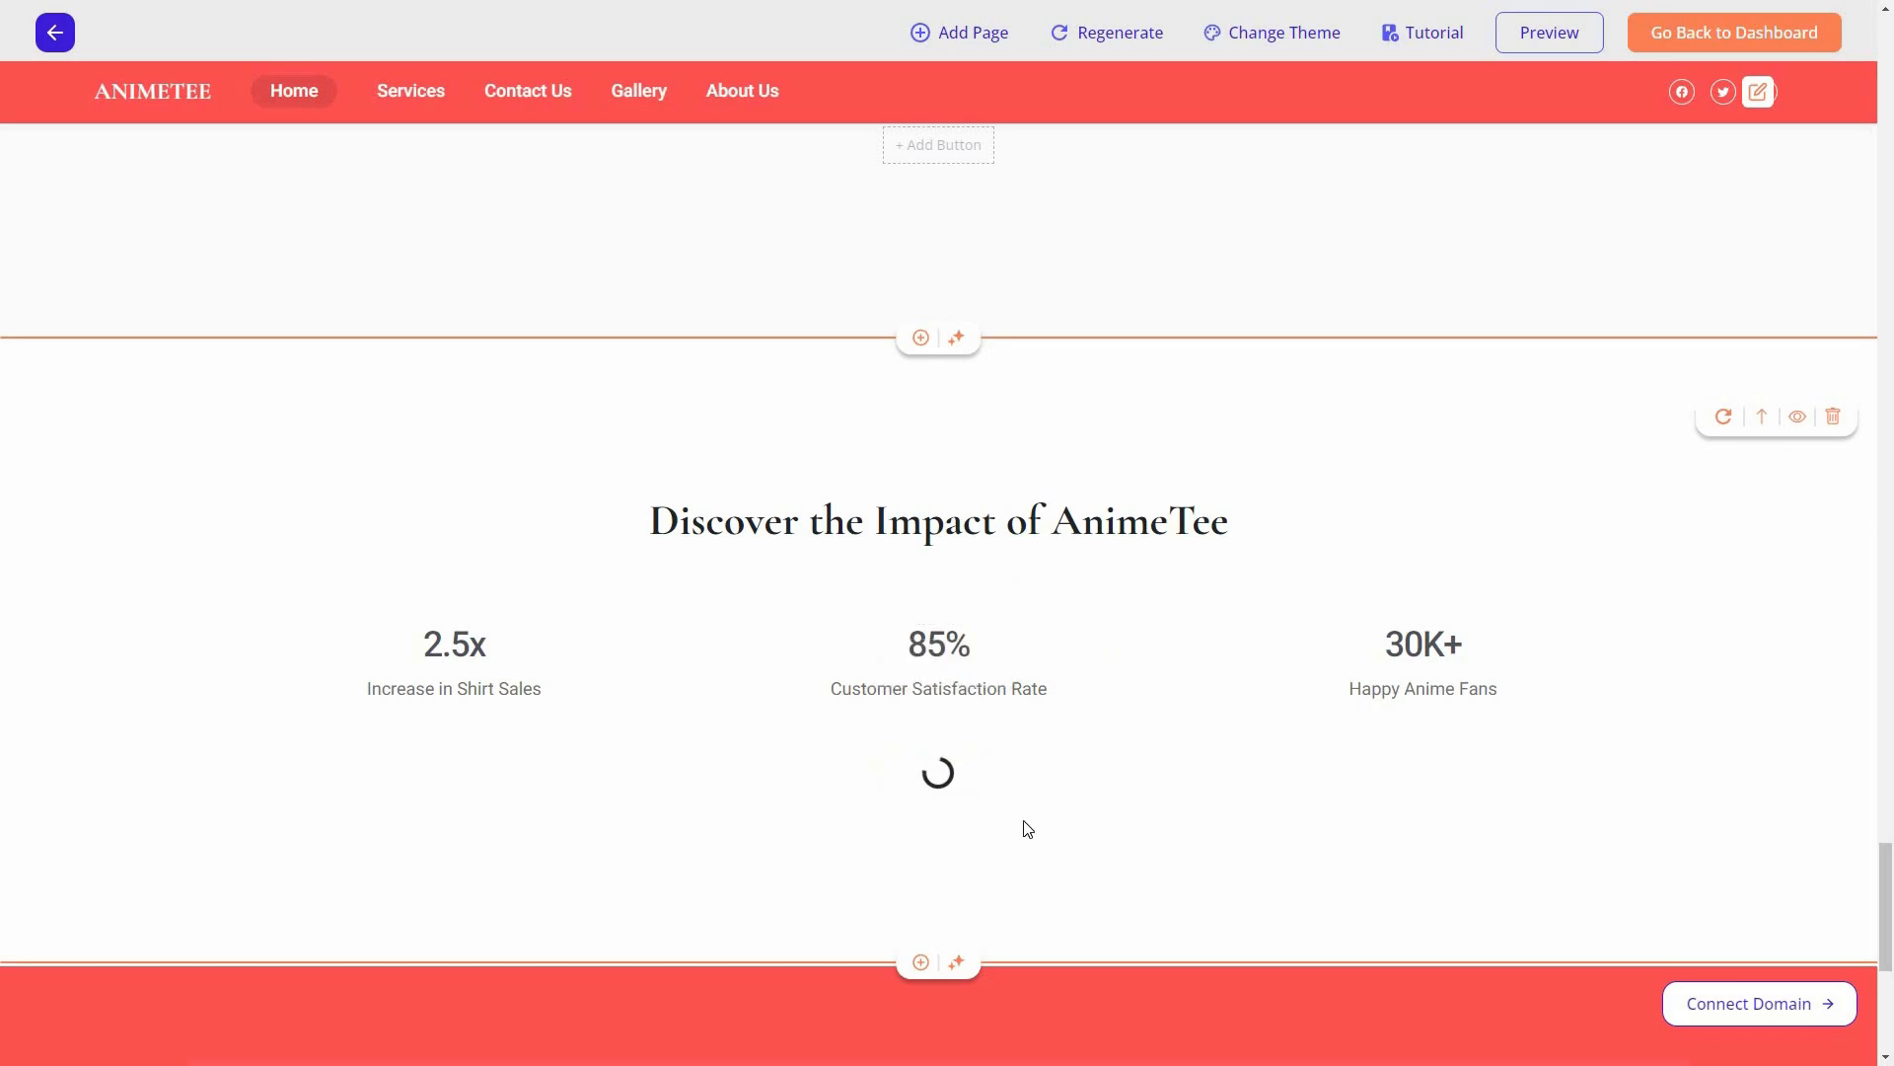
Step: Inspect the editable stats and description text of the "Growth in Online Community" item and close it without saving
scroll(1026, 829, down, 1)
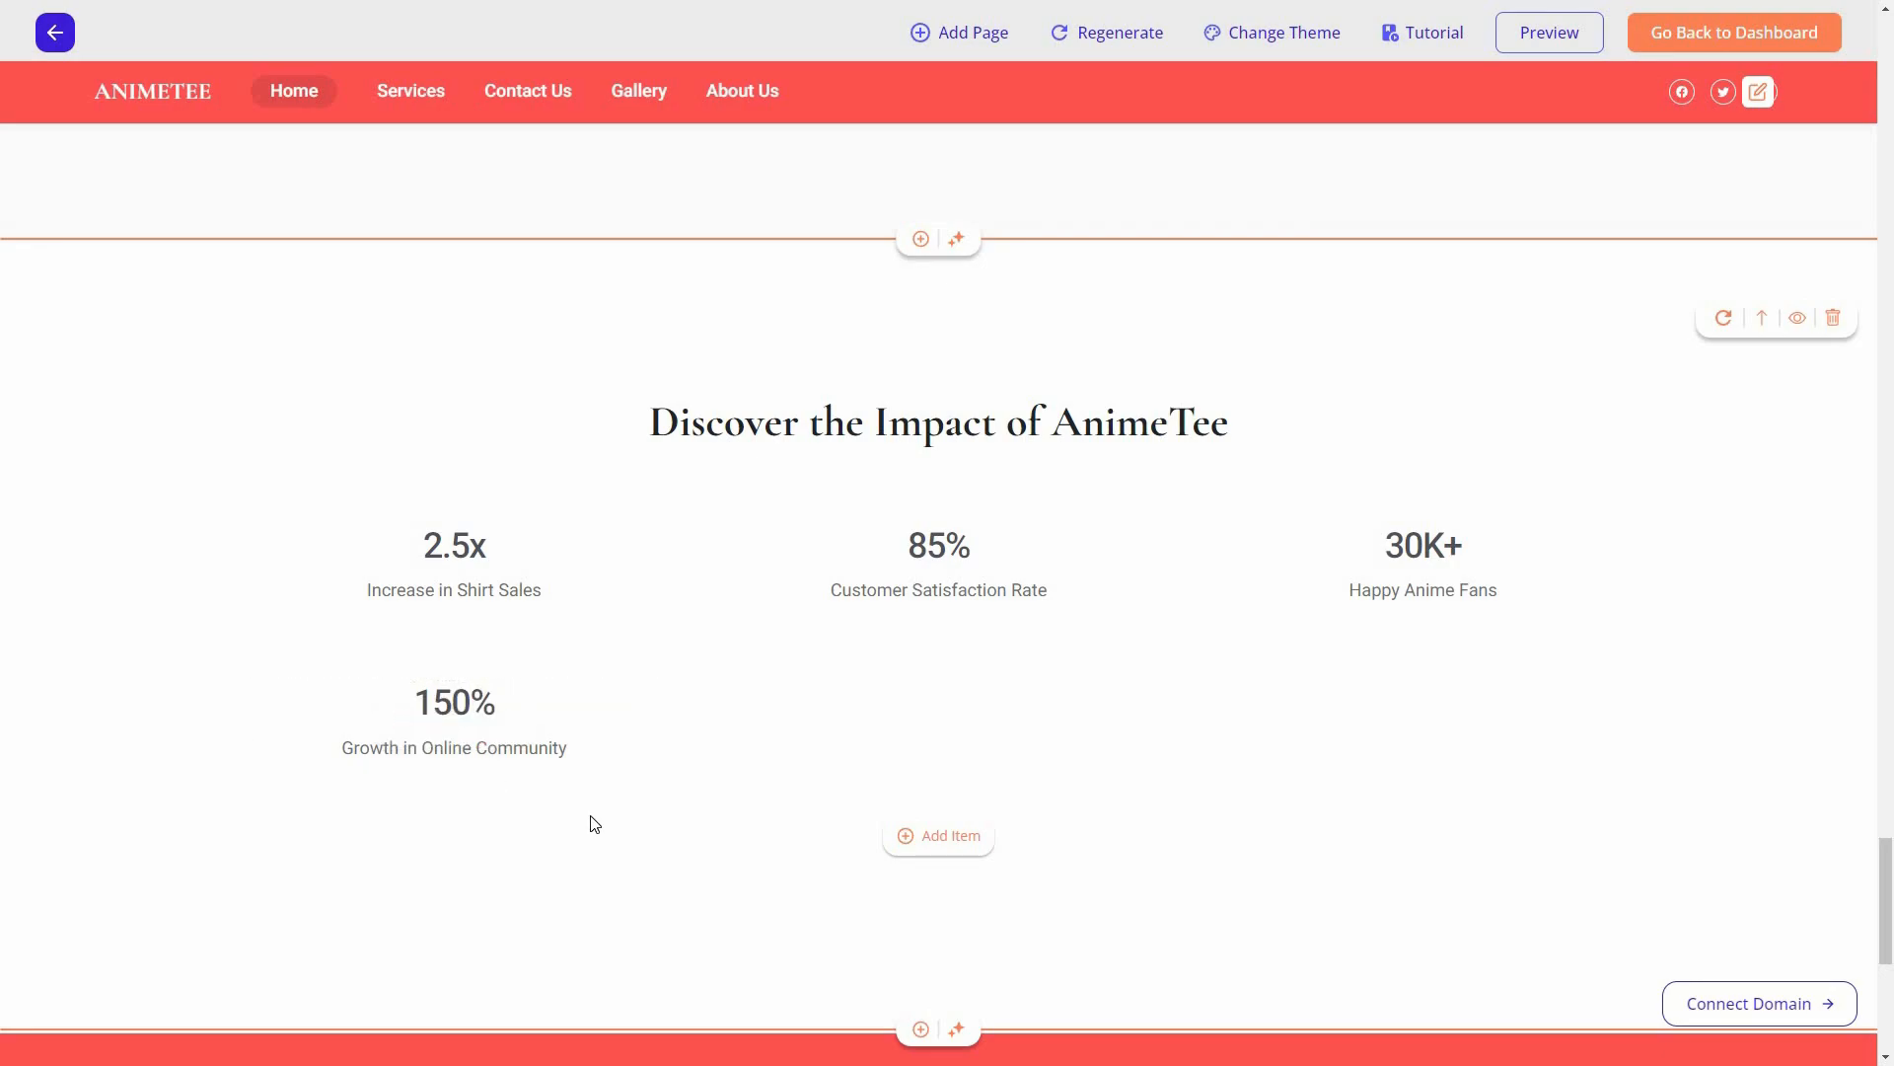
mouse_move(424, 724)
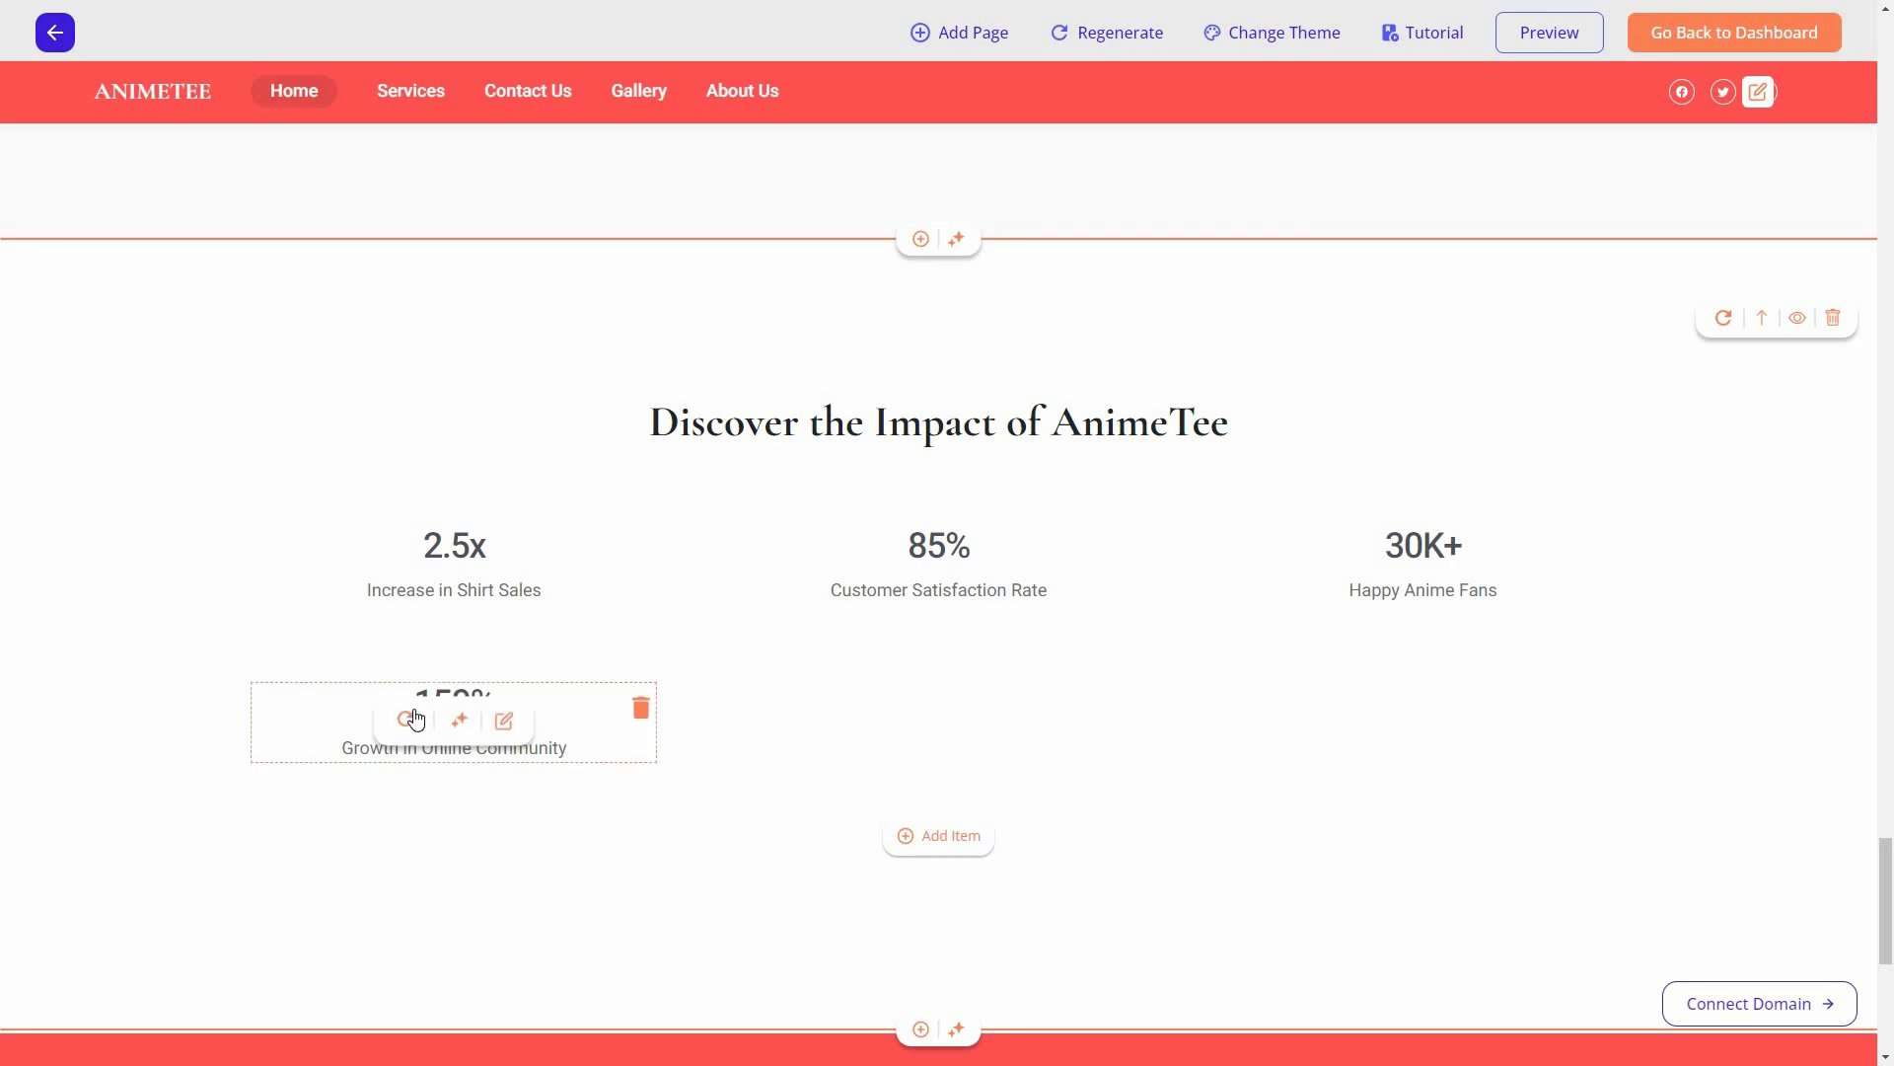
click(506, 721)
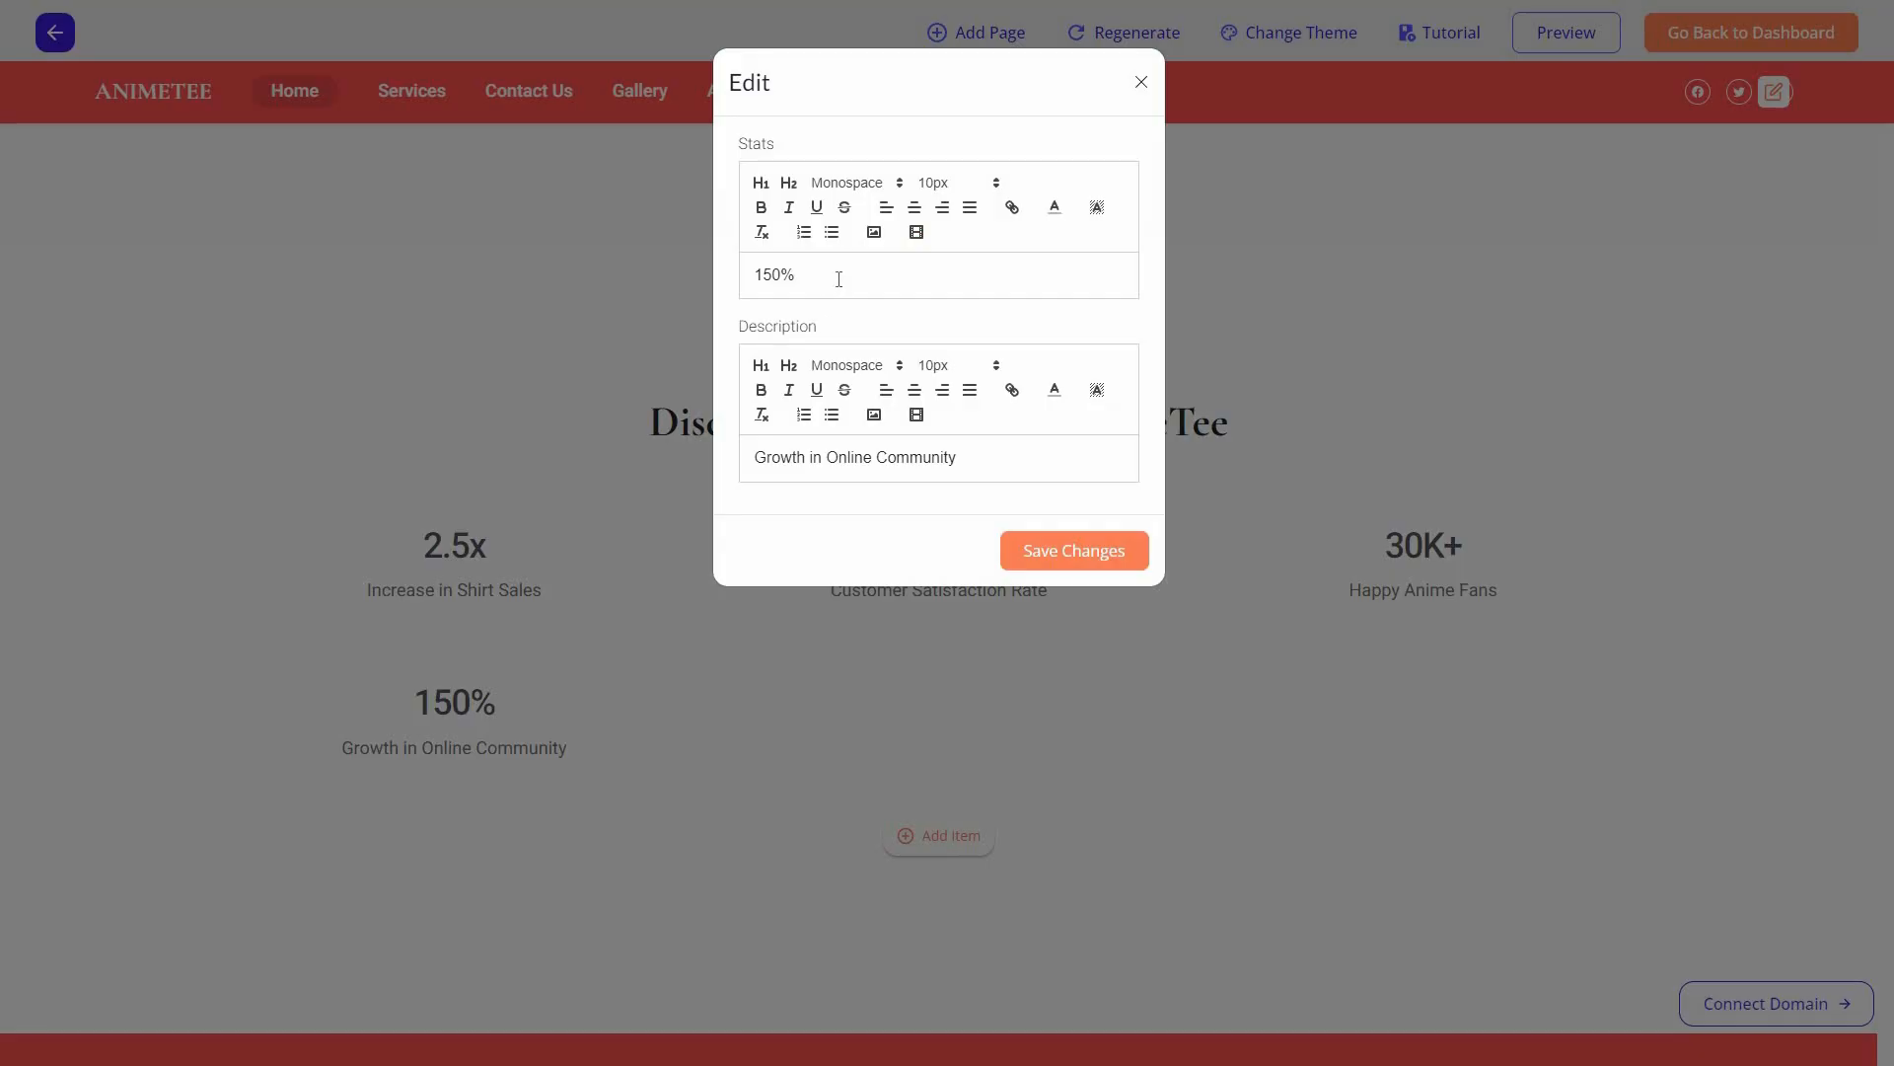
click(969, 455)
click(1045, 747)
Step: Browse the section types and layouts available for a new section, from Sections and Visuals to Collection and Sequences
scroll(973, 863, down, 1)
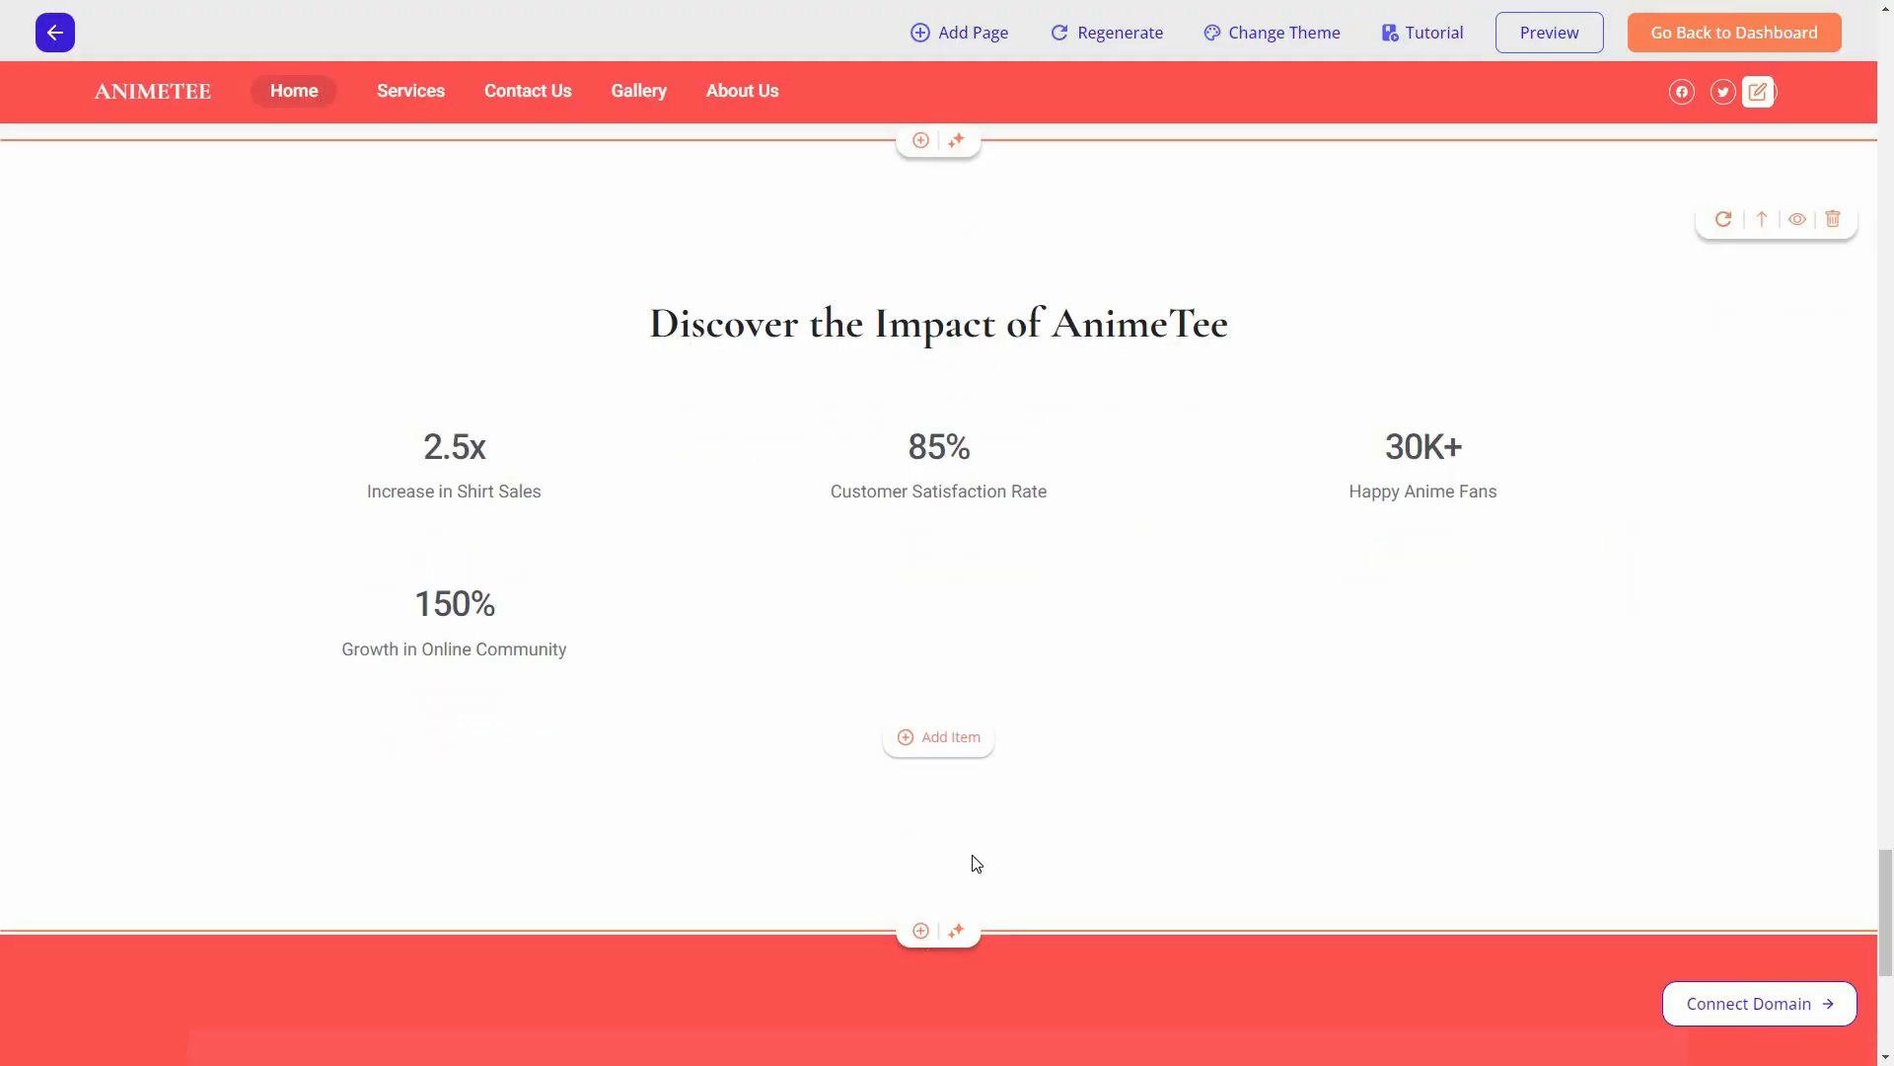
click(1020, 838)
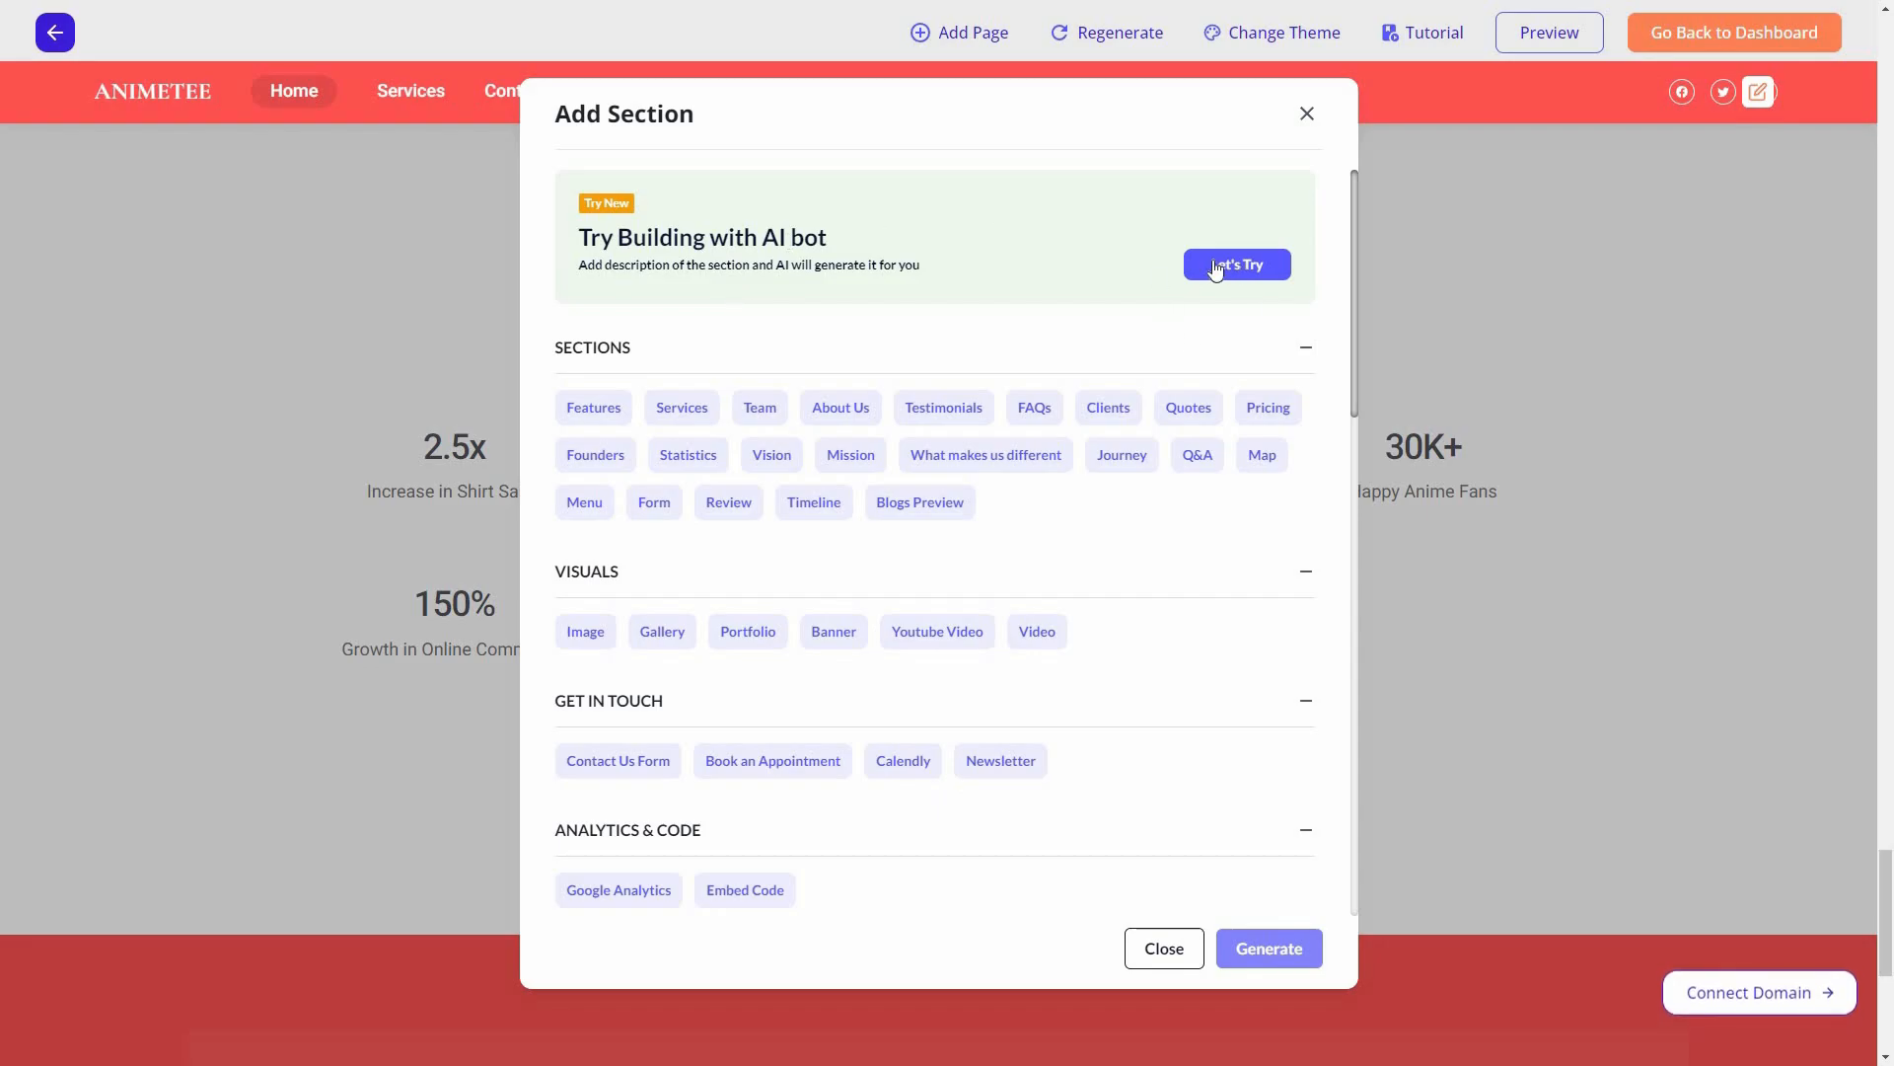
scroll(1240, 209, down, 1)
scroll(1256, 262, up, 1)
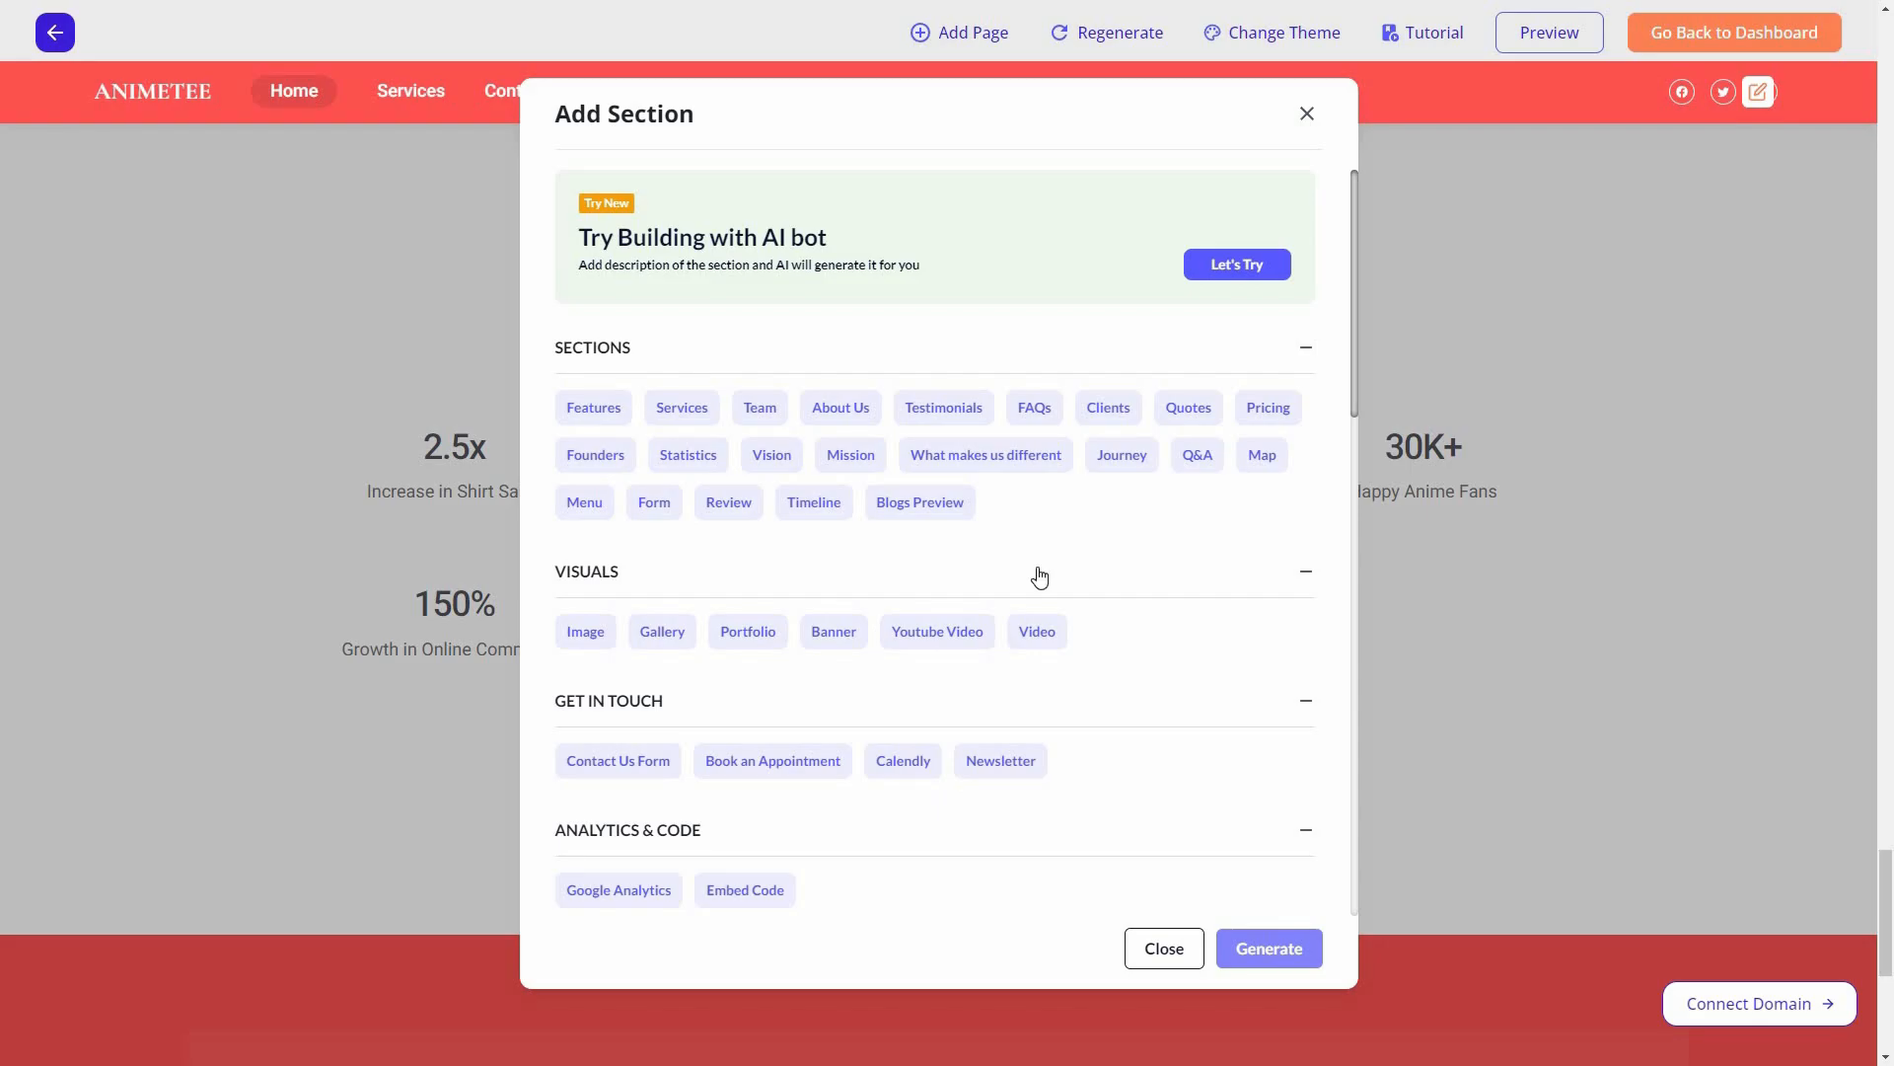
scroll(628, 475, down, 2)
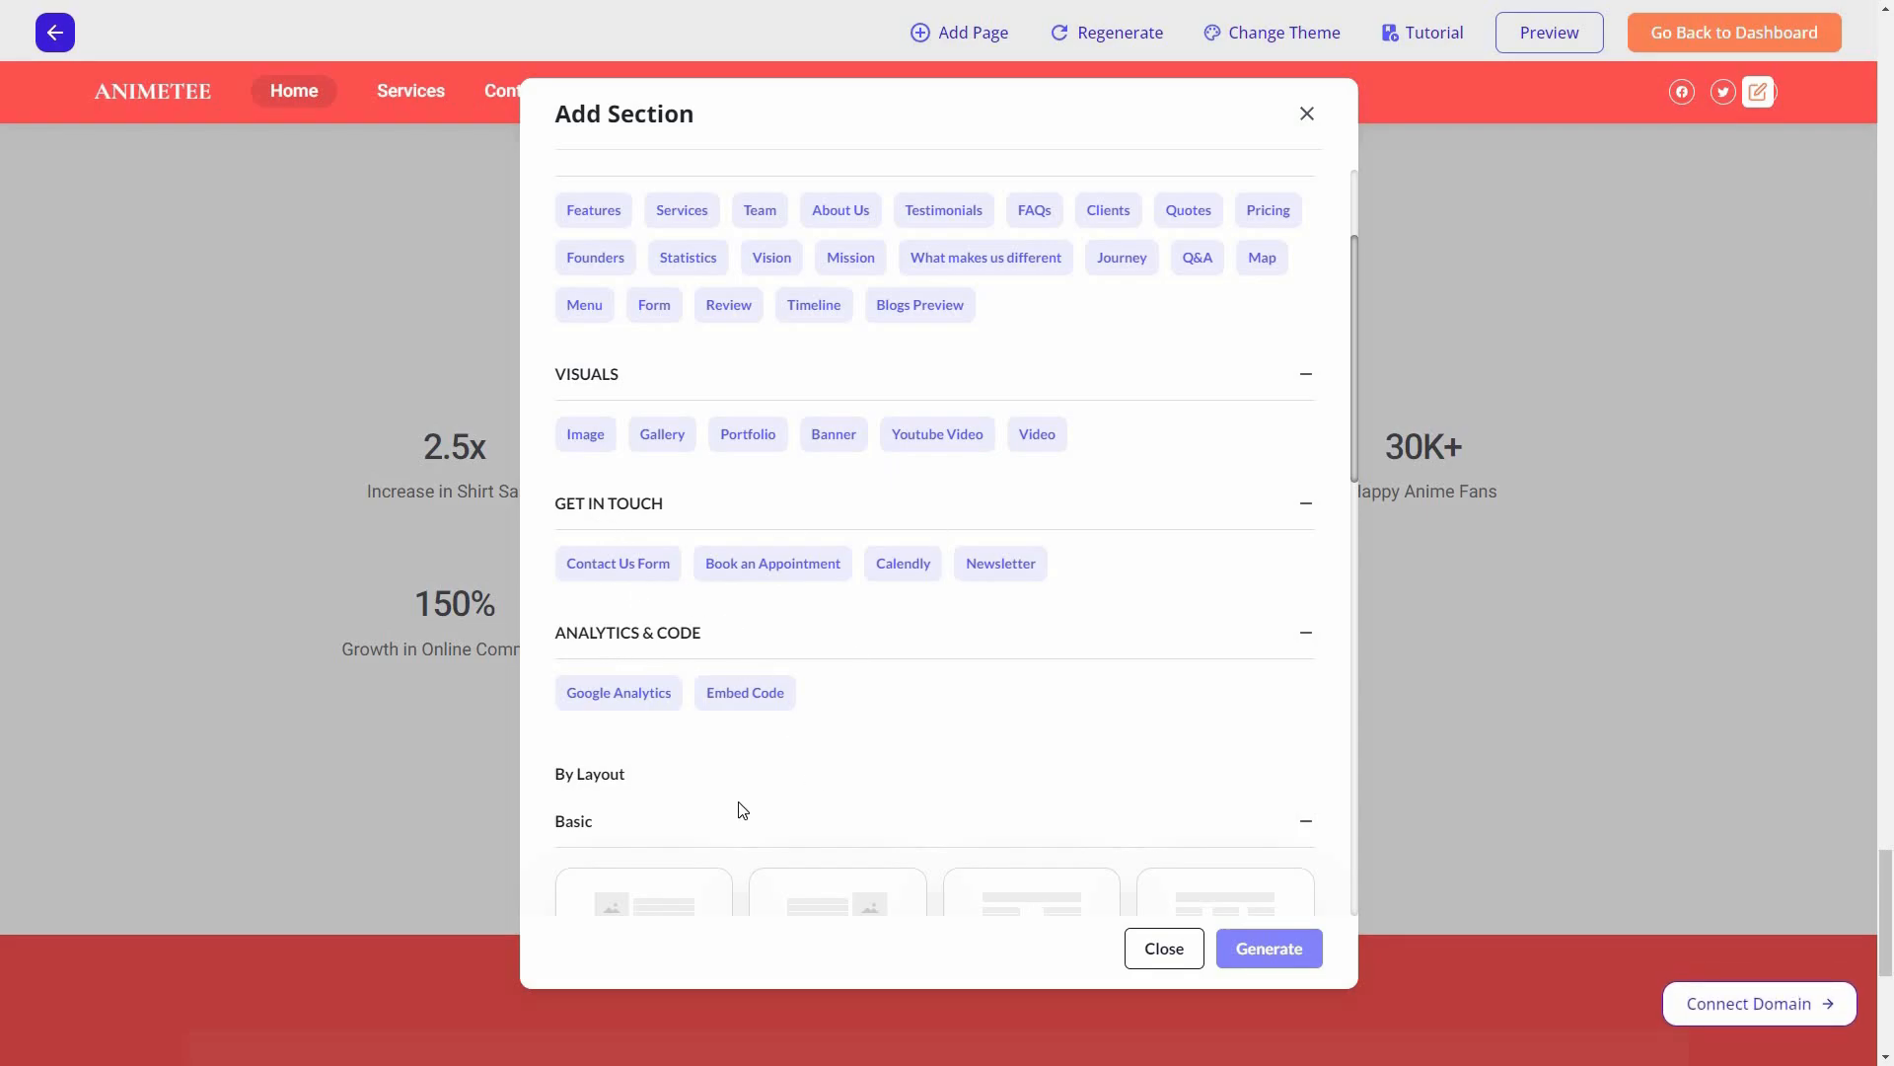
scroll(743, 624, down, 2)
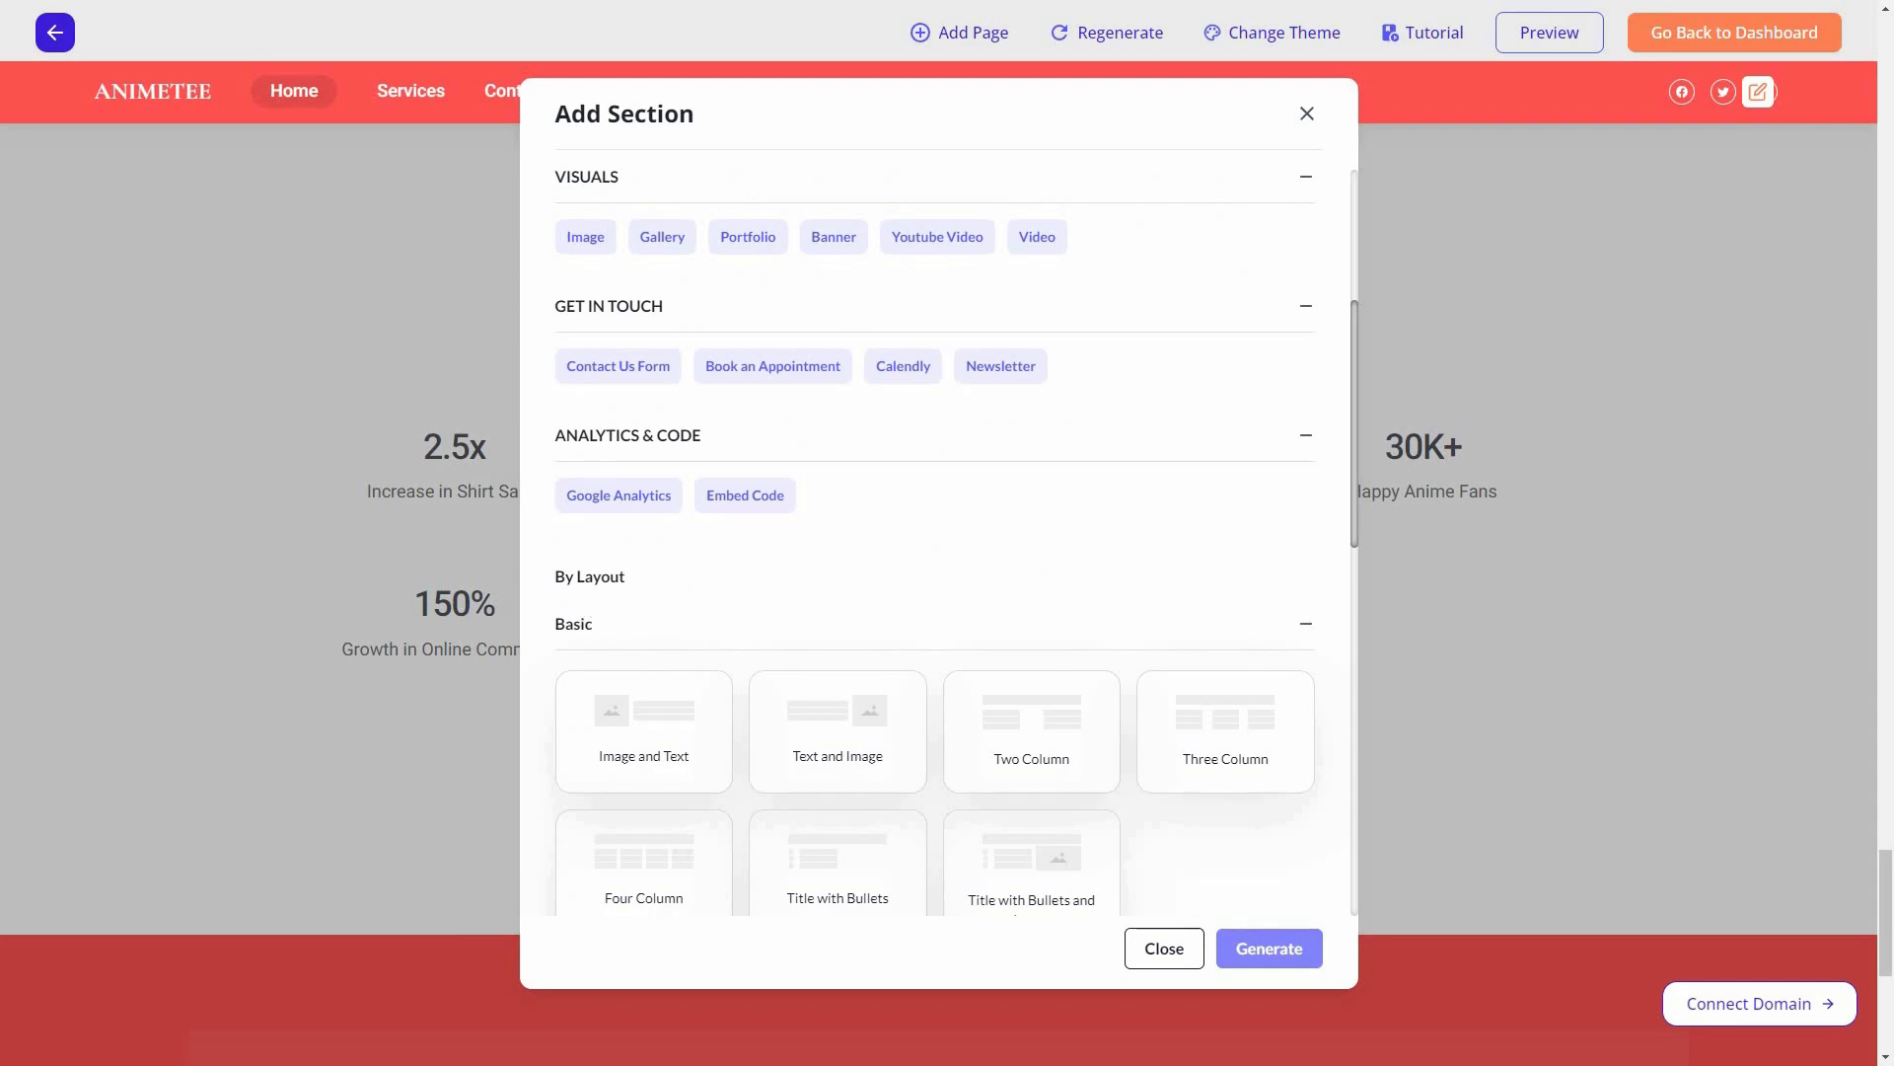
scroll(778, 579, down, 4)
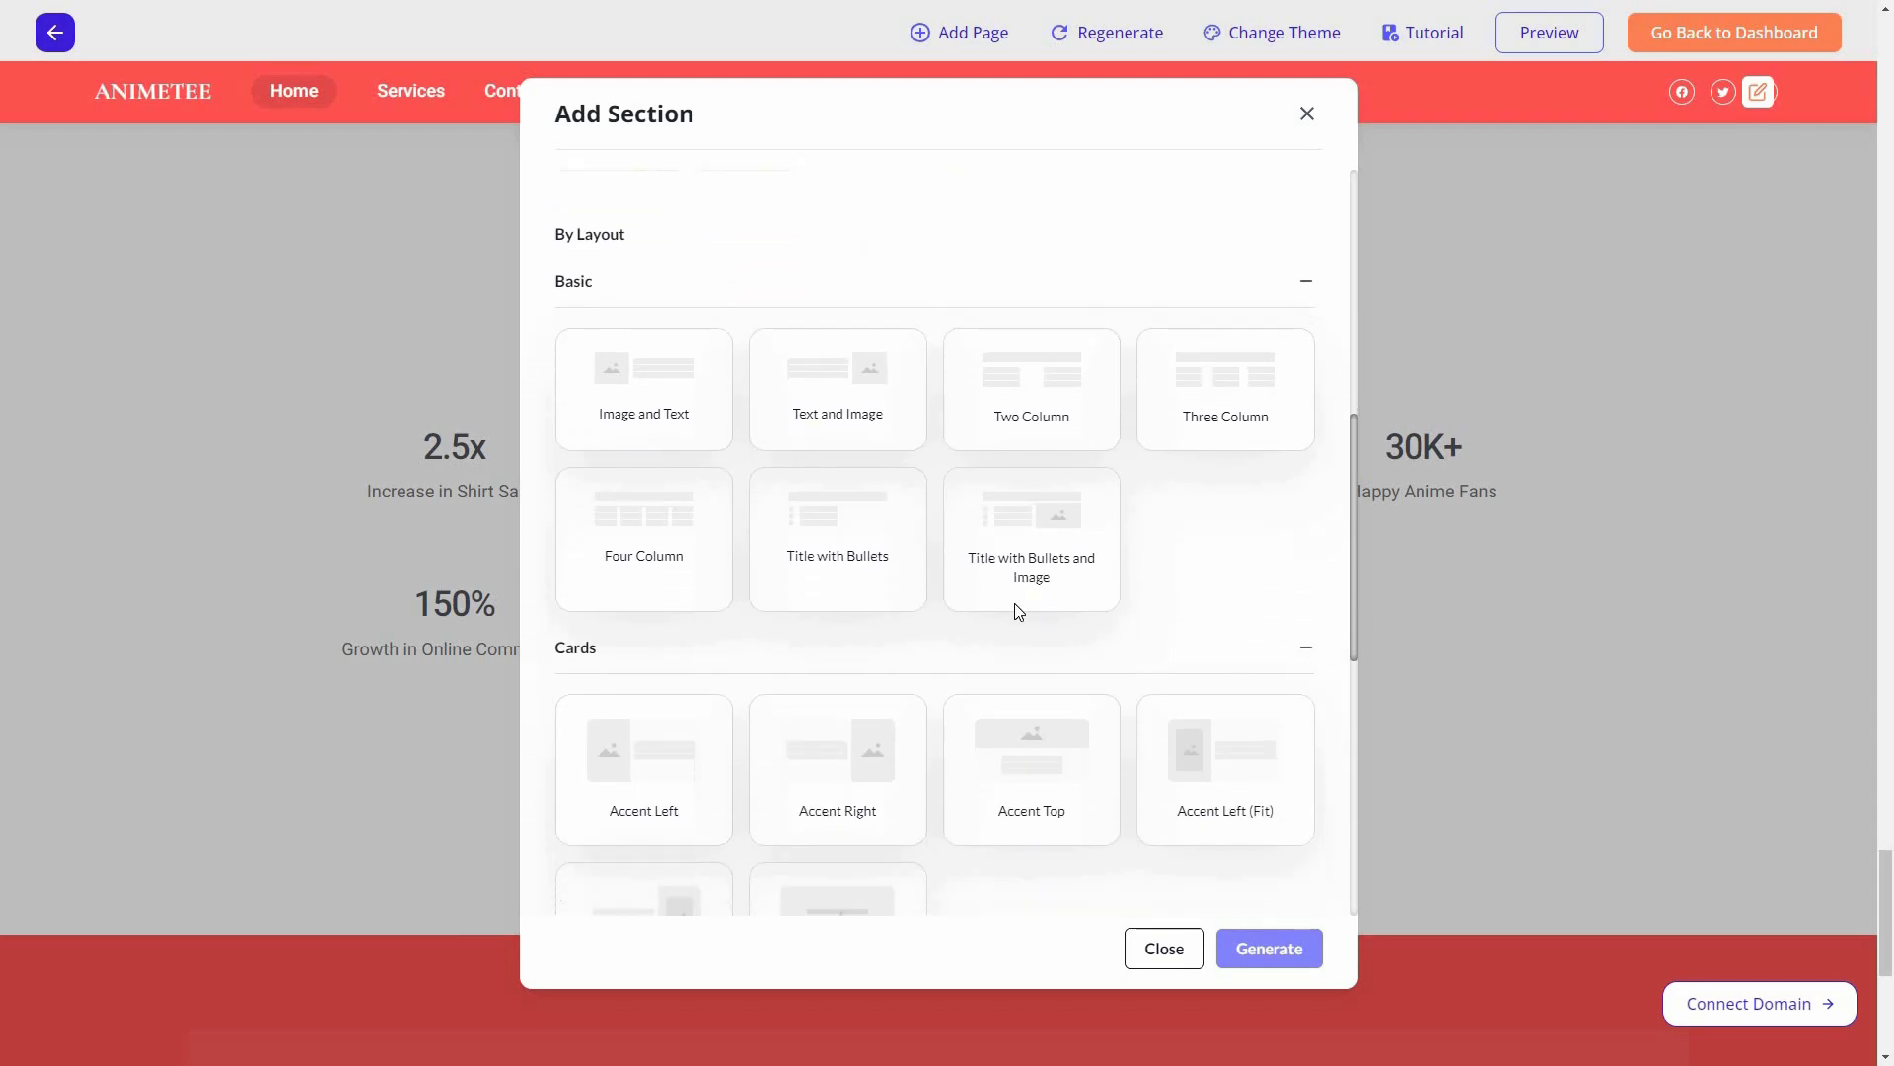
scroll(1015, 602, down, 3)
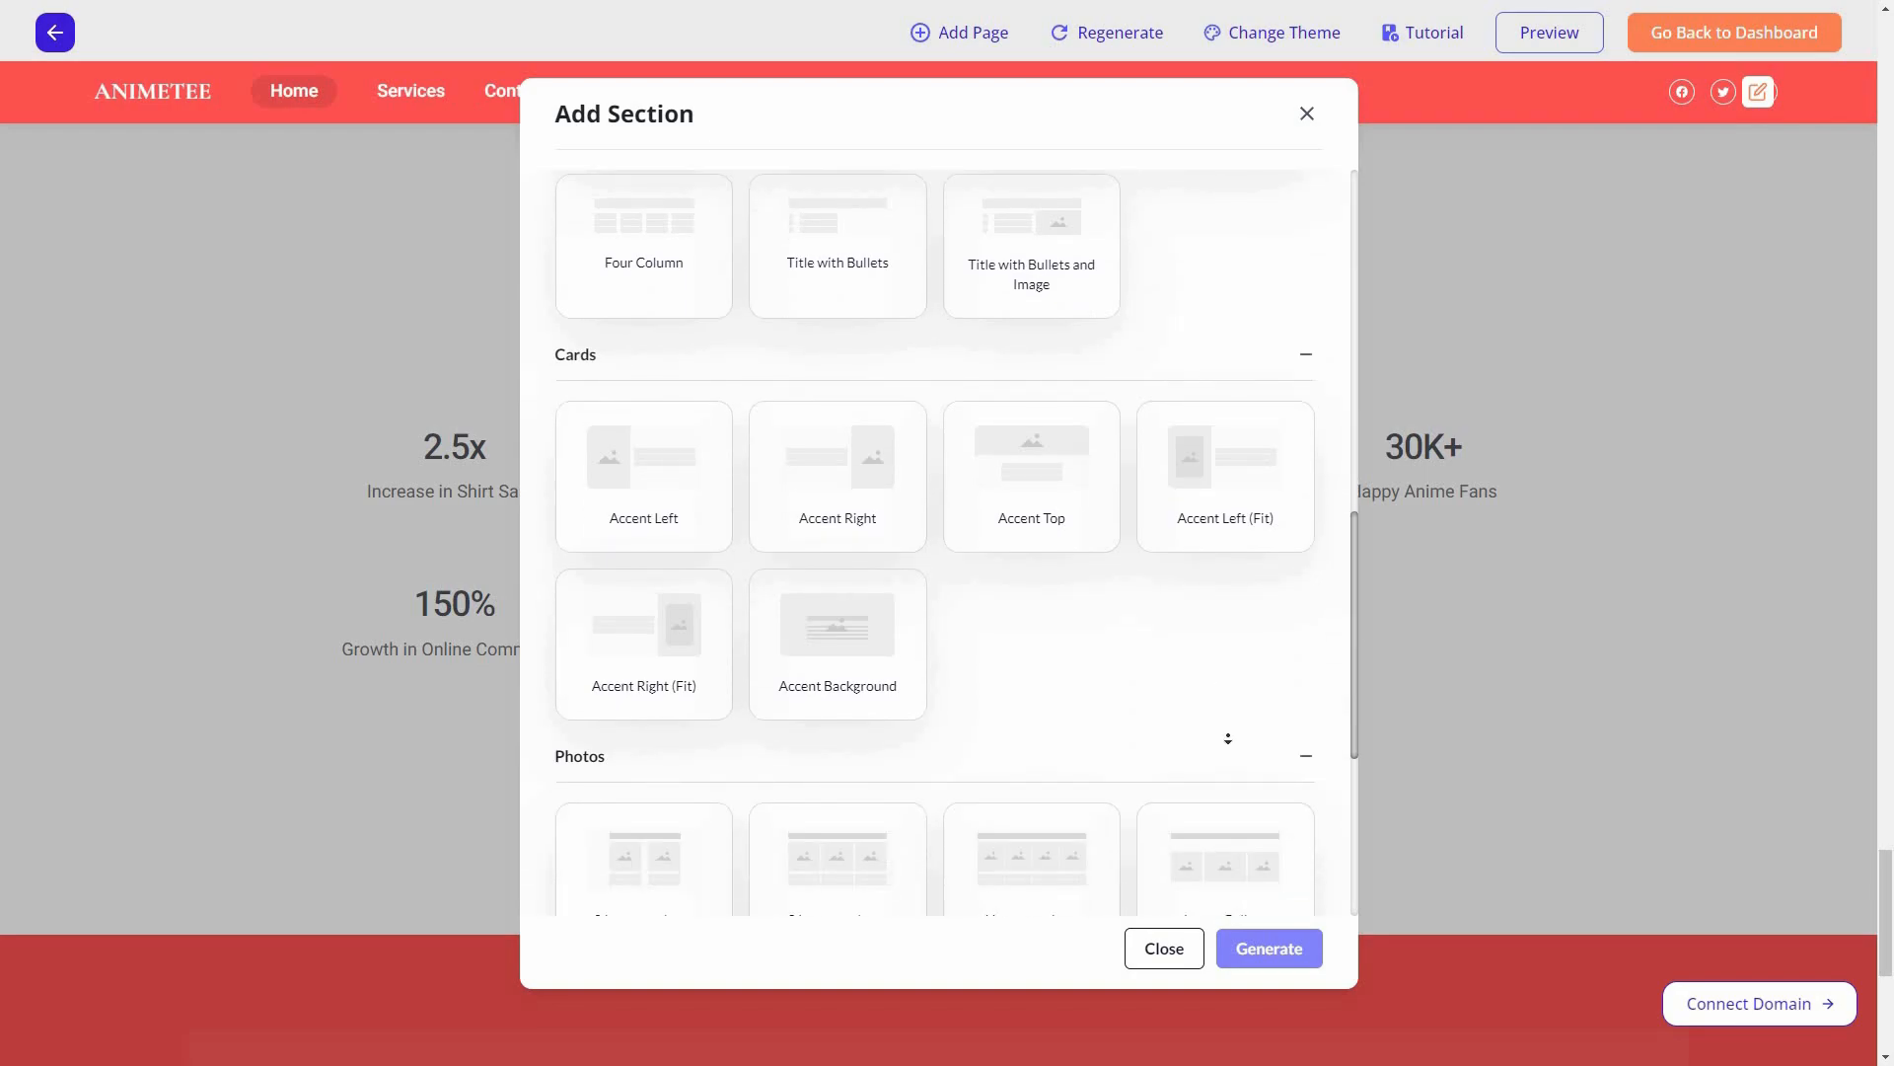
scroll(1228, 738, down, 5)
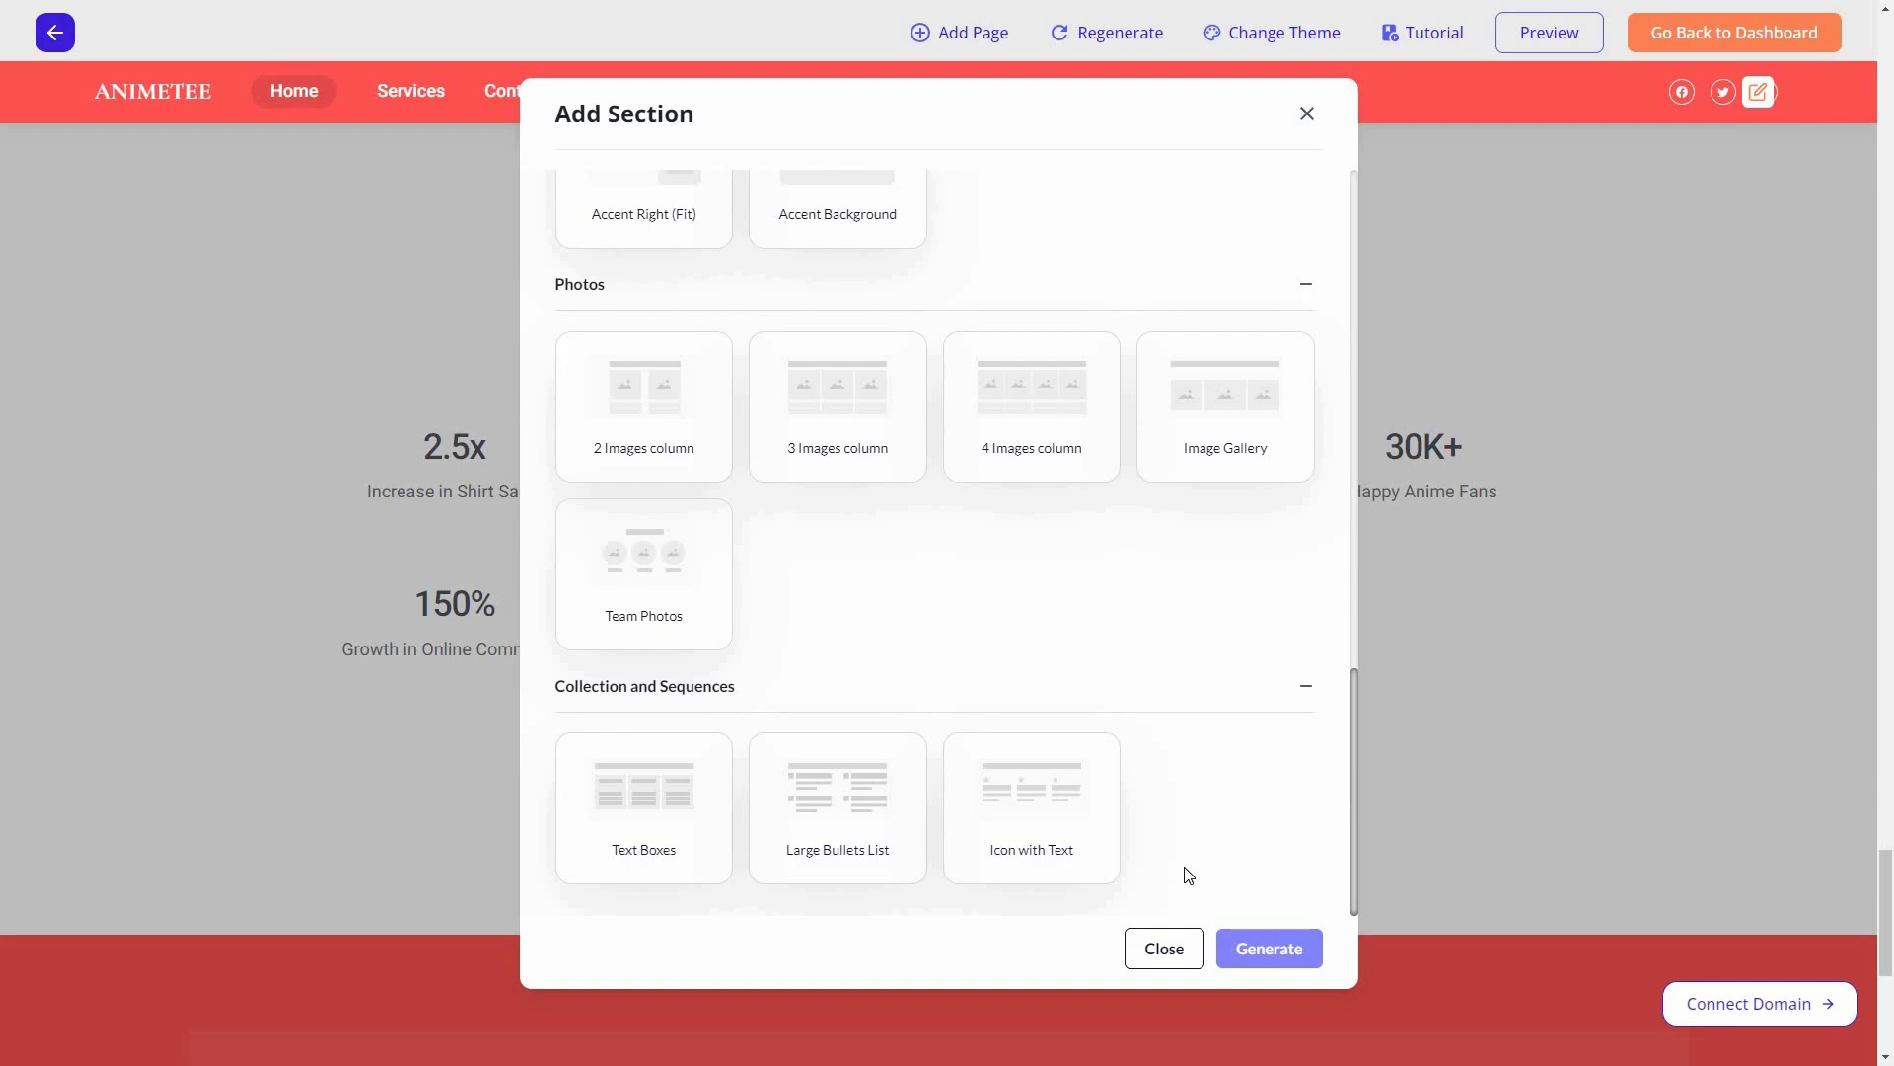
click(1038, 816)
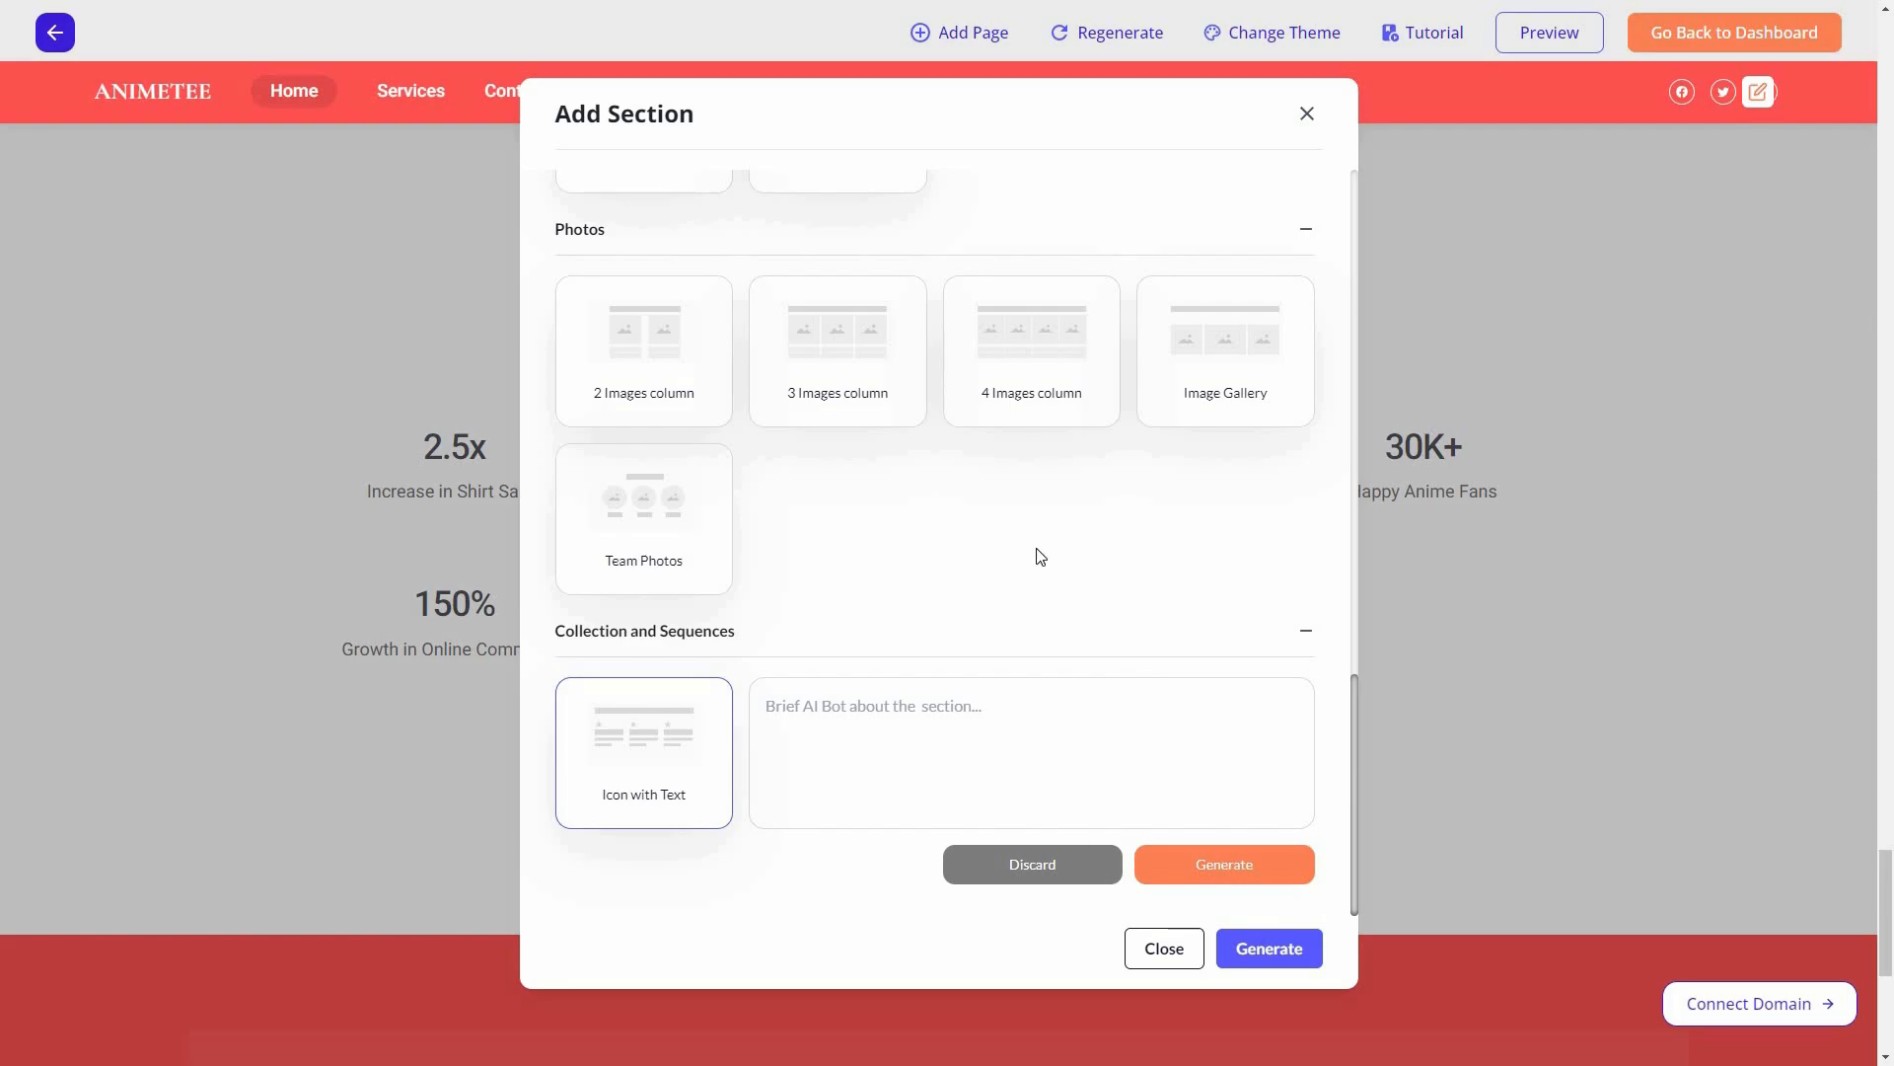
scroll(1038, 557, up, 10)
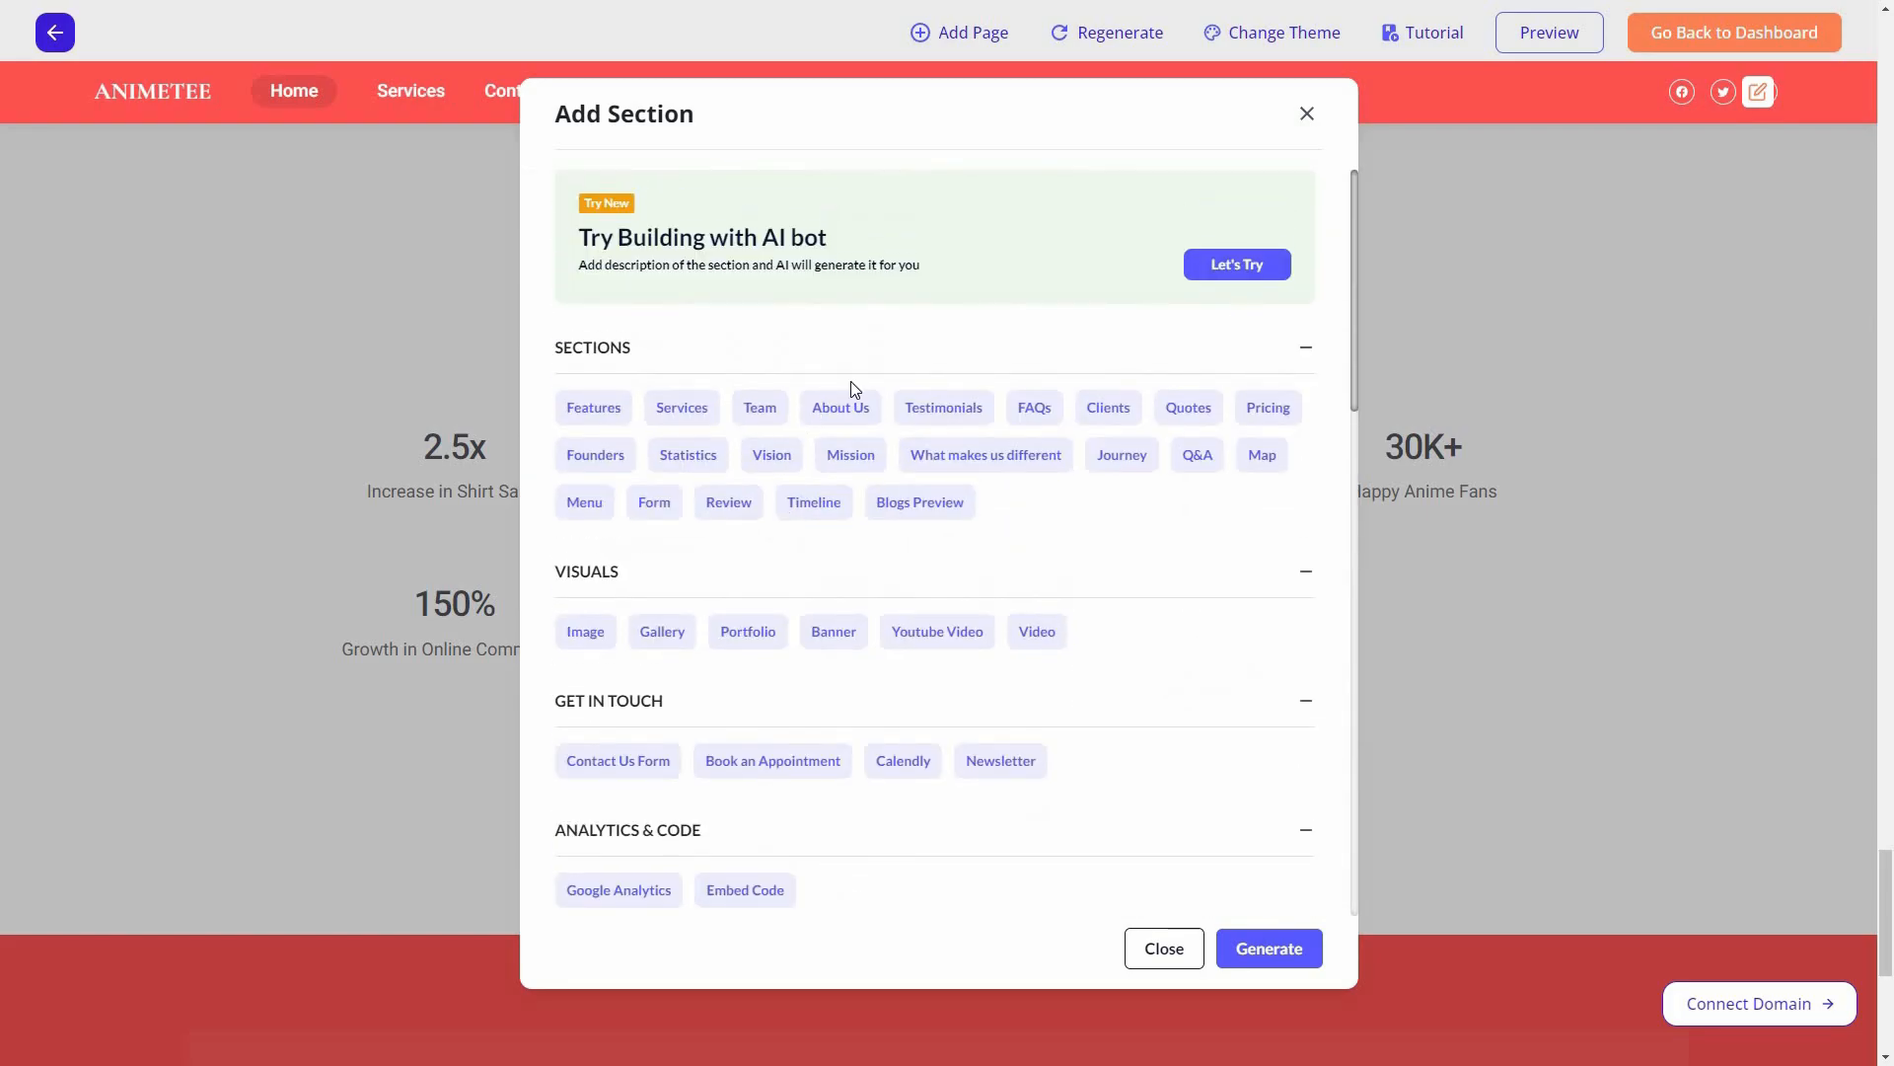
click(845, 464)
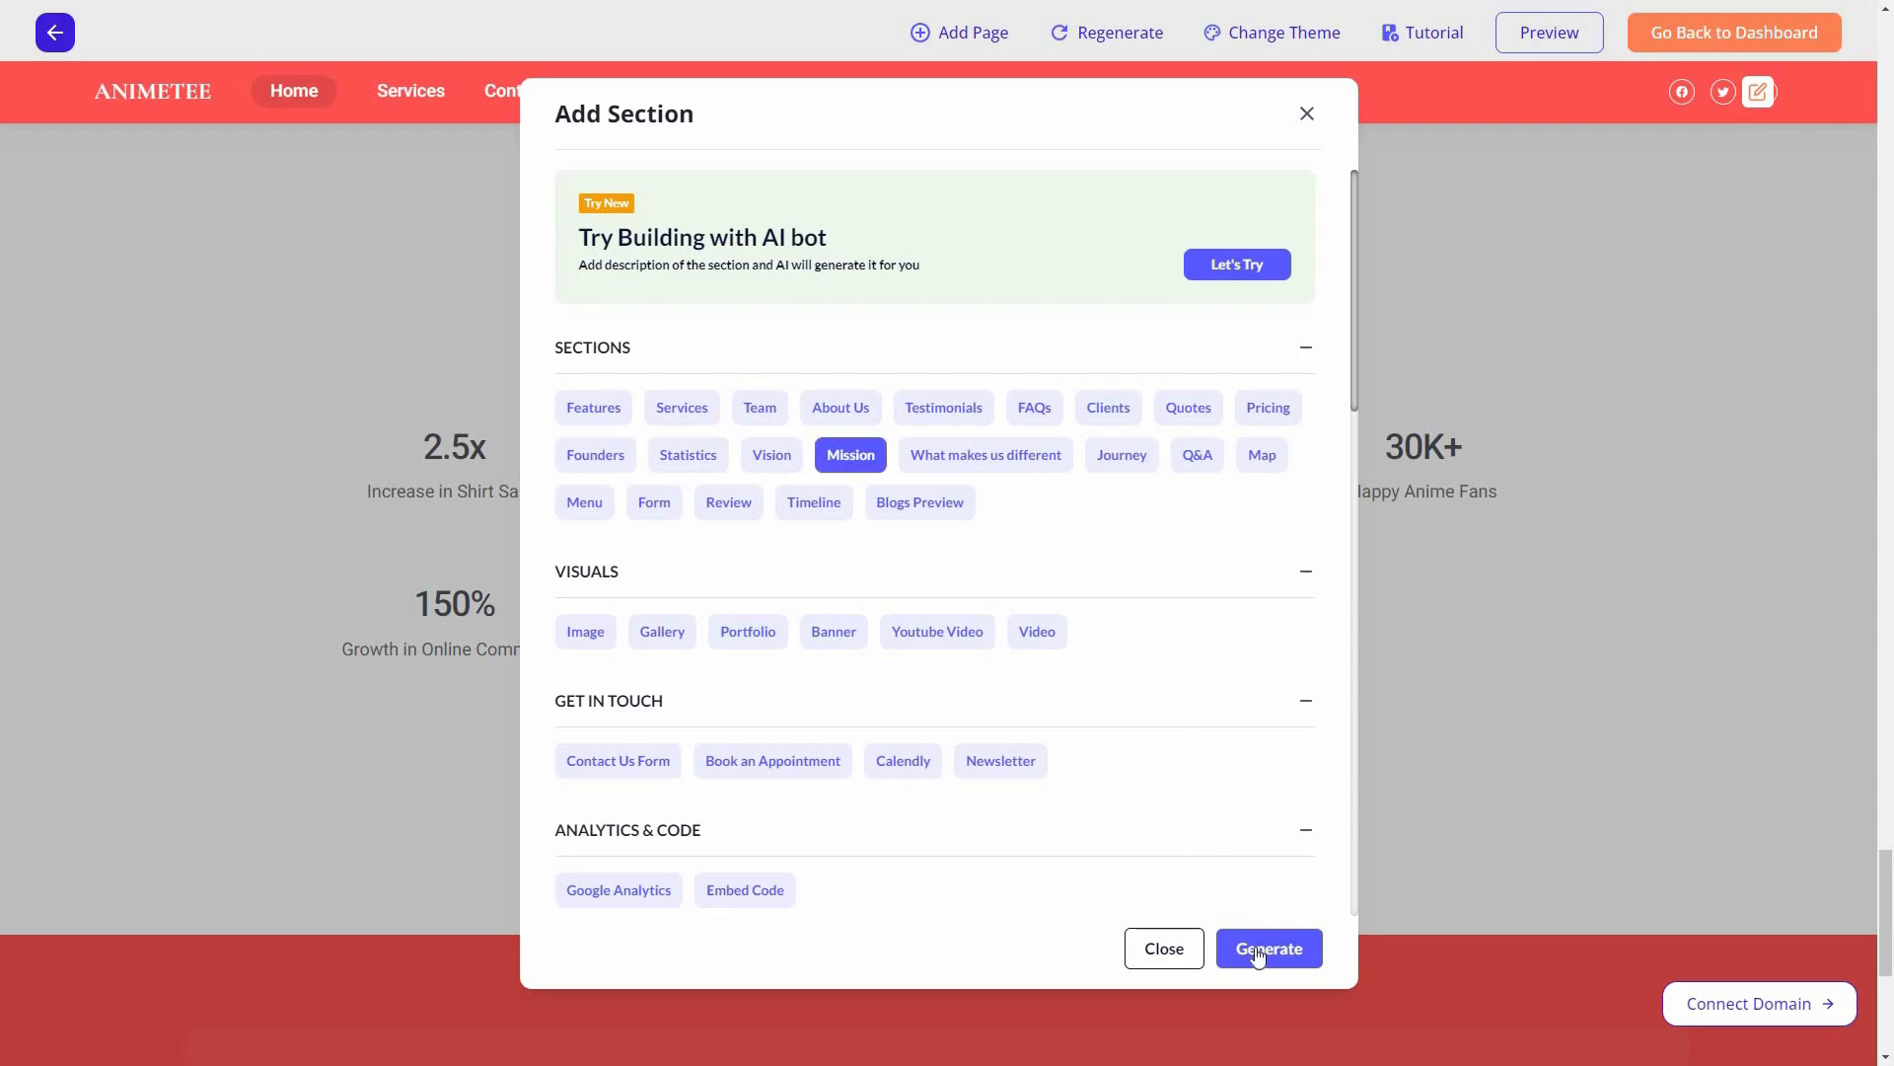
click(1150, 953)
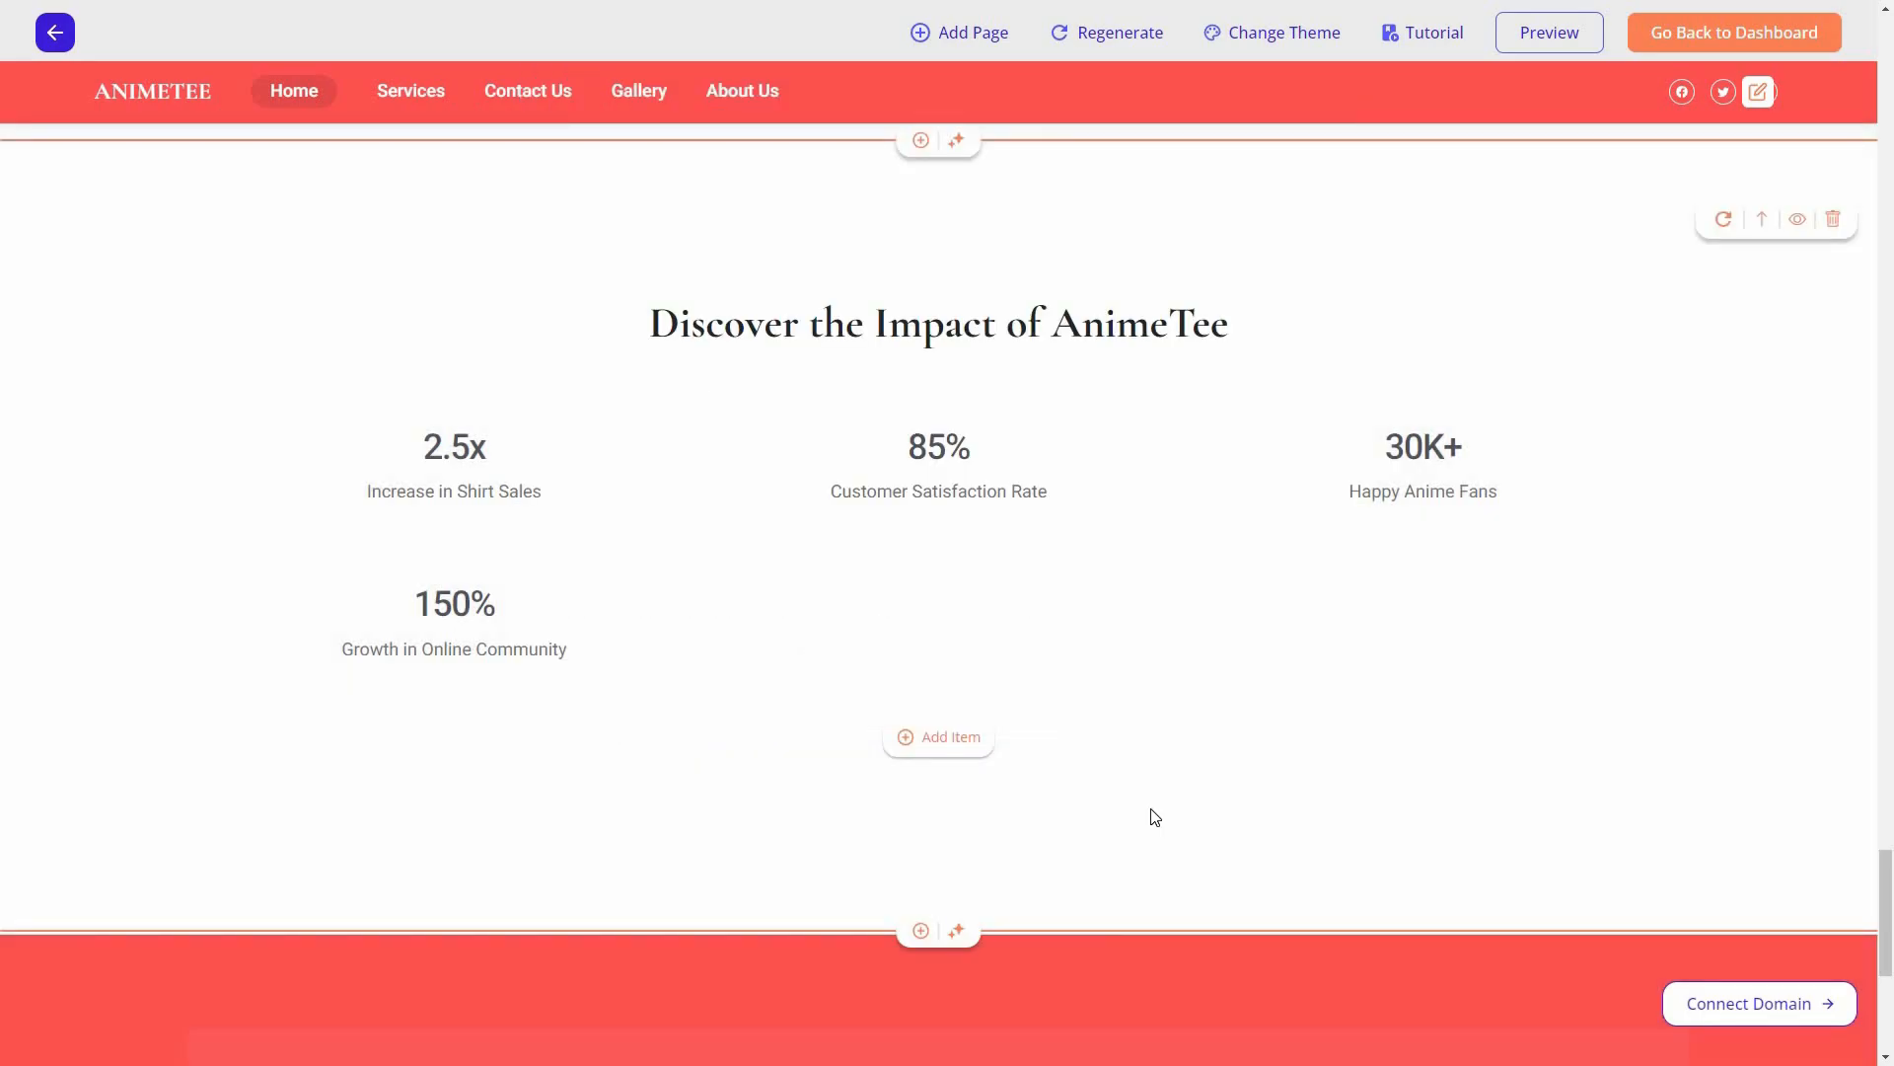
Step: Generate an AI-built section below the contact details from the brief "write mission for our company", check its text and close the assistant
click(956, 931)
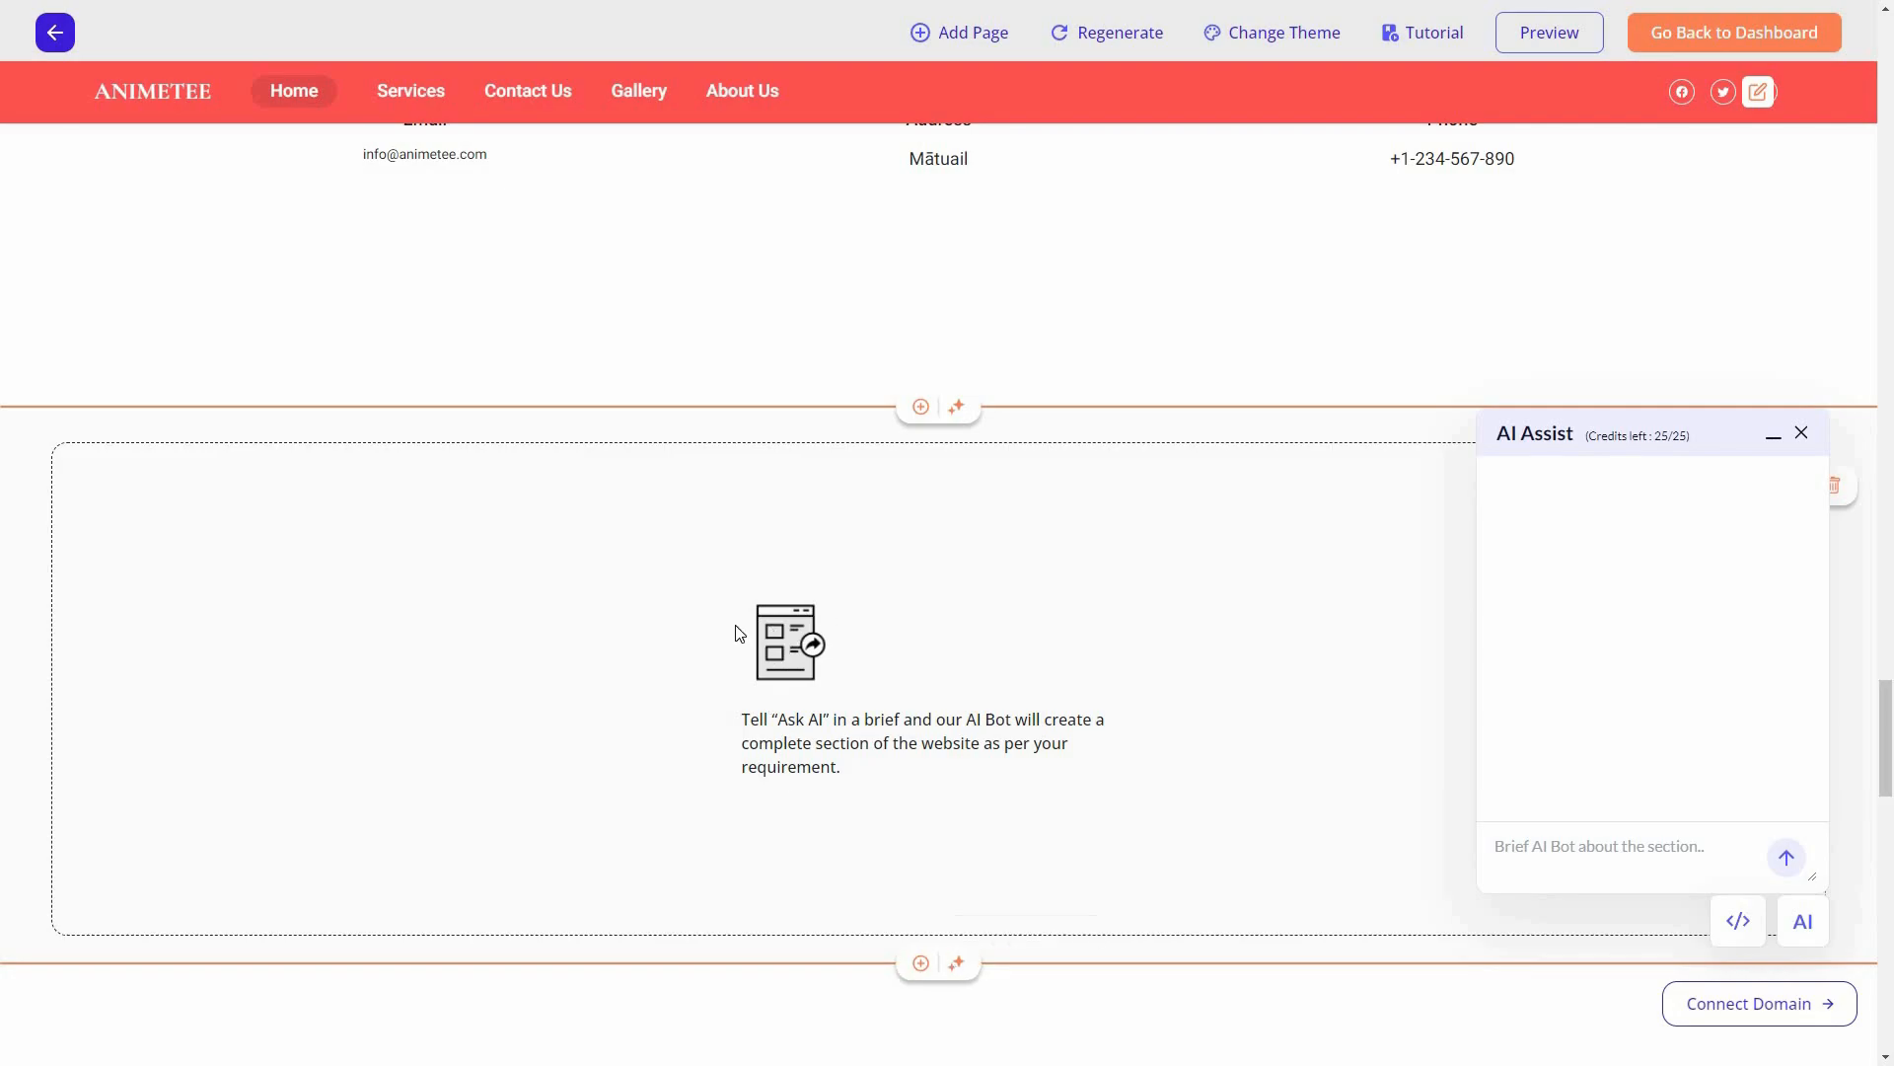
click(1566, 845)
text(write mission for our company)
click(1788, 862)
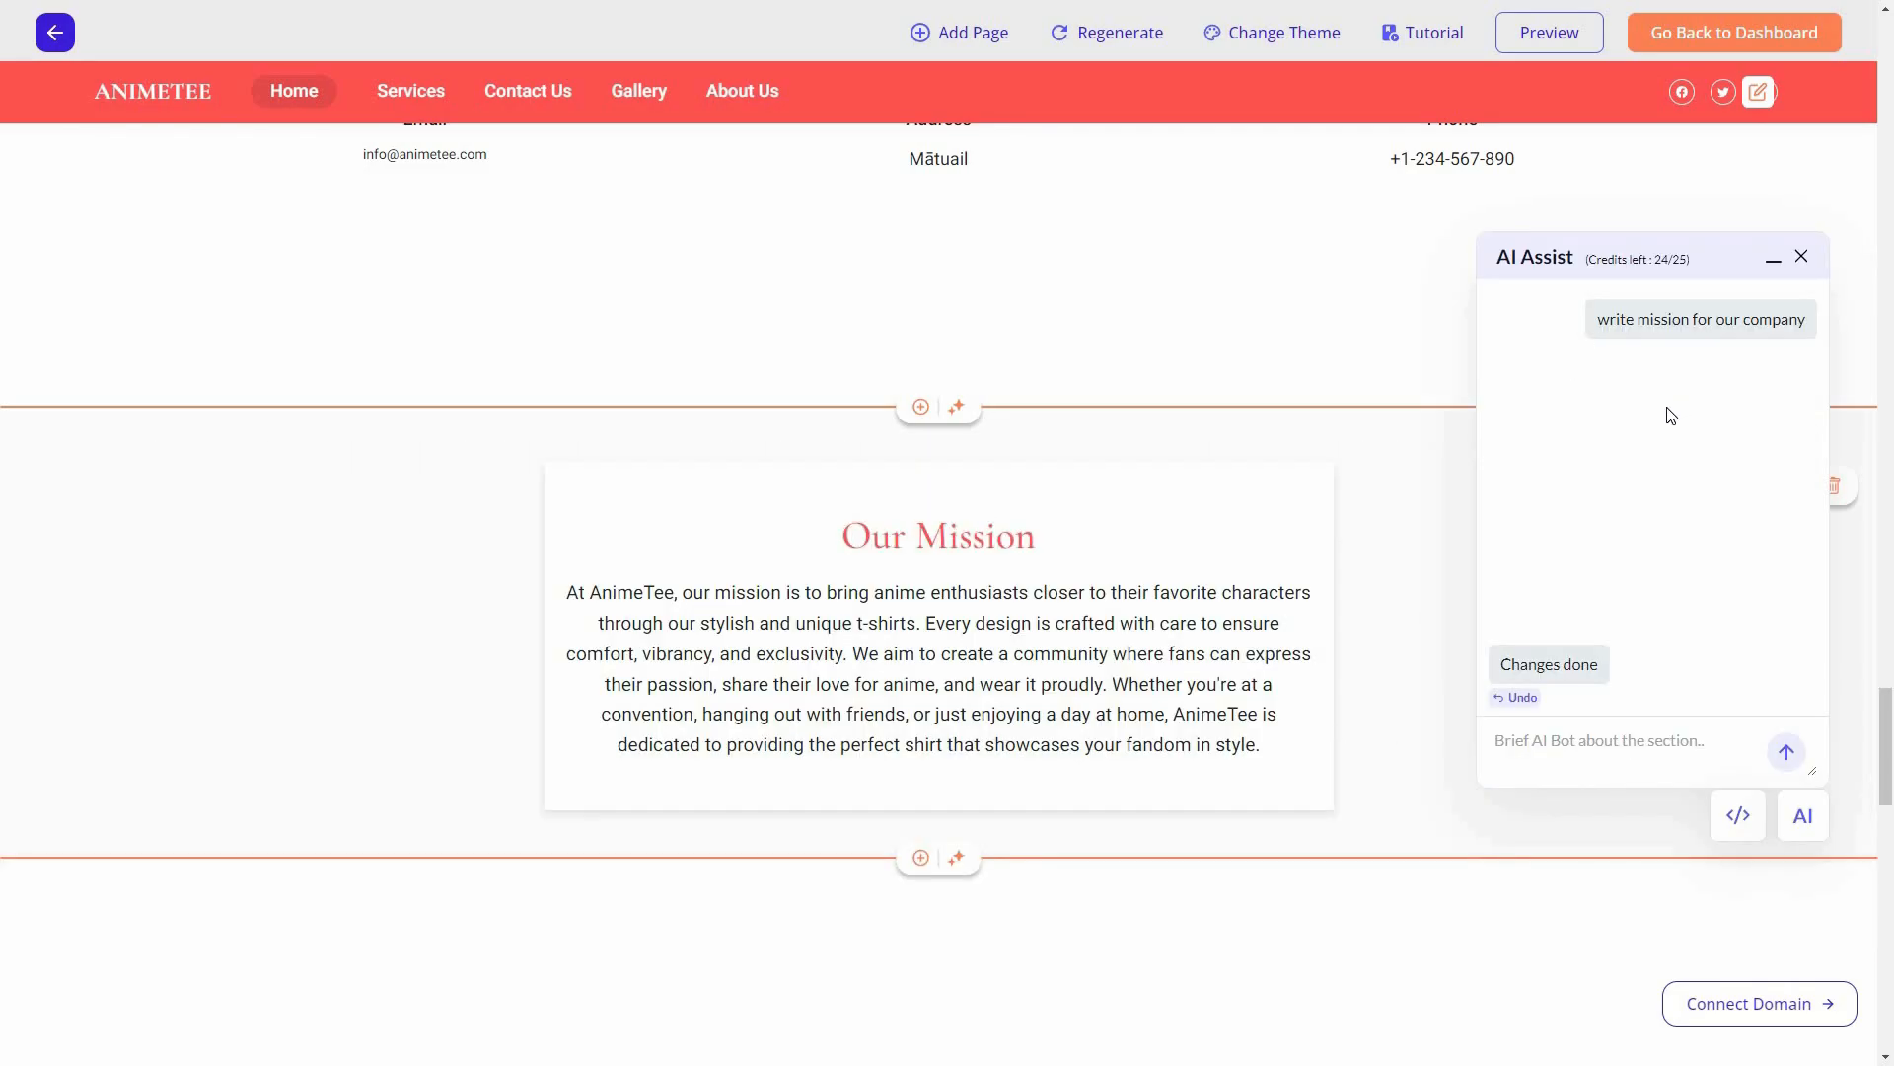
double_click(639, 593)
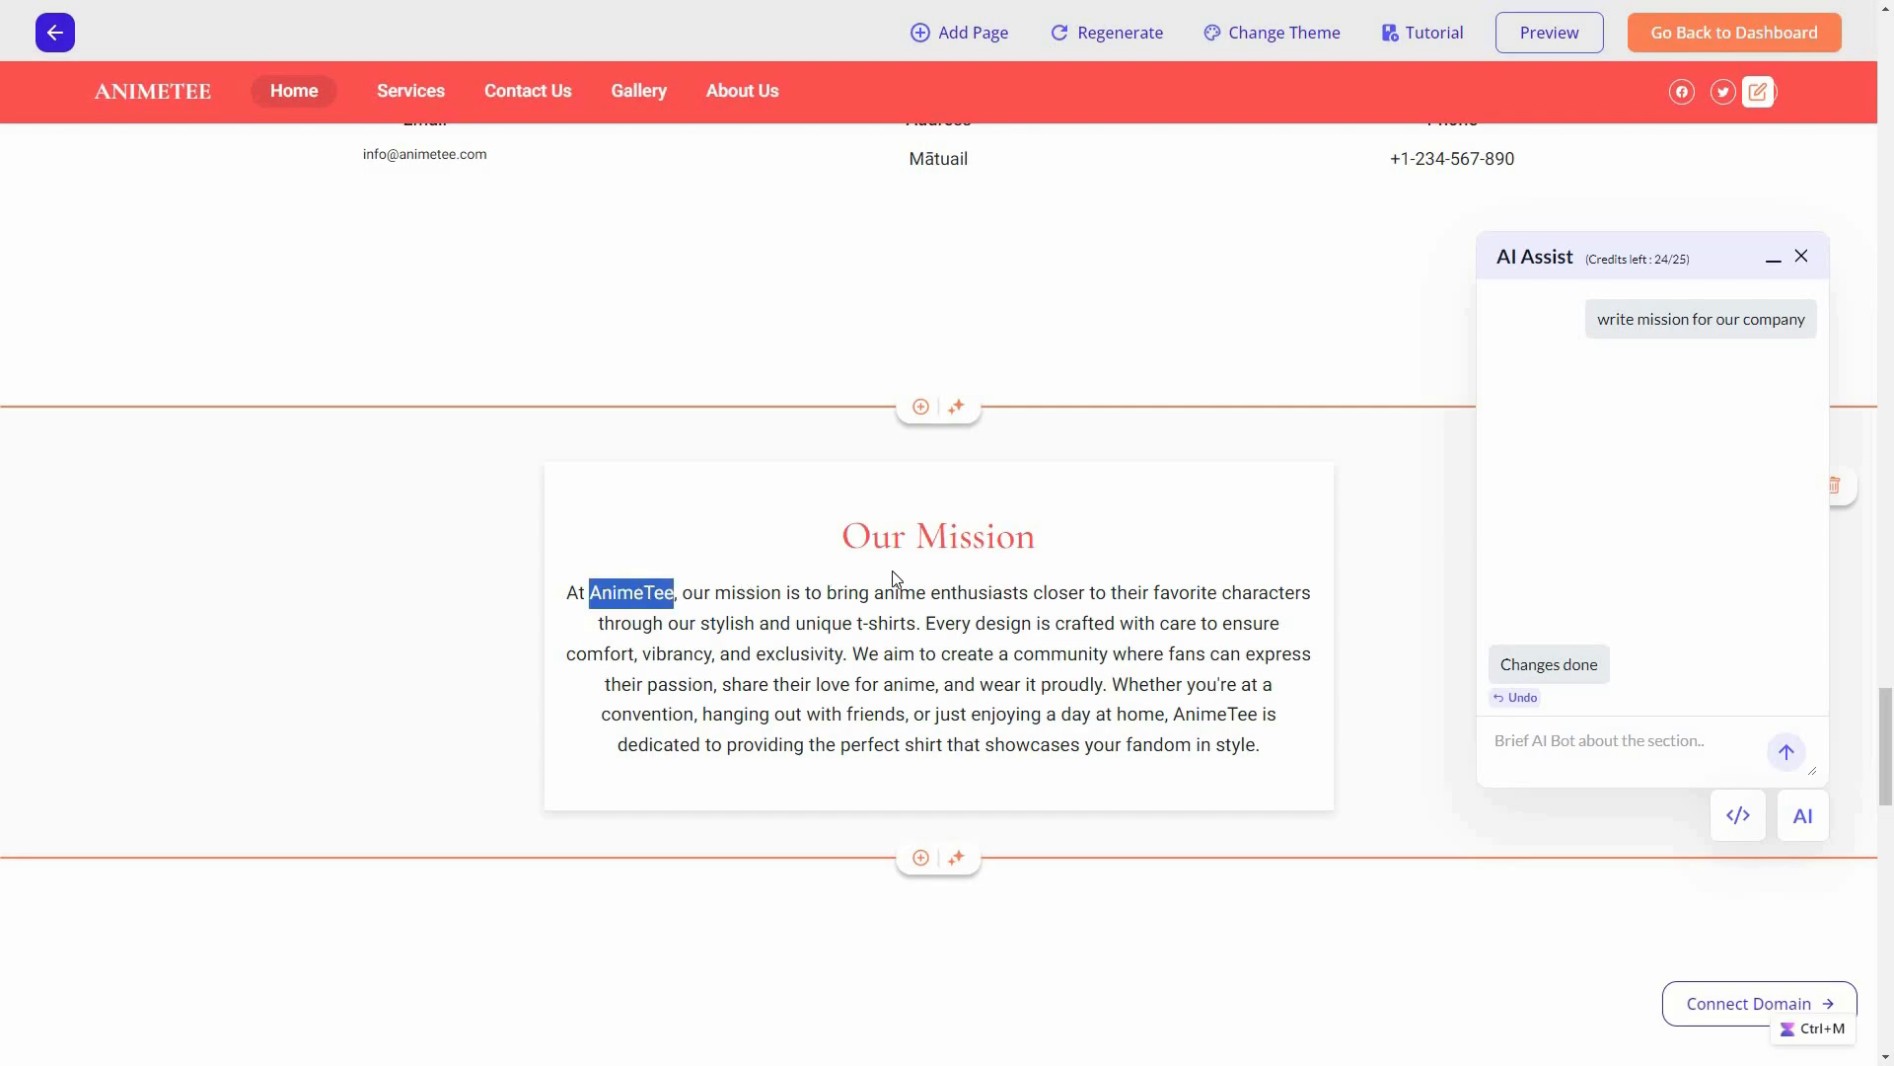
click(902, 689)
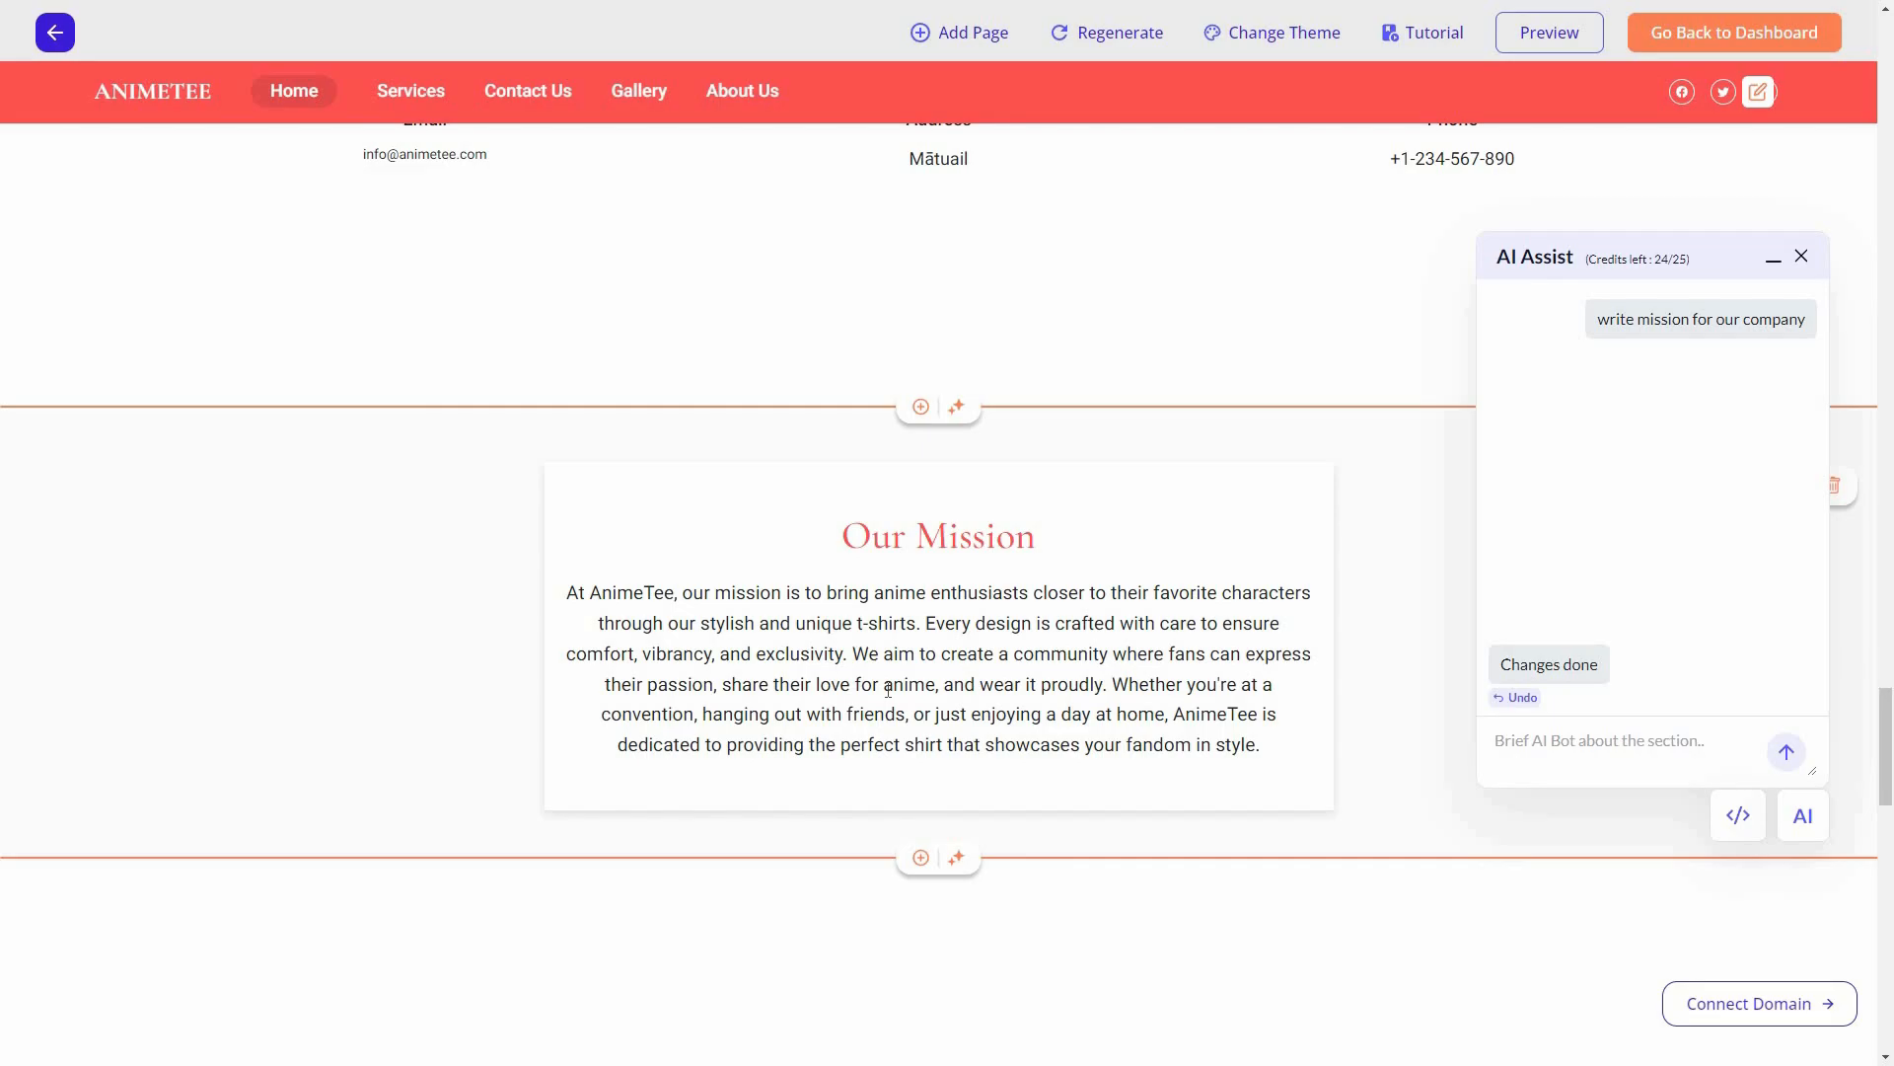
click(1802, 257)
Step: Inspect the editable description text of the hero banner and close it without saving
scroll(1389, 350, up, 20)
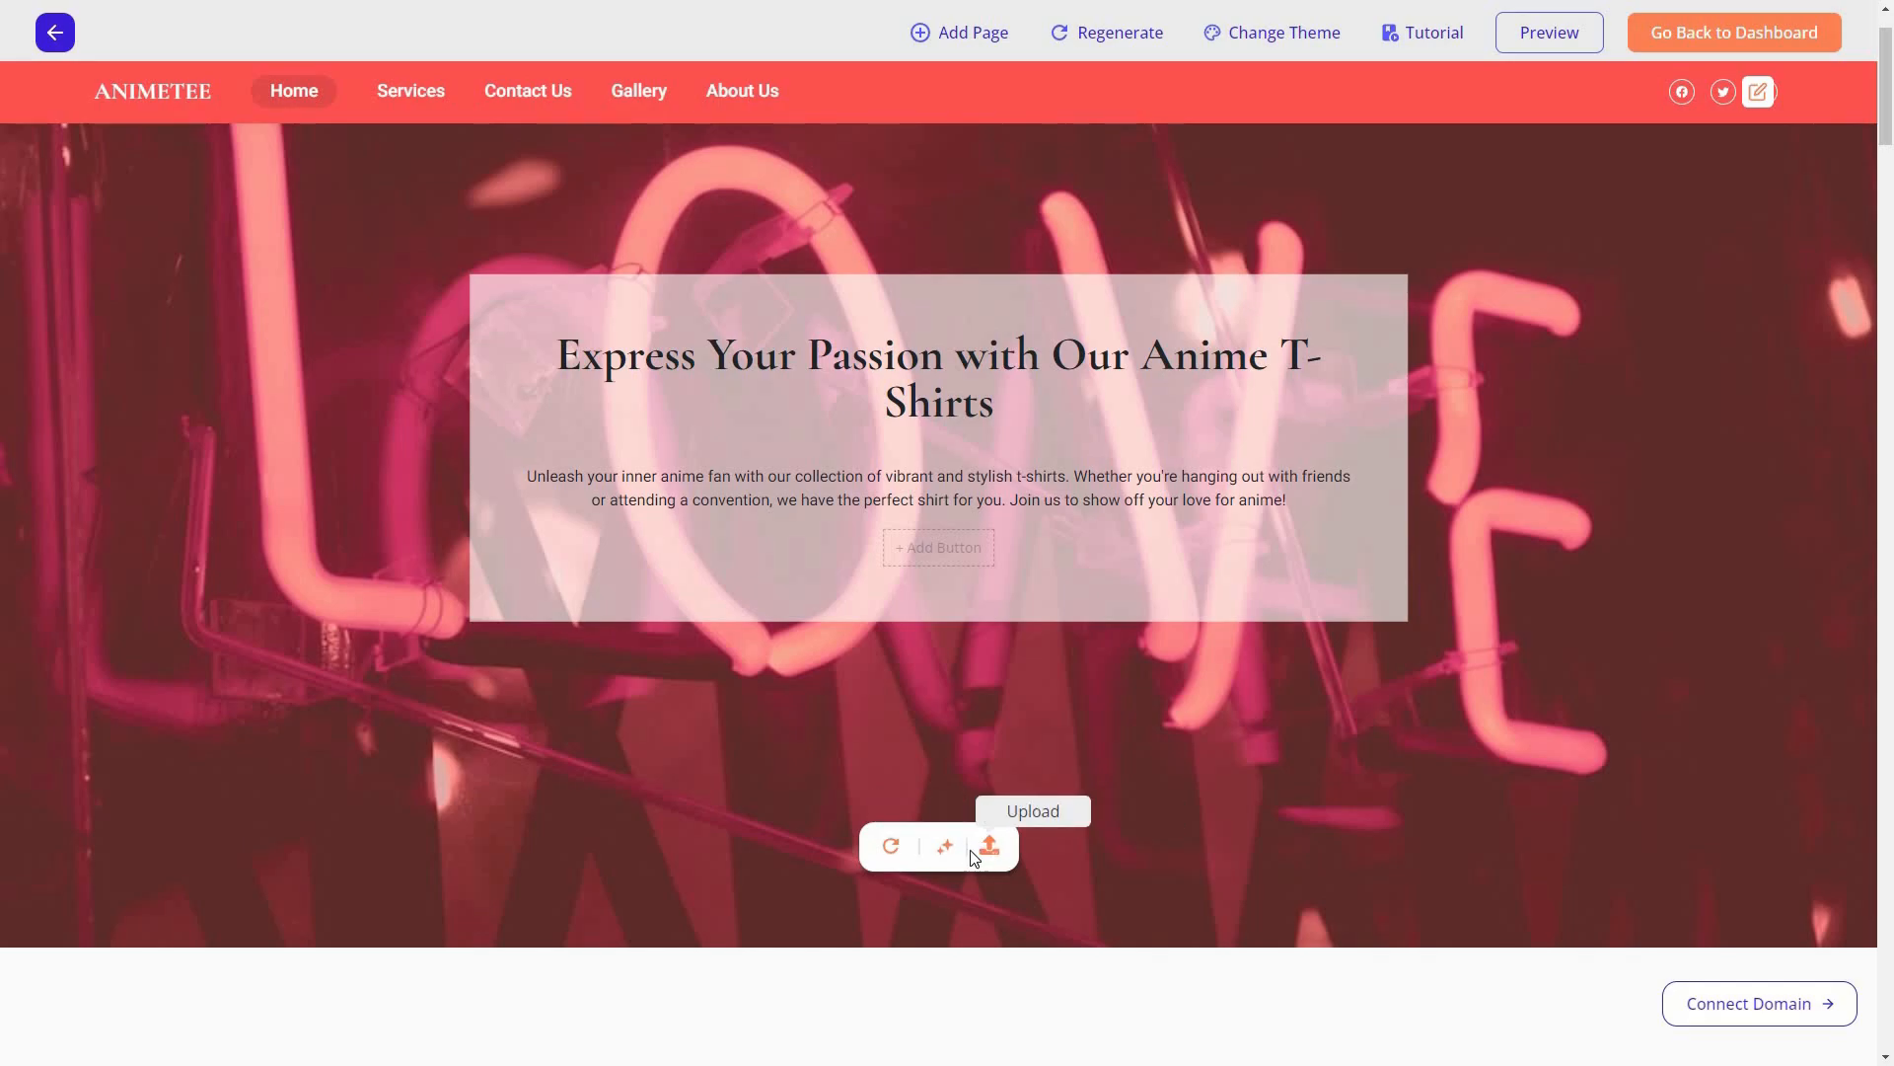
mouse_move(730, 474)
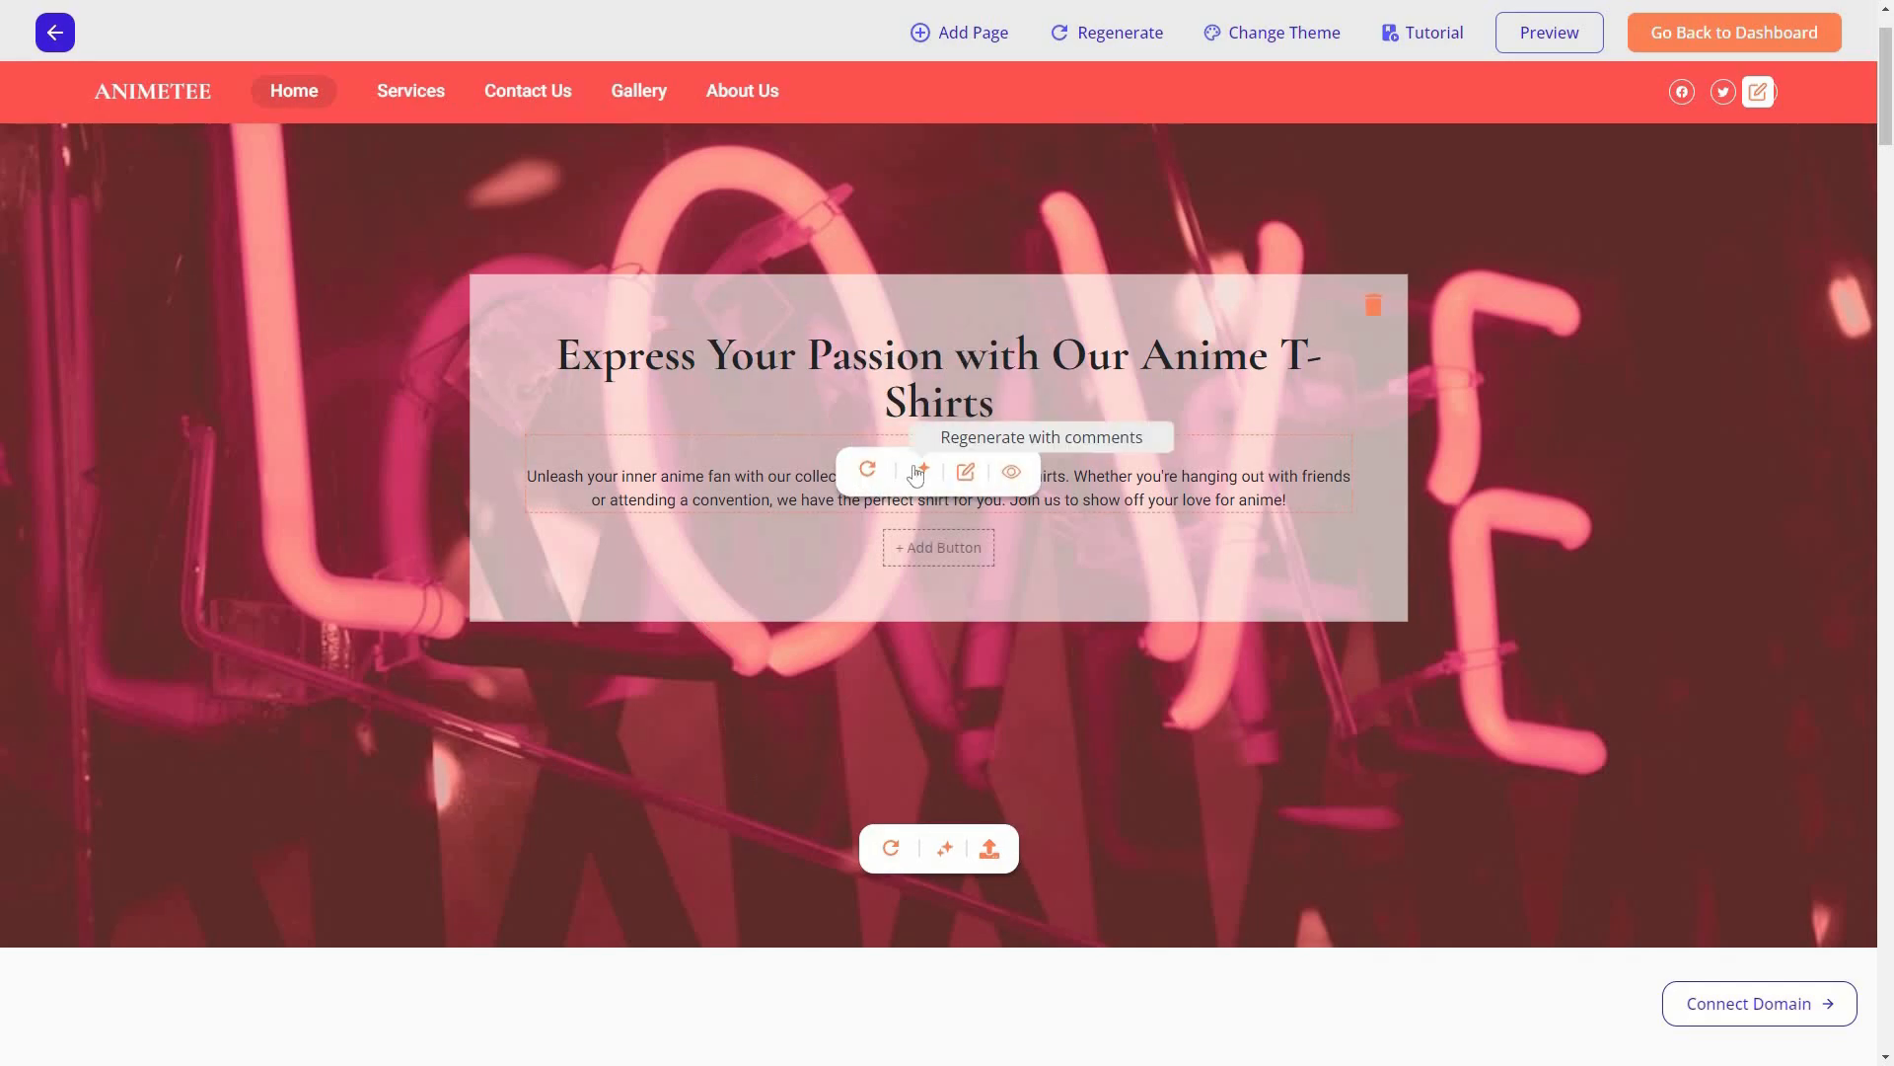
click(965, 472)
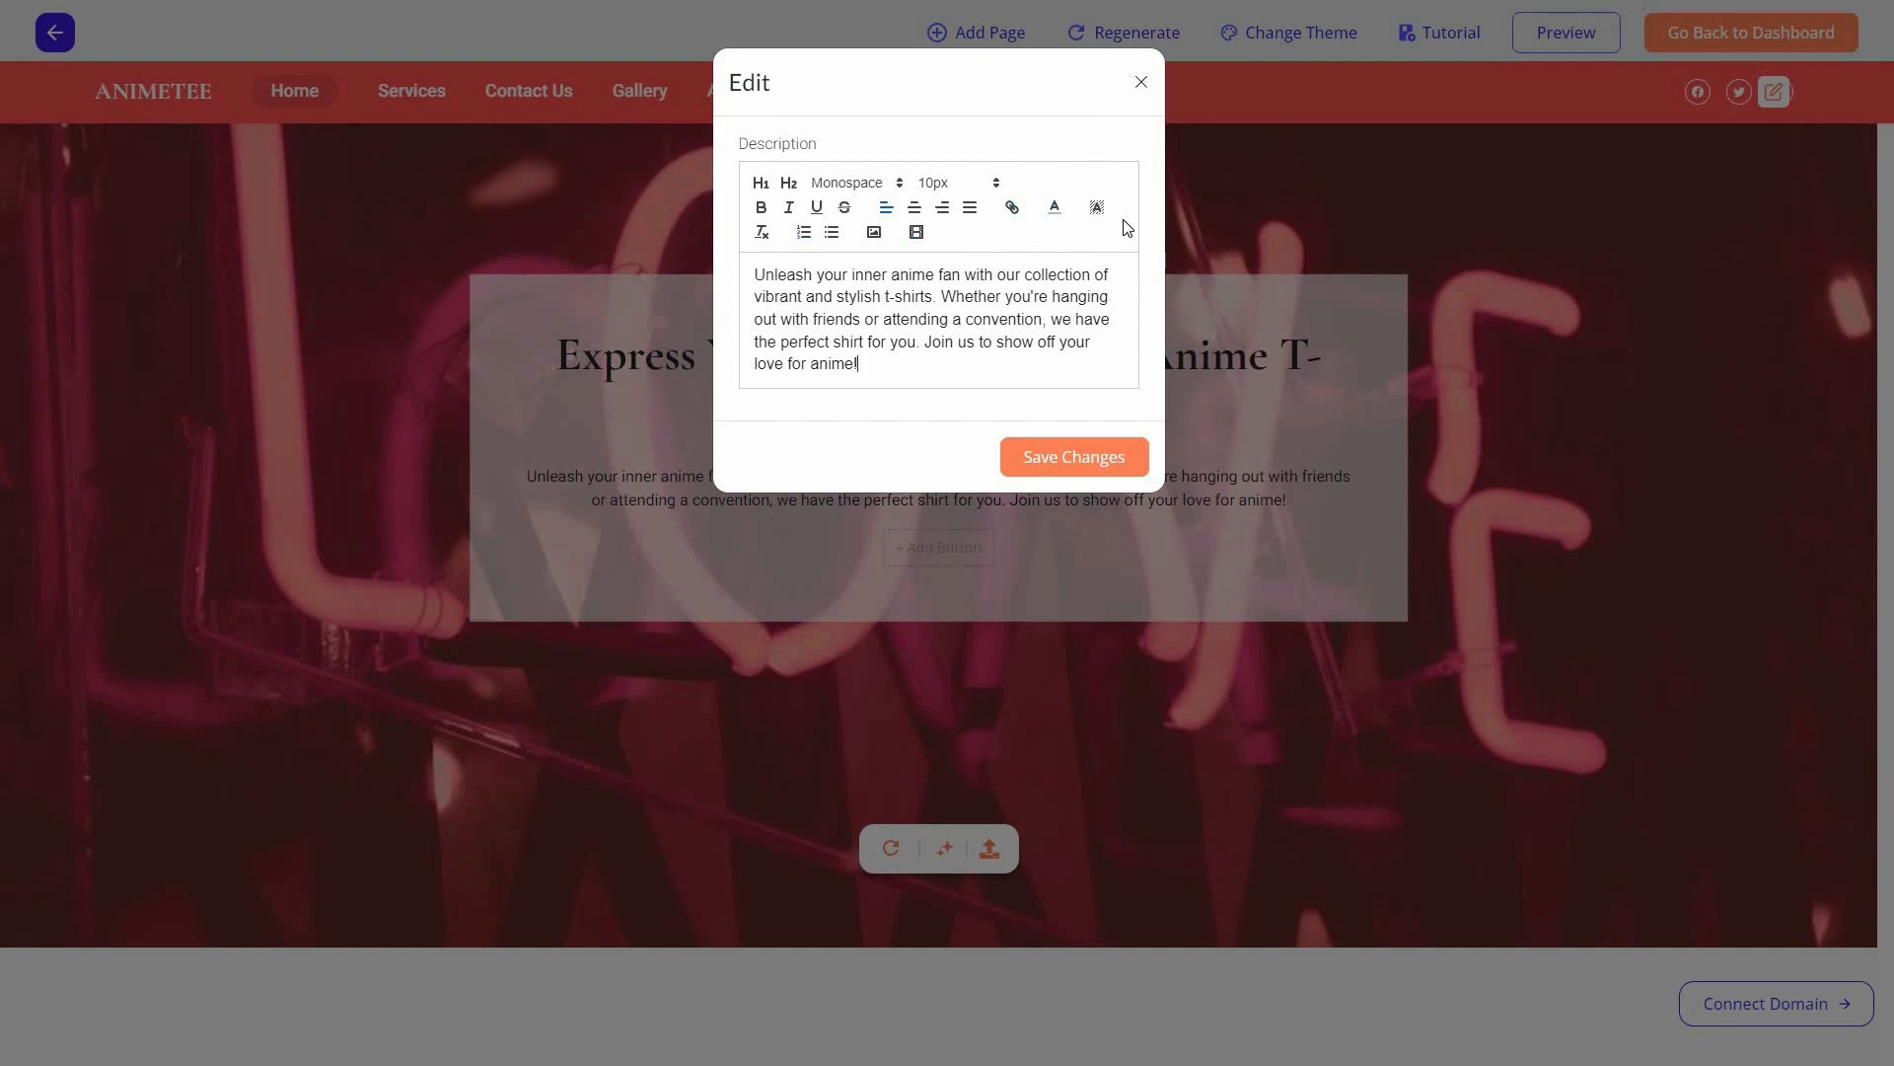
click(1140, 82)
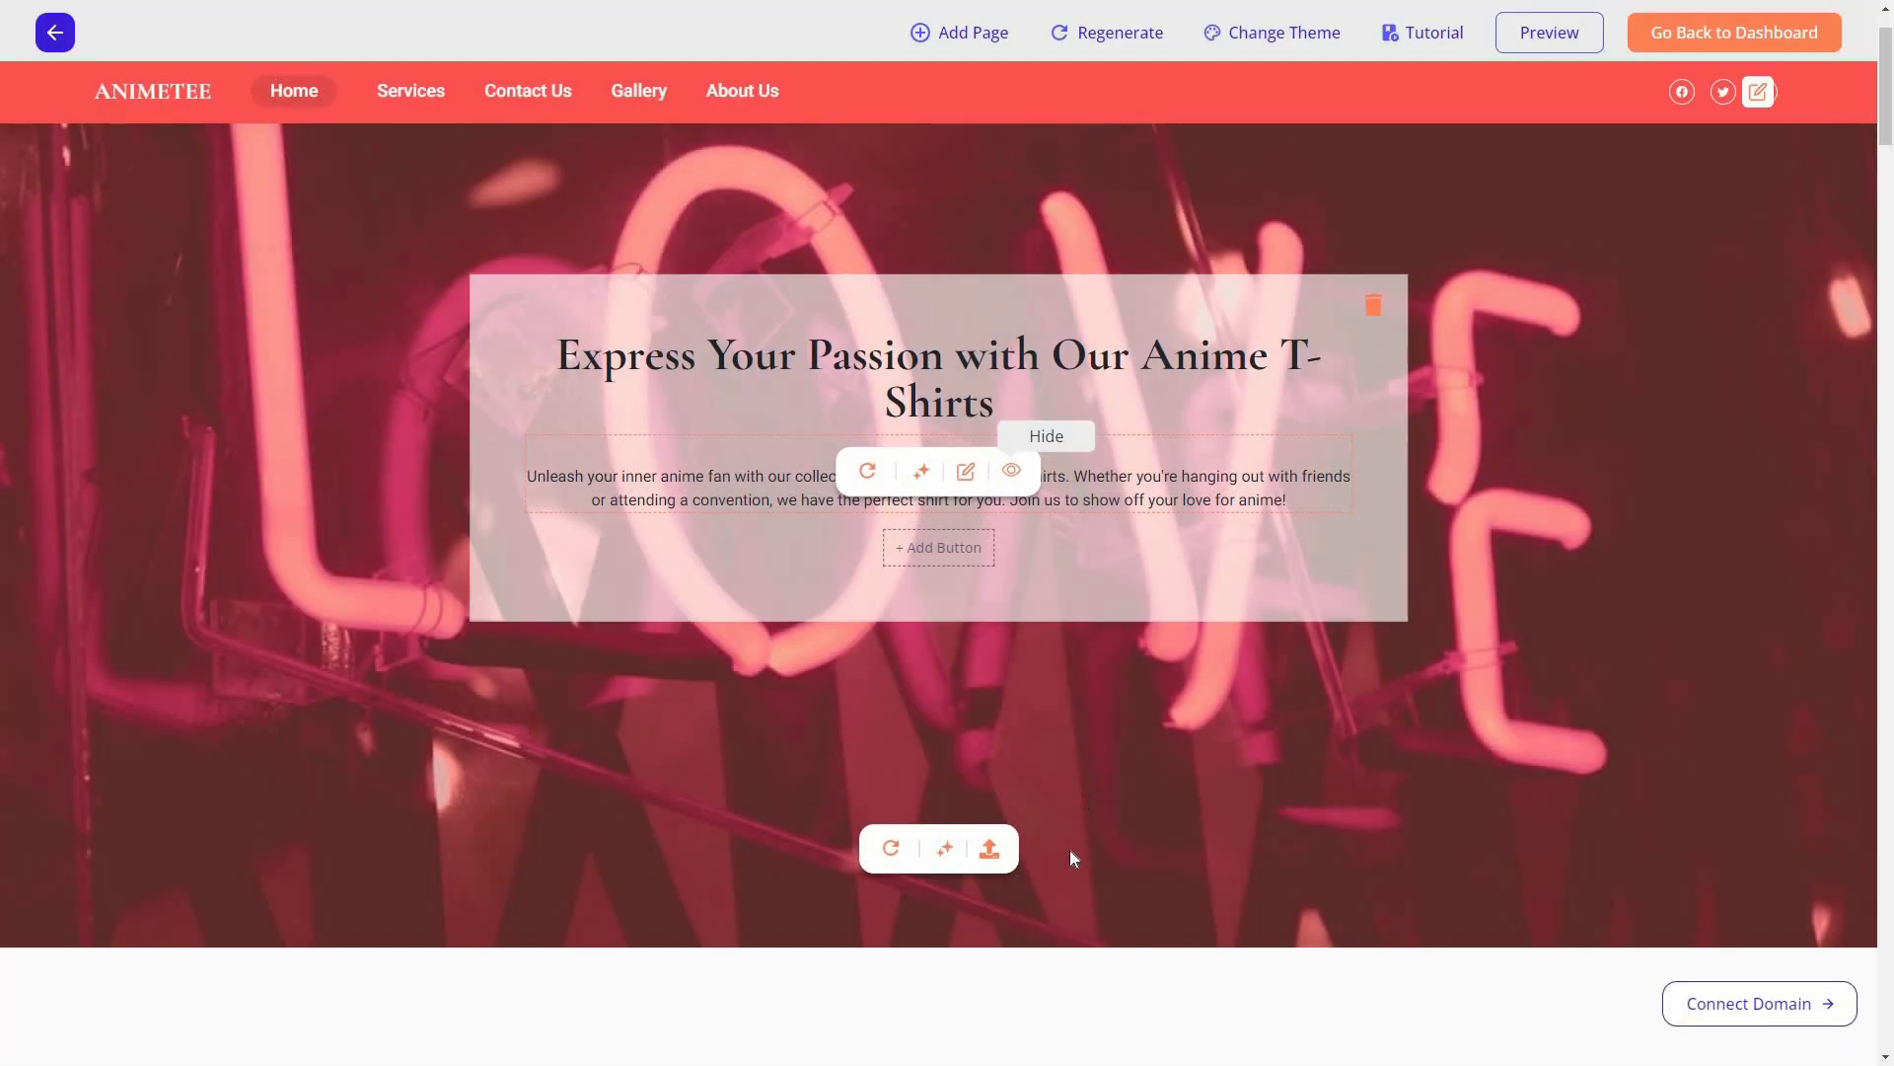
Step: Start a button on the "Comfy Fits" card and set its link type to an external URL
scroll(1389, 861, down, 2)
scroll(1389, 862, down, 6)
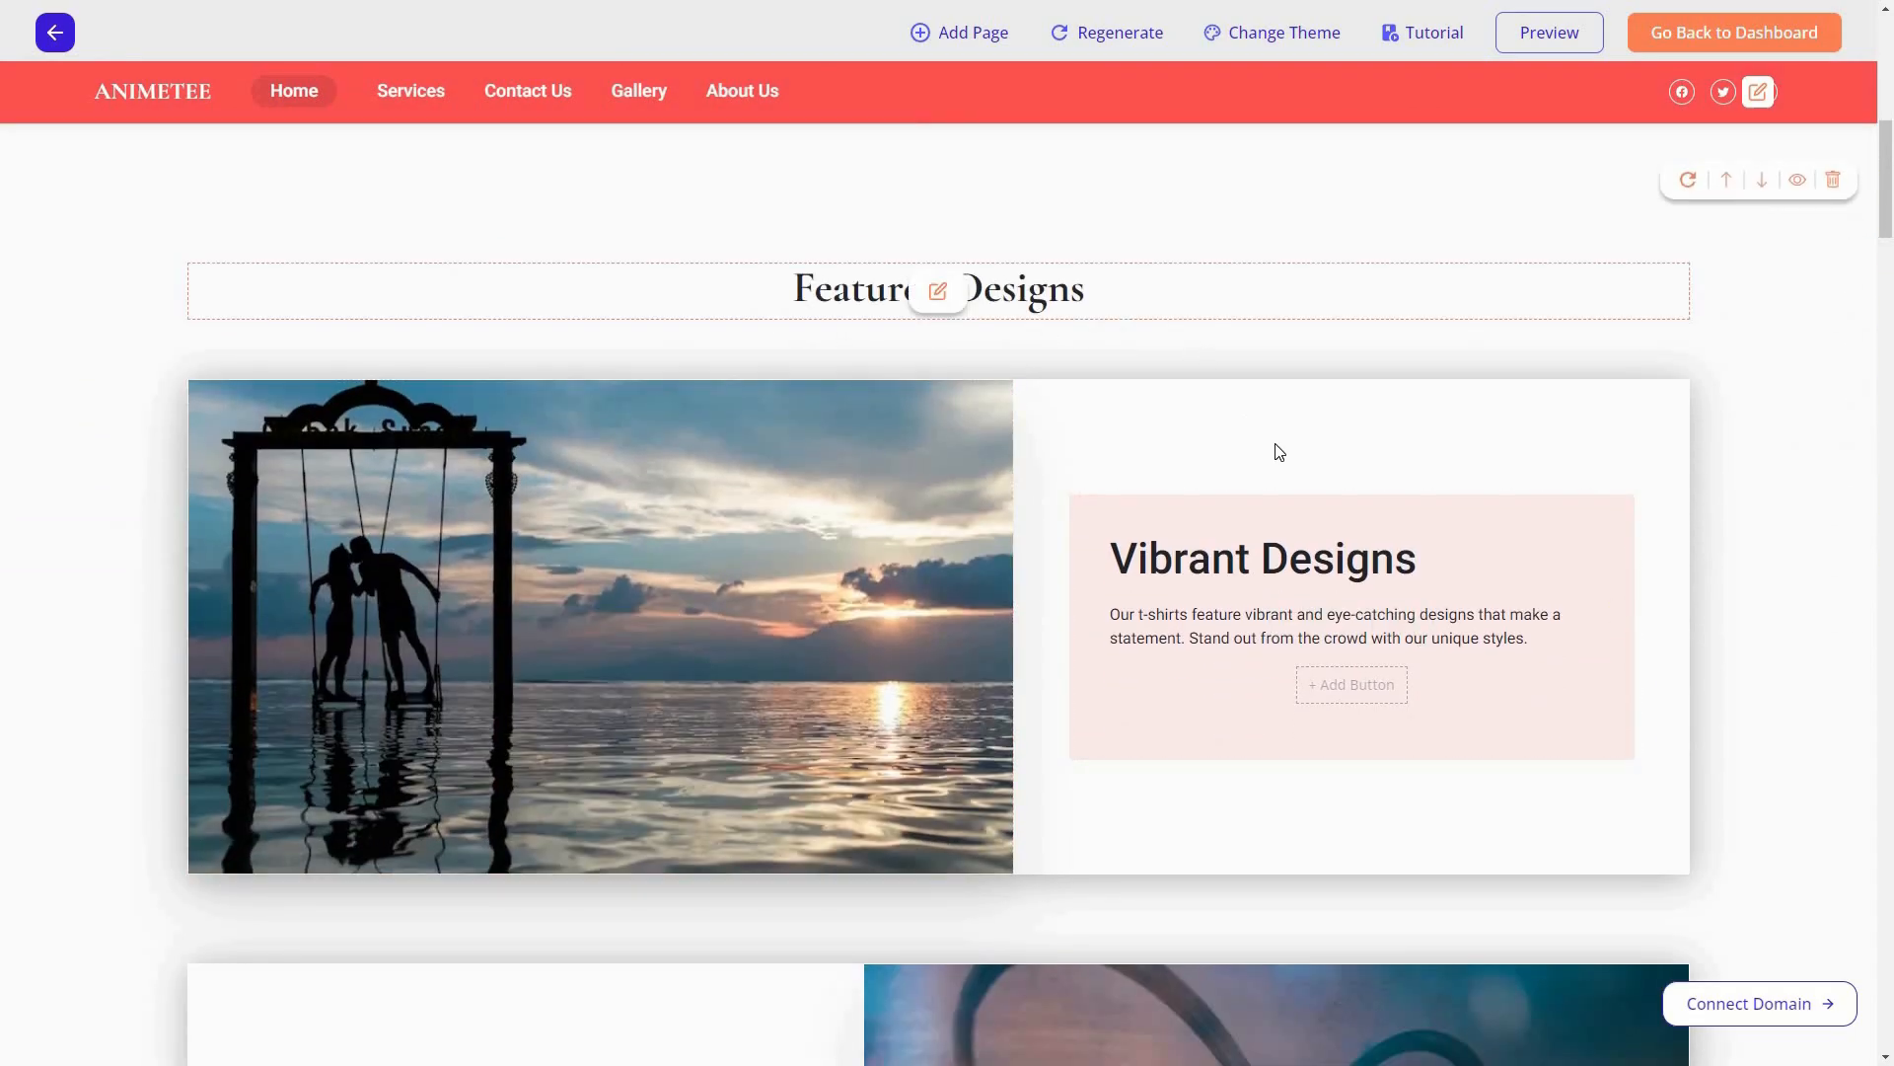
scroll(1750, 698, down, 3)
scroll(541, 562, down, 3)
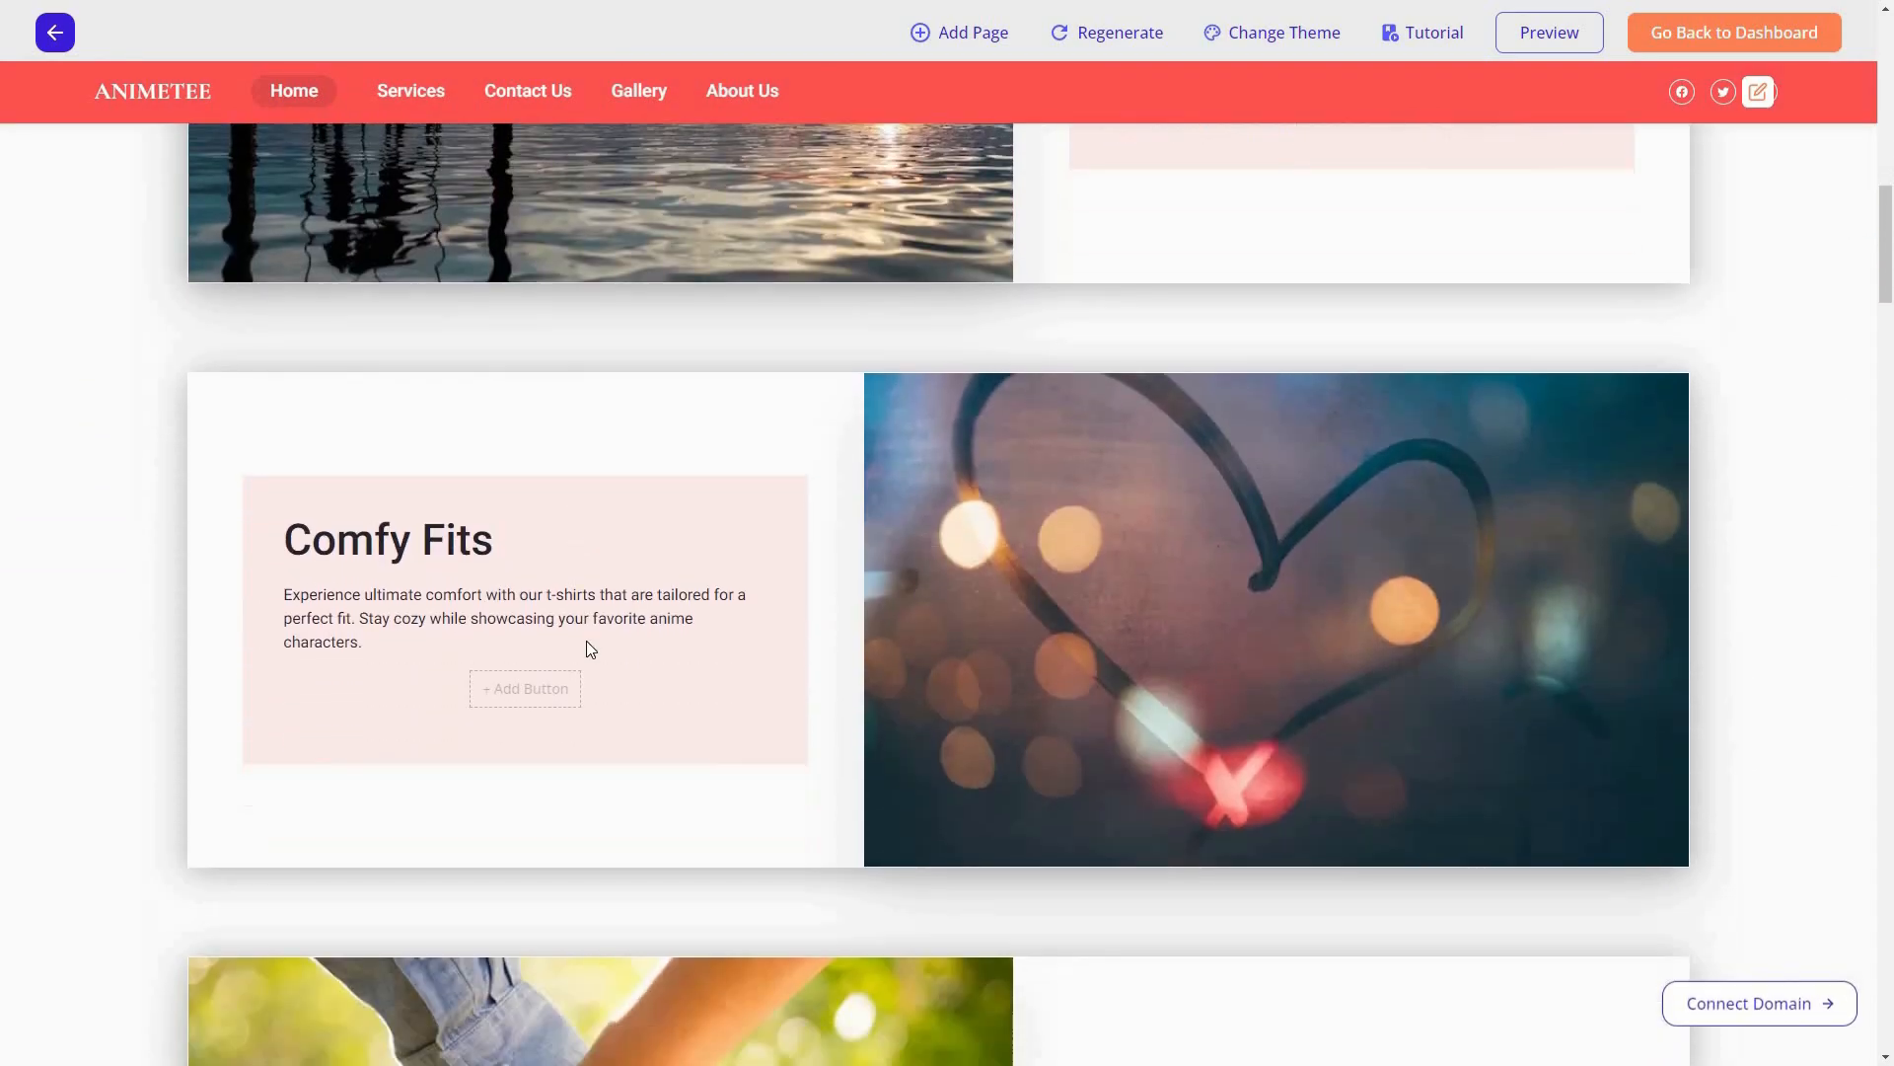
click(501, 696)
scroll(500, 691, down, 2)
click(491, 774)
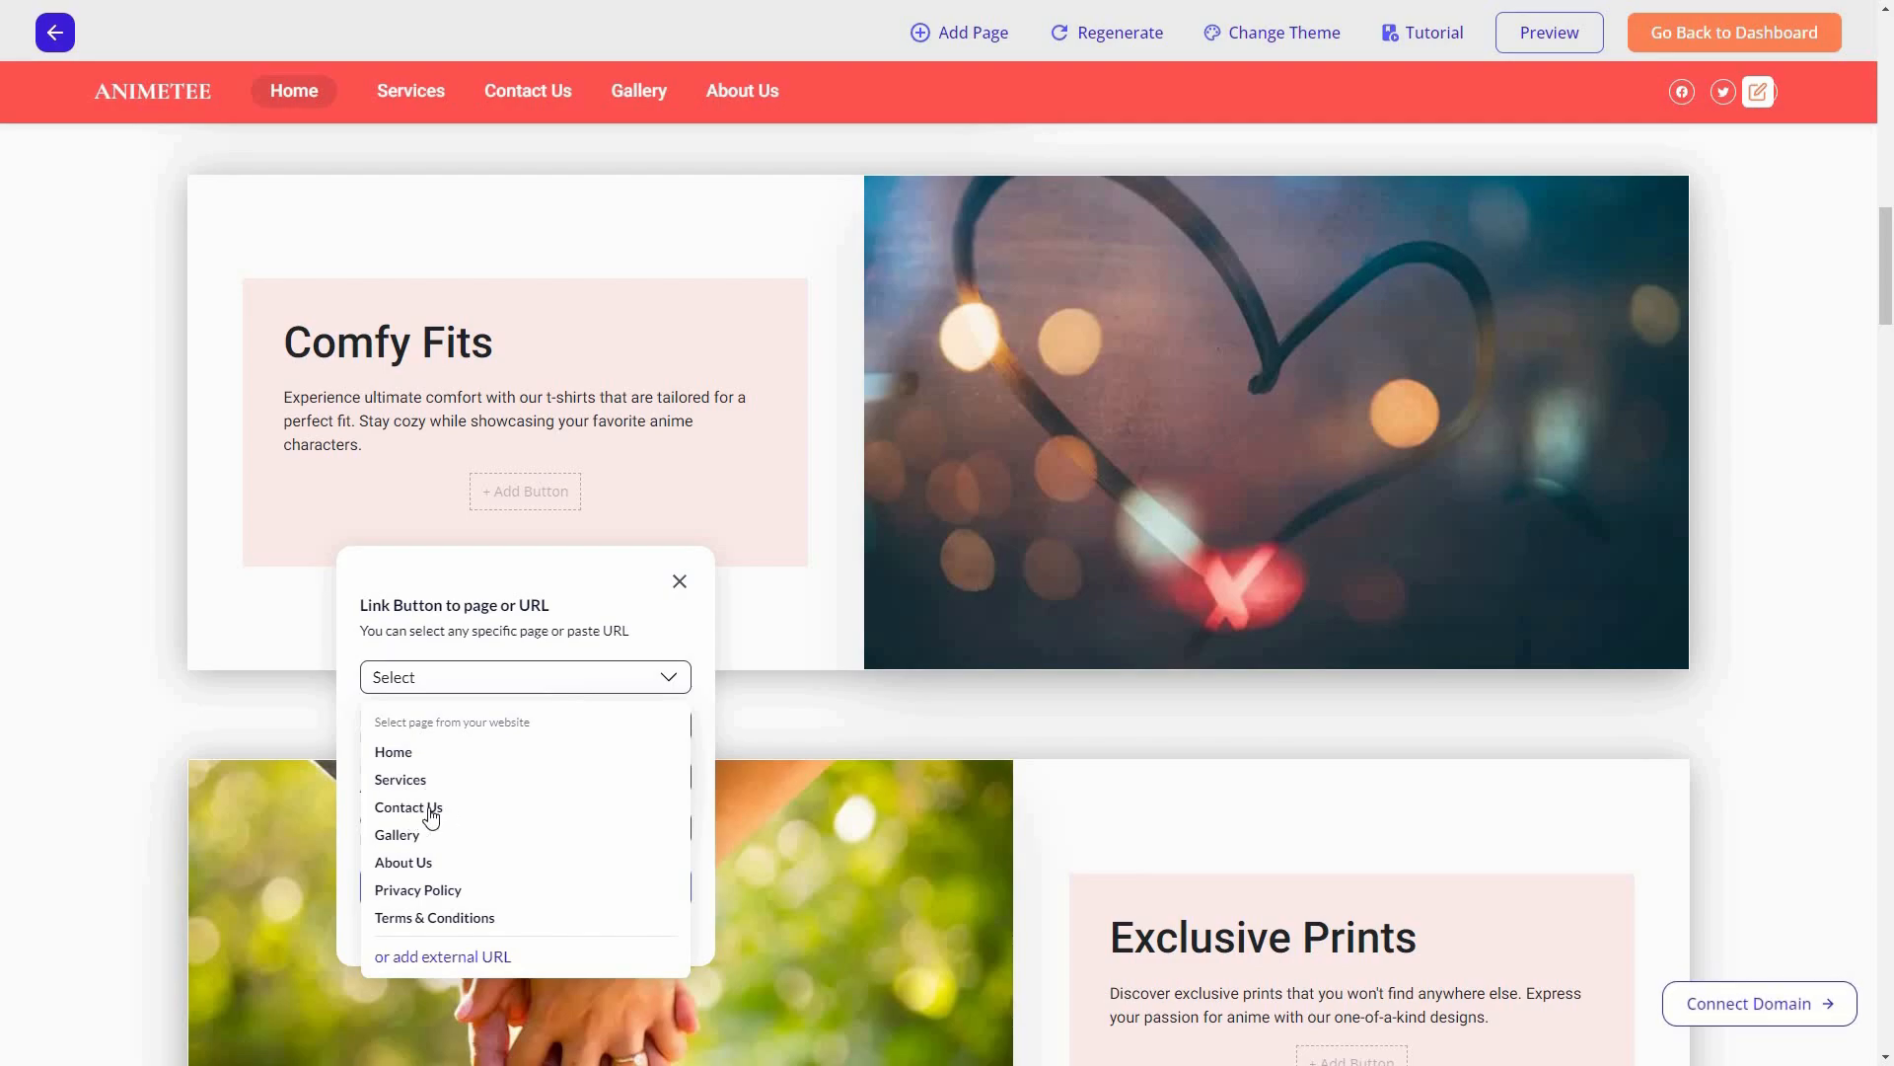
click(459, 959)
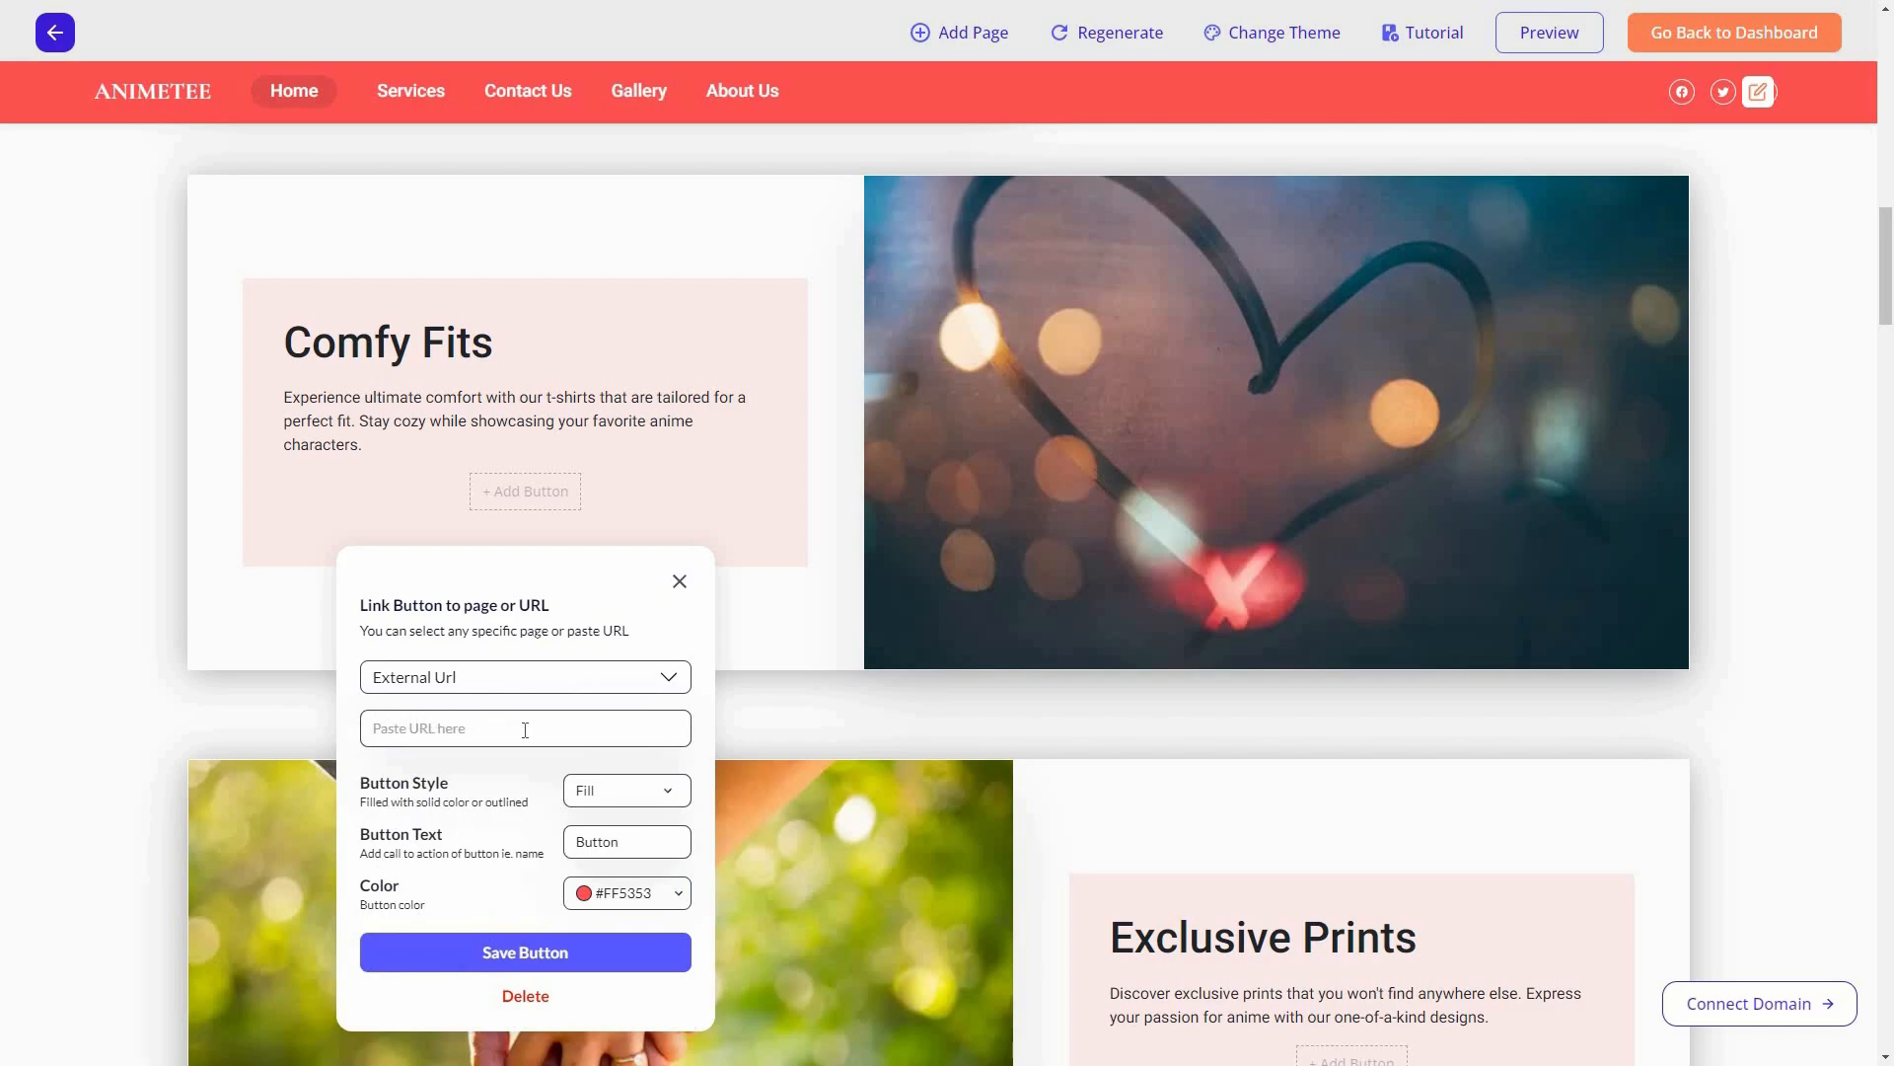
Step: Set the button's style to Bordered, its text to "click here" and its URL to google.com, and save it
click(634, 791)
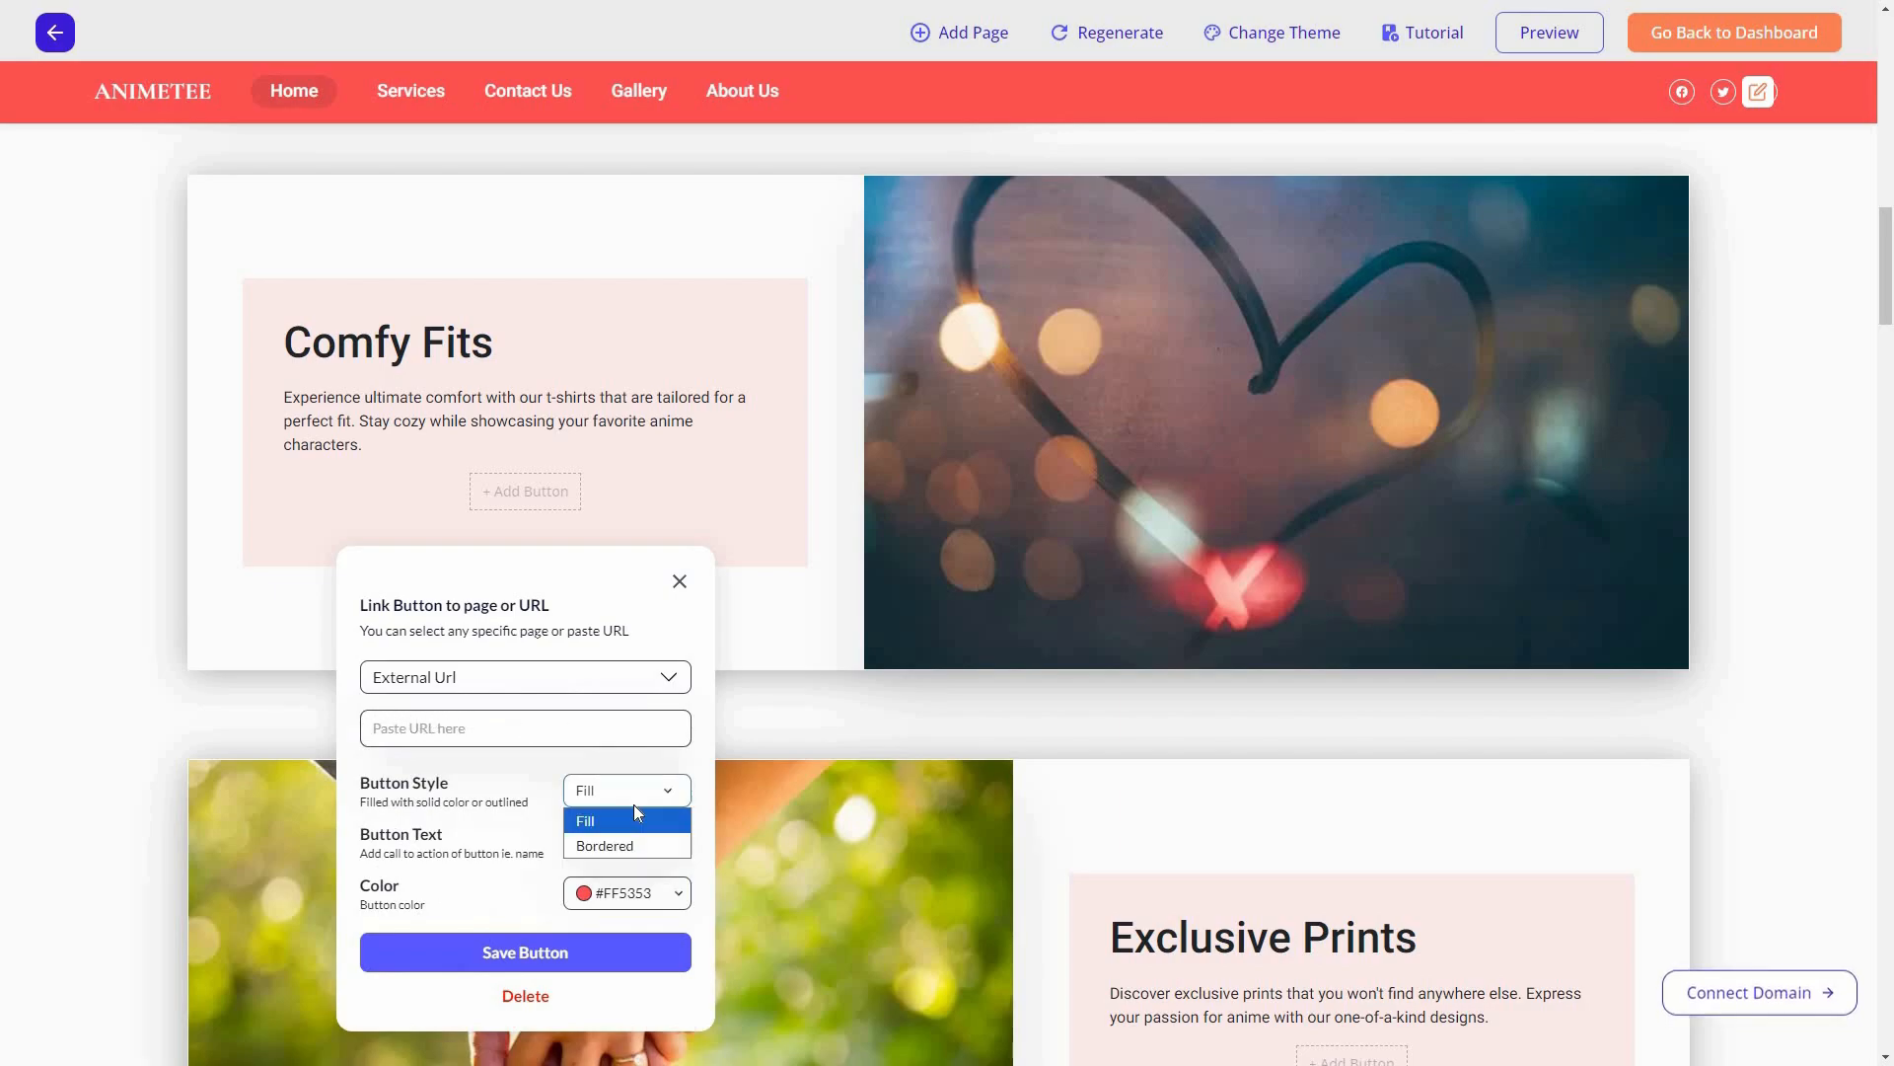
key(Down)
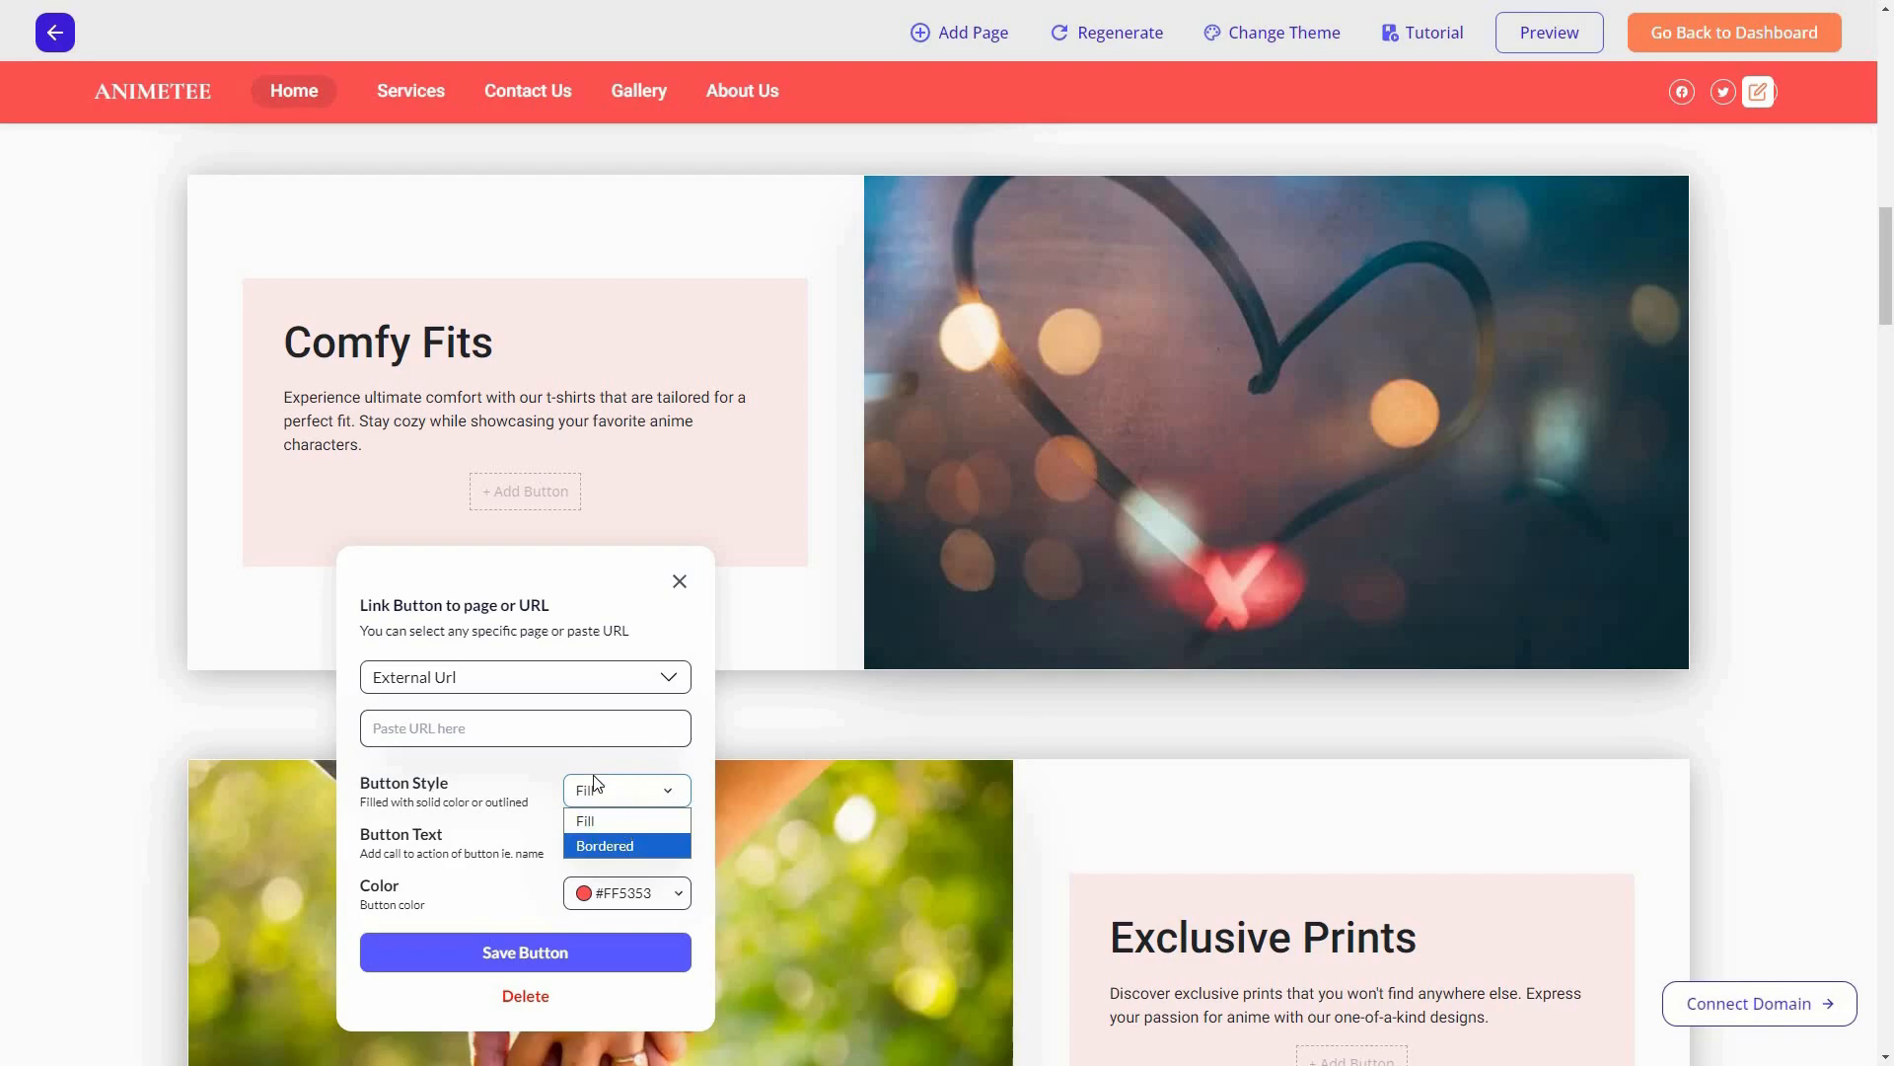
key(Tab)
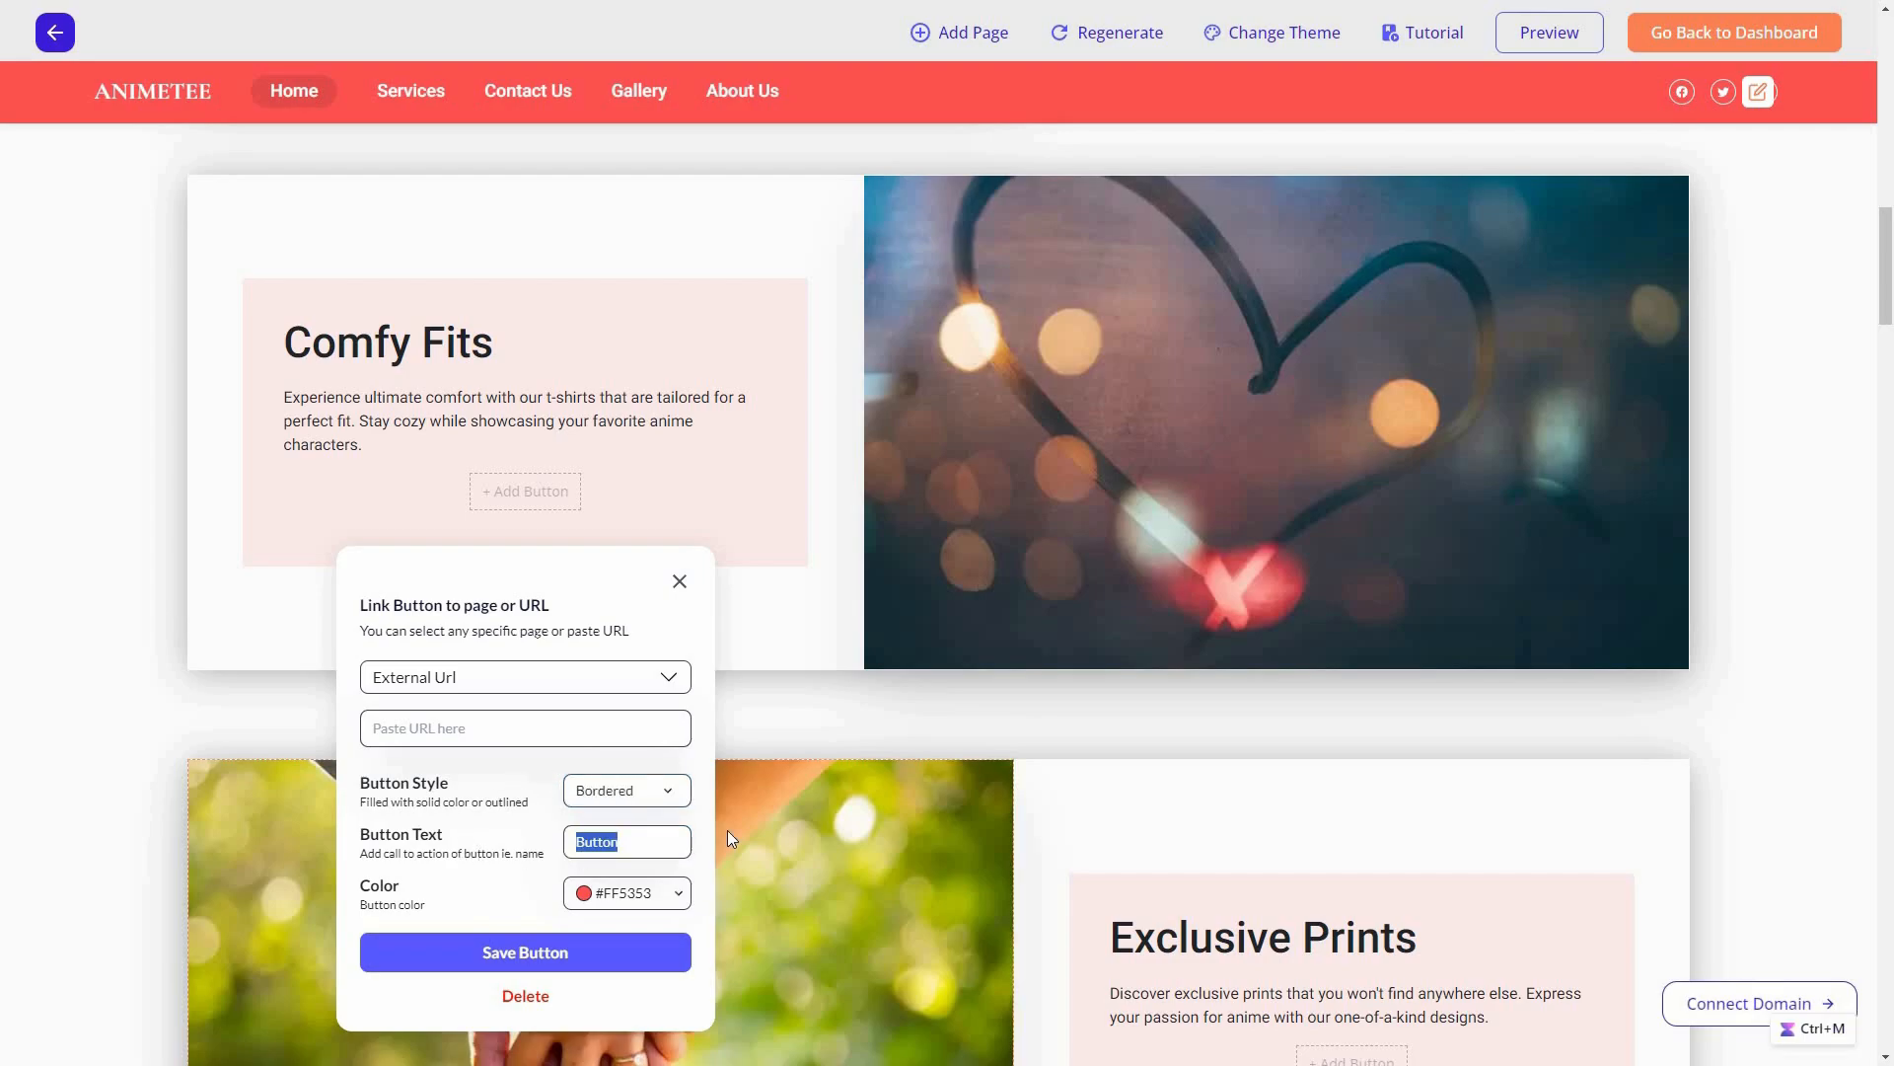
text(click here)
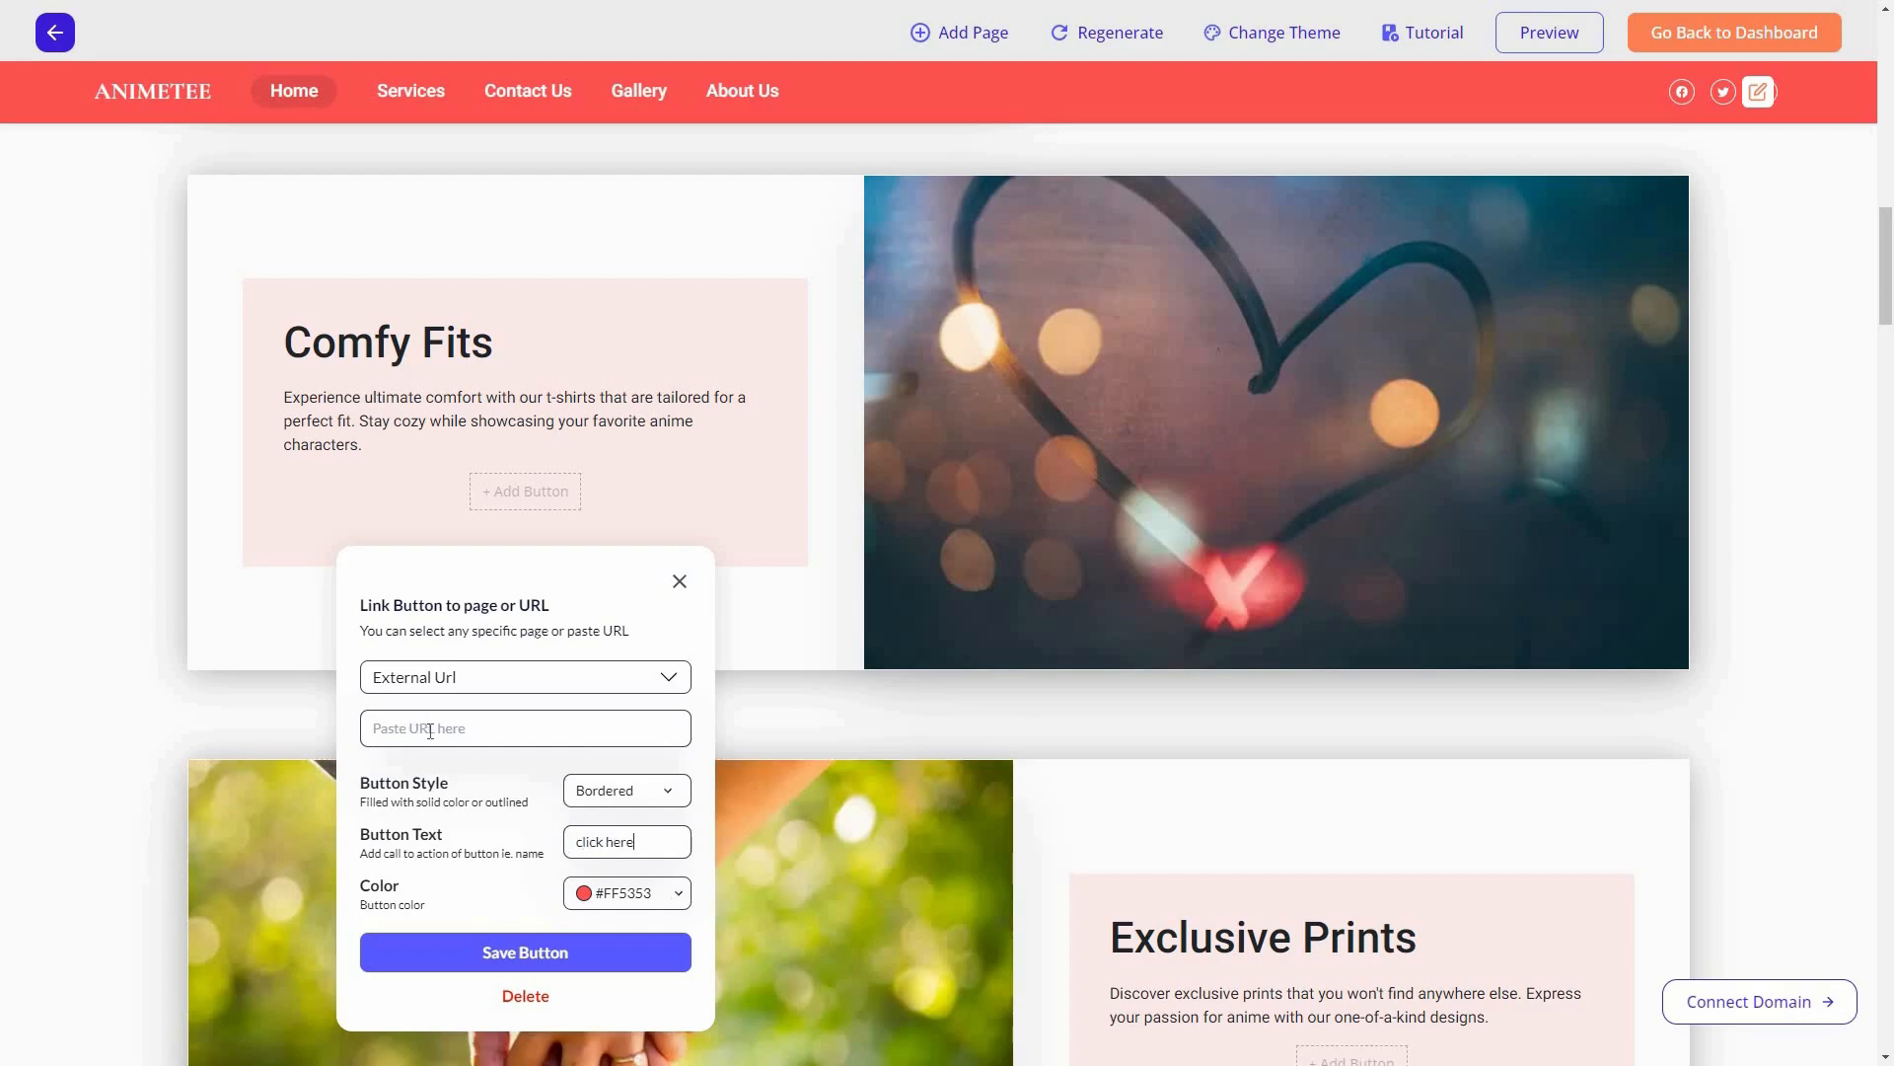
click(430, 731)
text(google.com)
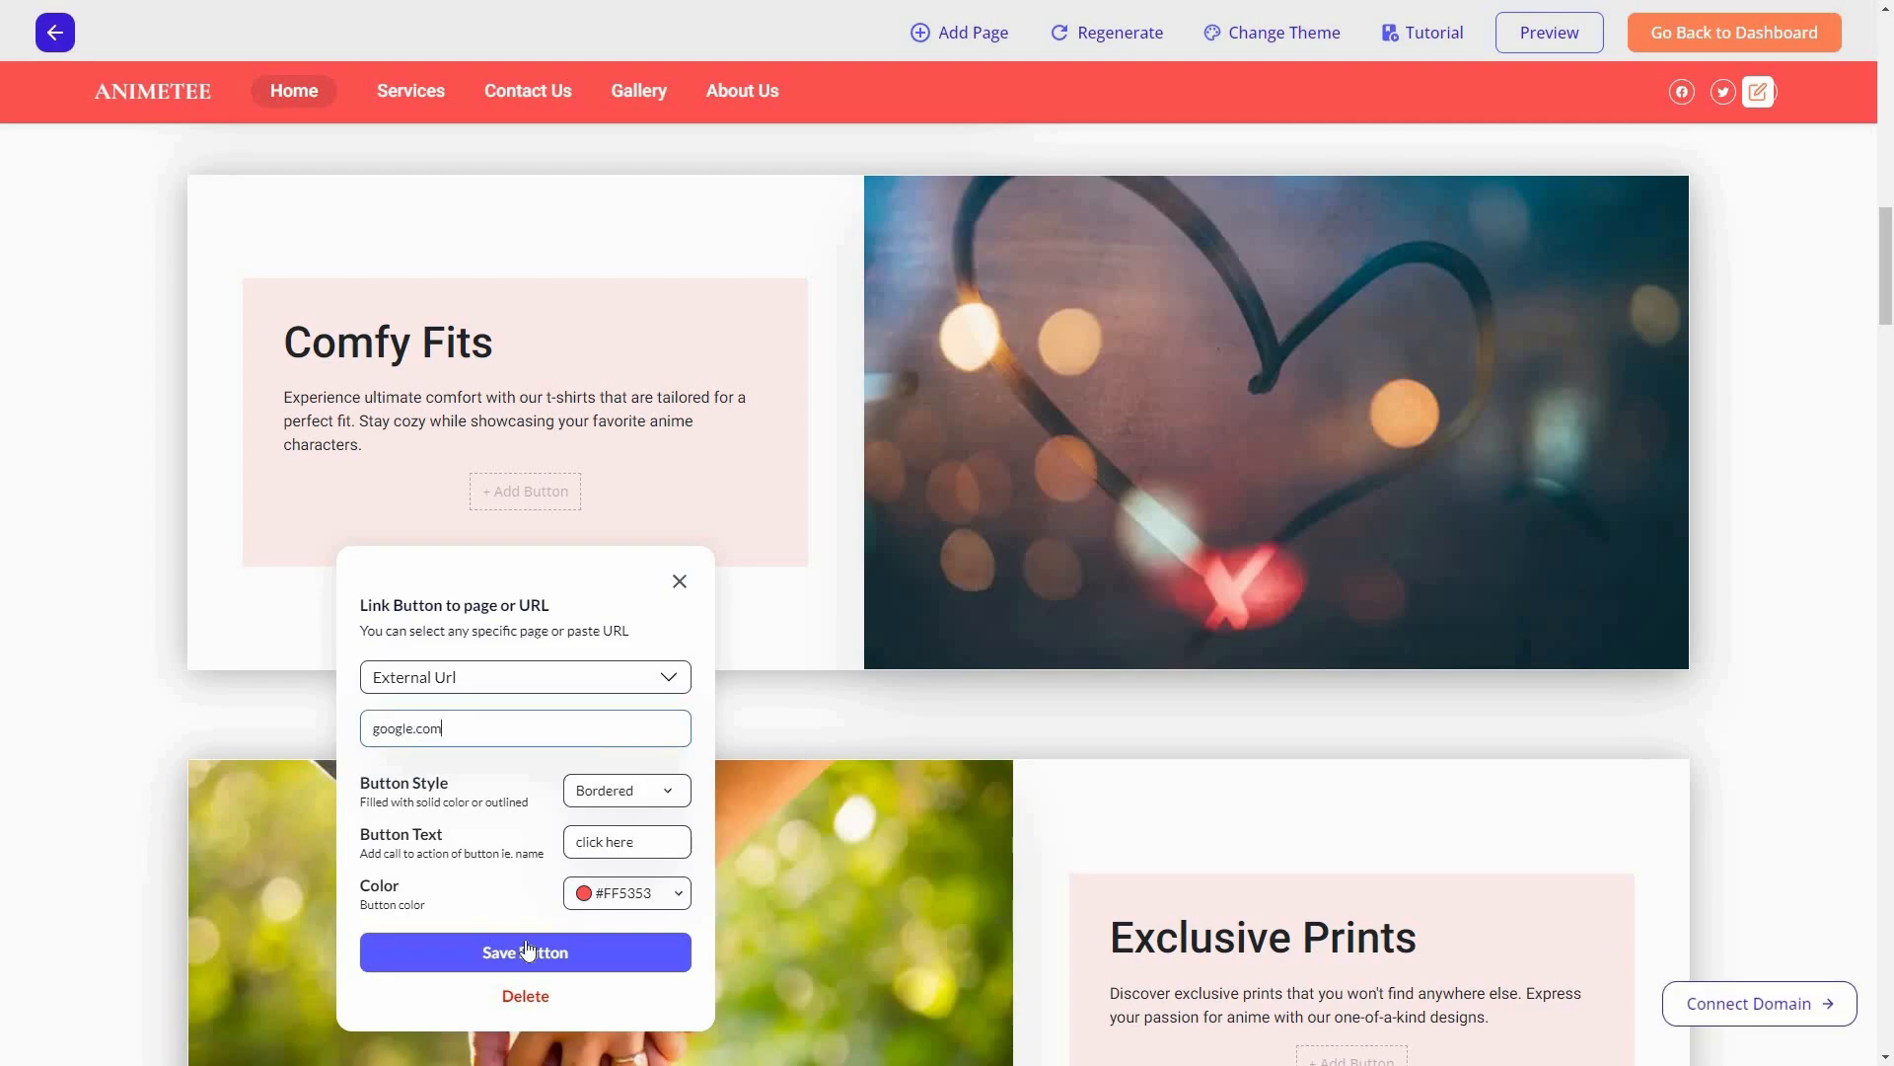
click(572, 951)
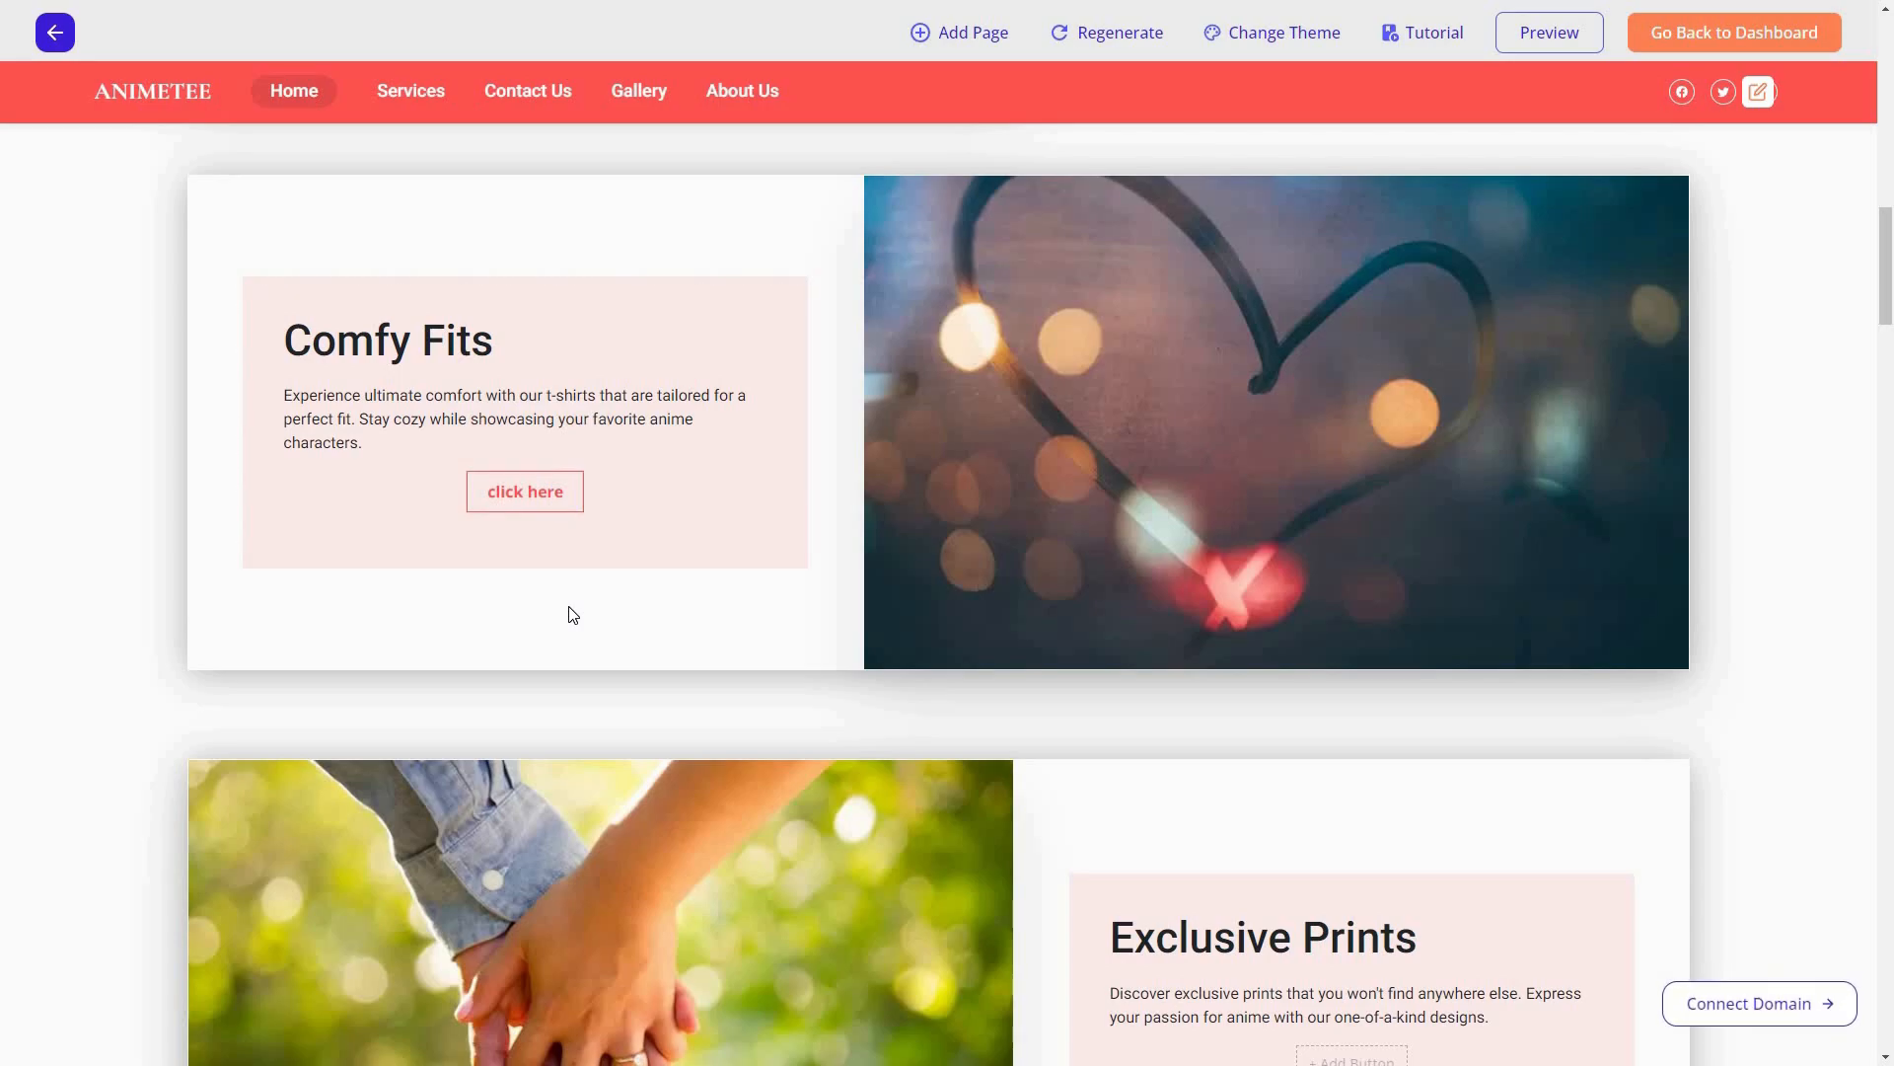
Step: Replace the heart image on the "Comfy Fits" card with an AI-generated one using the keywords "anime t-shirt"
mouse_move(1039, 399)
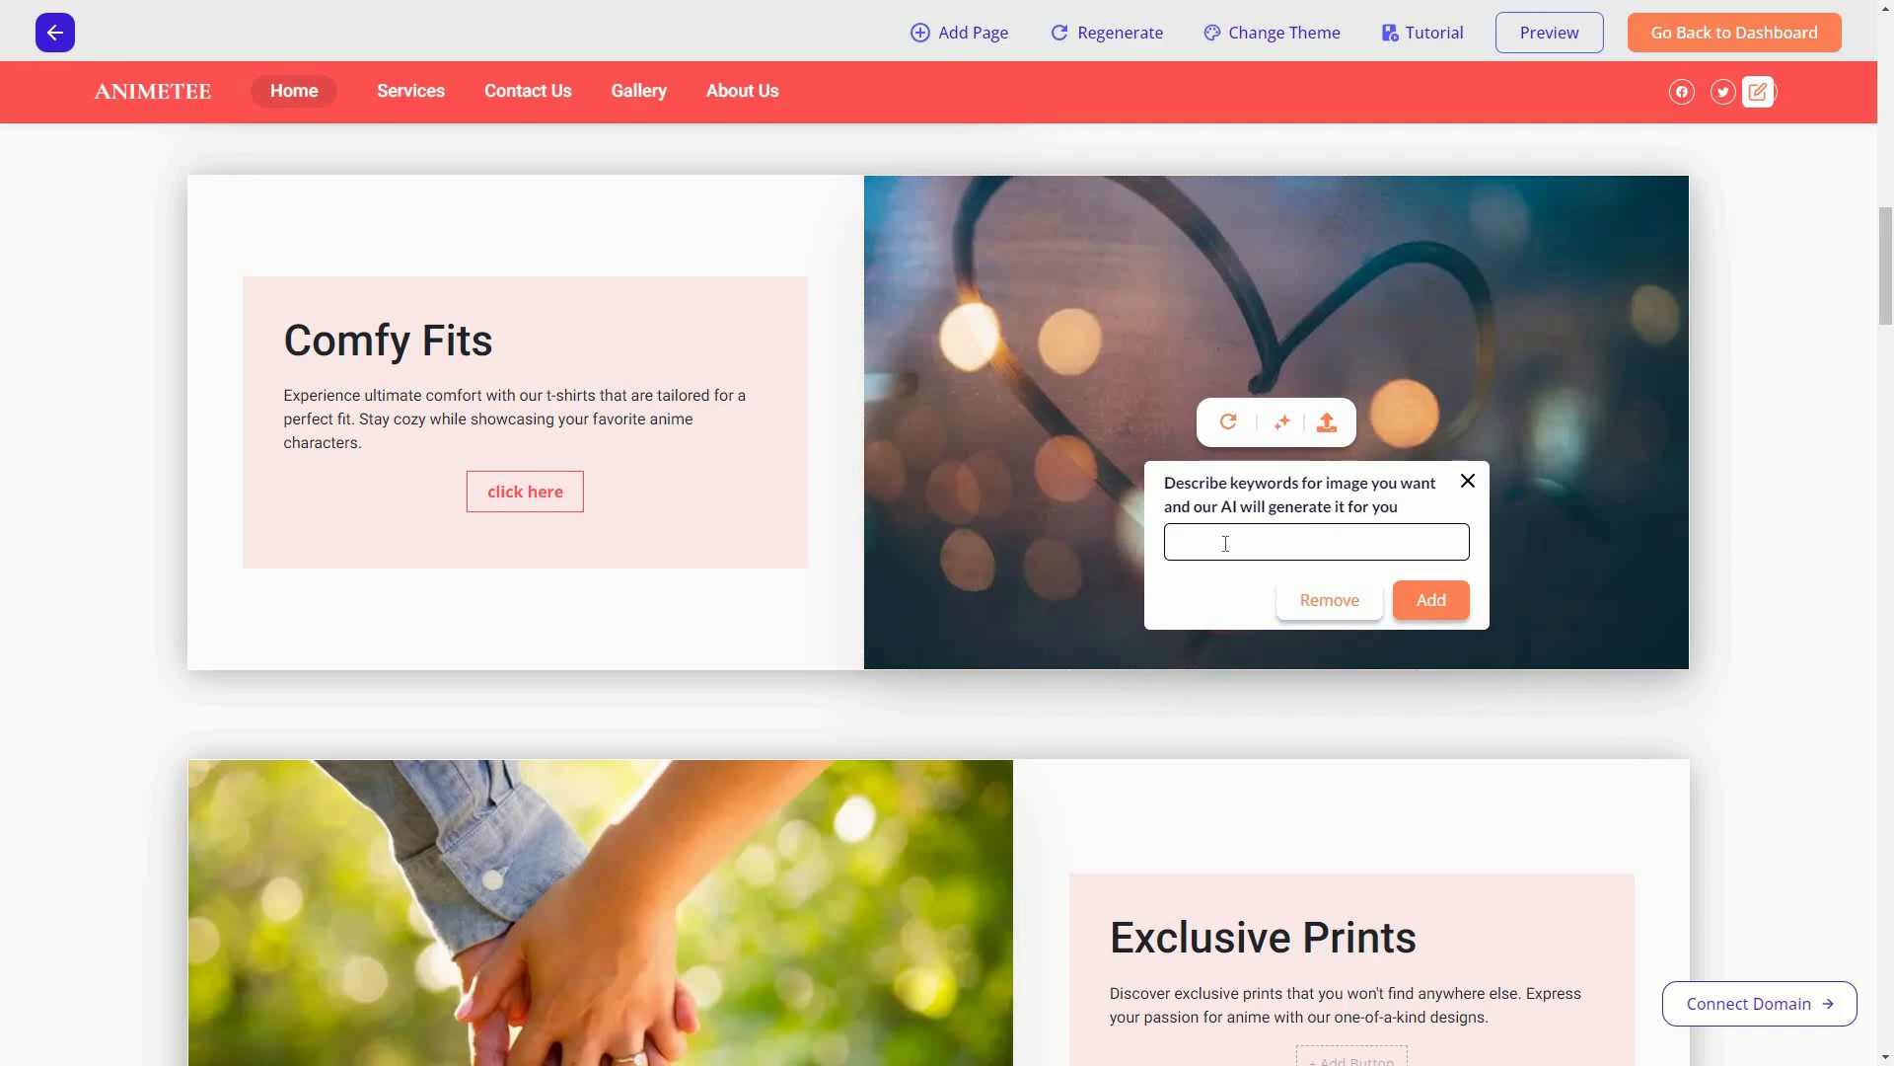
click(1226, 543)
text(anime t-shirt)
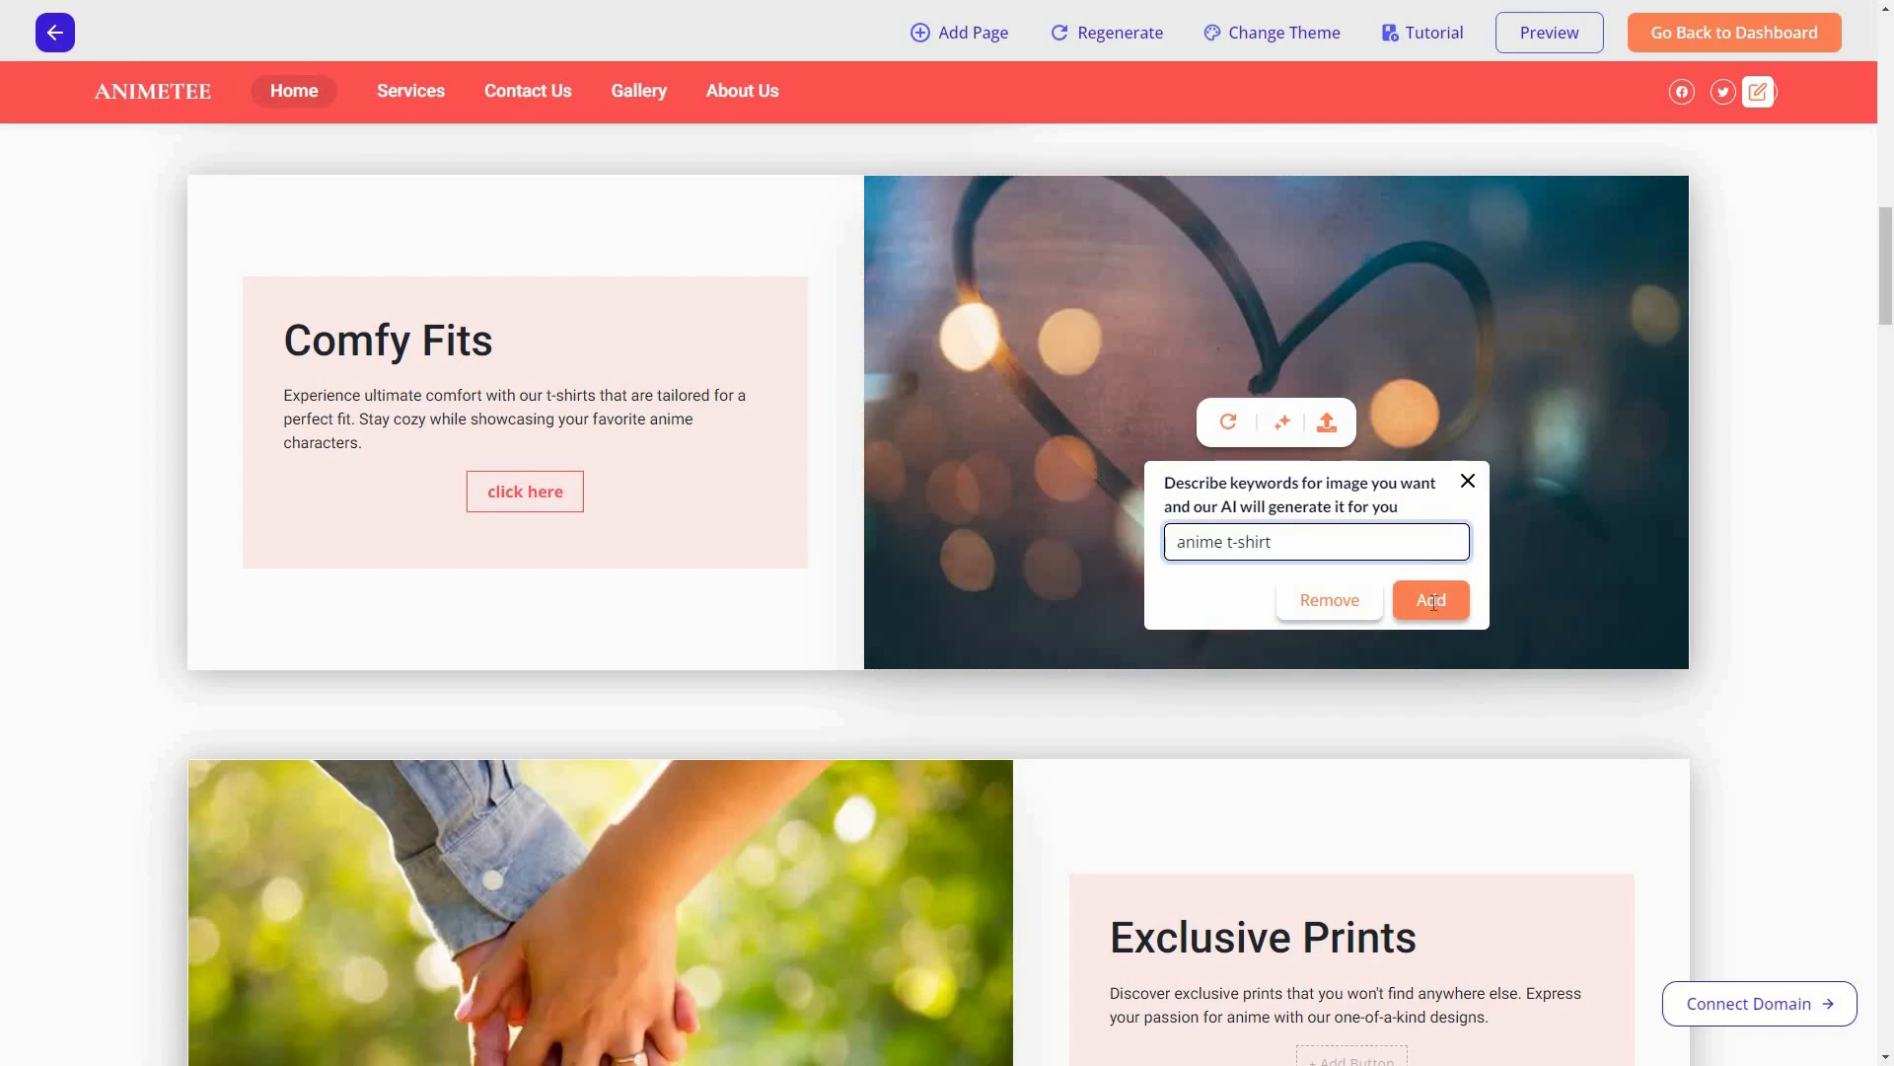
click(1430, 600)
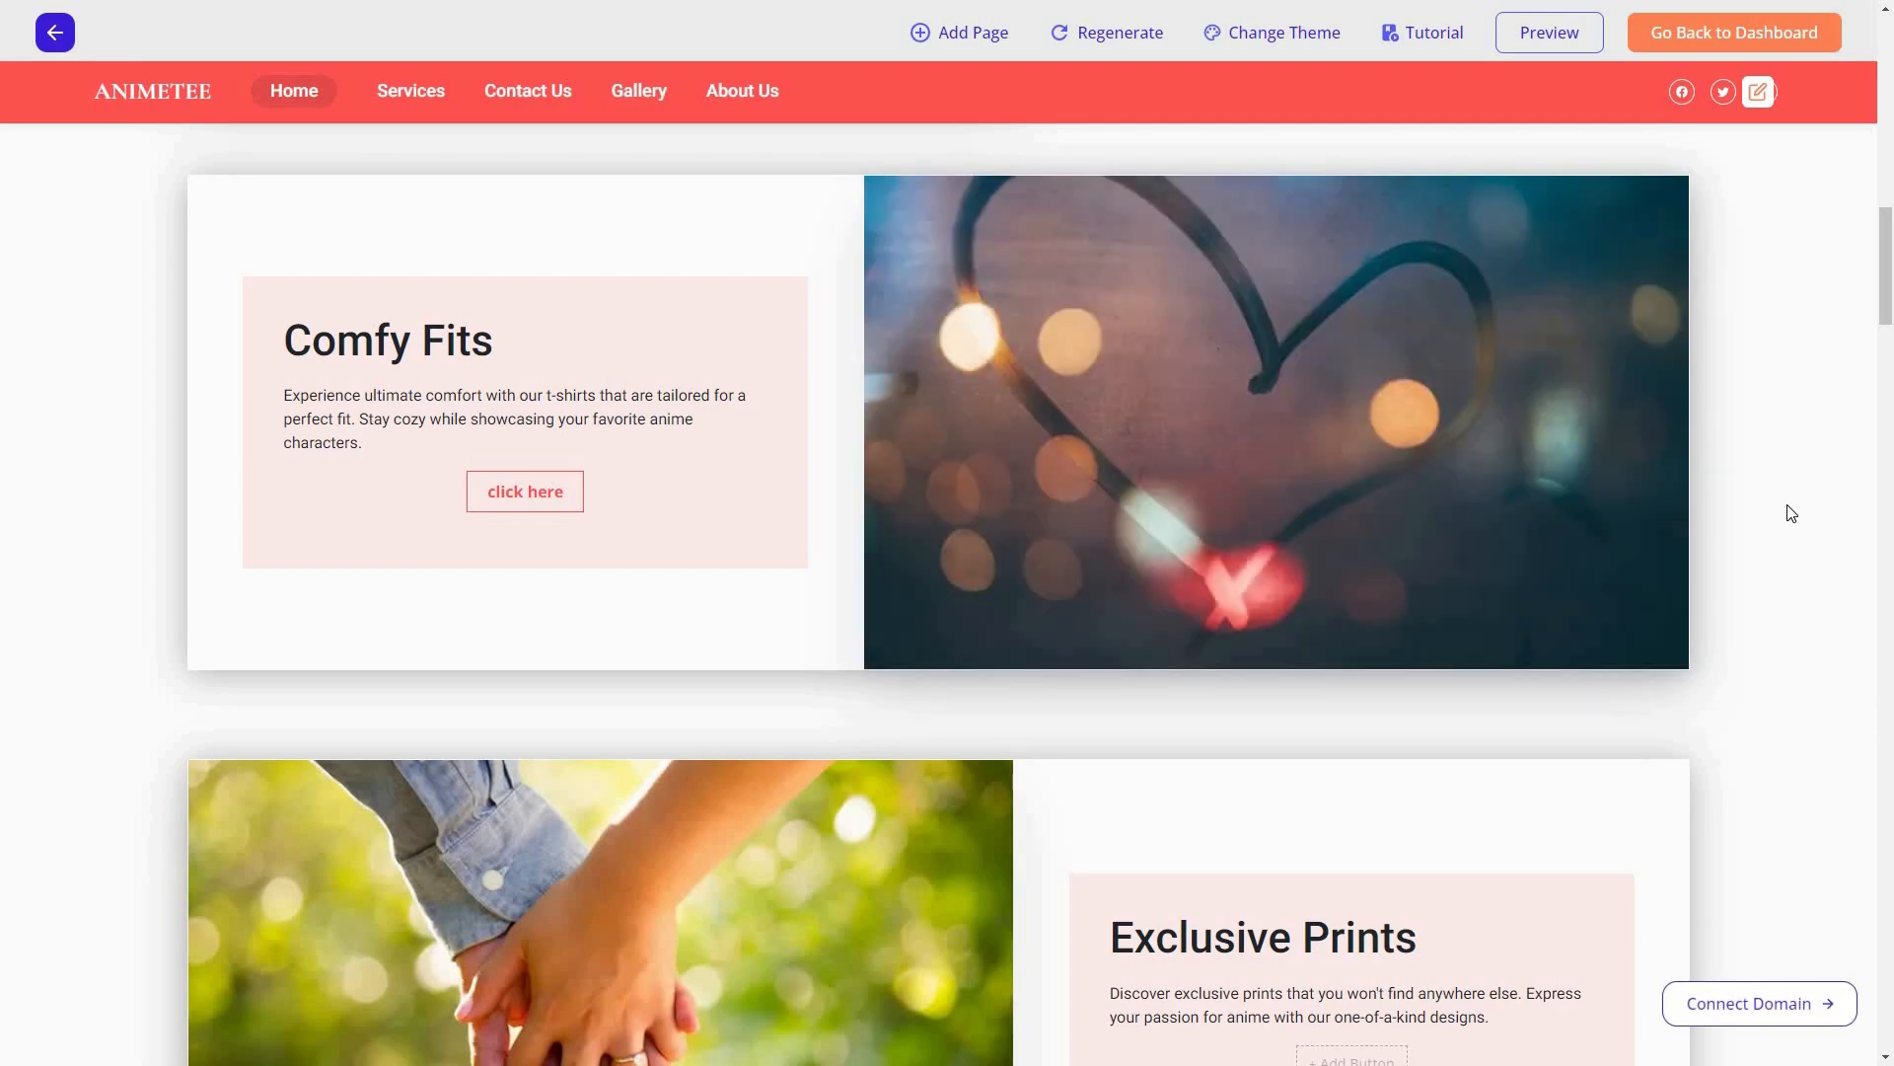
mouse_move(1283, 526)
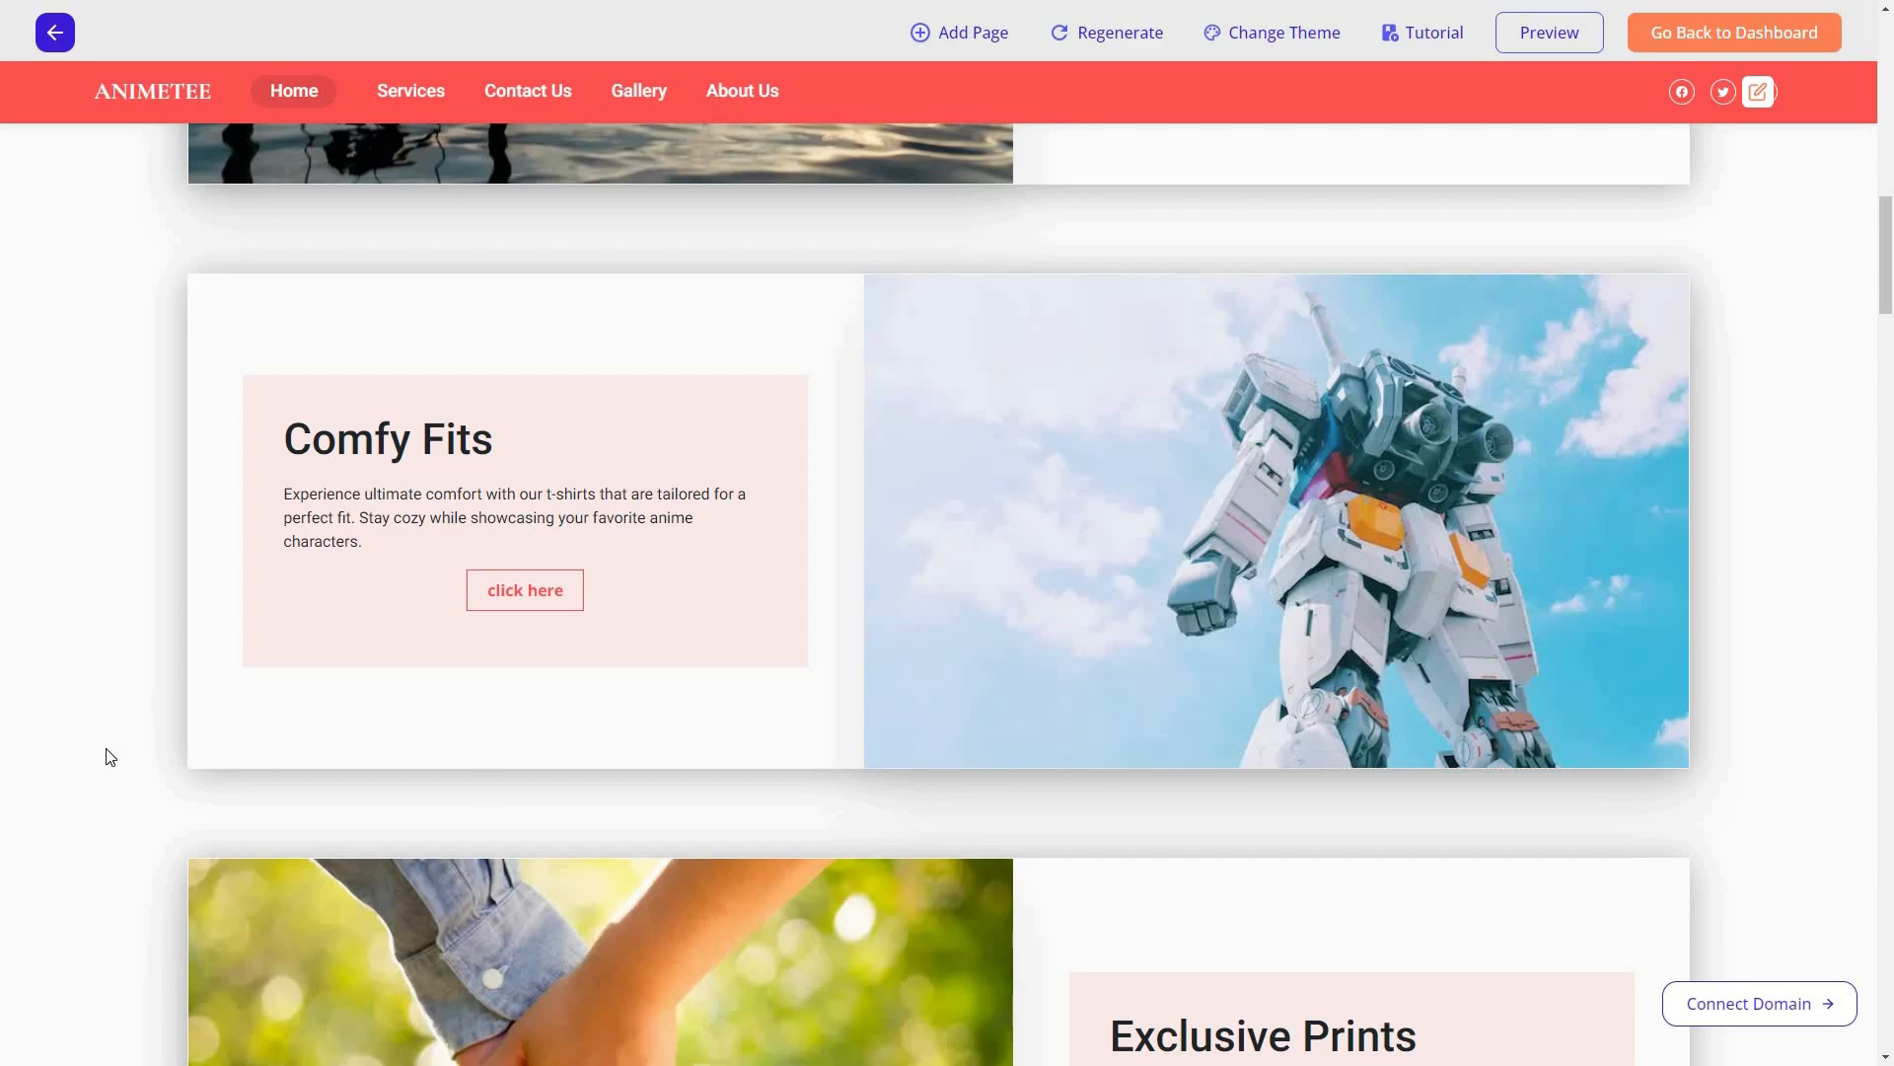
Step: Move the "Our Services" section up one place so it sits above "Featured Designs"
scroll(126, 671, down, 5)
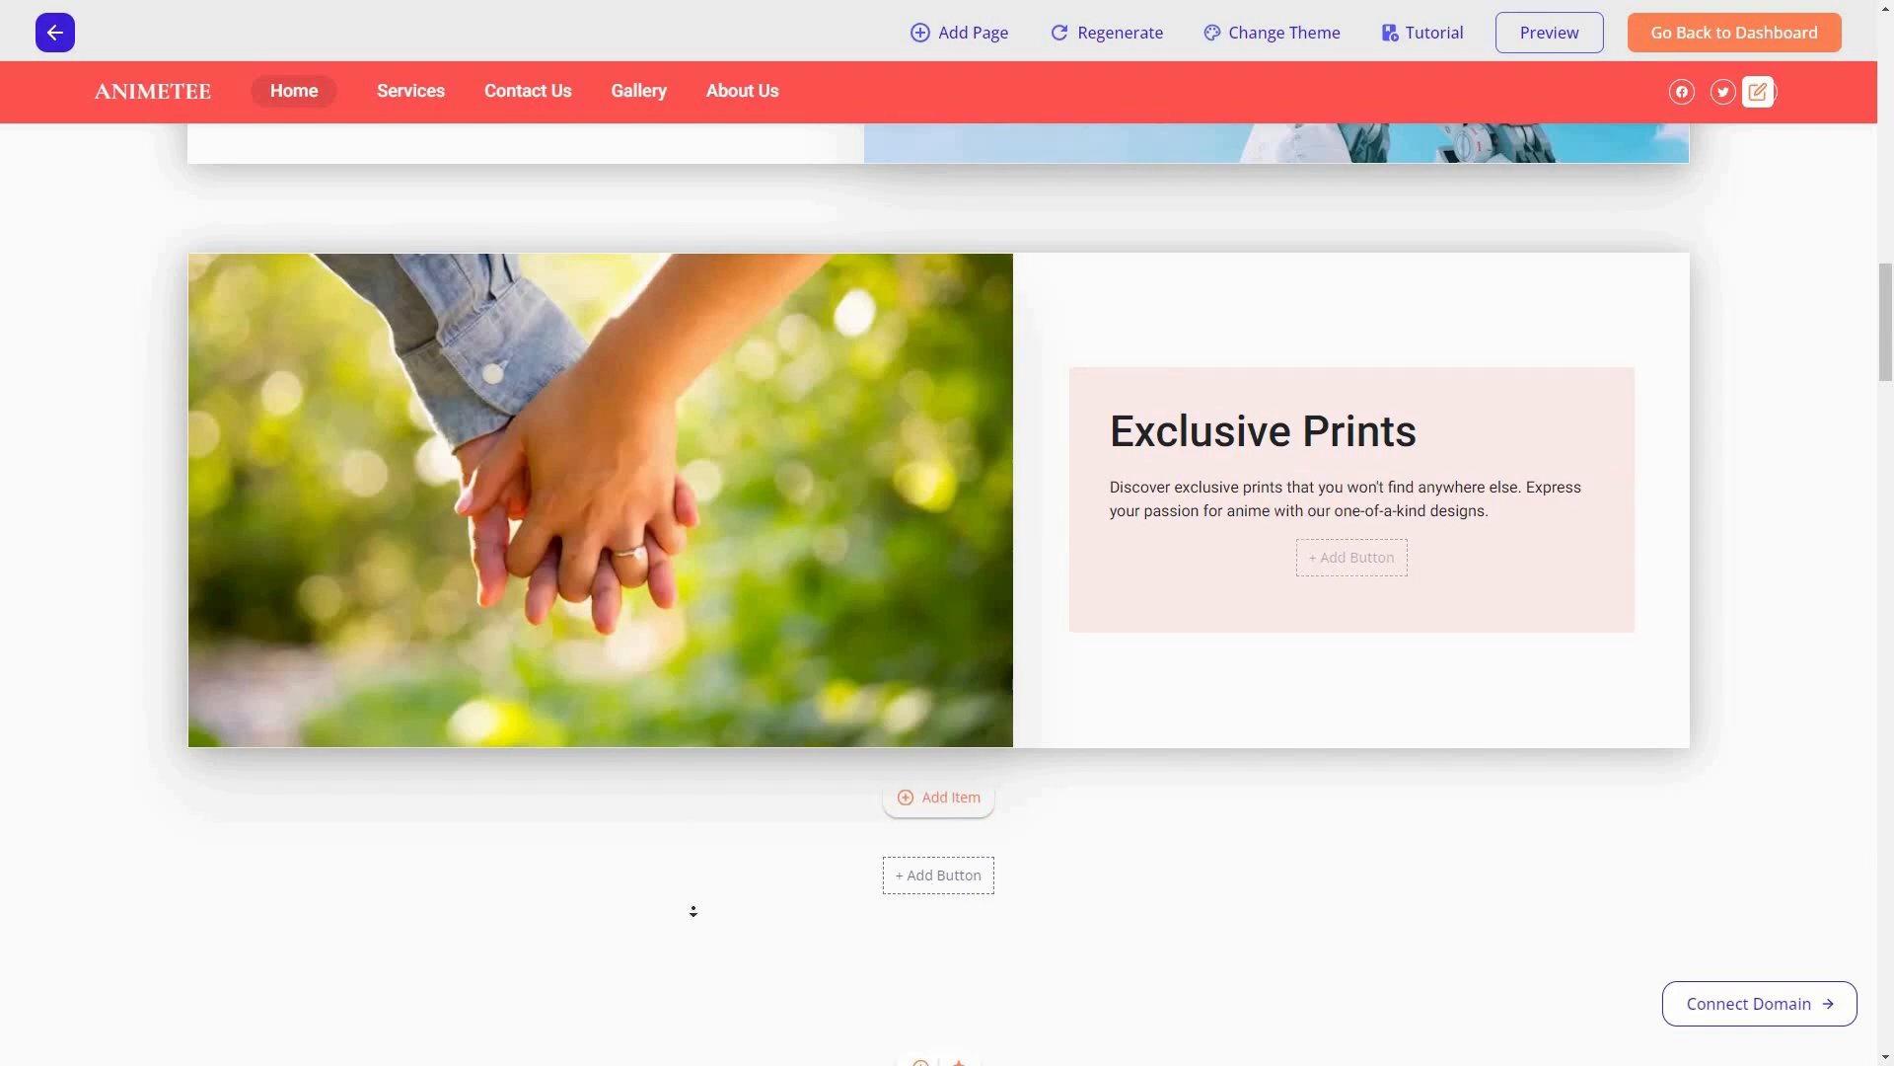
scroll(694, 911, down, 4)
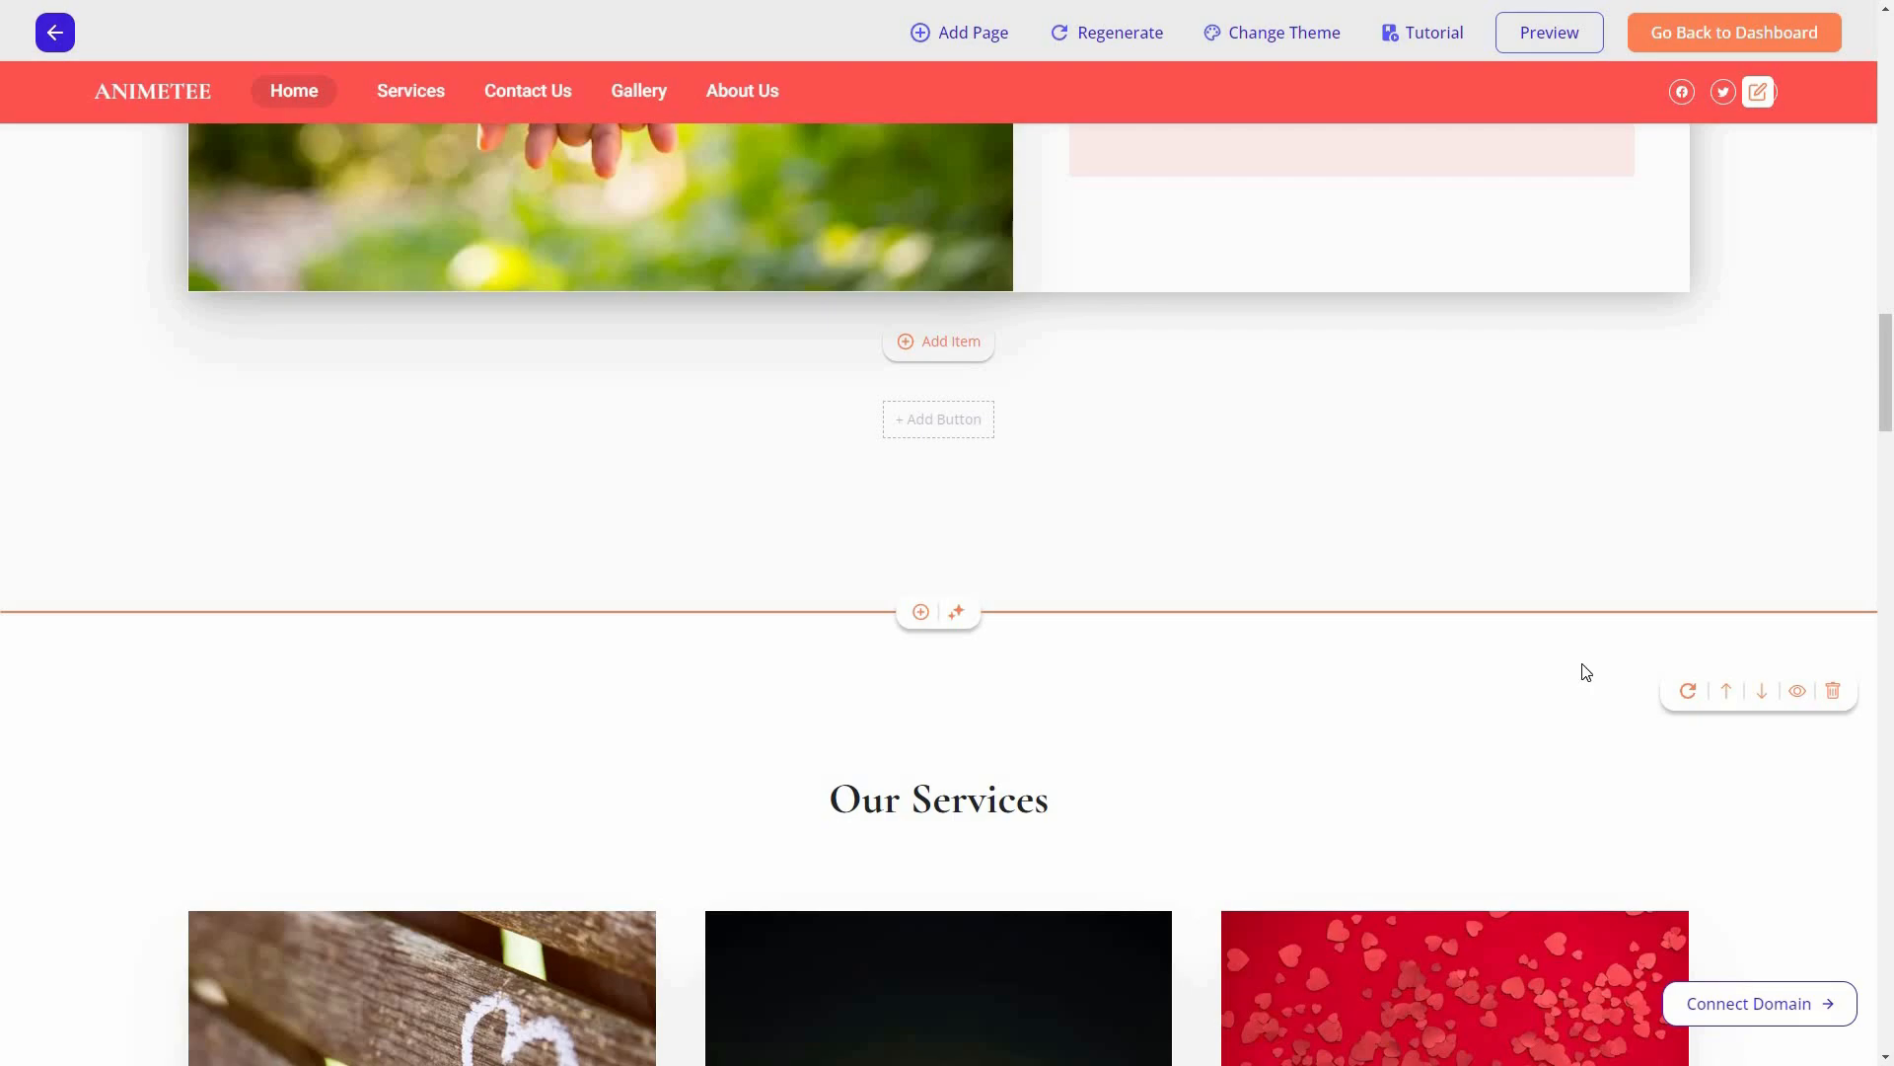
click(1727, 690)
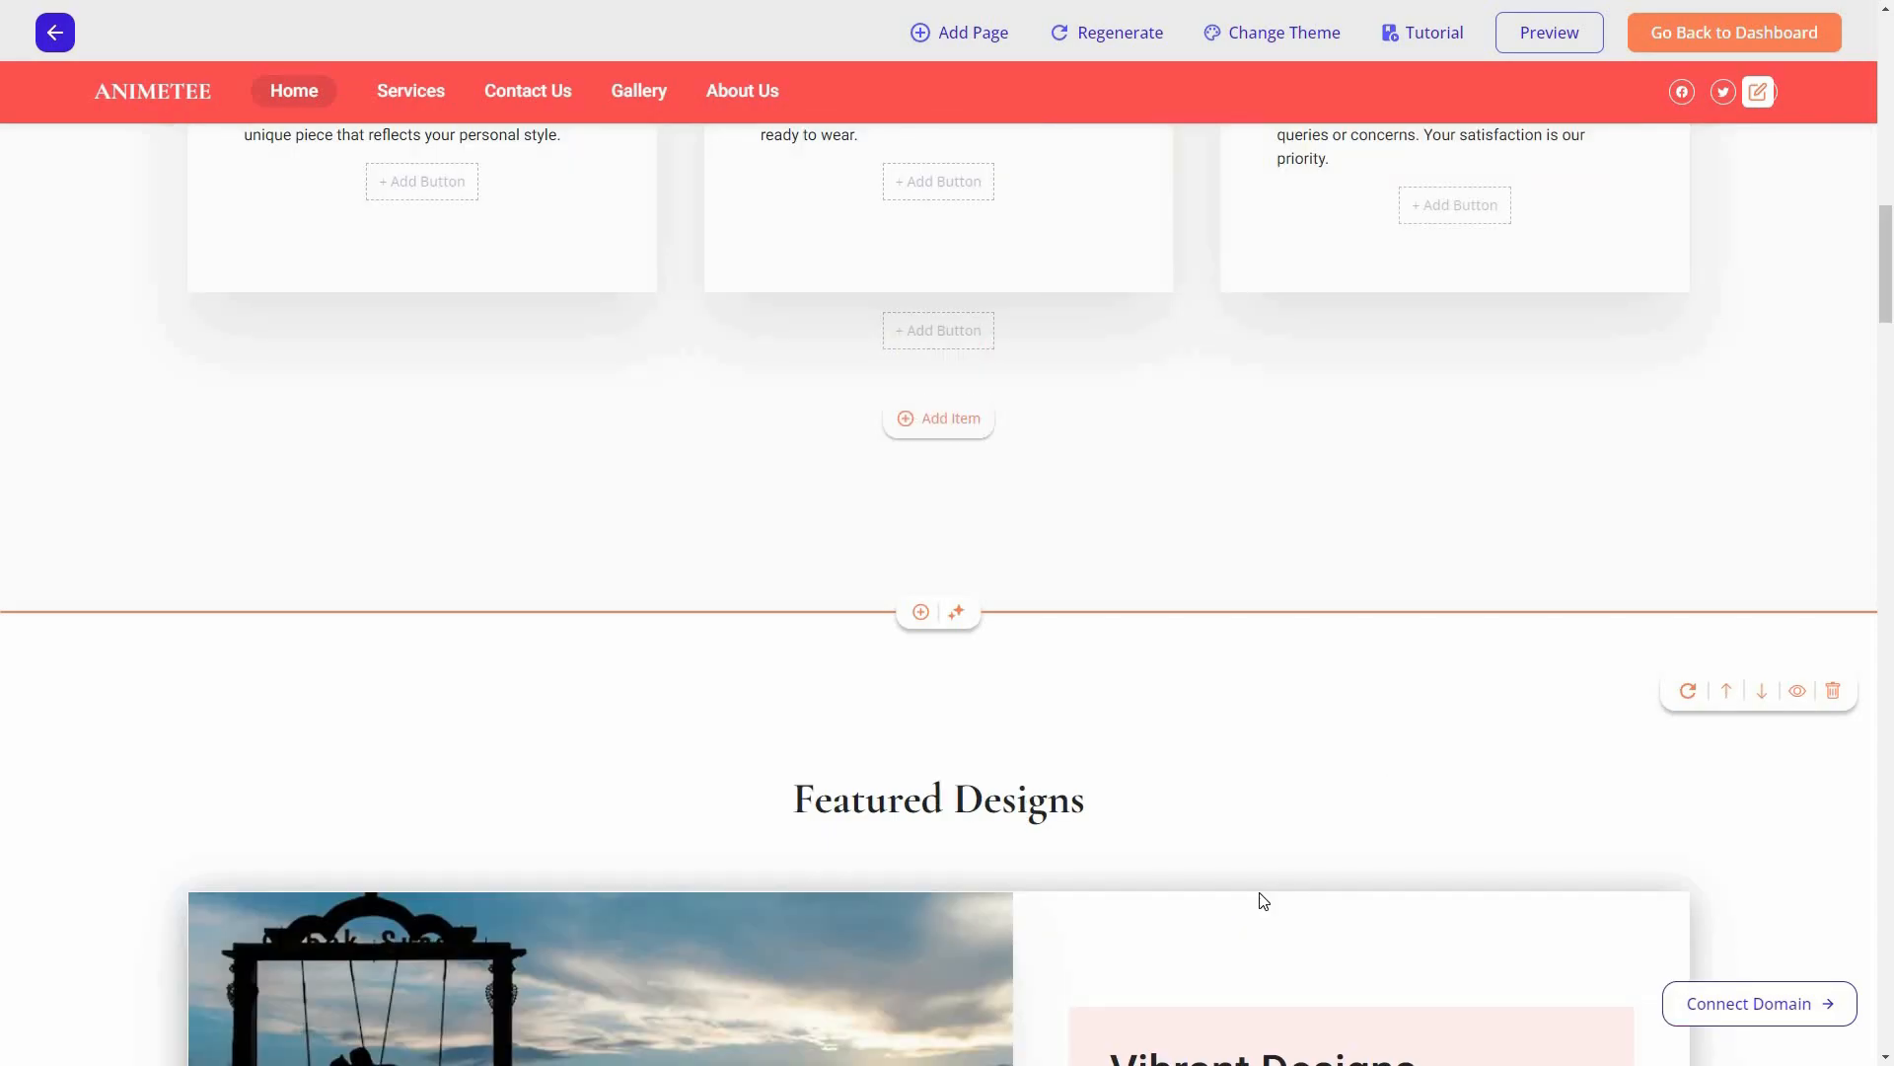
Step: Review the page types offered for a new page and close the selection without adding one
scroll(1058, 655, up, 10)
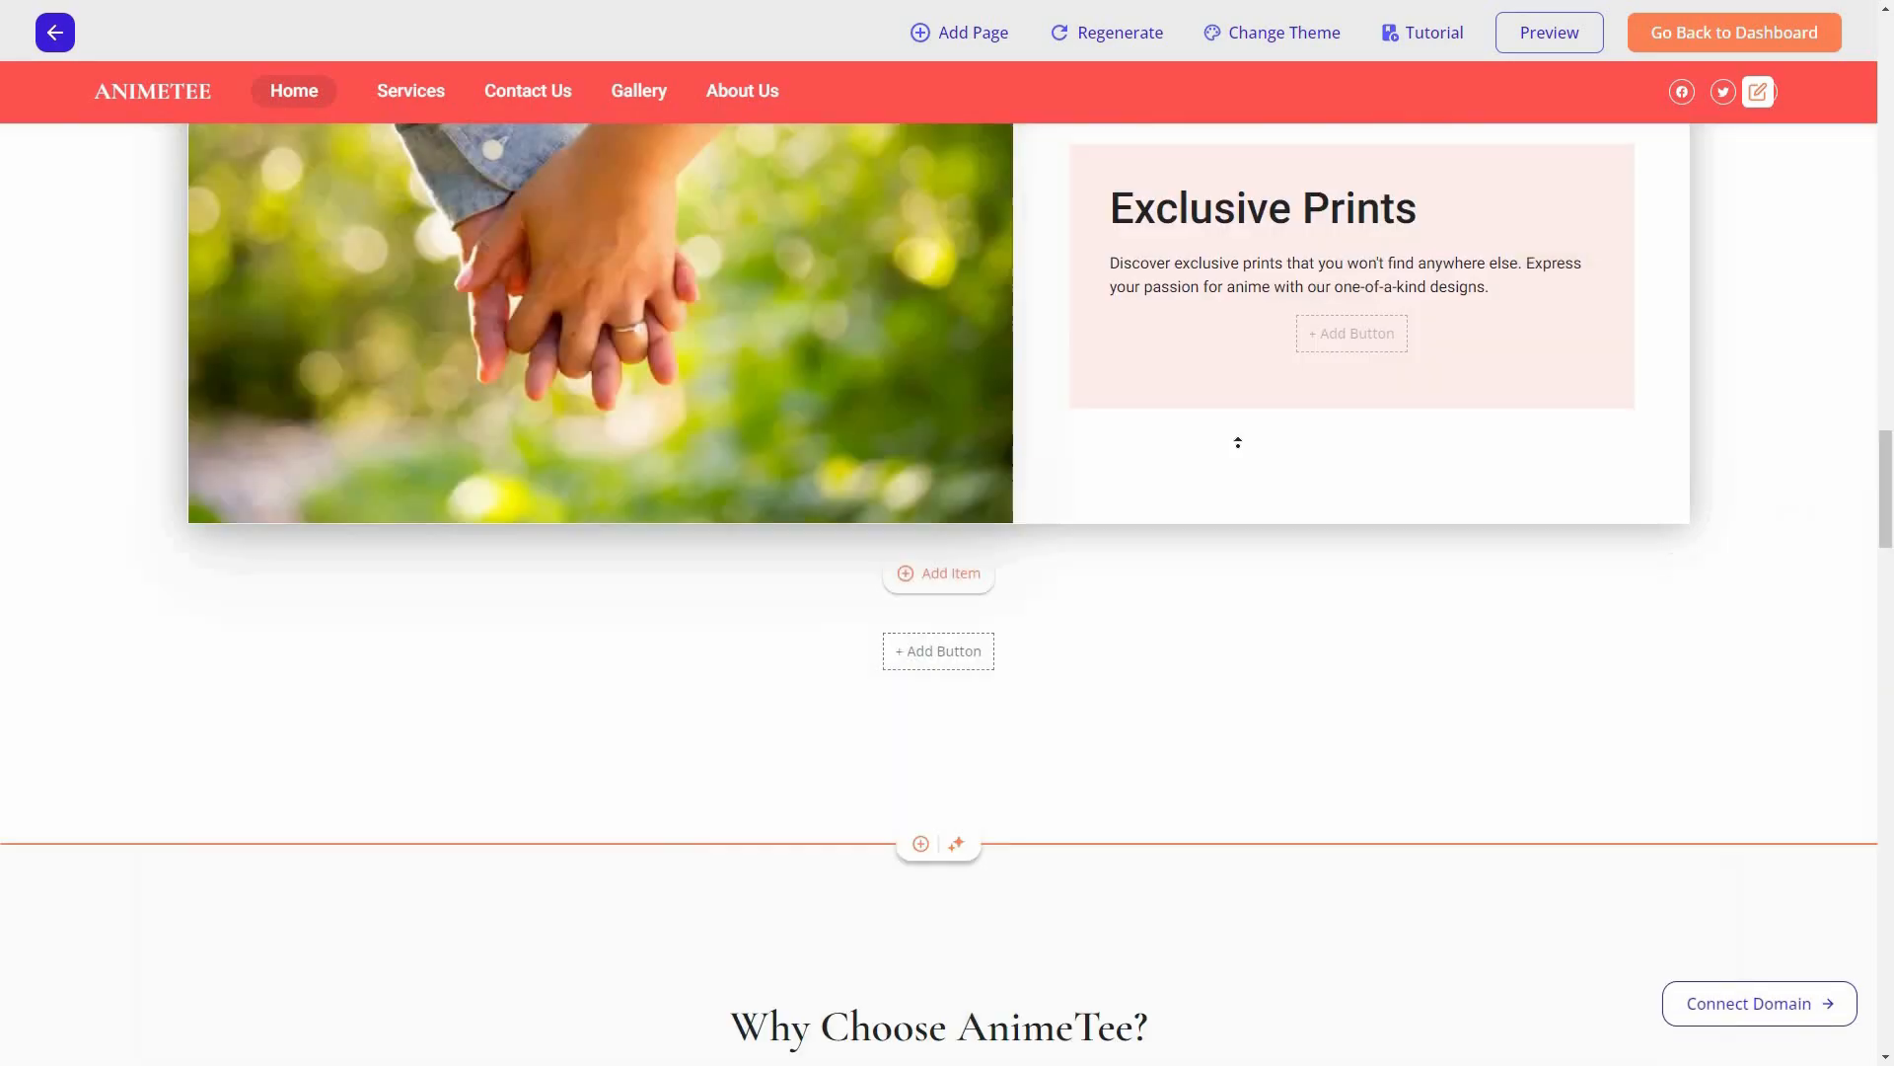
scroll(1325, 331, up, 3)
scroll(1325, 331, up, 20)
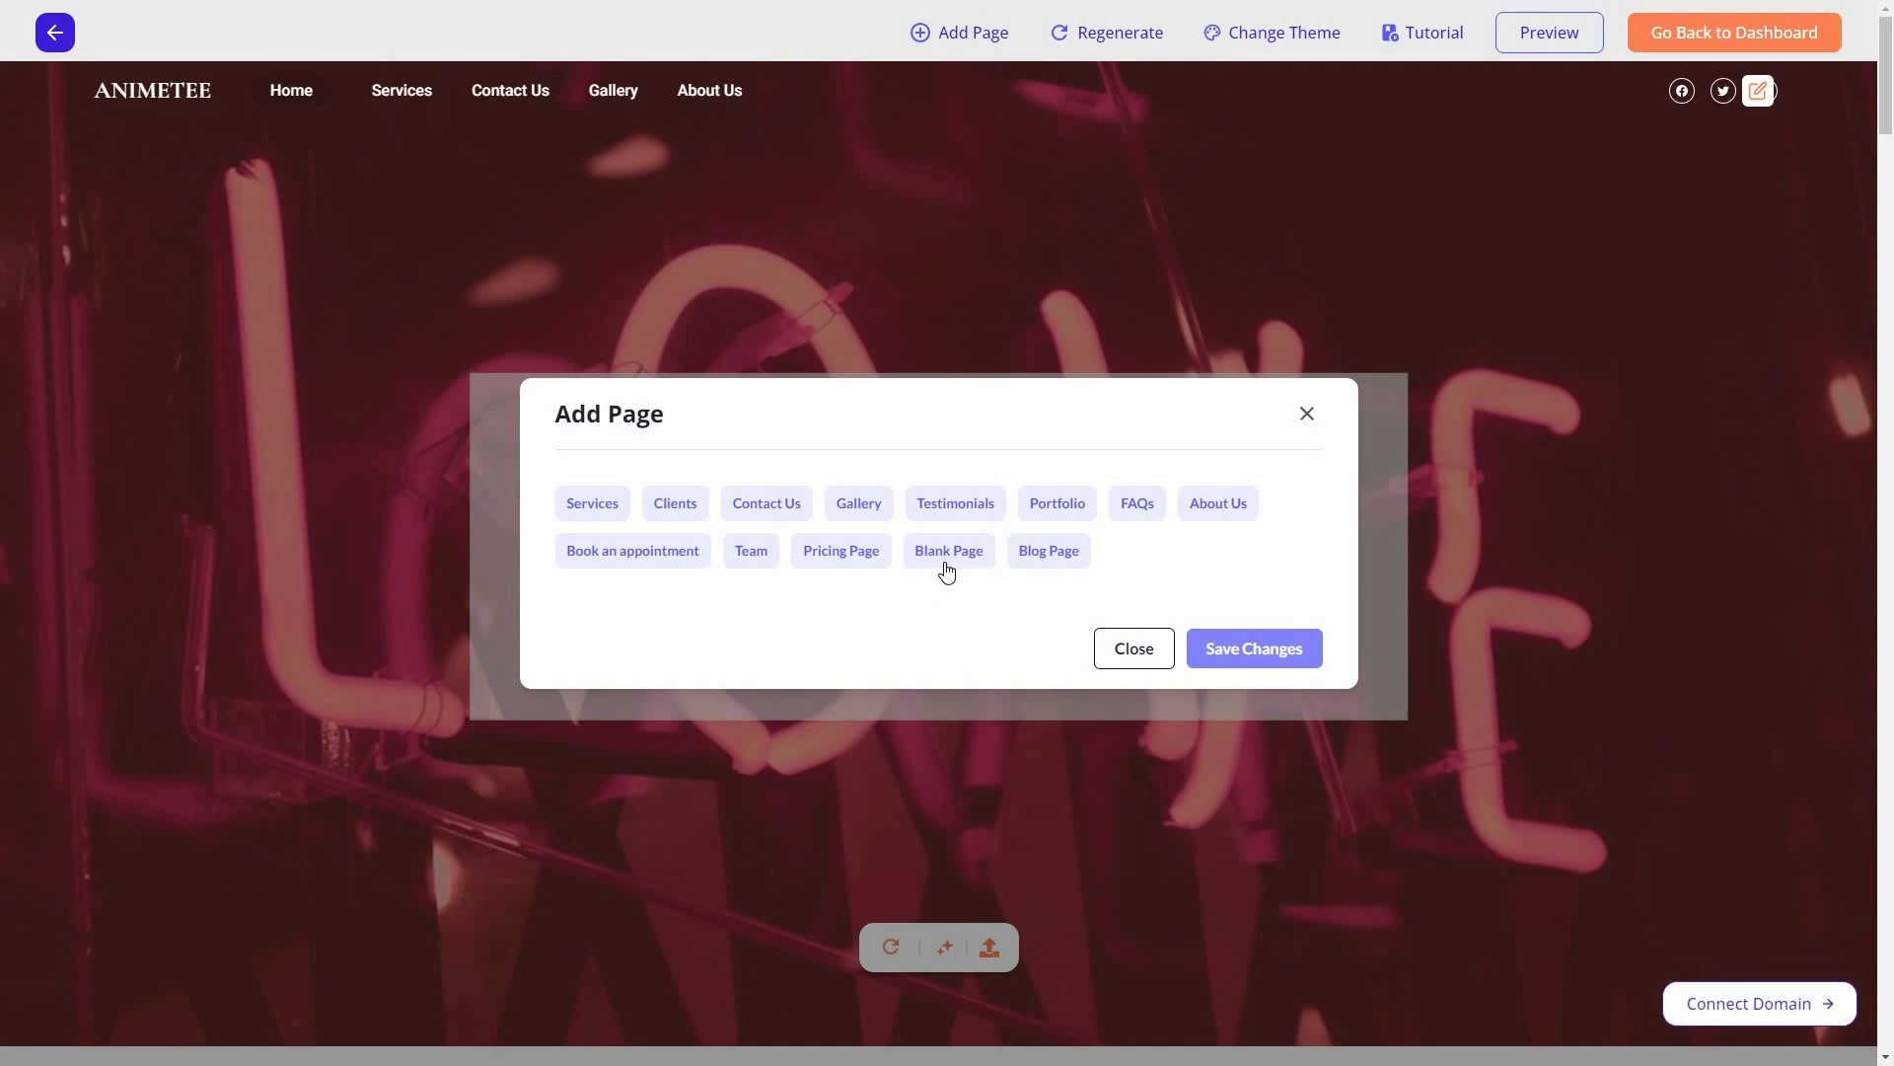
click(1145, 653)
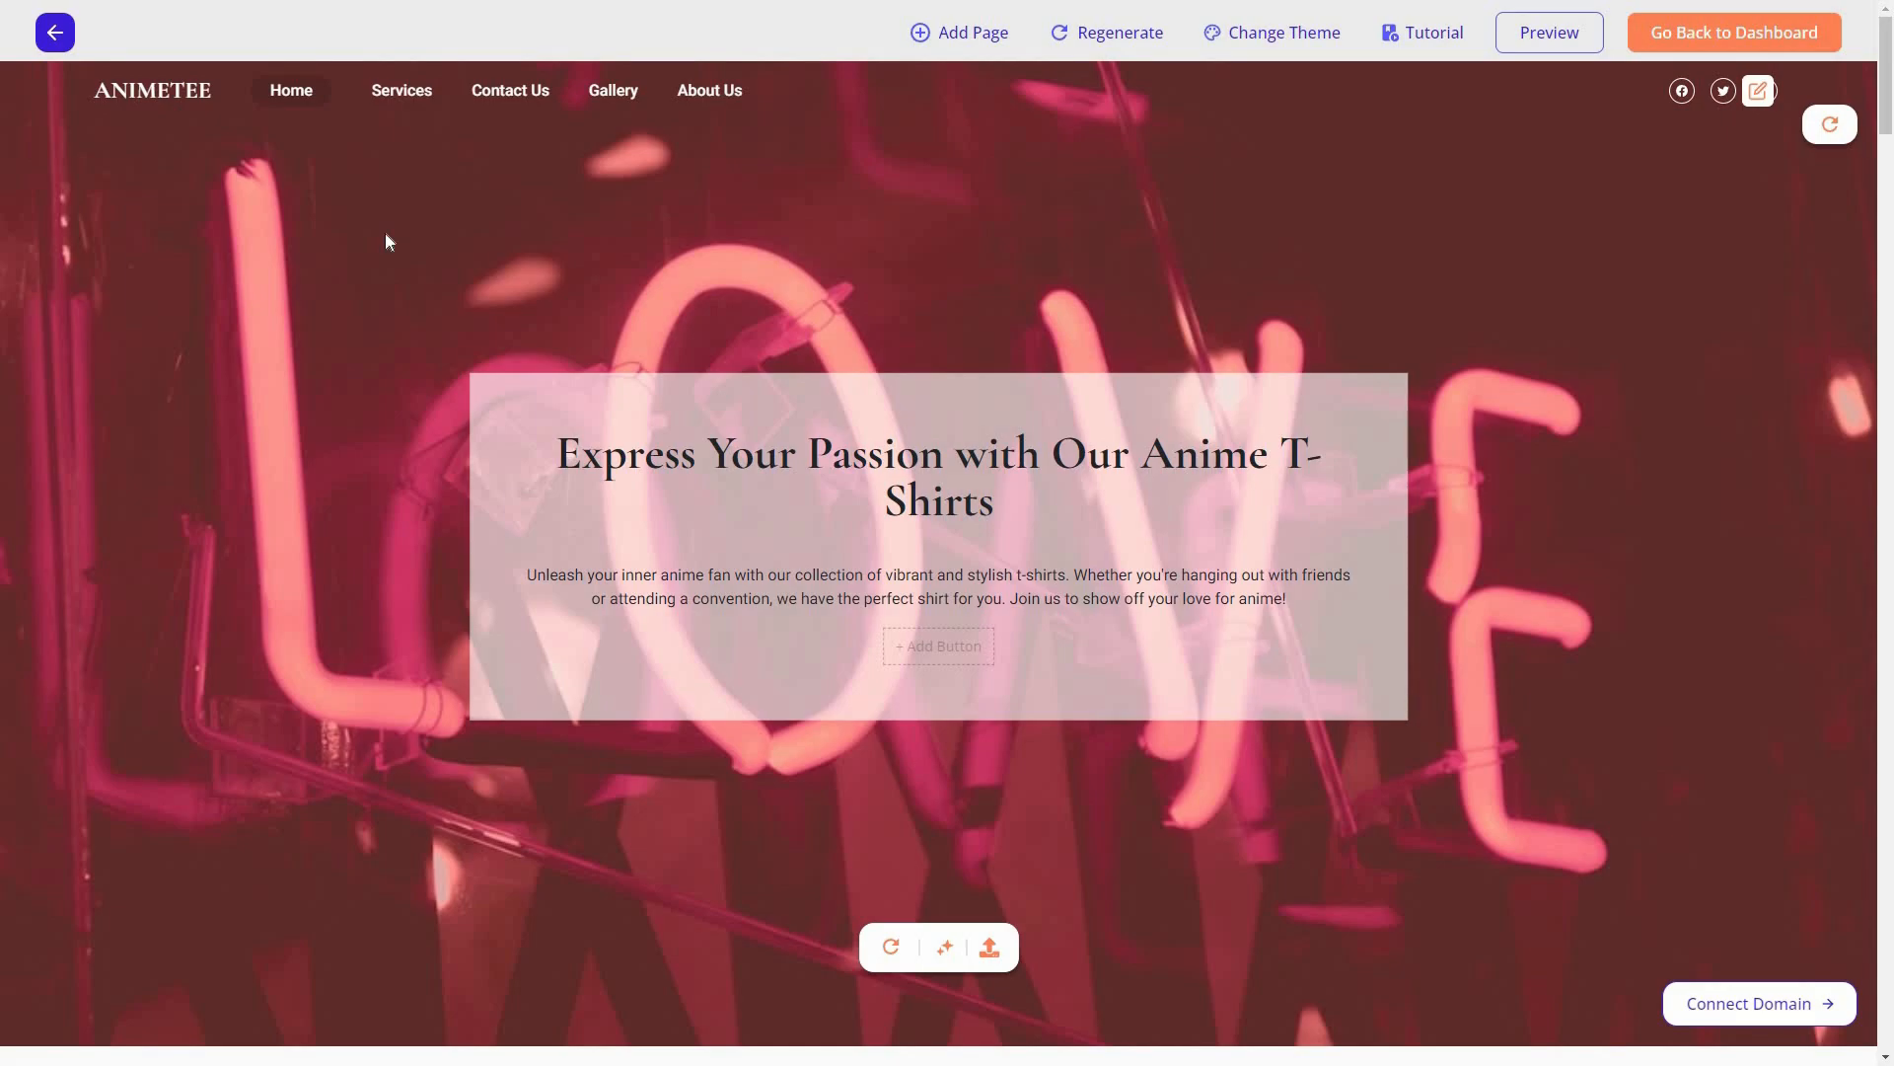
Step: Open the site's Services page and look through its banner, service list and "What makes us Different from Others ?" section
click(412, 100)
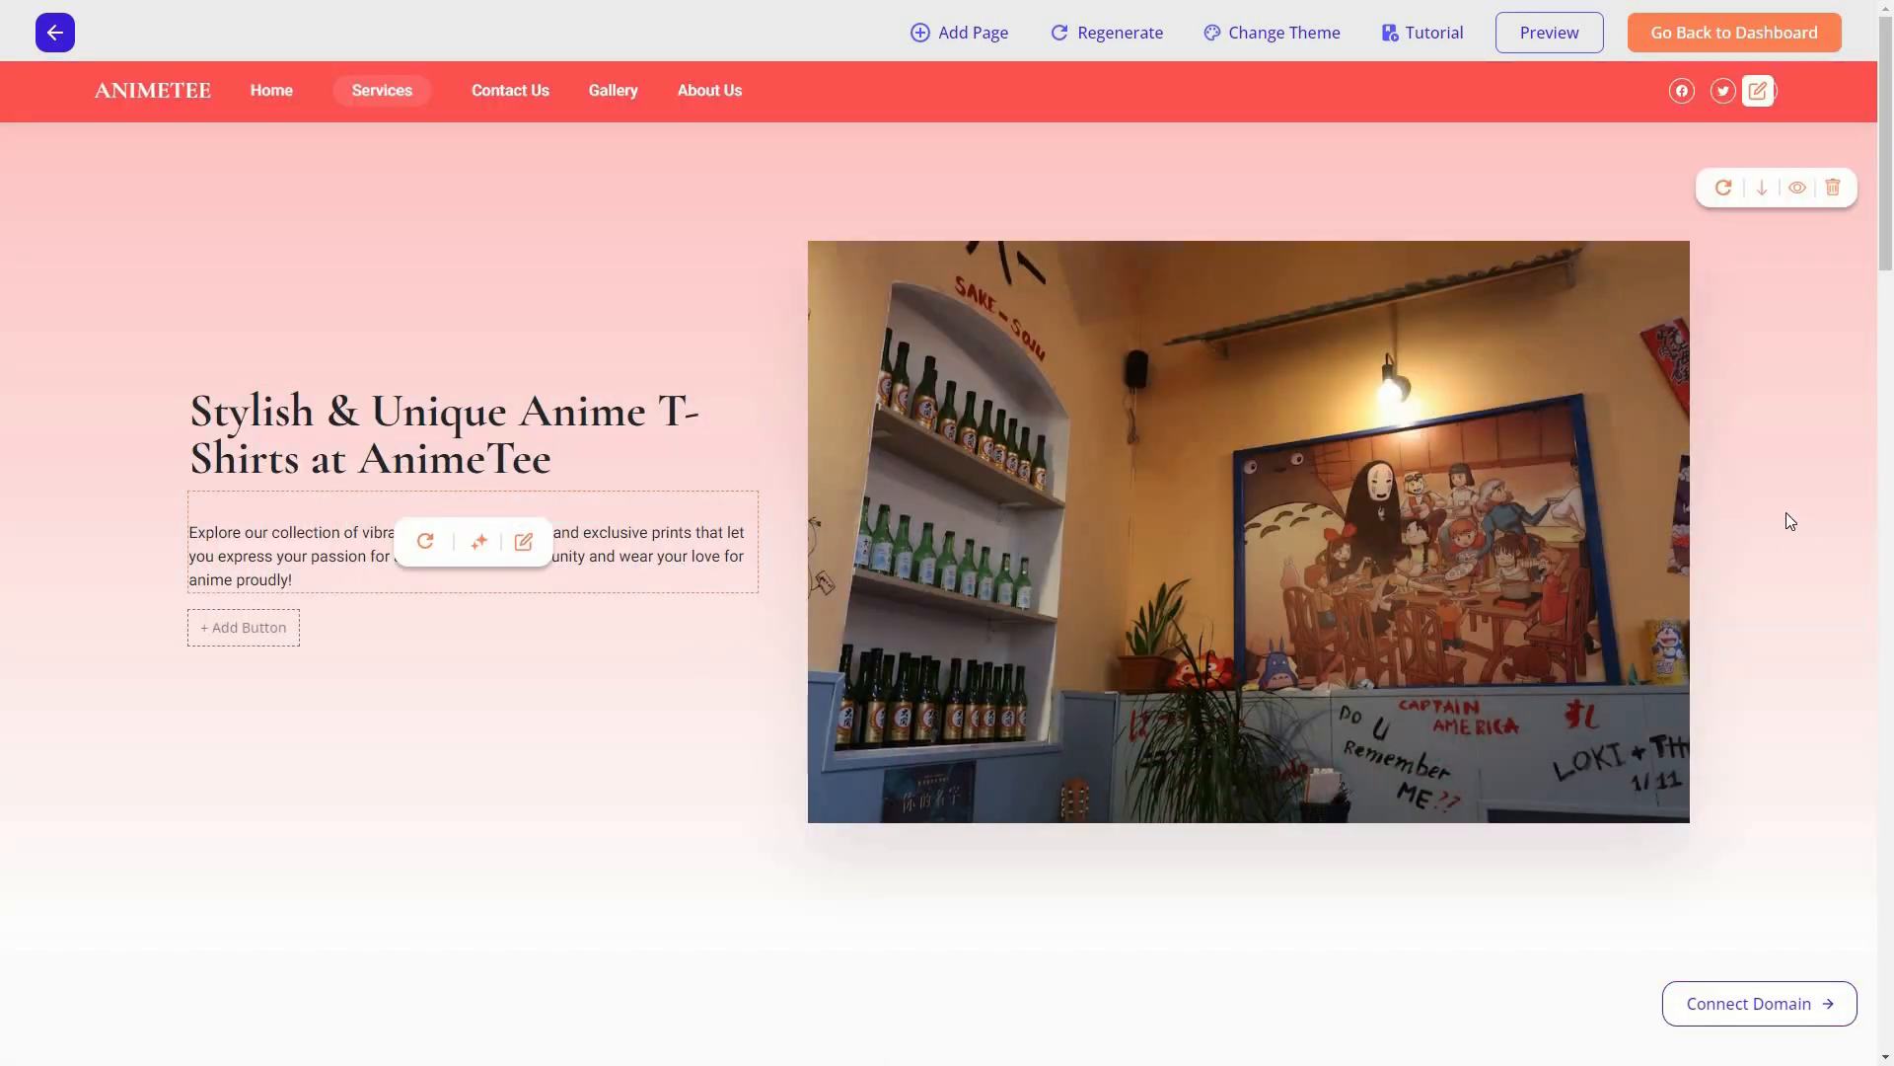
scroll(1015, 417, down, 9)
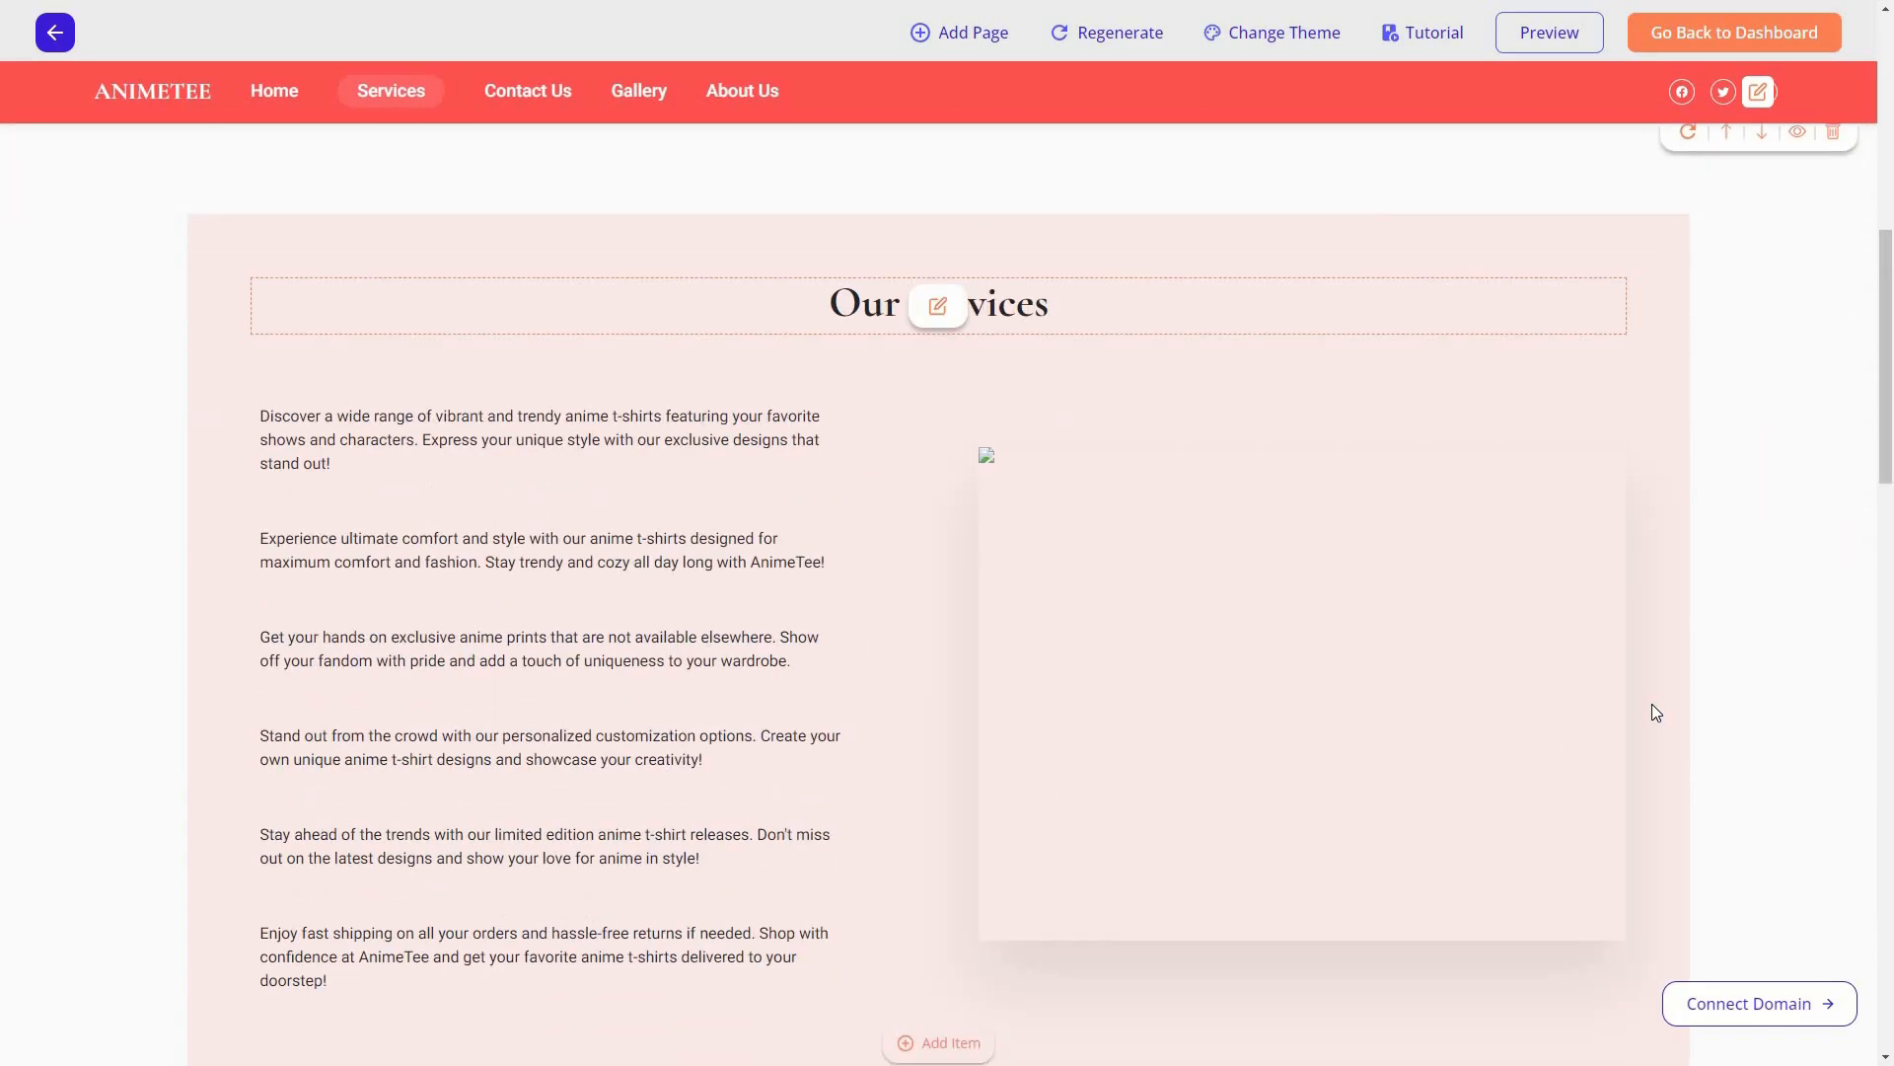
scroll(1744, 667, down, 10)
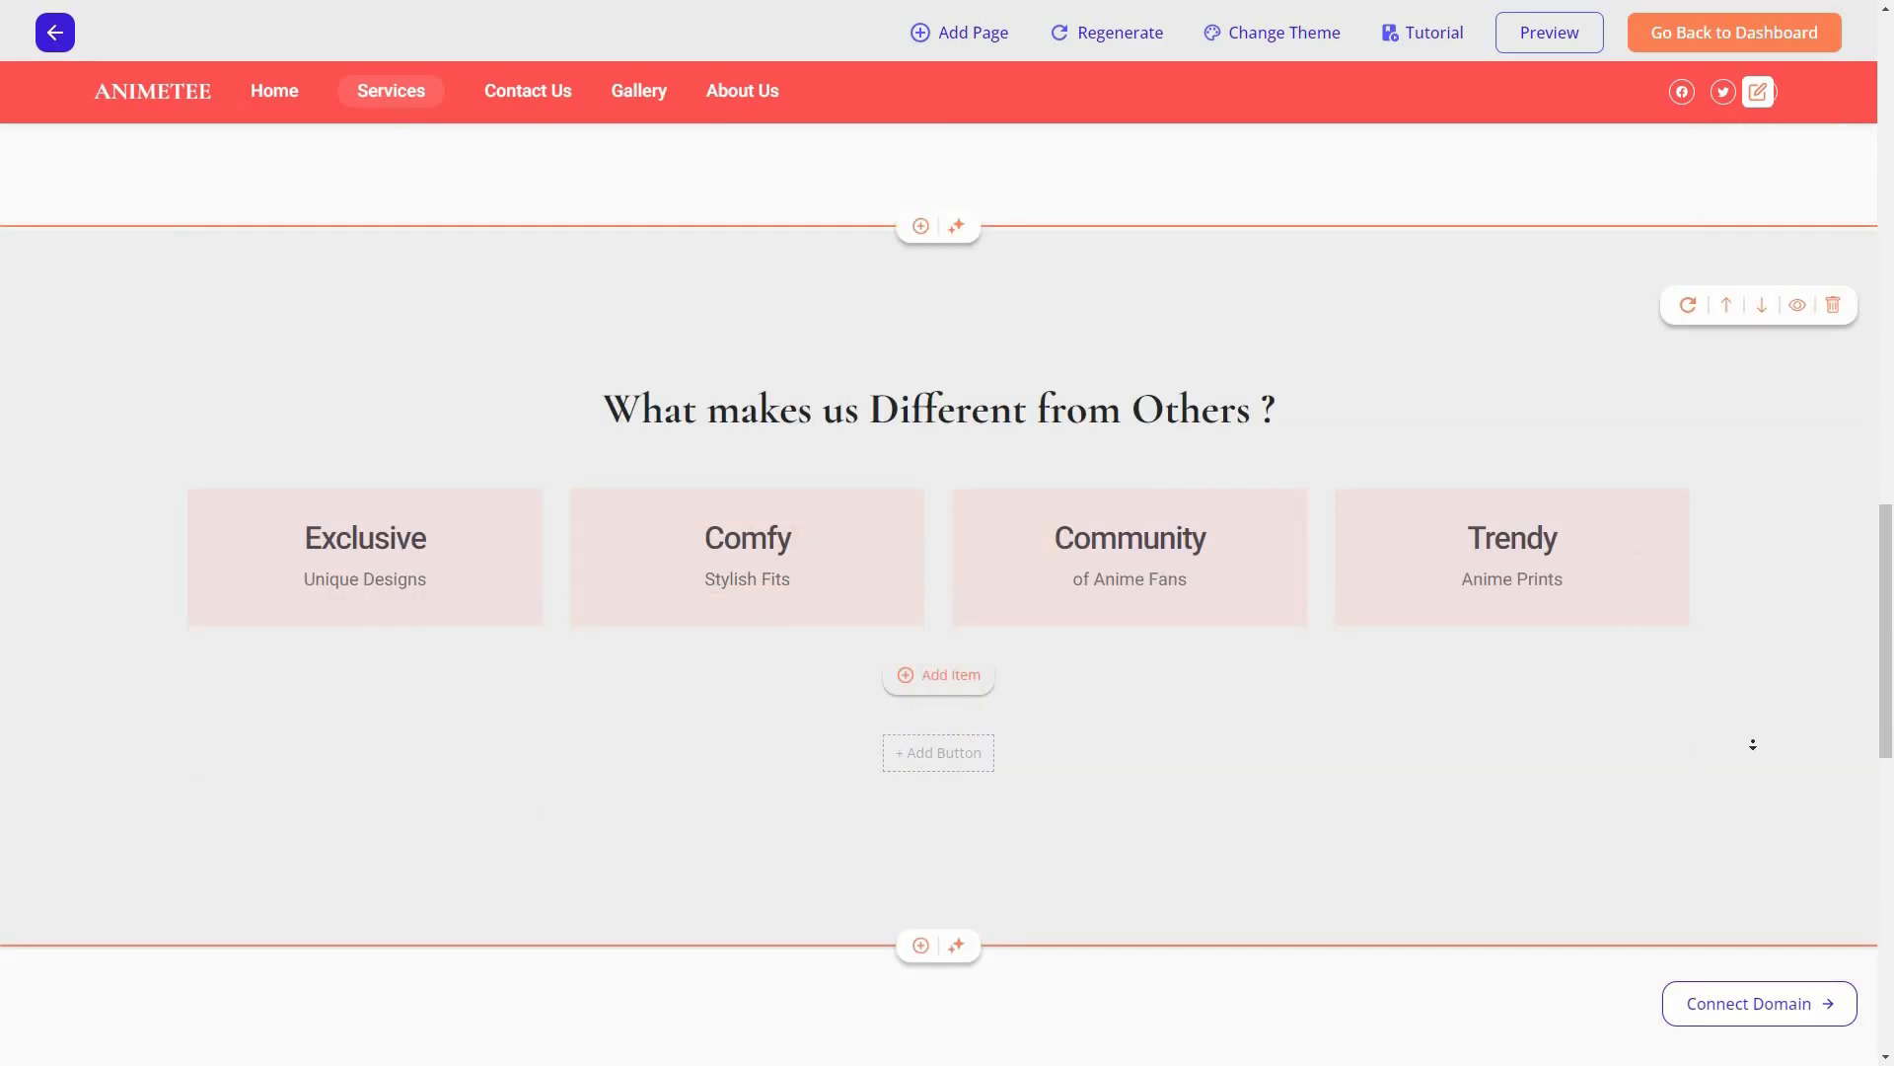
scroll(1751, 746, down, 8)
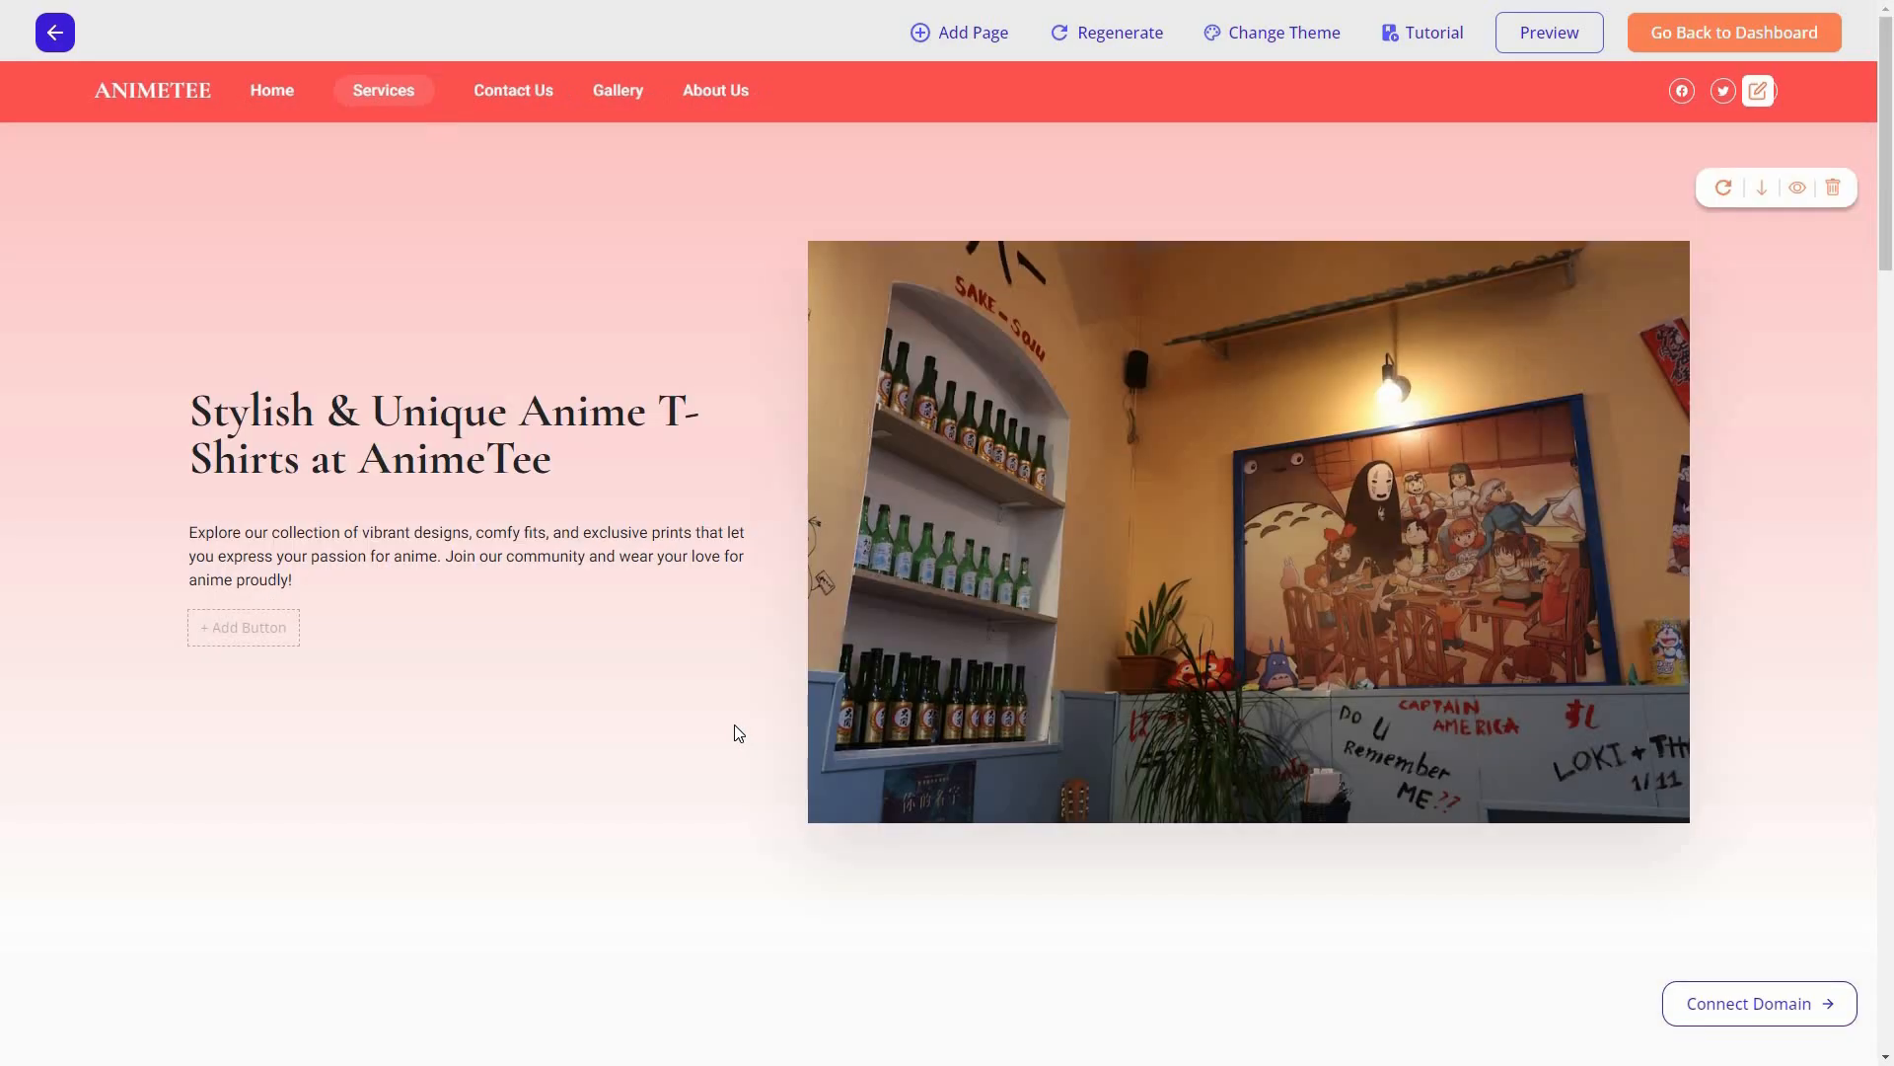
Step: Open the Contact Us page and inspect the edit options for its heading text, contact details and message form without saving changes
click(540, 92)
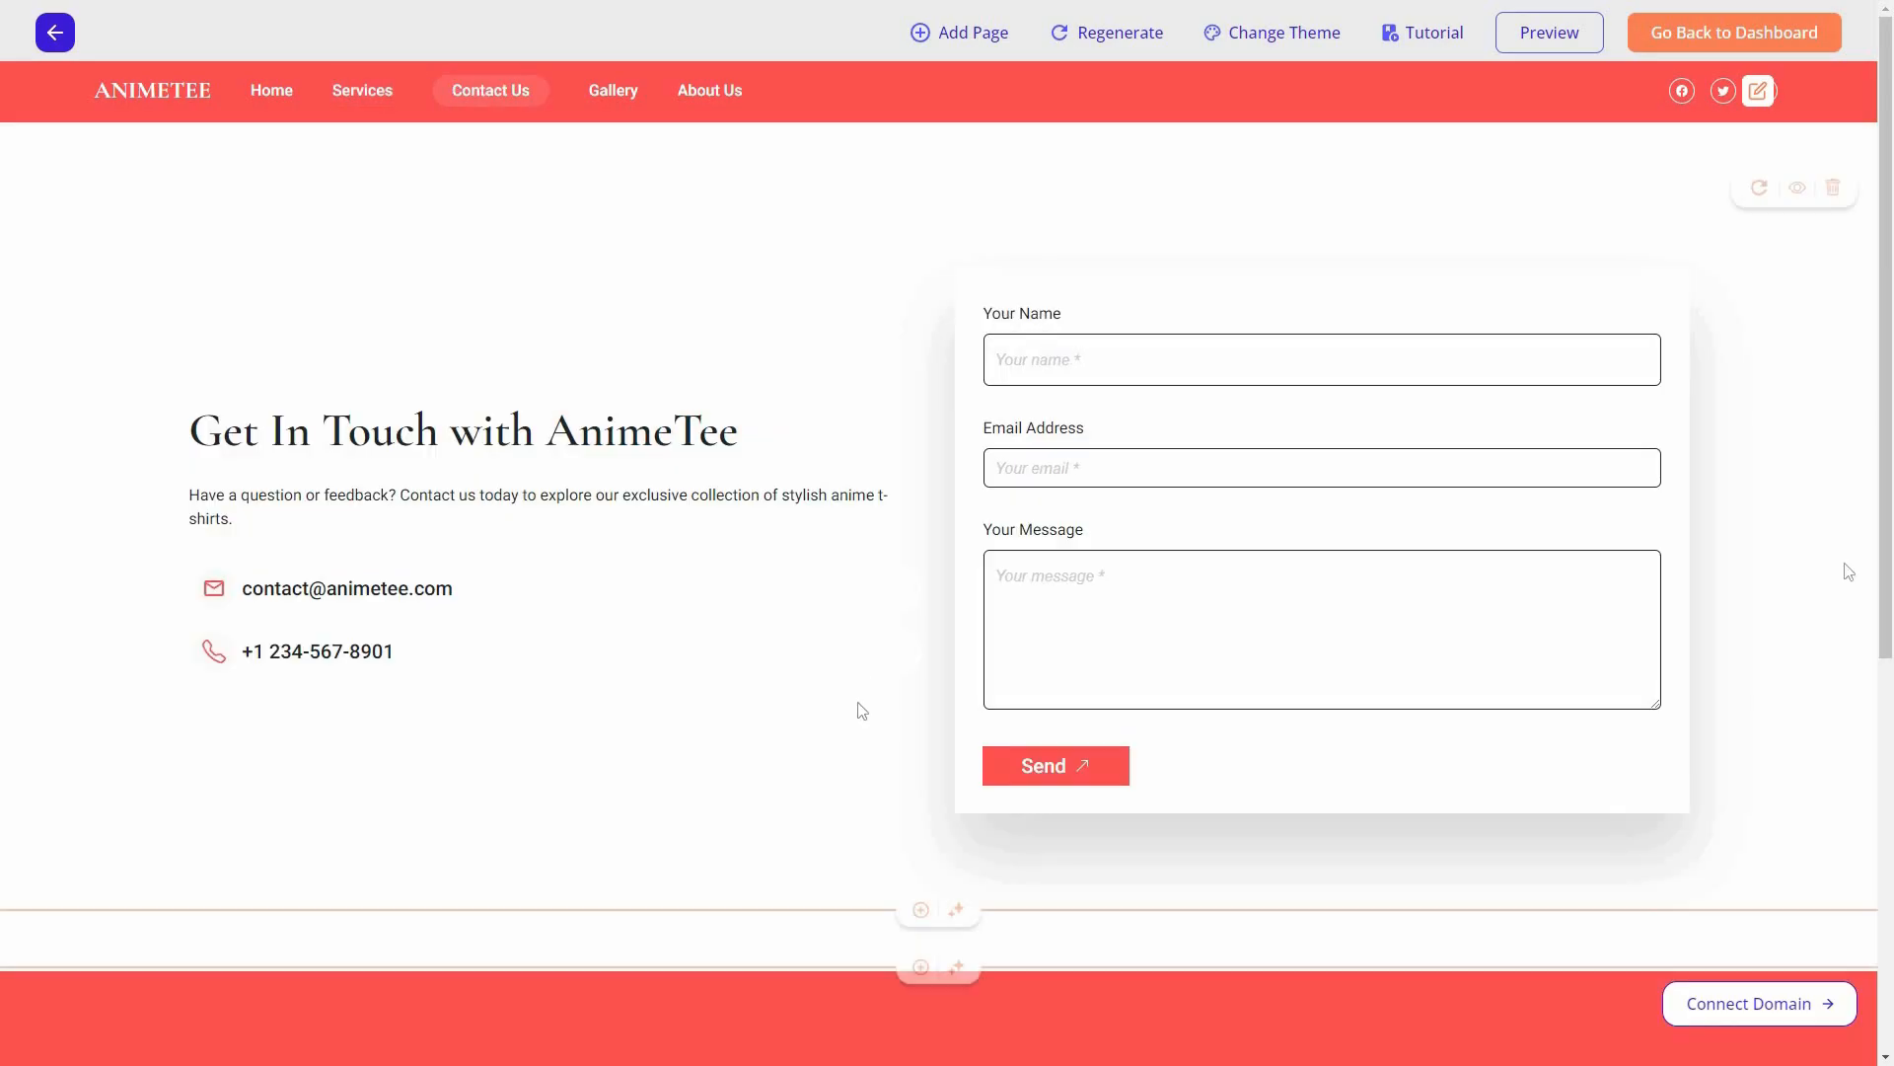
scroll(1770, 389, down, 3)
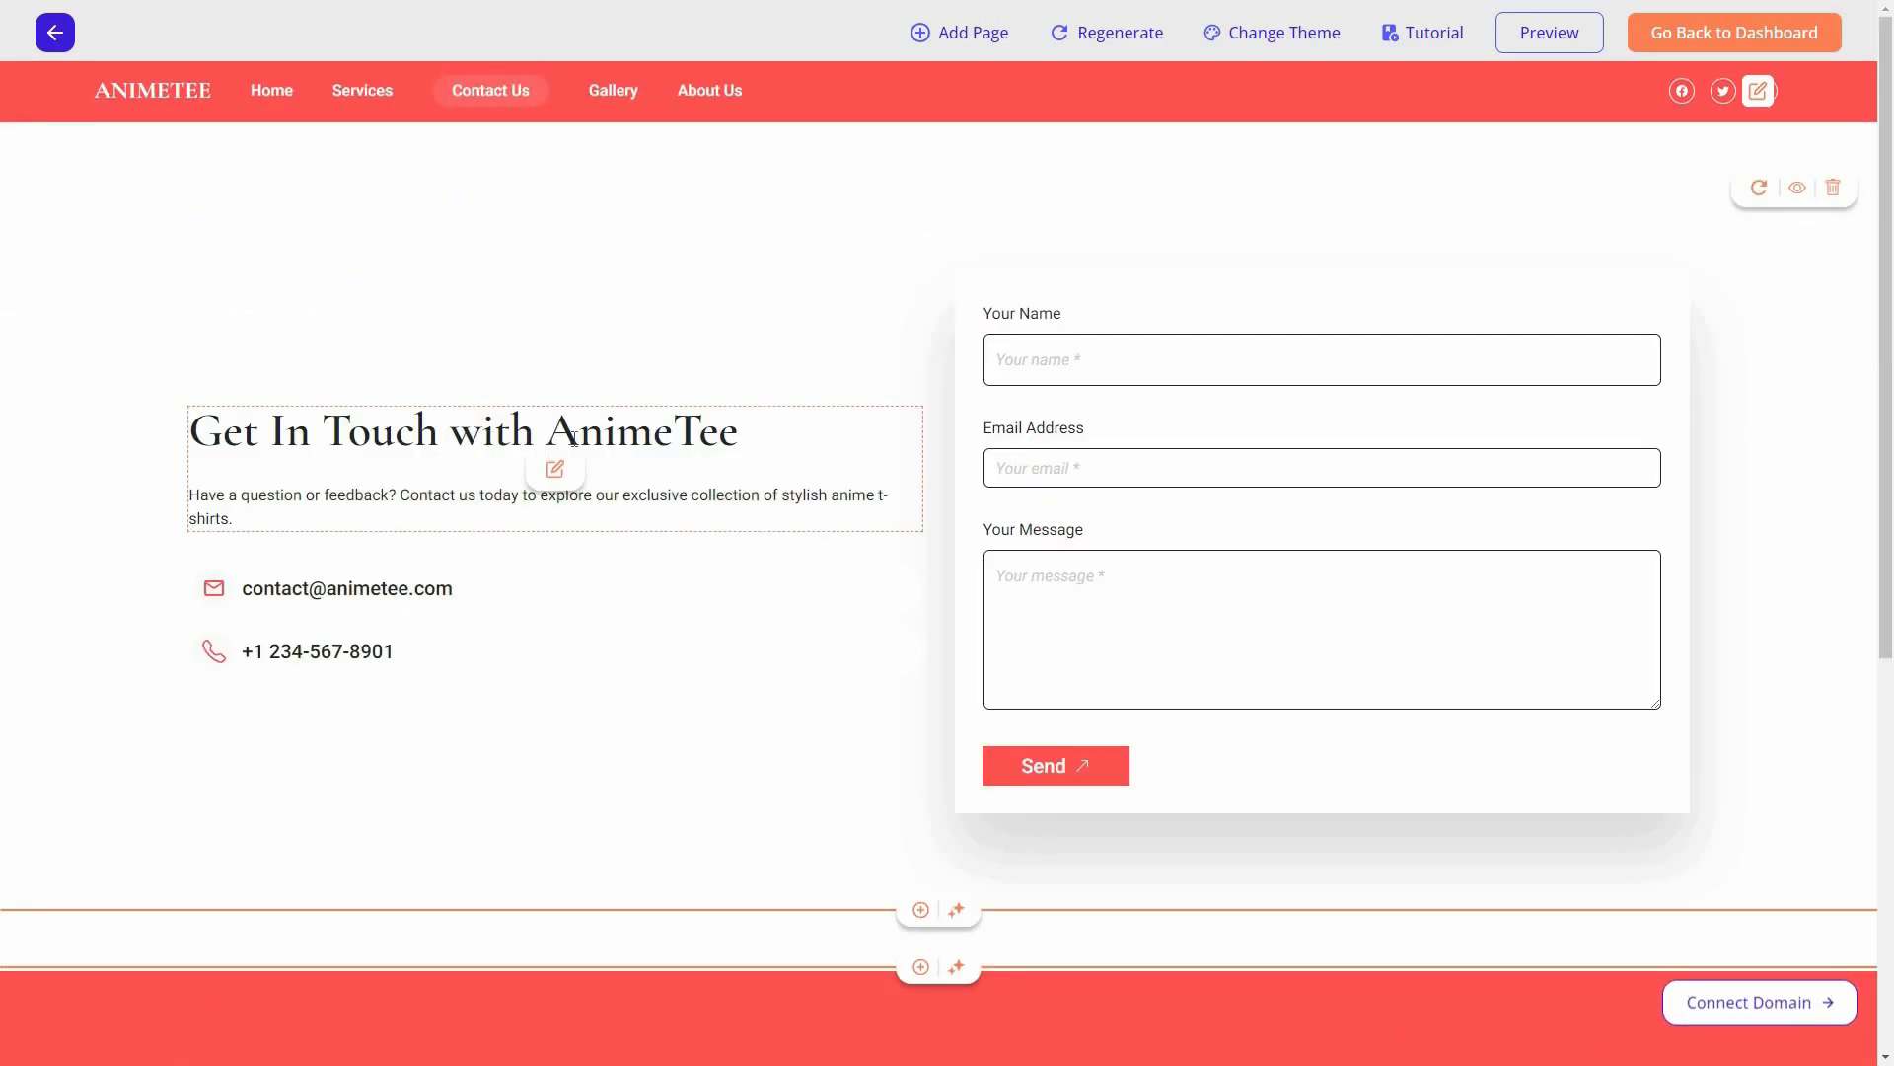
click(555, 470)
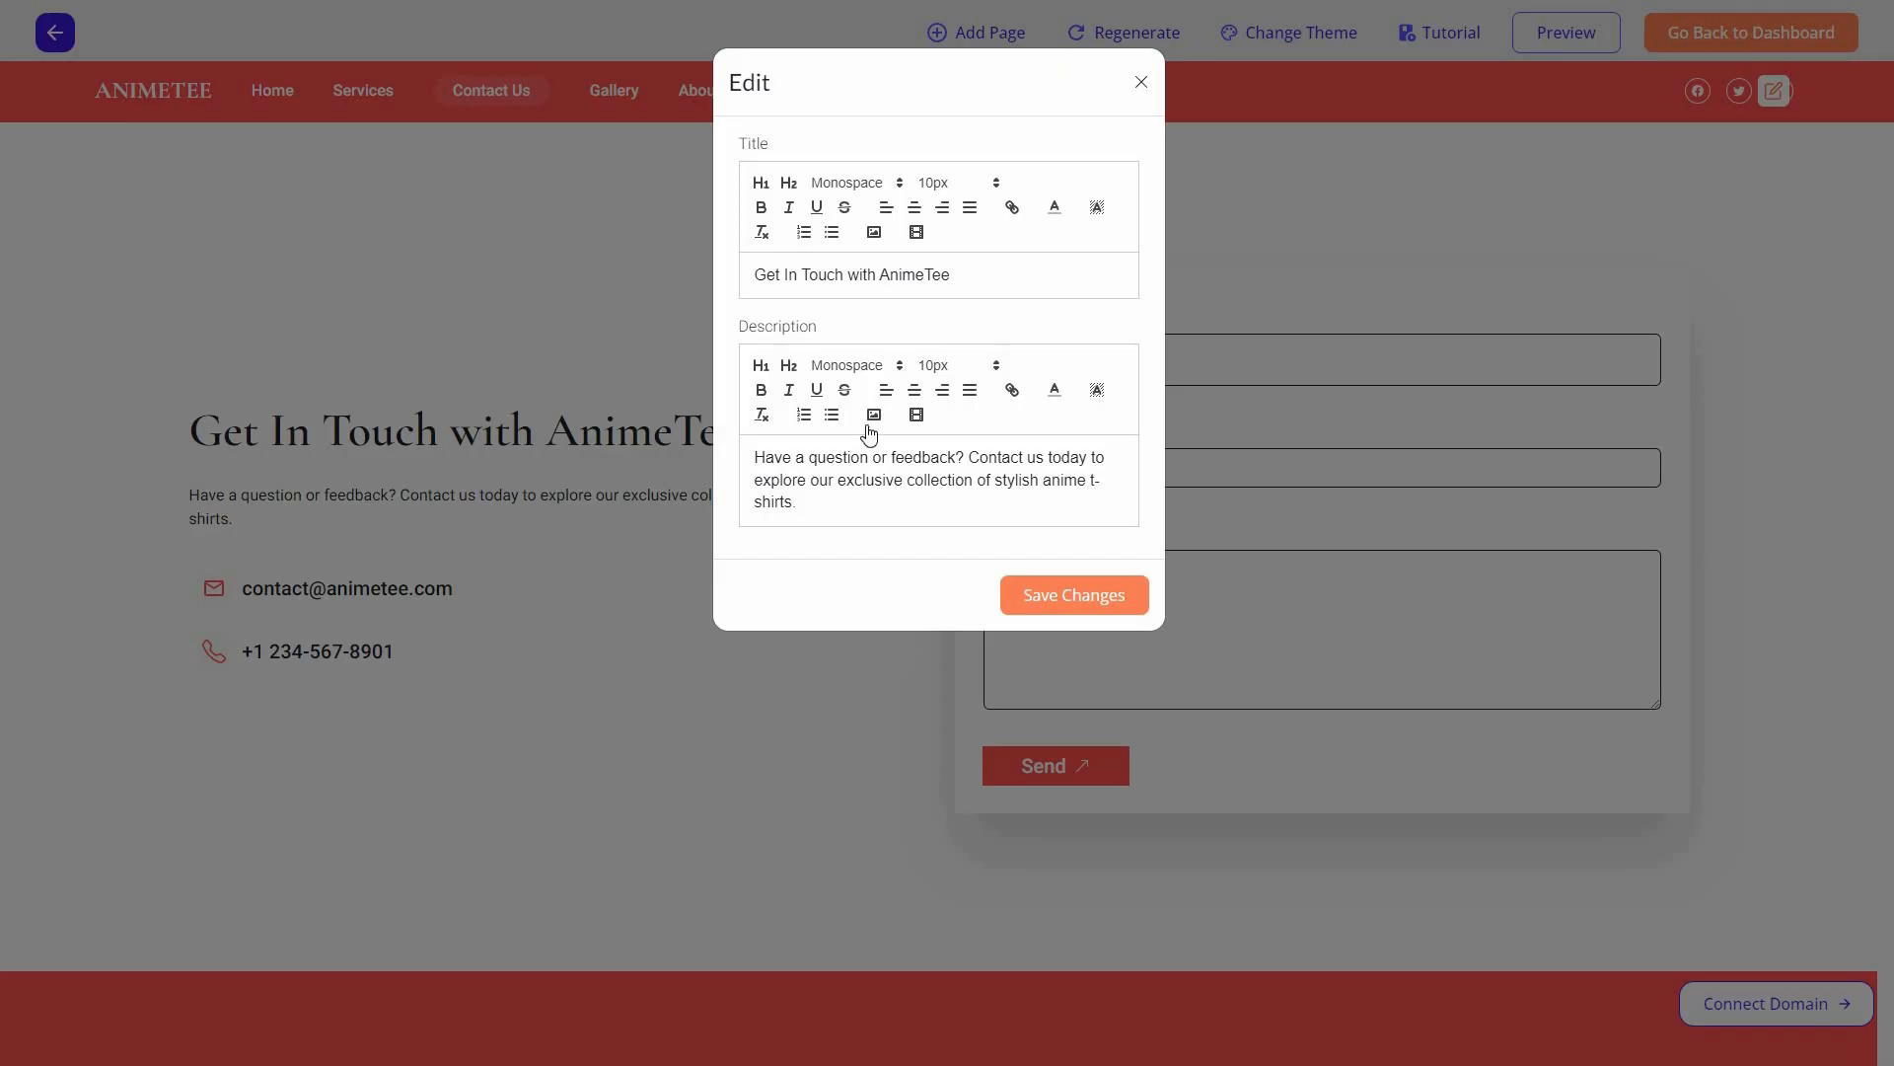
click(312, 595)
click(532, 588)
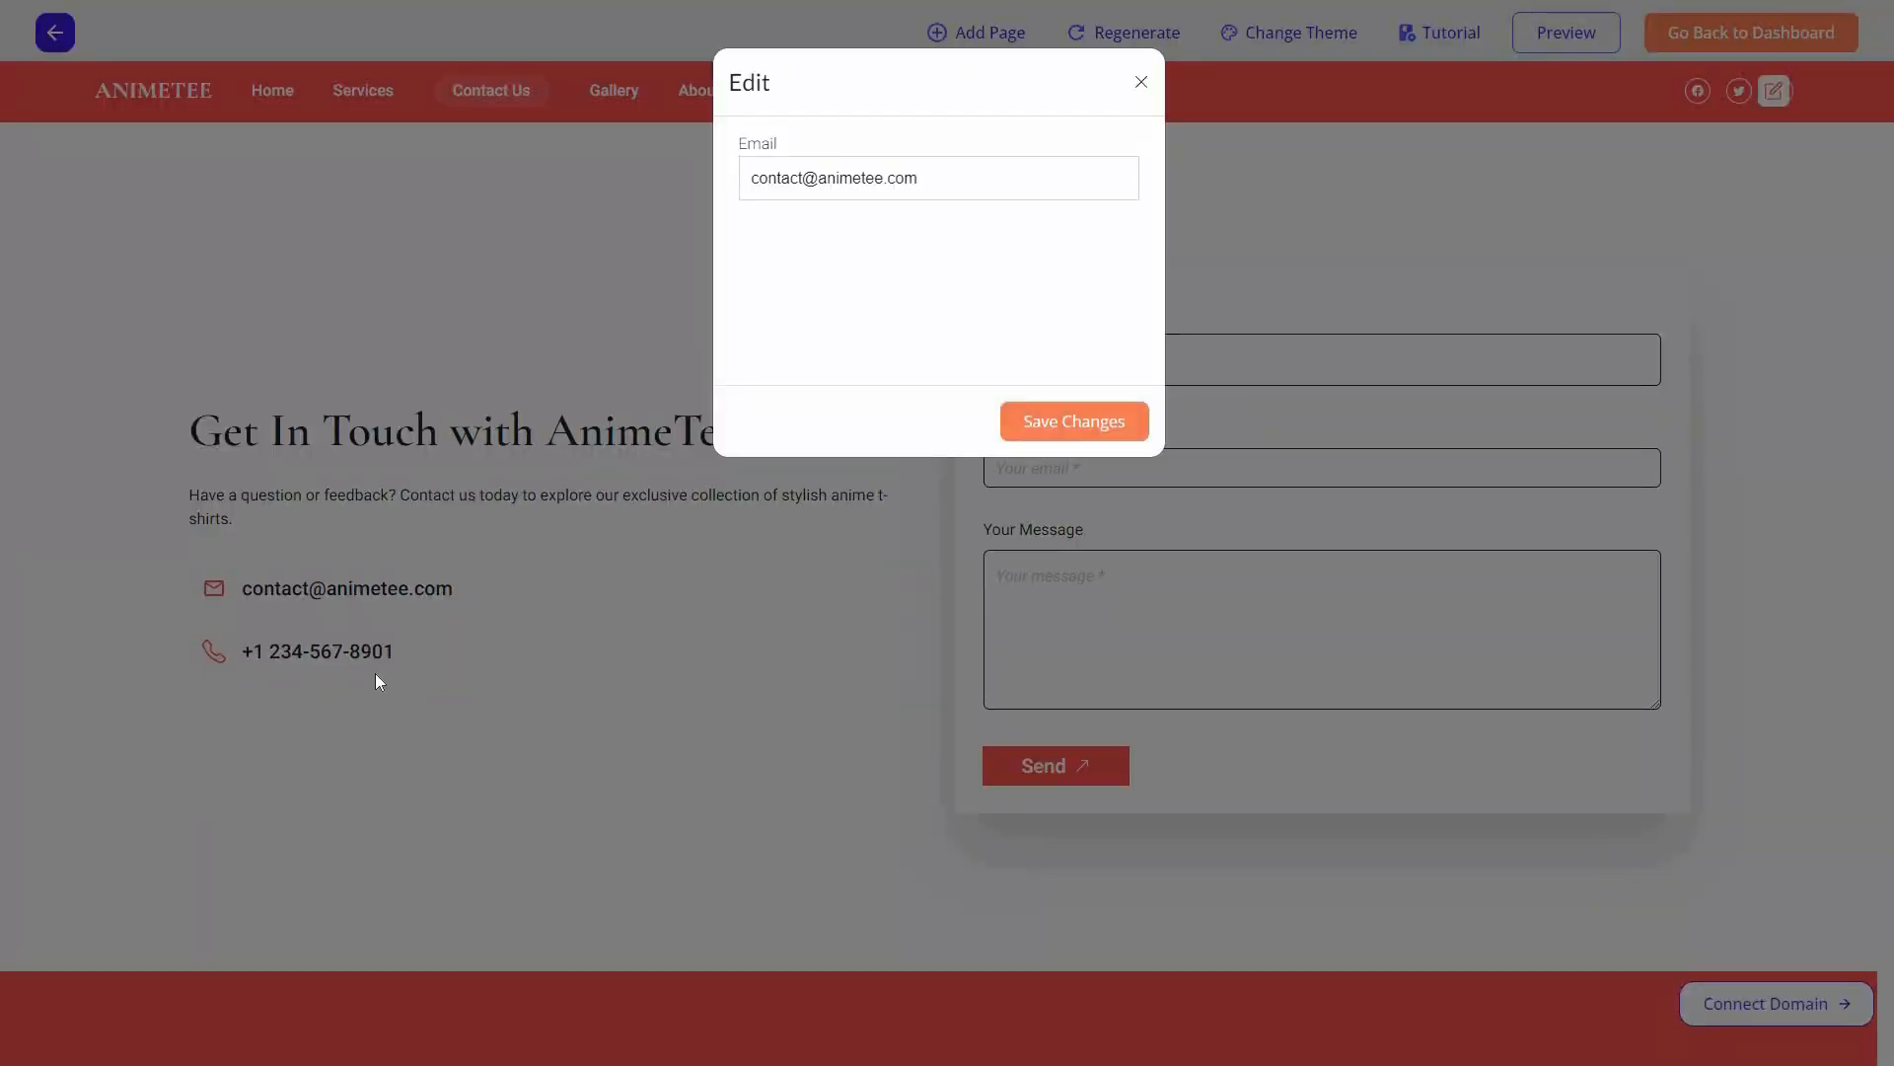
click(356, 679)
mouse_move(1323, 411)
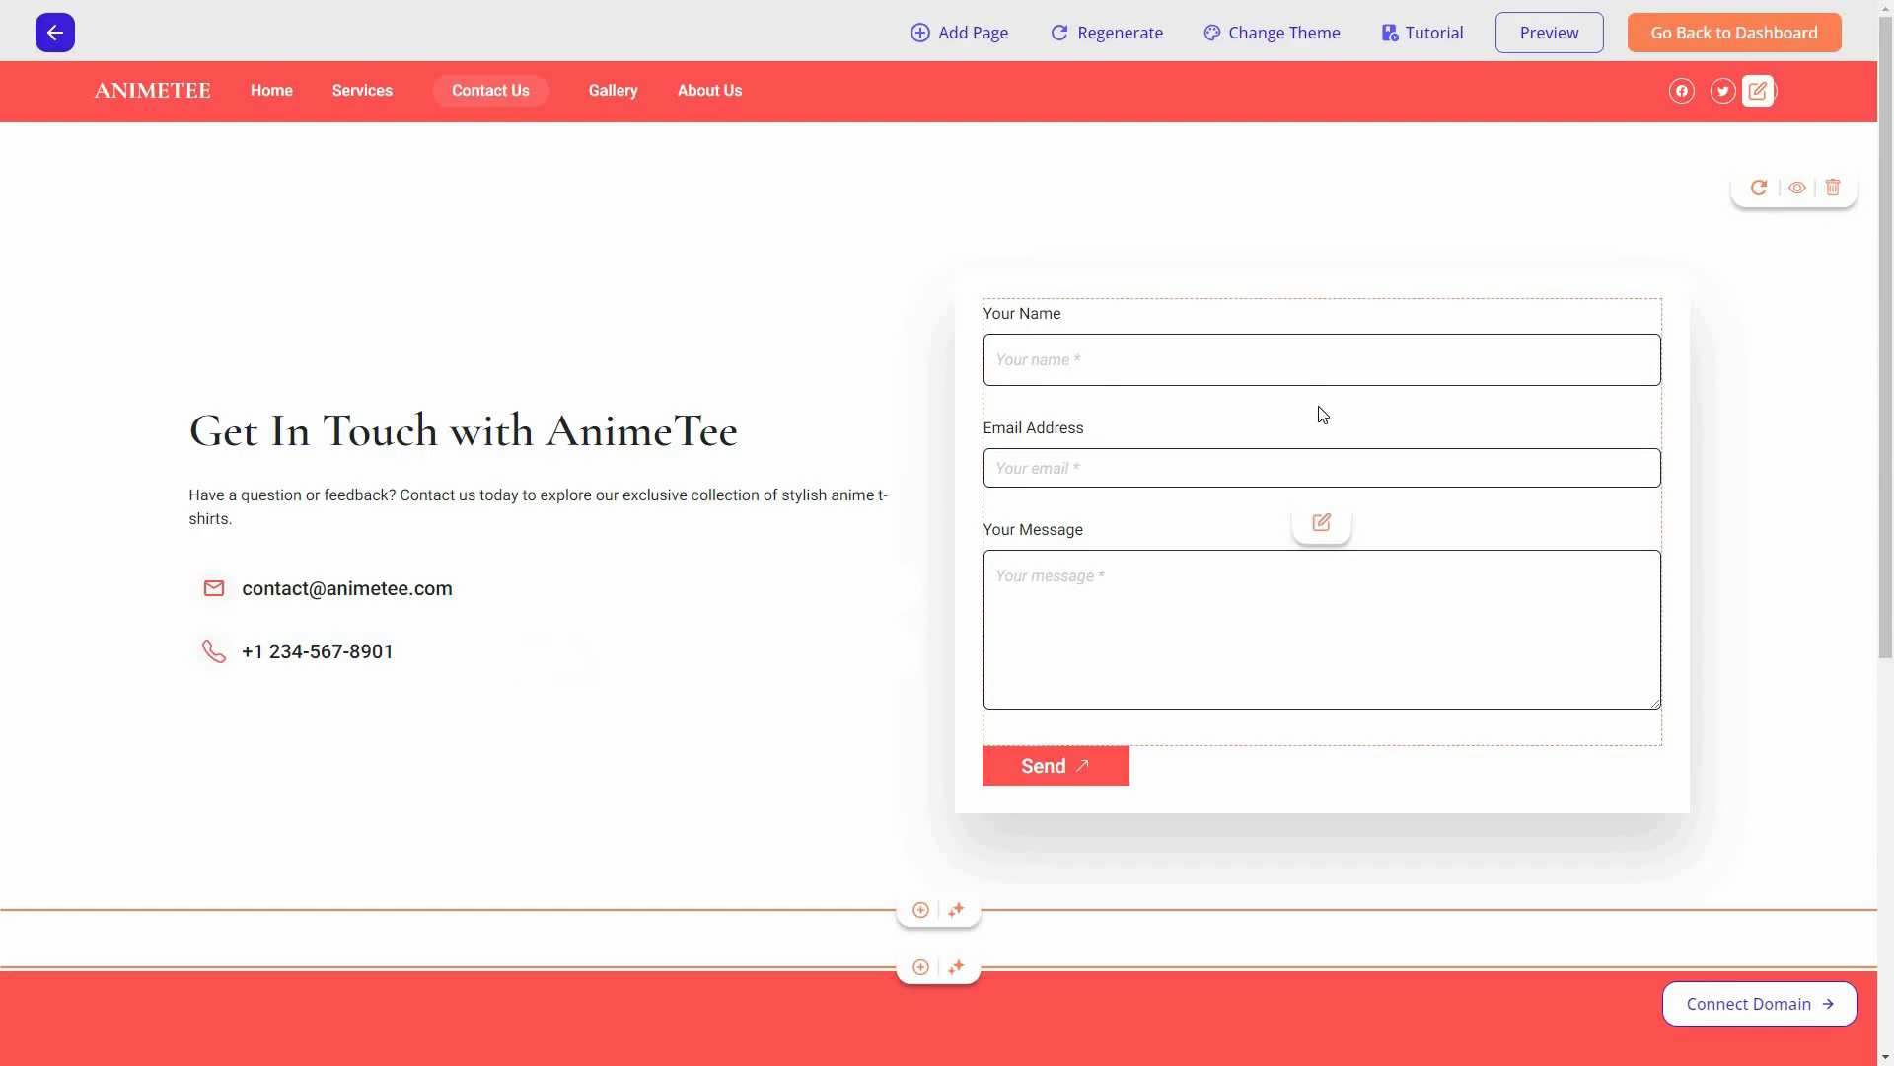
click(1322, 528)
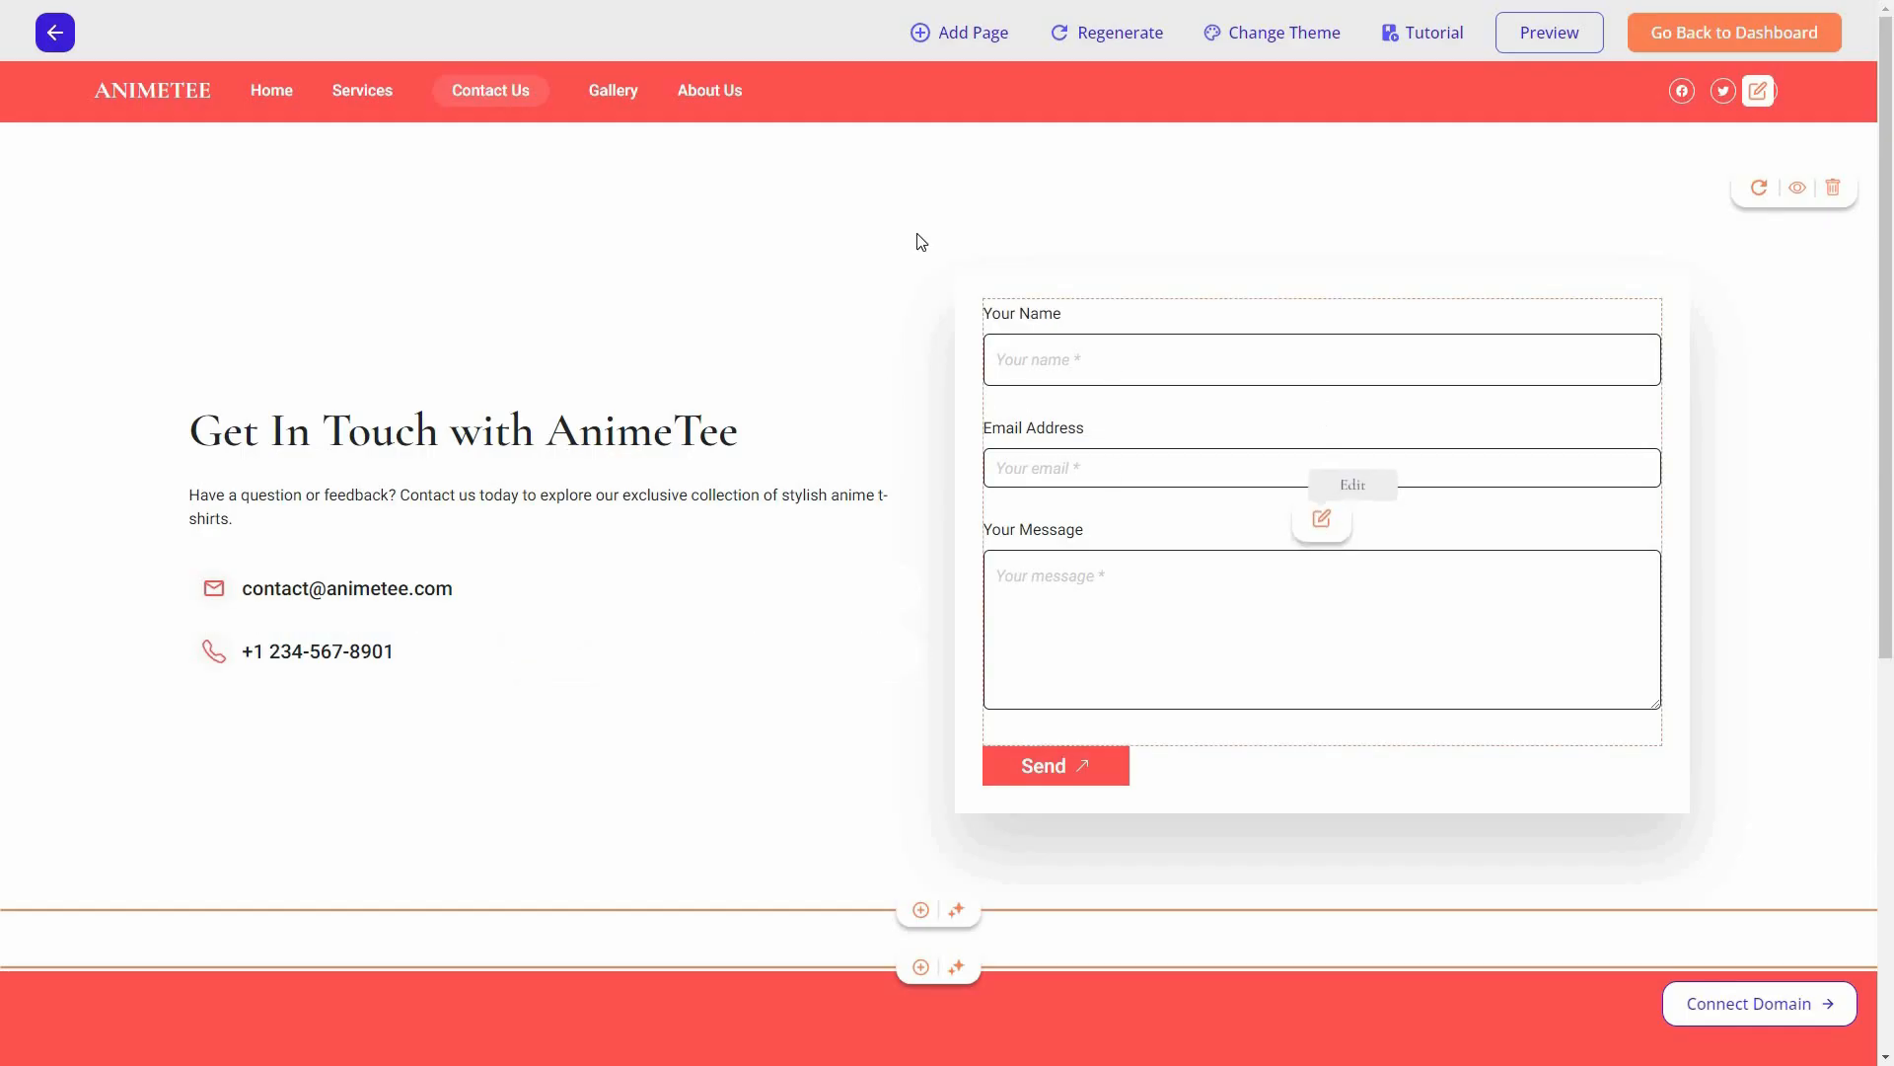
Step: Open the Gallery page and look through its banner and image grid
click(636, 99)
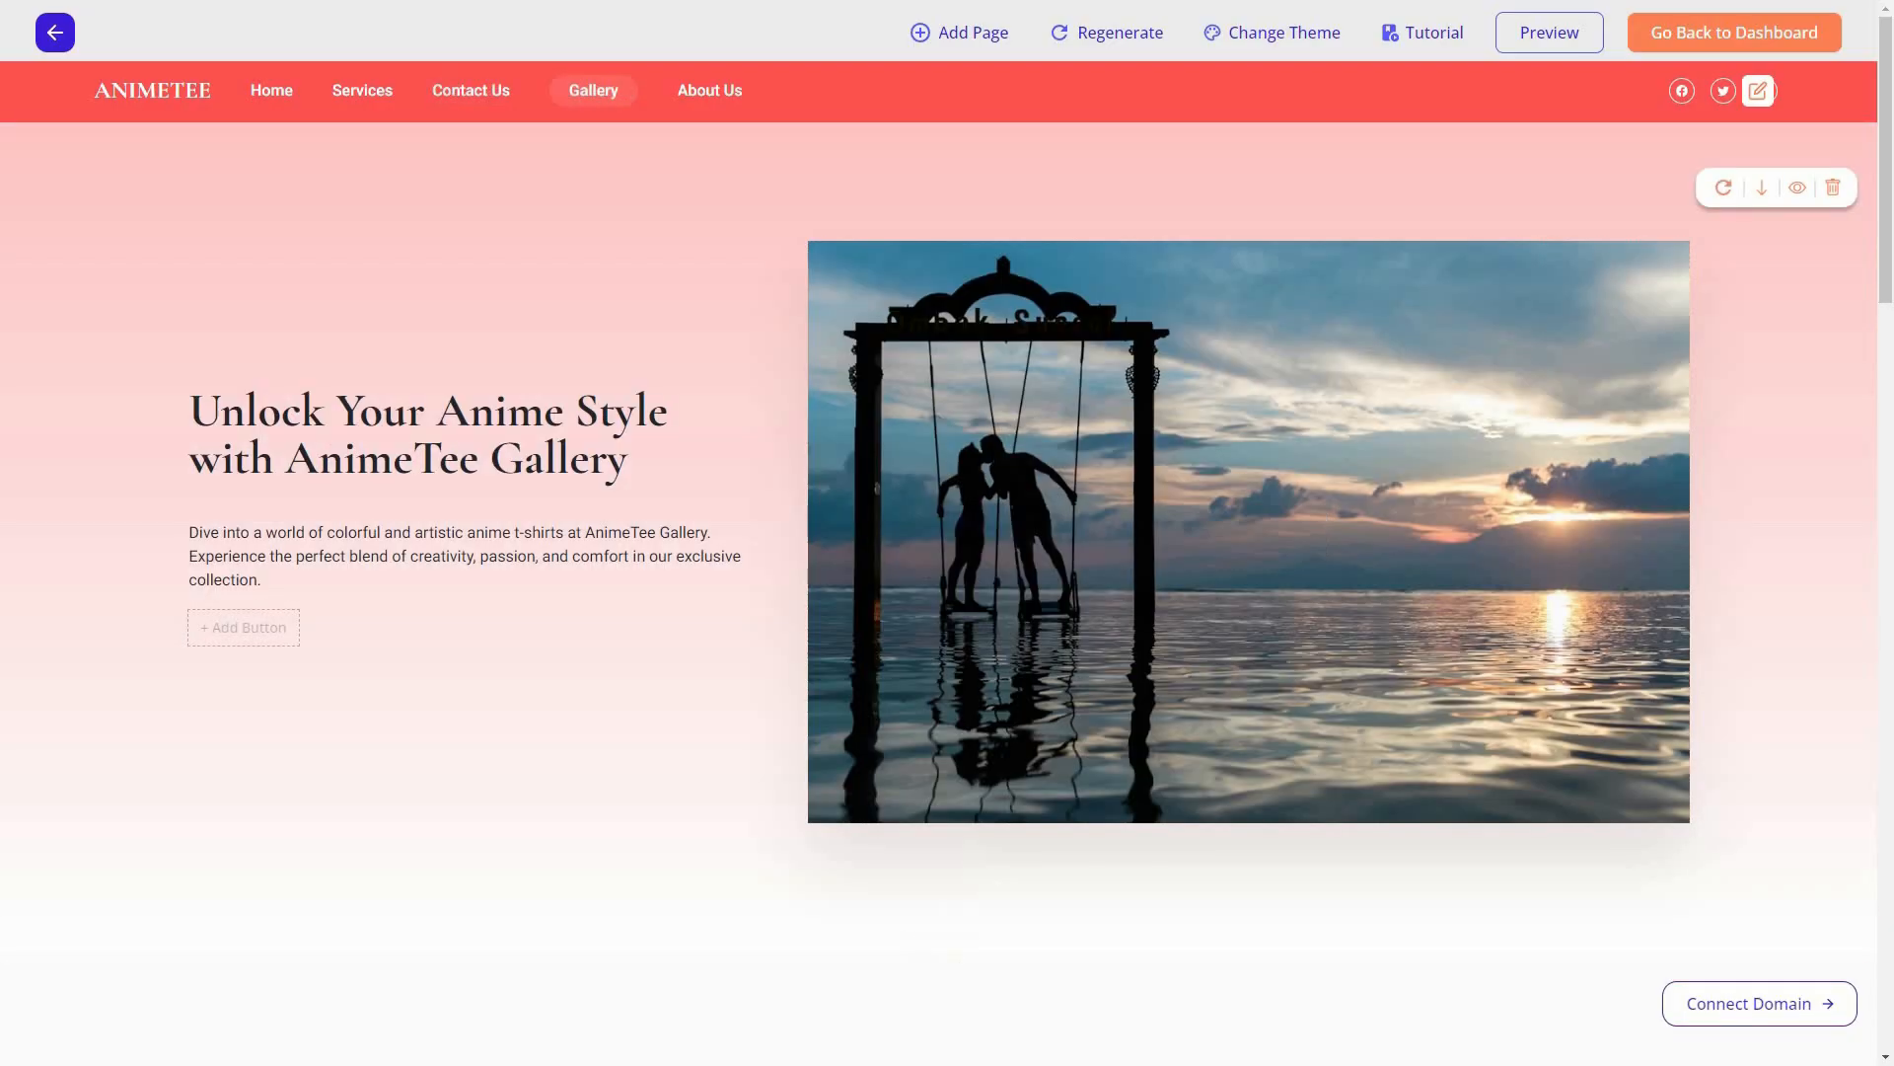
scroll(1776, 648, down, 12)
scroll(1746, 410, down, 8)
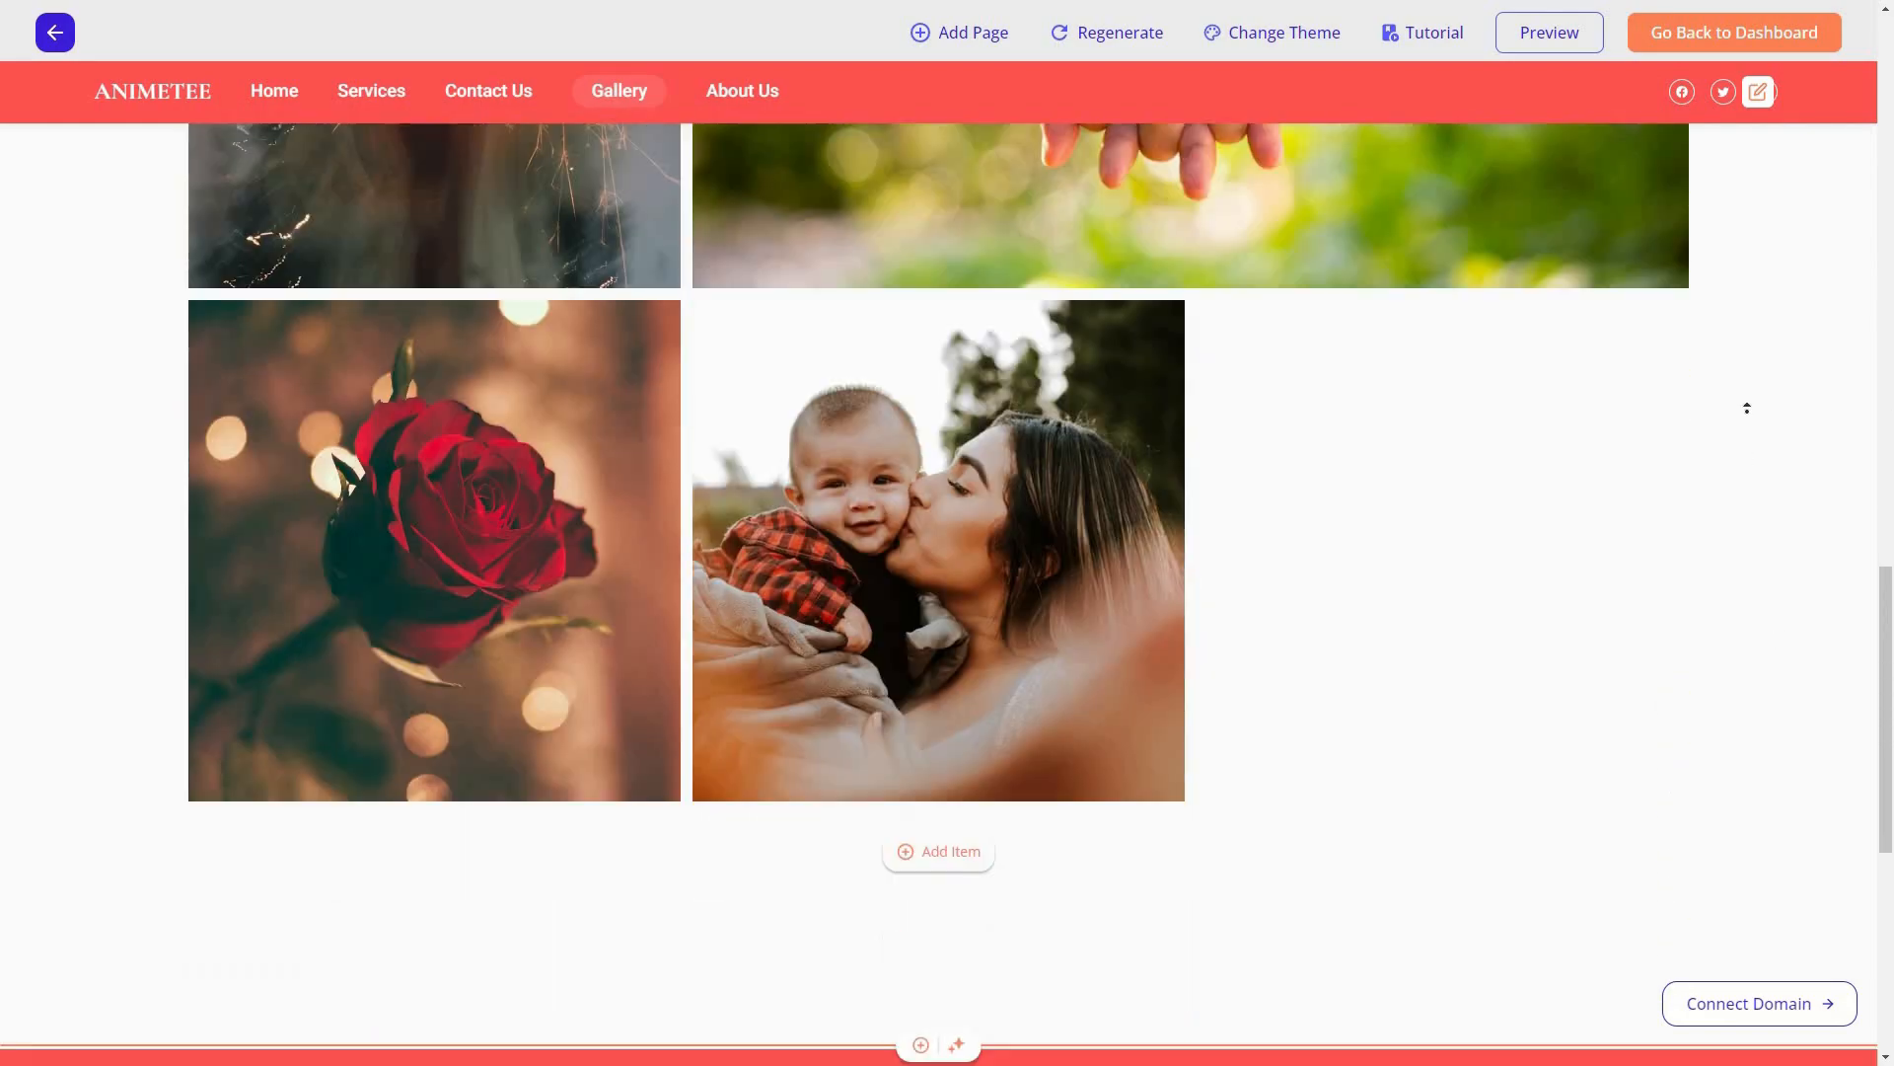
scroll(1349, 335, up, 15)
scroll(708, 102, up, 10)
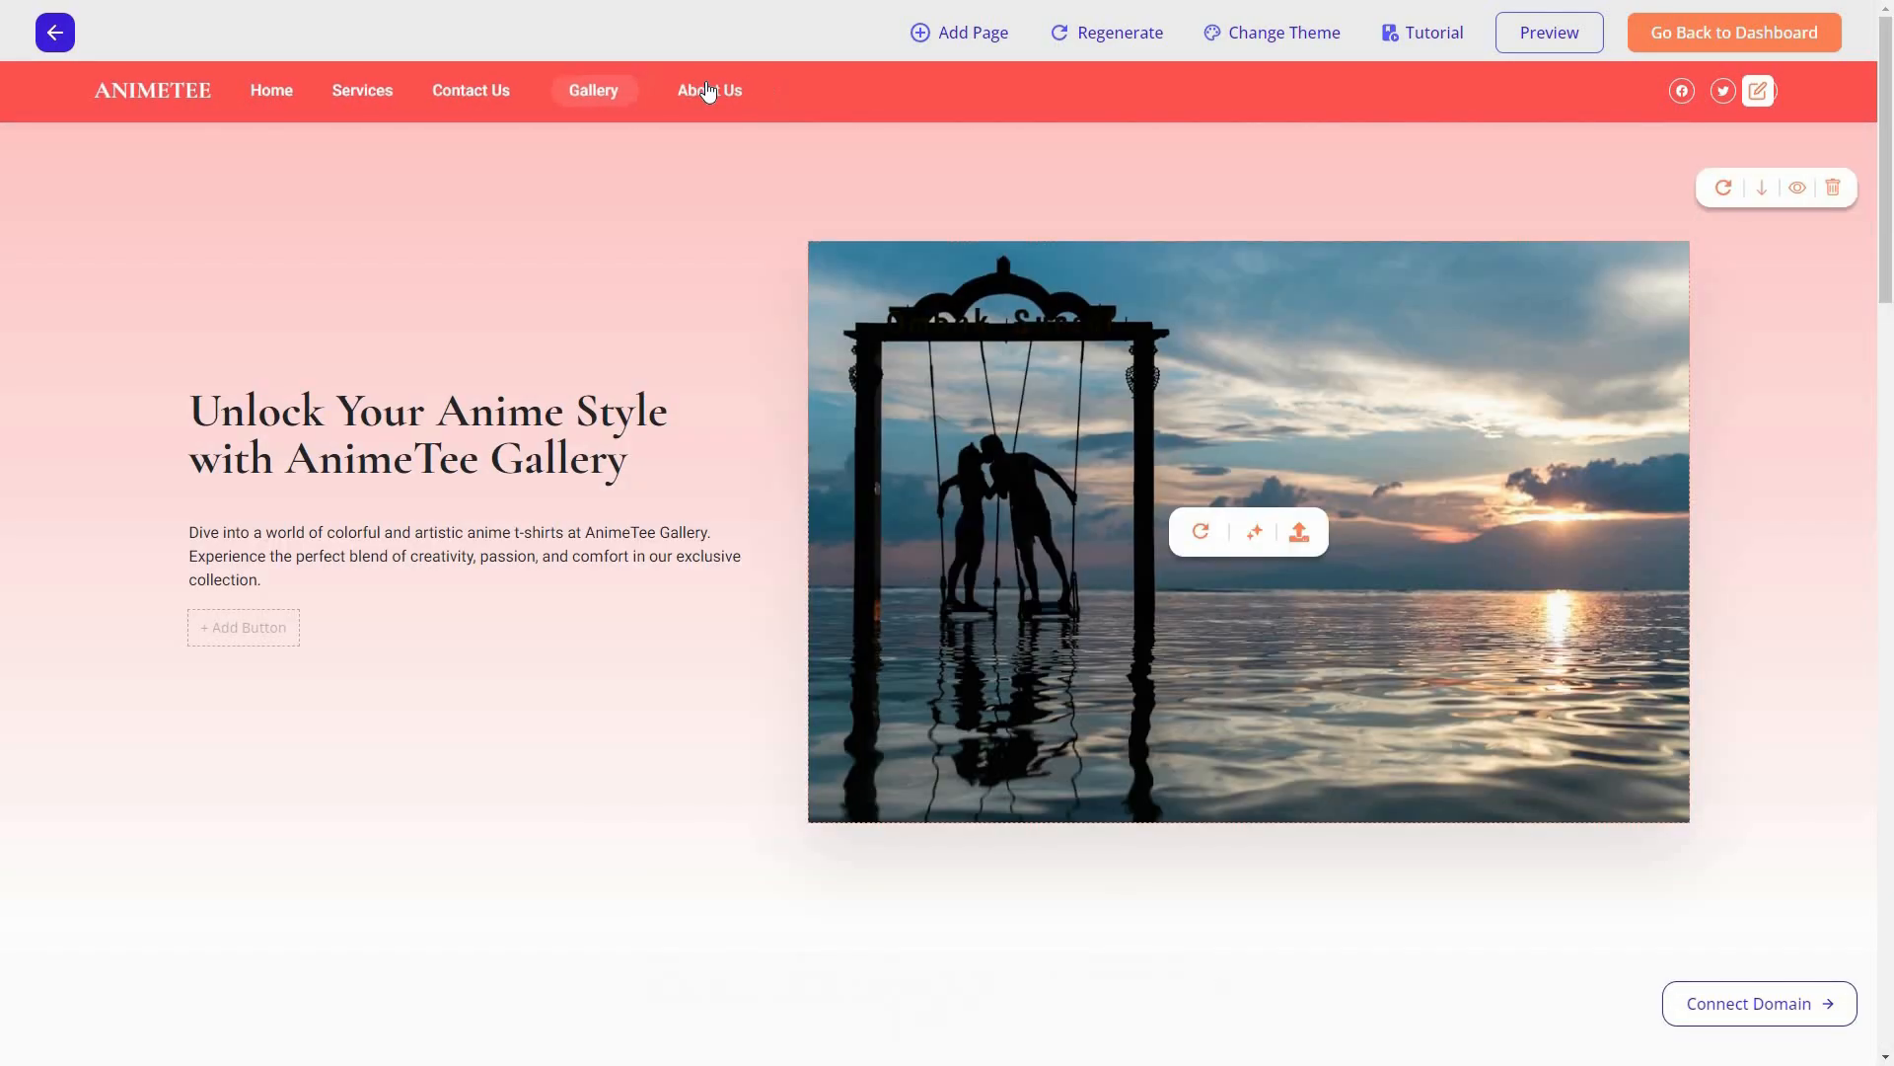
Step: Open the About Us page and examine its journey, founders and mission sections, including the editing options for the founder texts
mouse_move(649, 321)
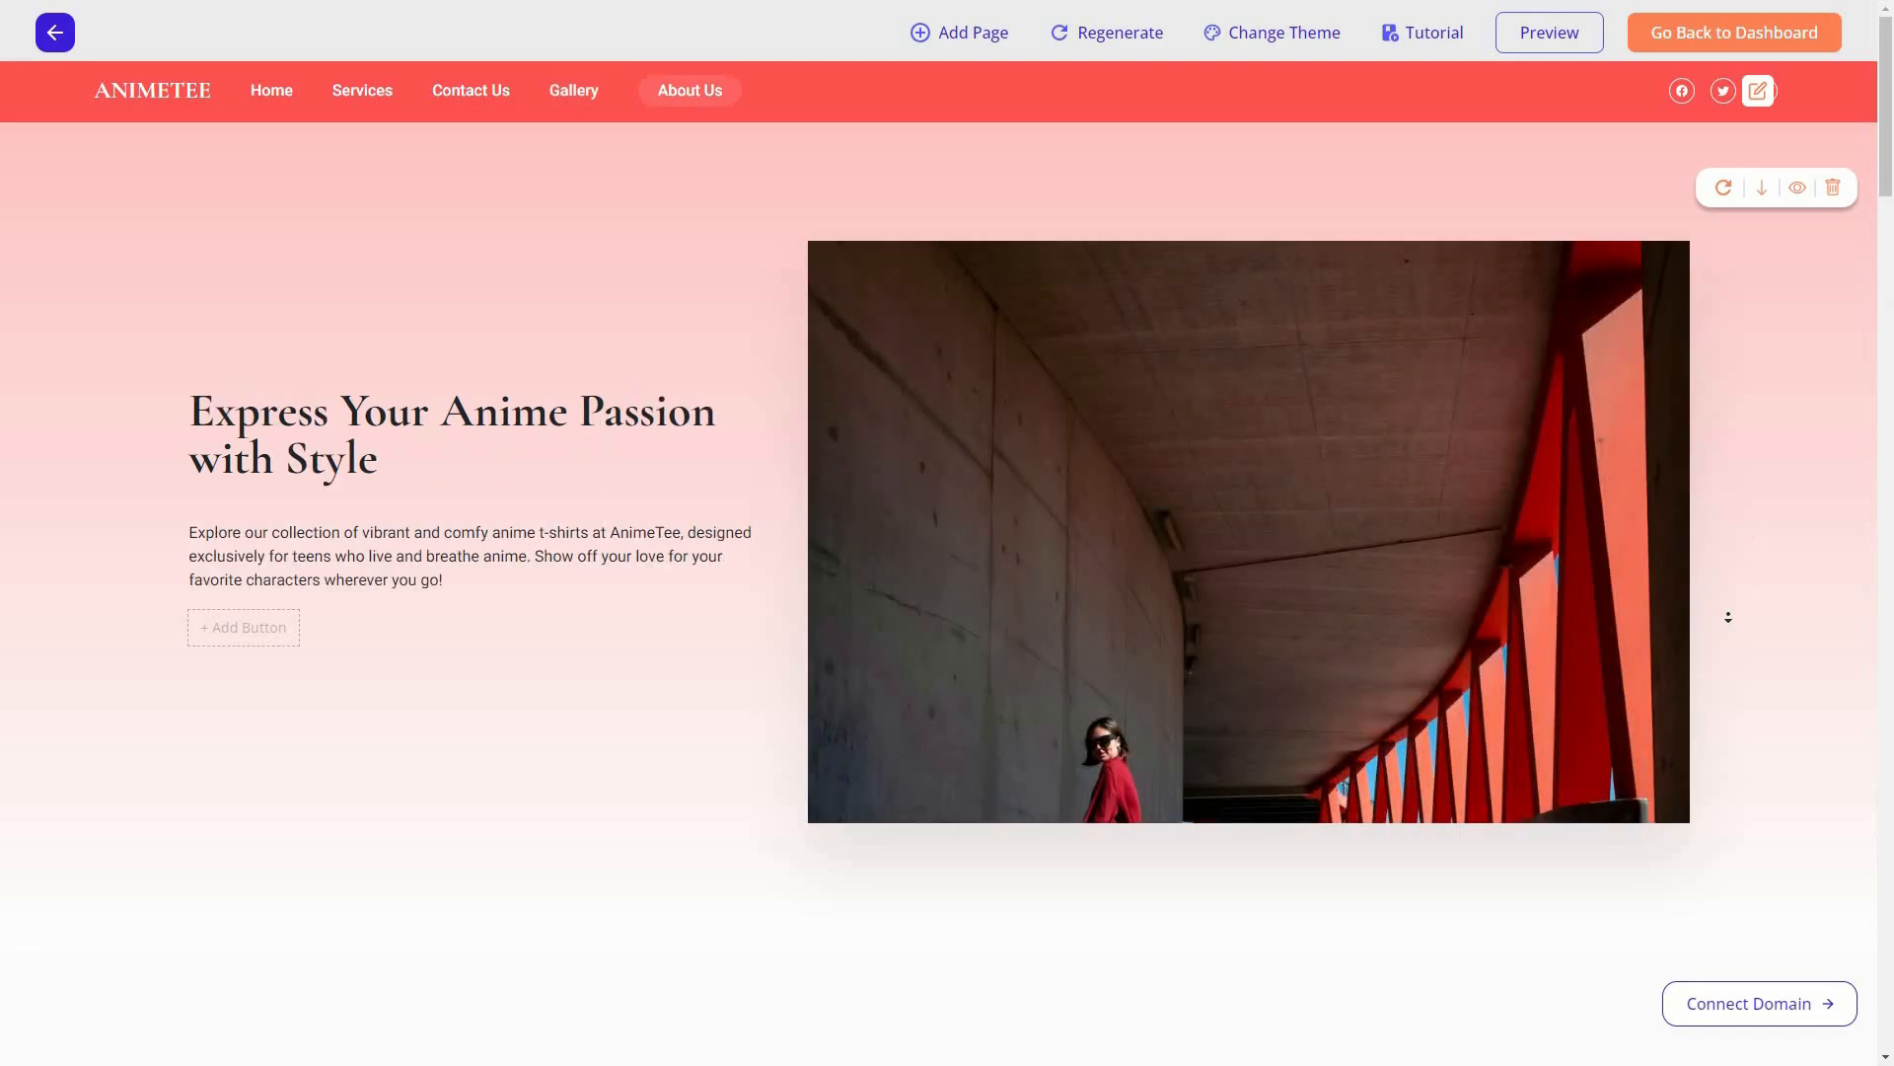
scroll(1717, 619, down, 1)
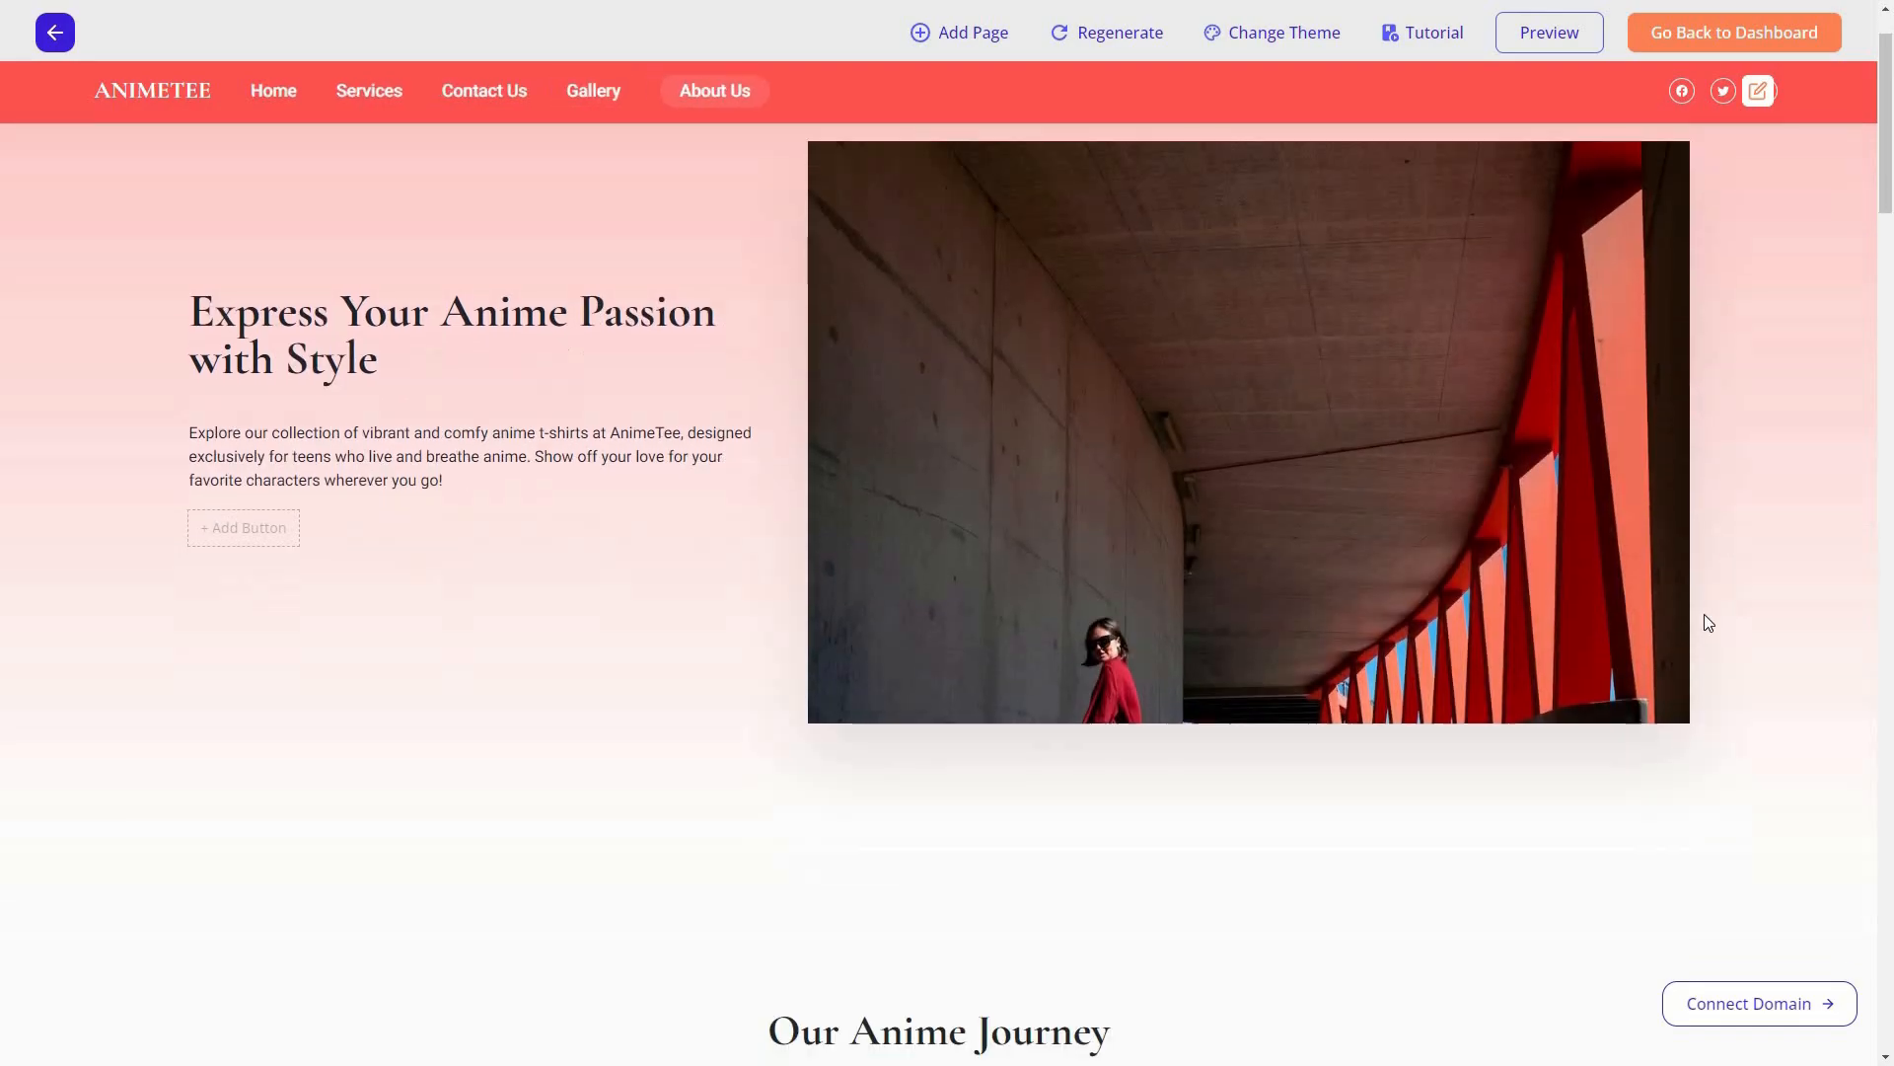
scroll(1708, 622, down, 5)
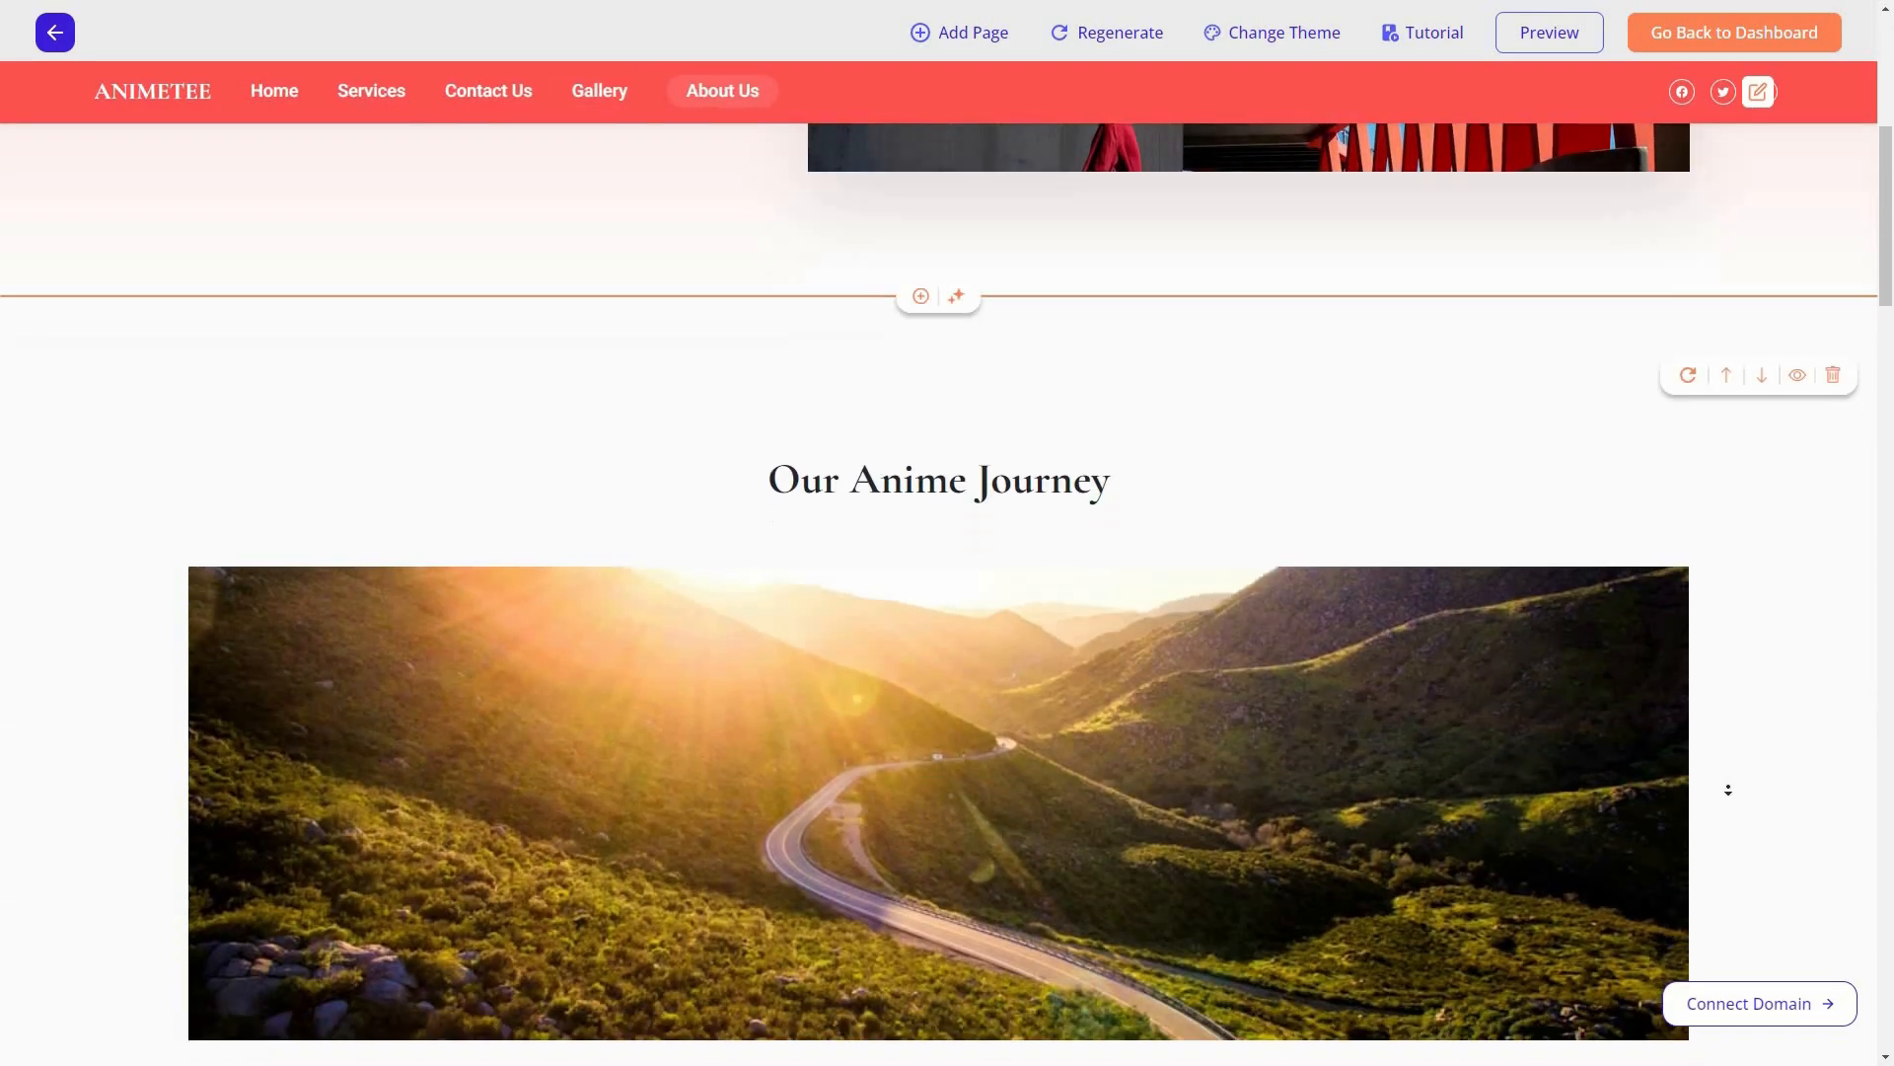
scroll(1728, 789, down, 8)
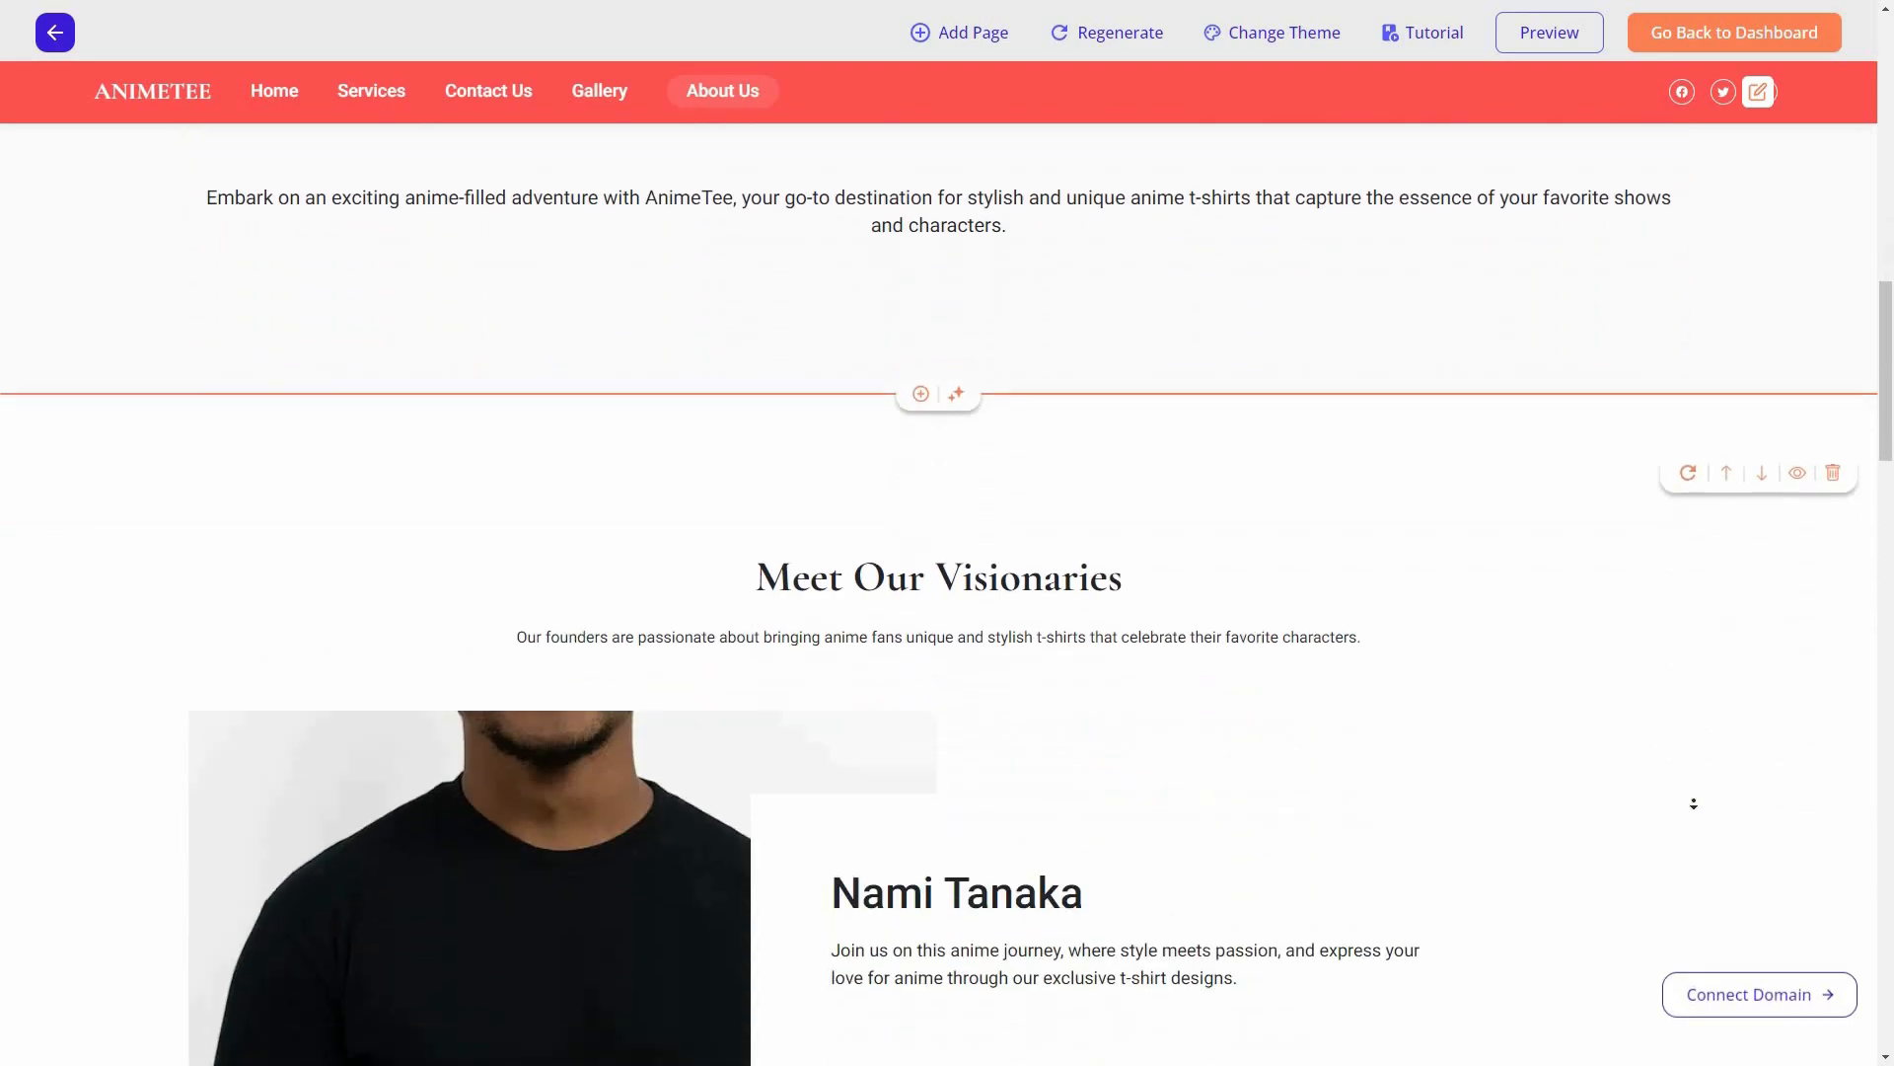
scroll(1693, 804, down, 10)
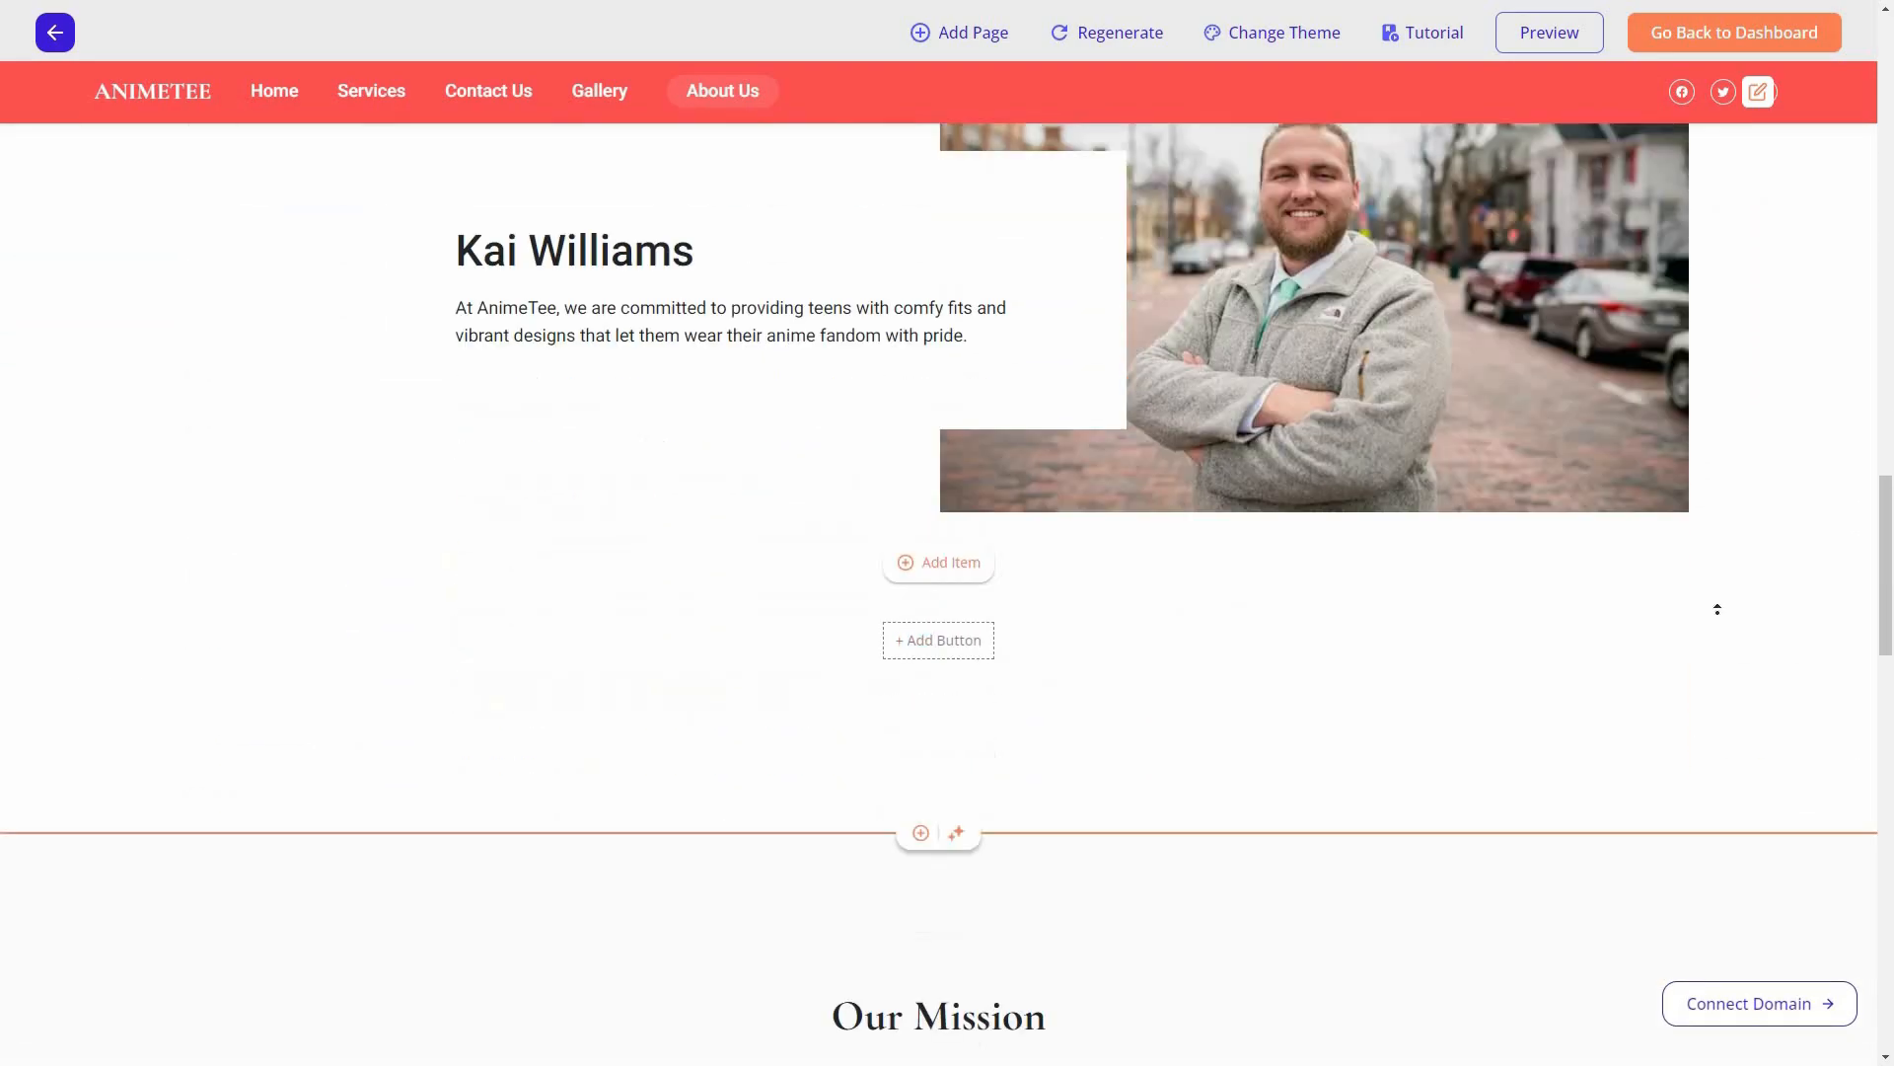
scroll(1717, 608, down, 4)
scroll(1717, 631, up, 10)
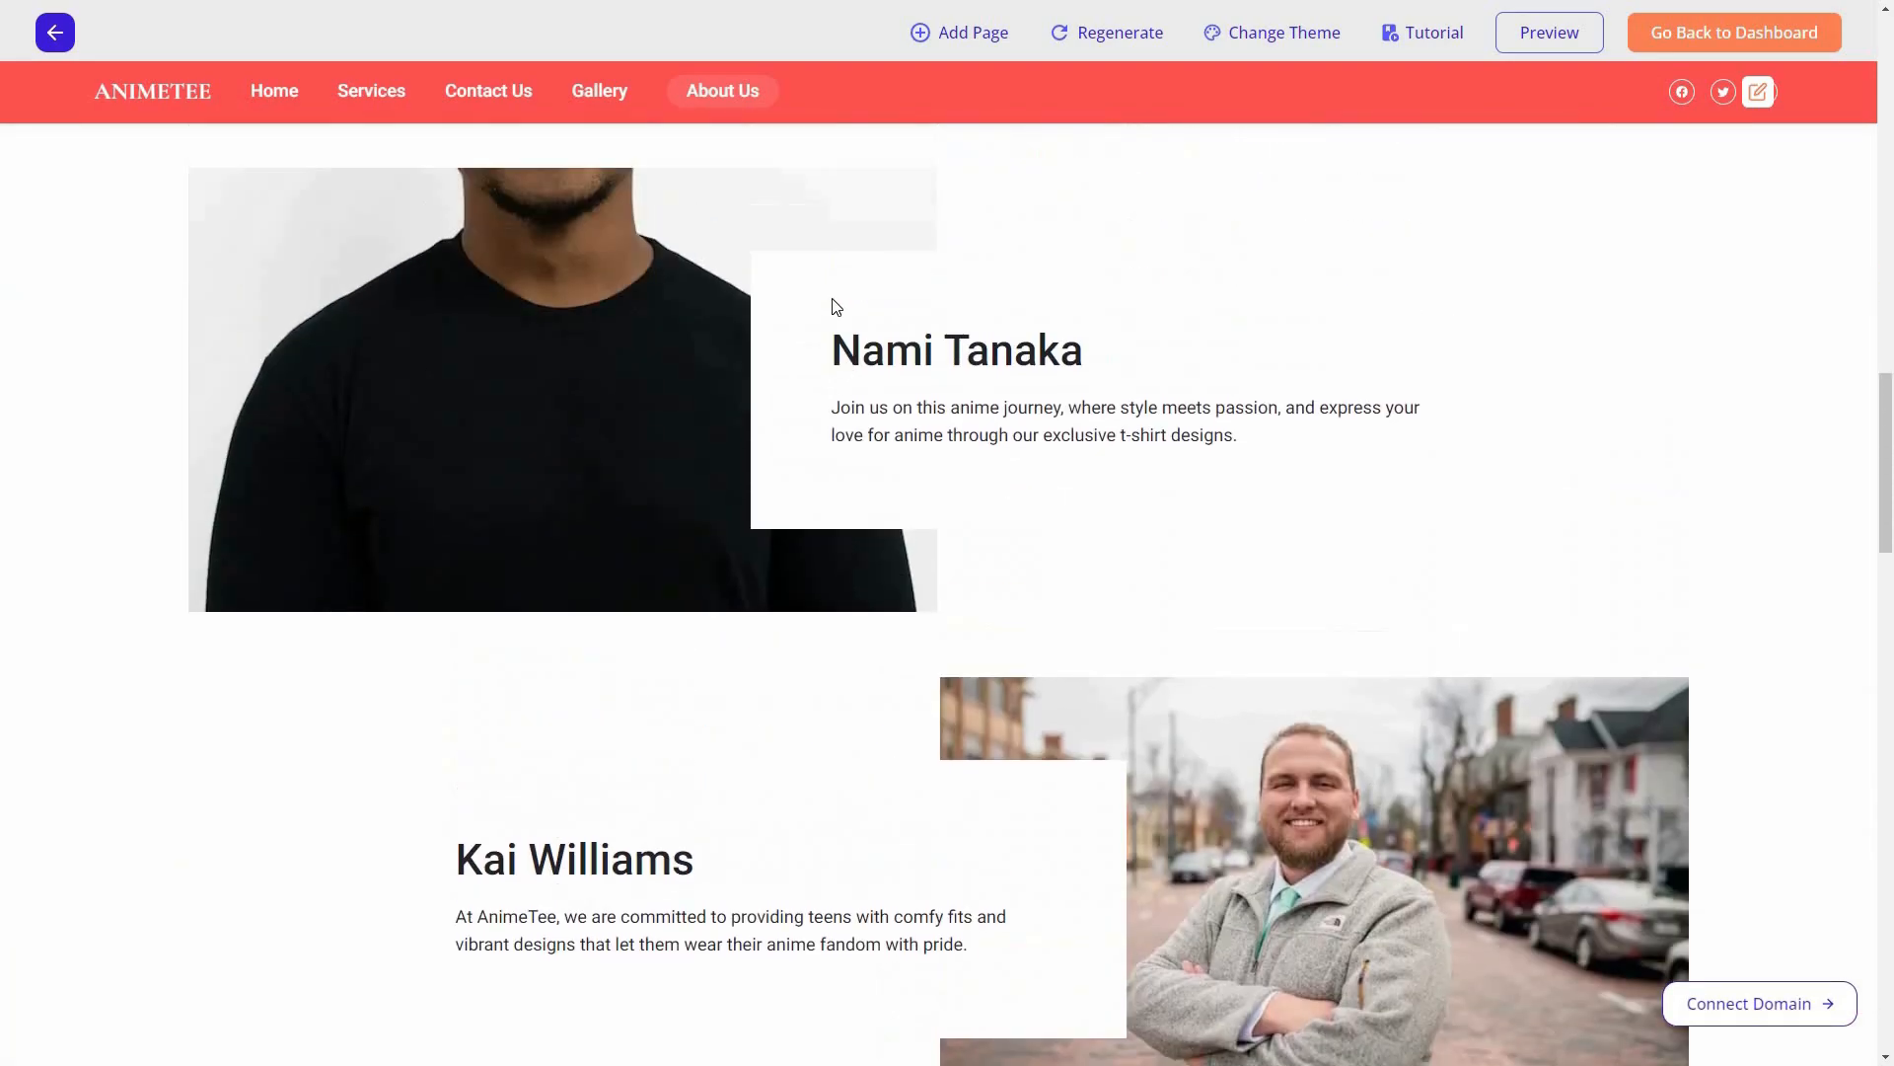
scroll(832, 307, up, 2)
mouse_move(817, 296)
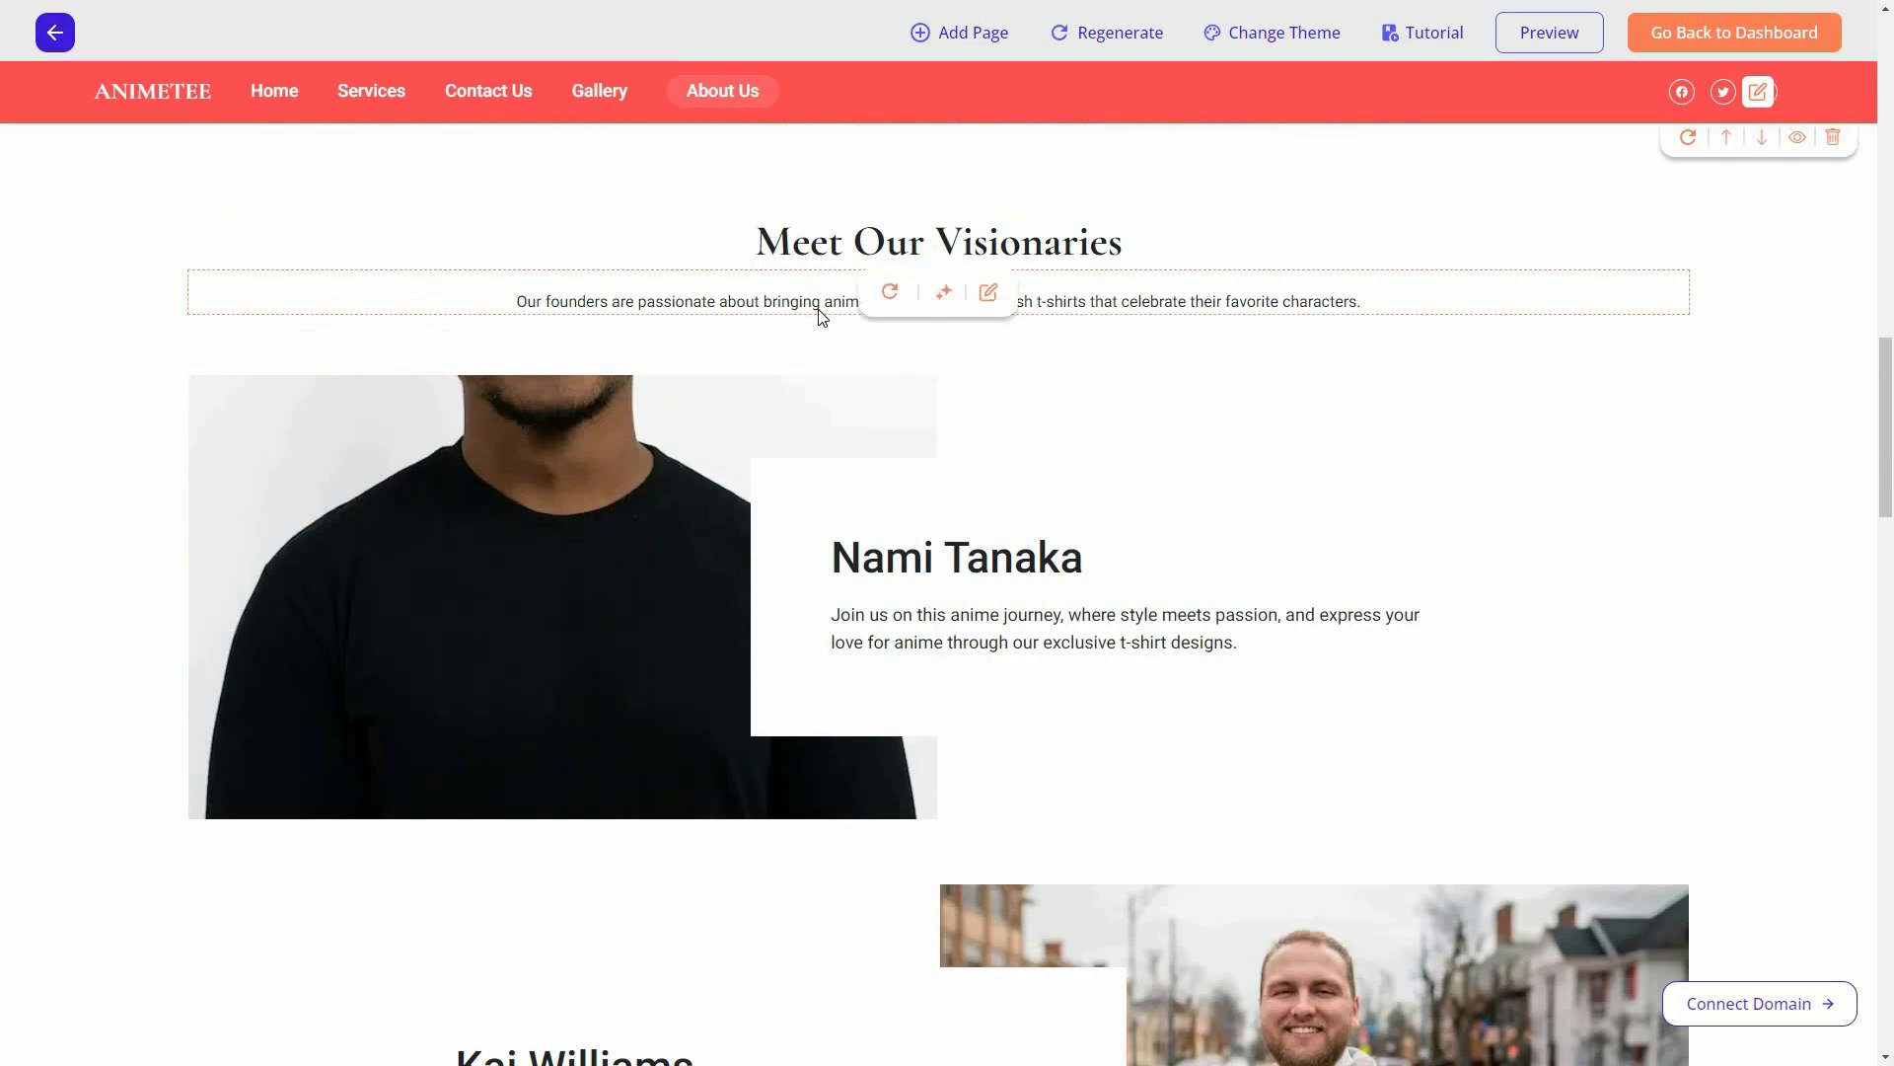
mouse_move(928, 592)
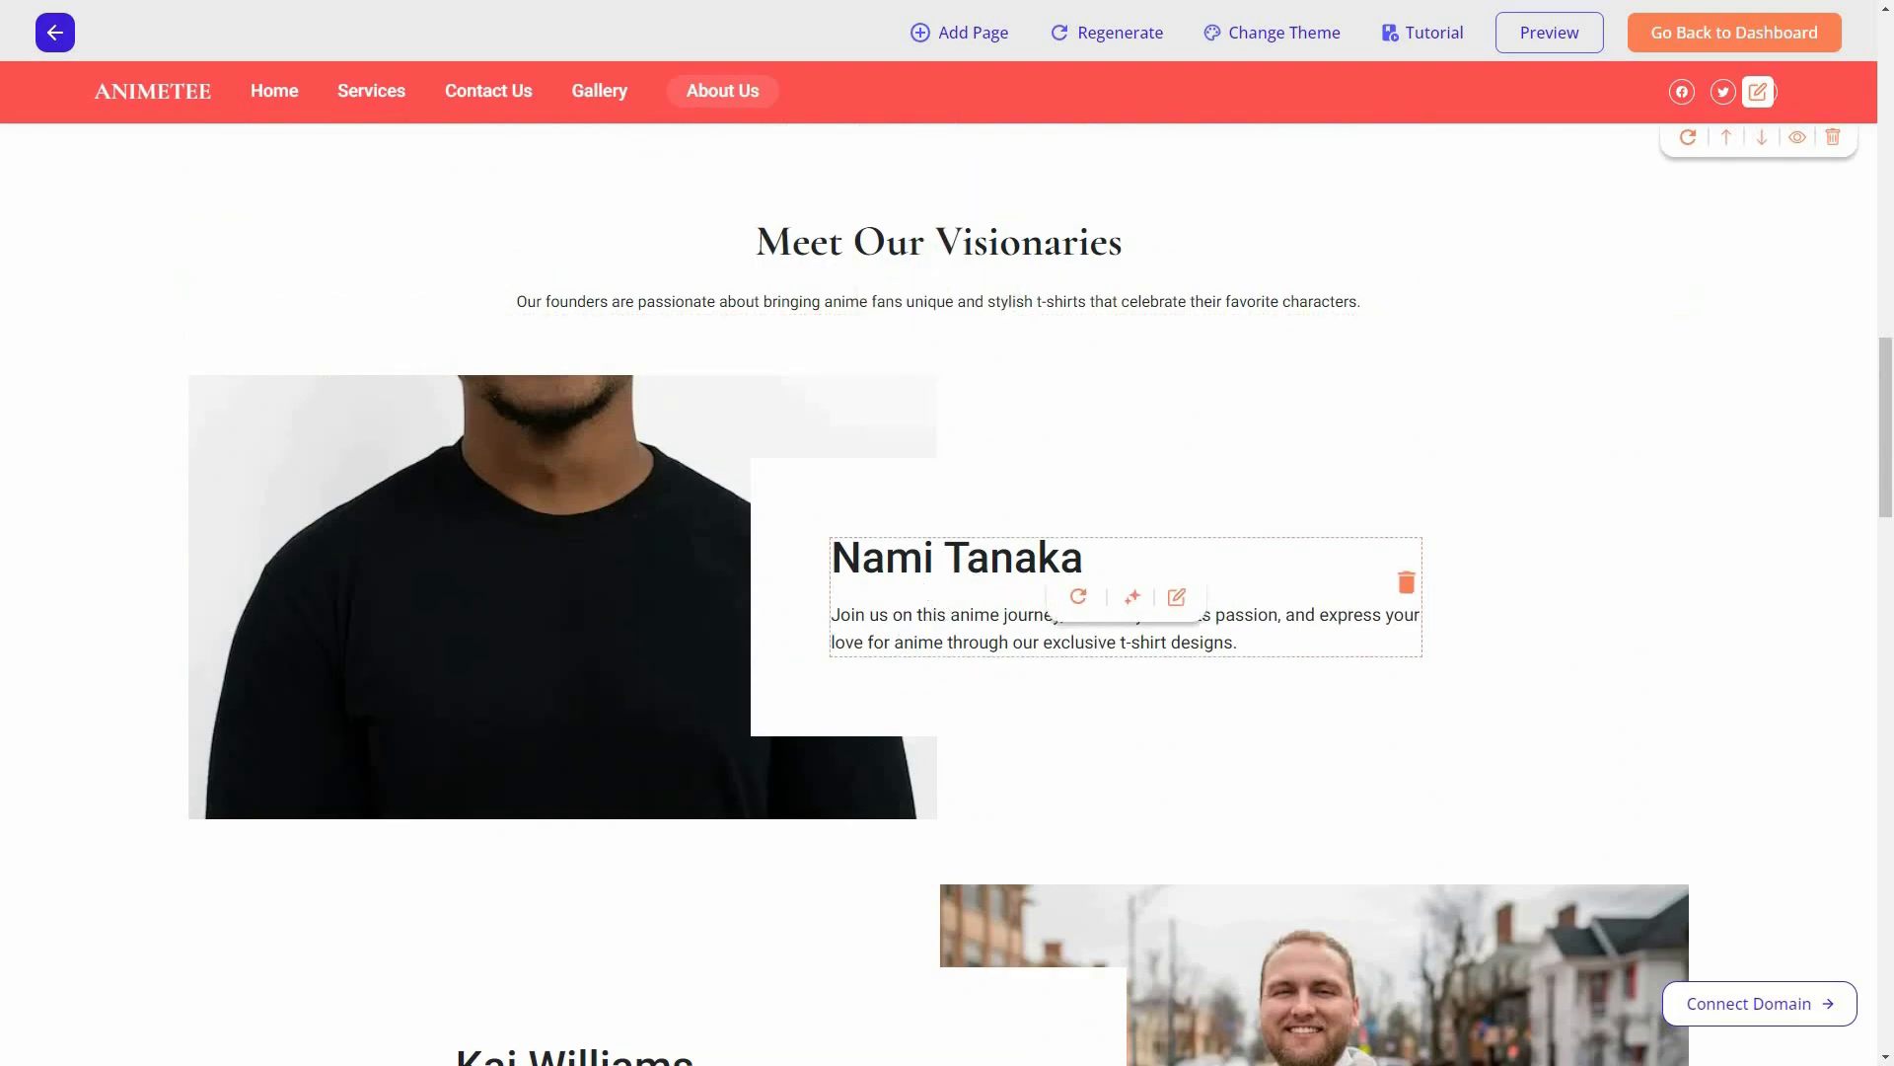
Step: Add another founder item below the second founder in the "Meet Our Visionaries" section and view it
scroll(819, 727, down, 4)
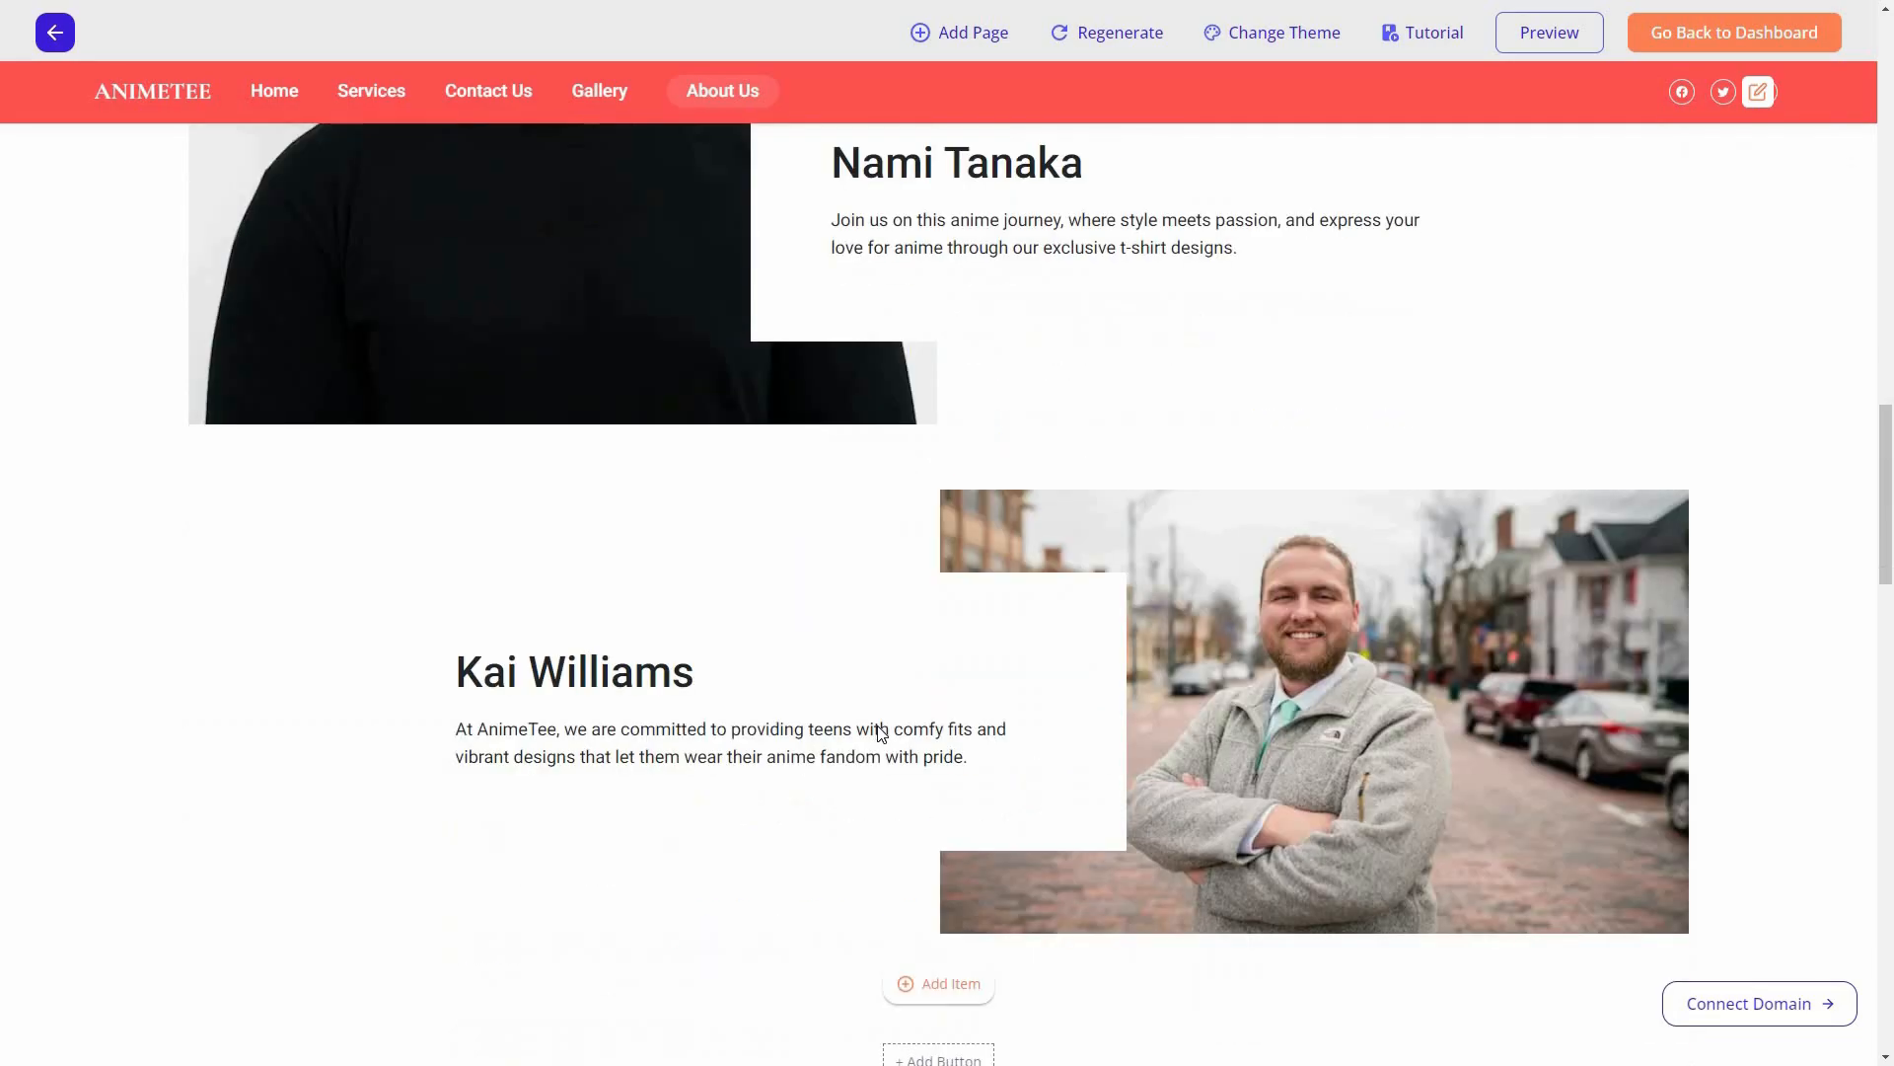
mouse_move(921, 812)
scroll(924, 821, down, 3)
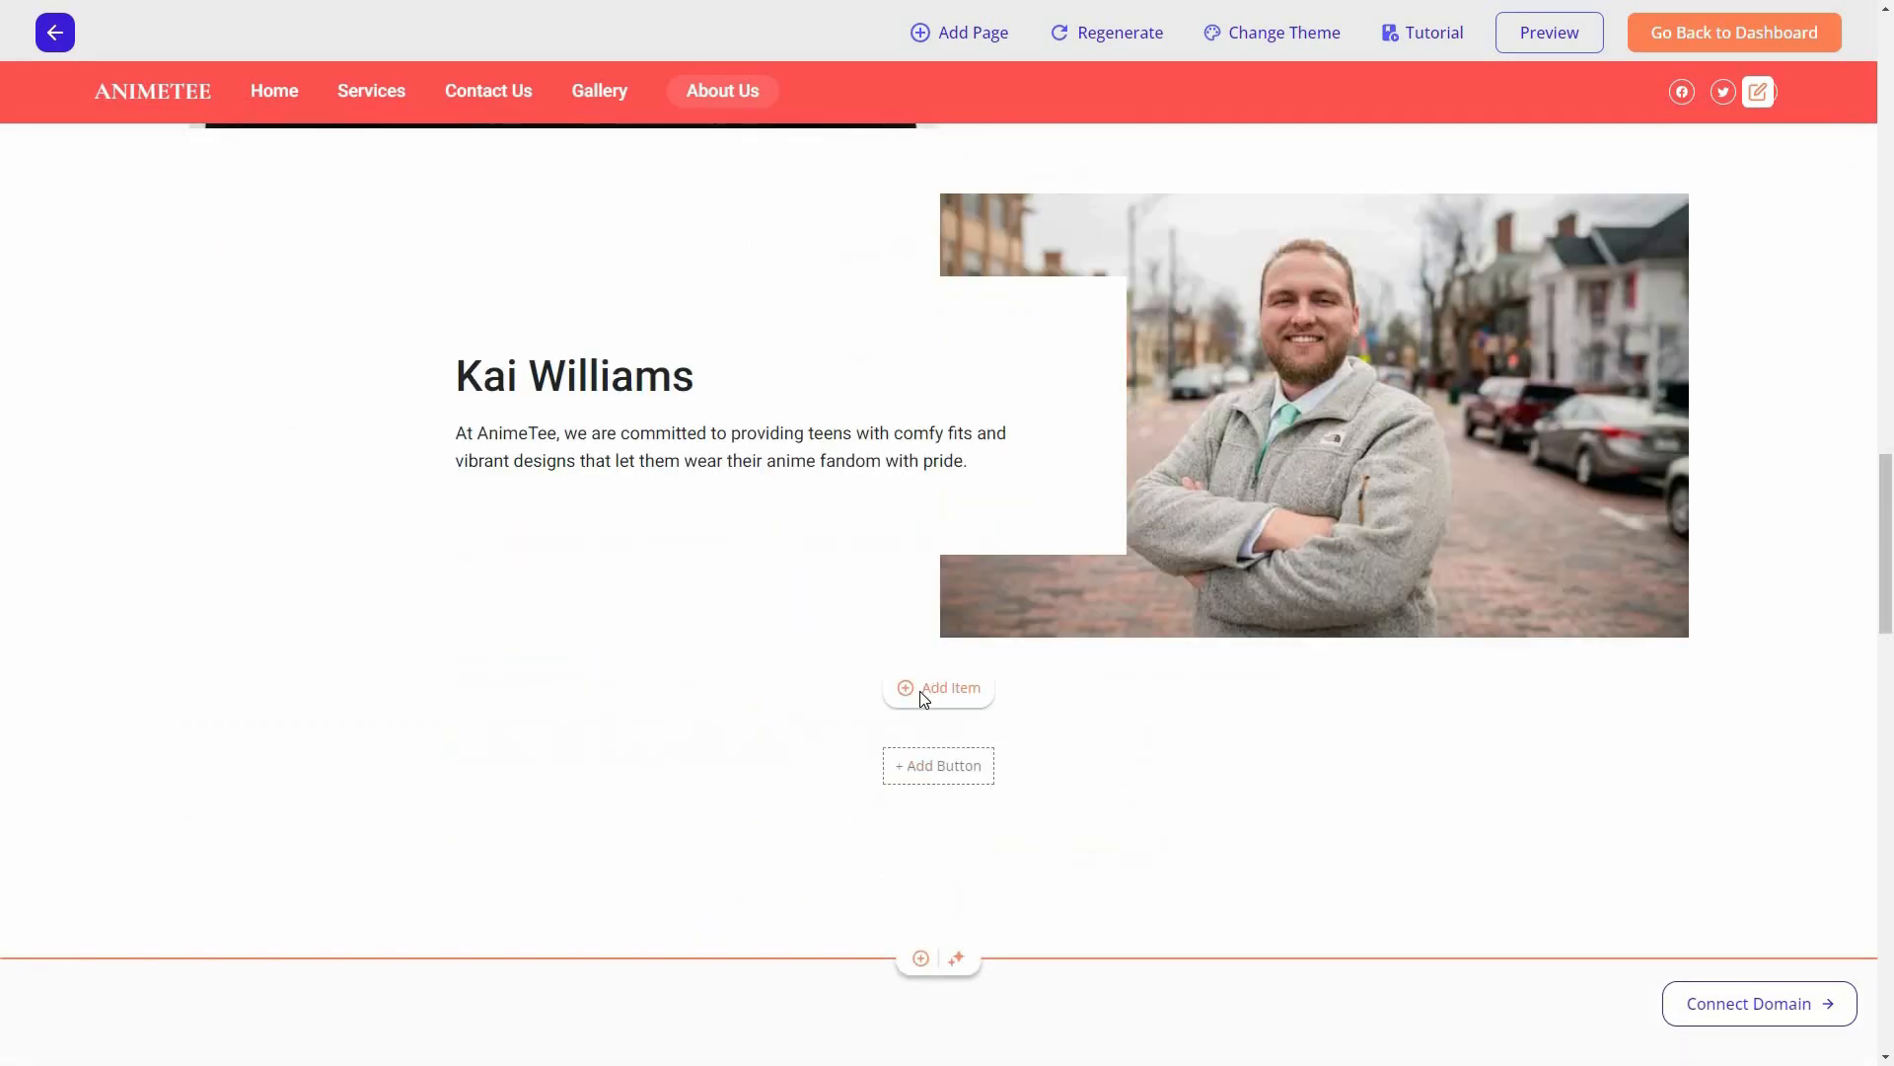
click(907, 687)
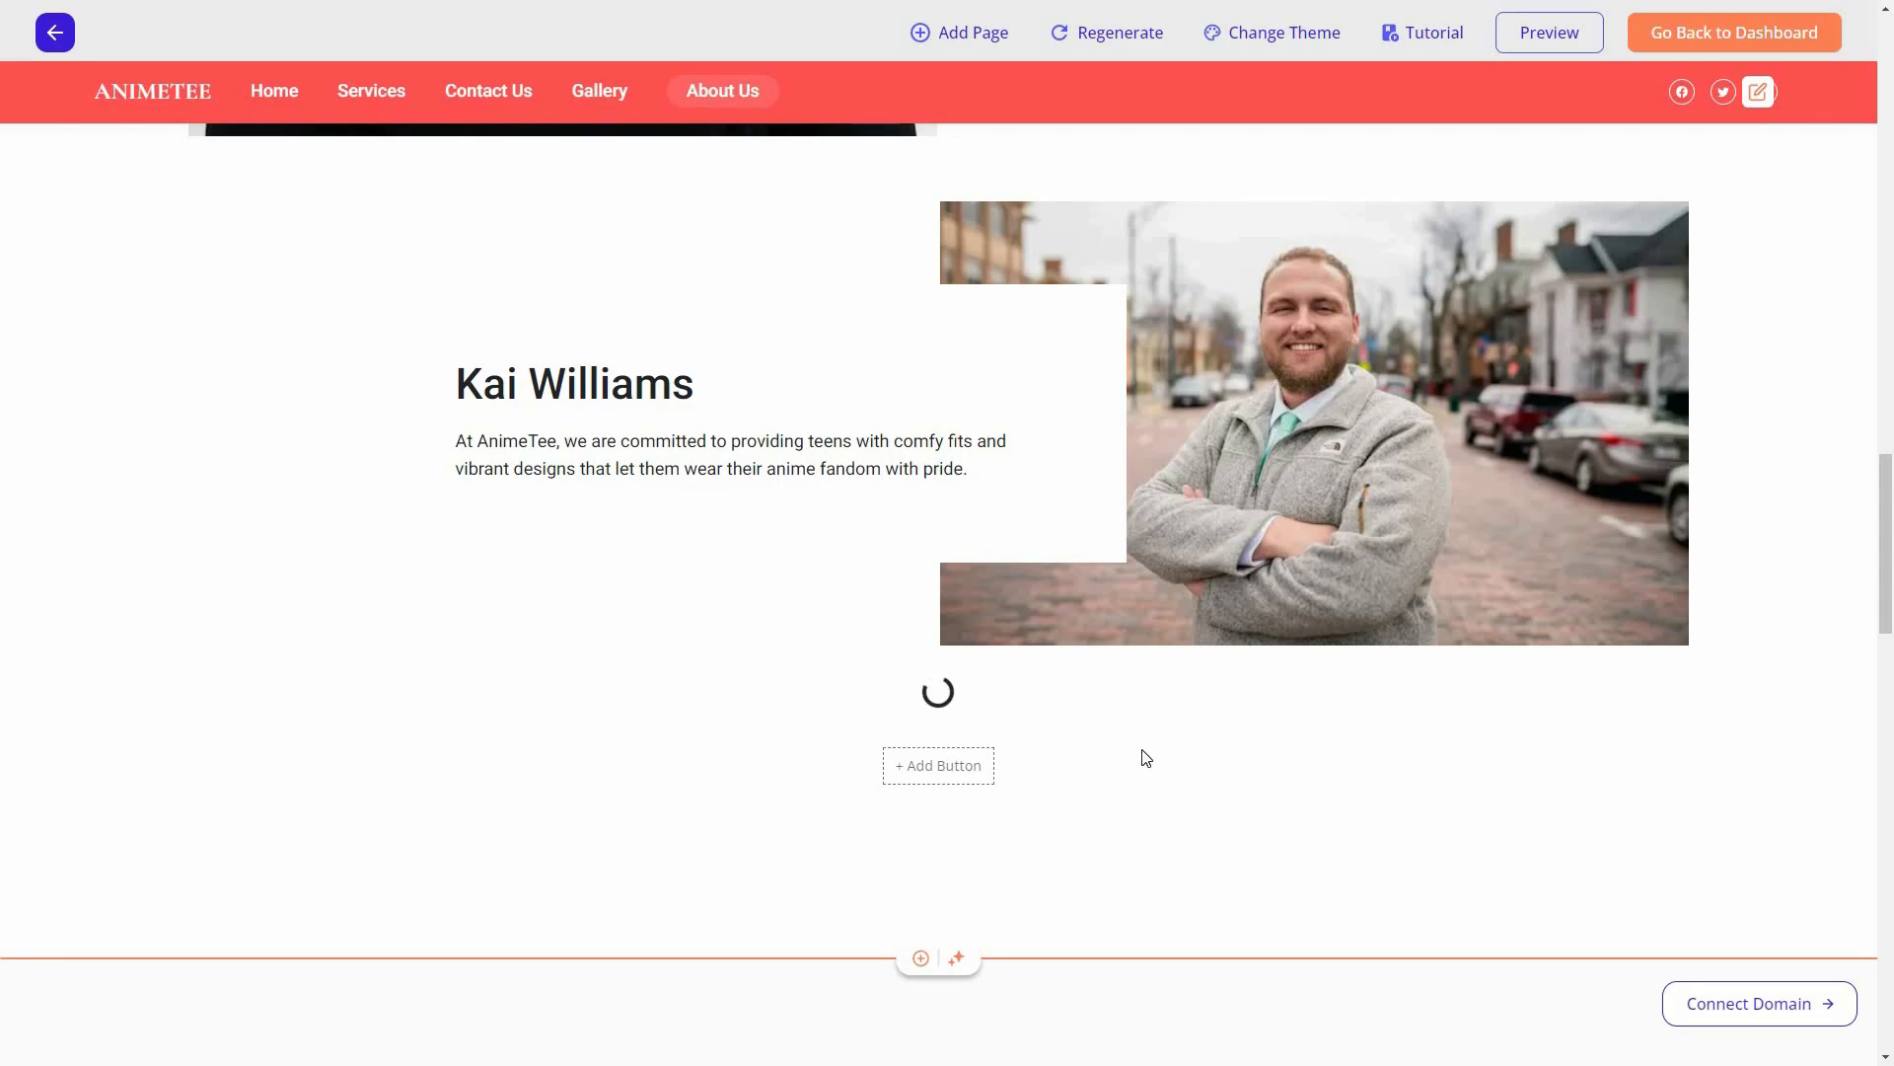
scroll(1141, 764, down, 1)
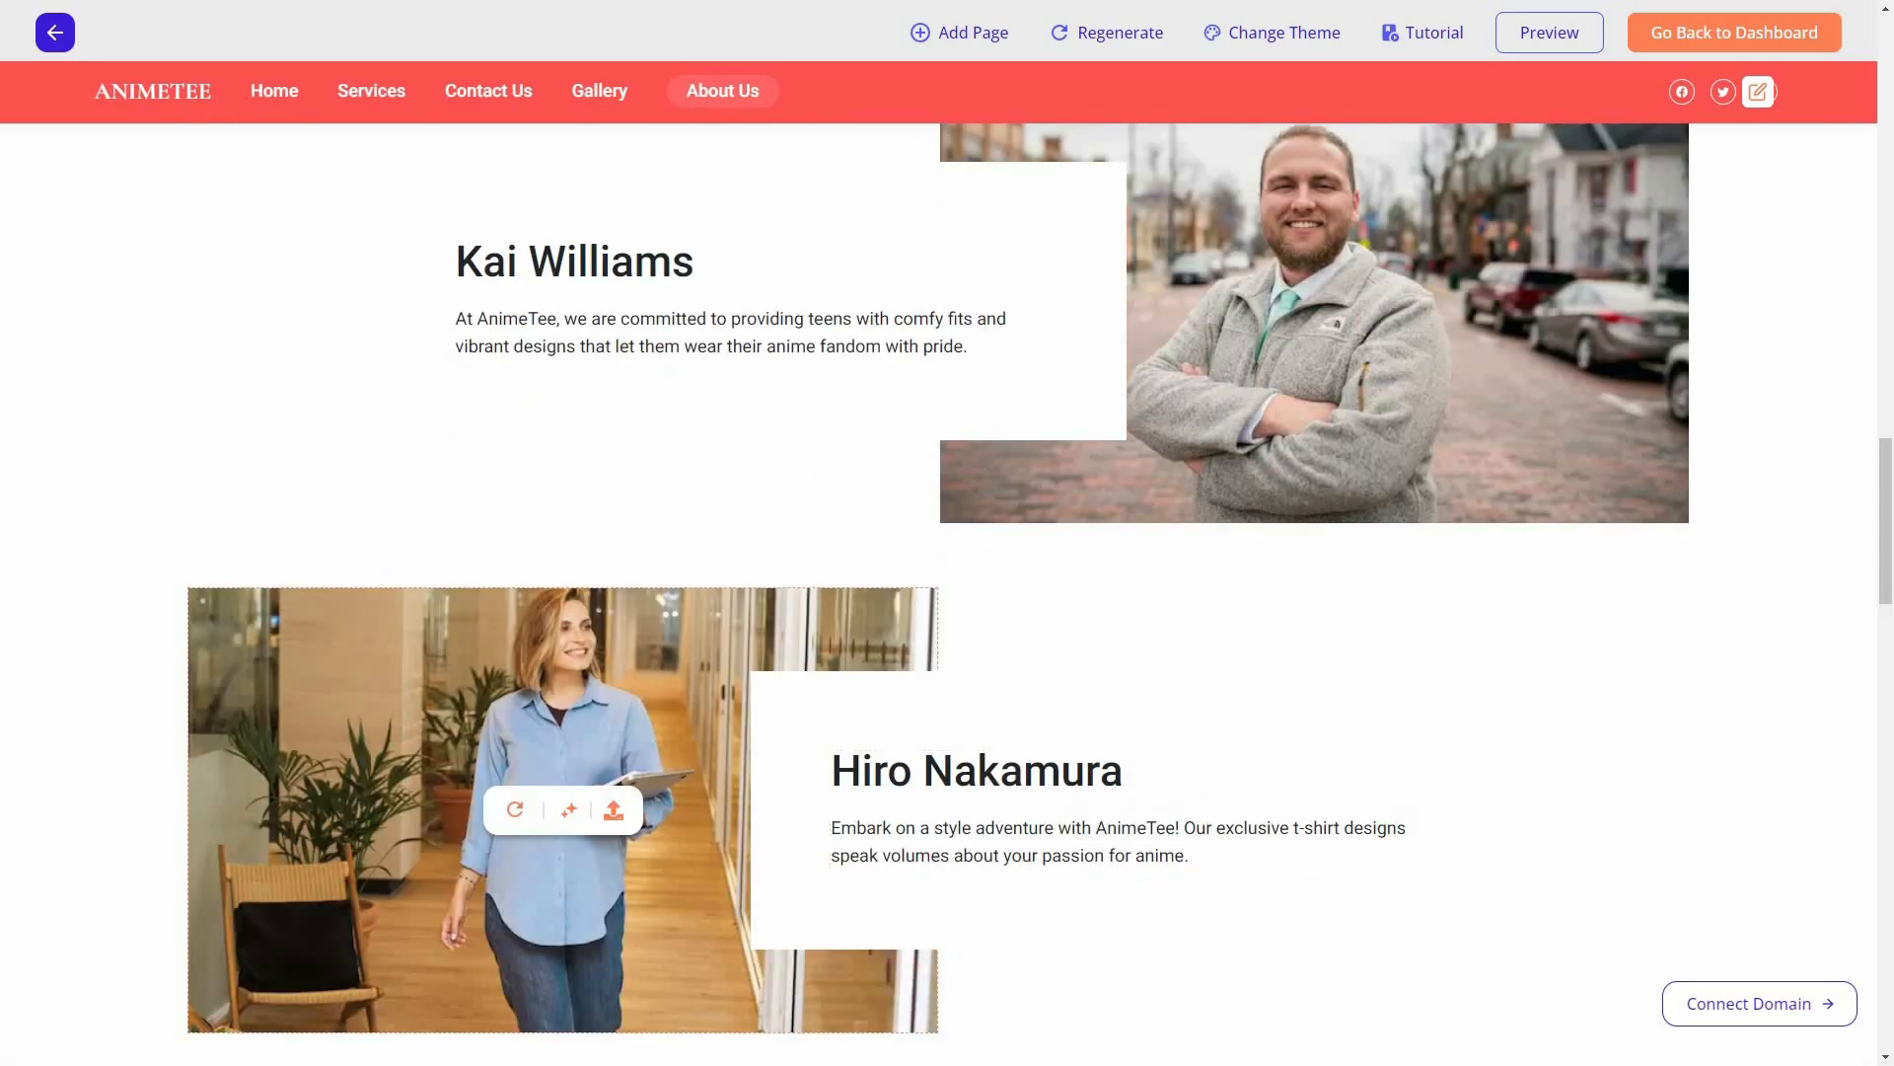
Step: Look through the founder items in the "Meet Our Visionaries" section of the About Us page, including the first founder's image and text
scroll(1652, 924, down, 1)
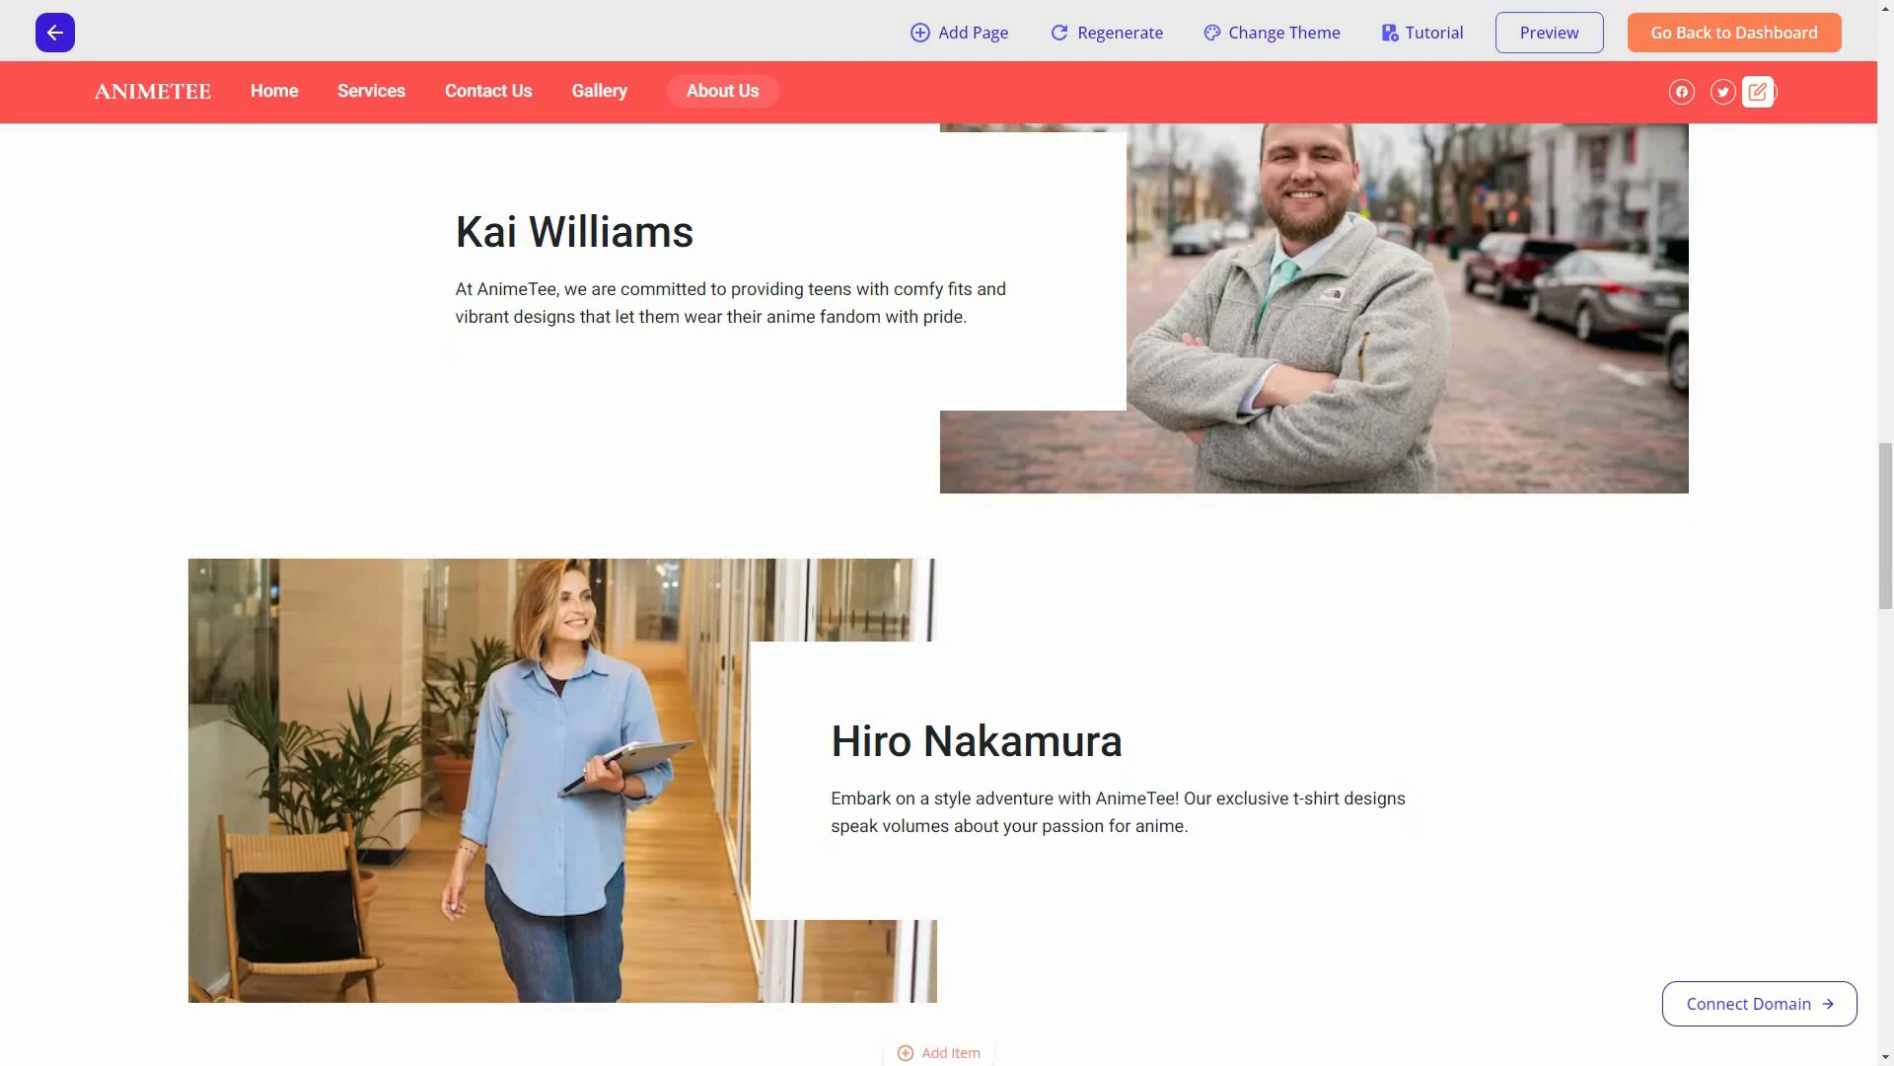
scroll(1656, 855, up, 6)
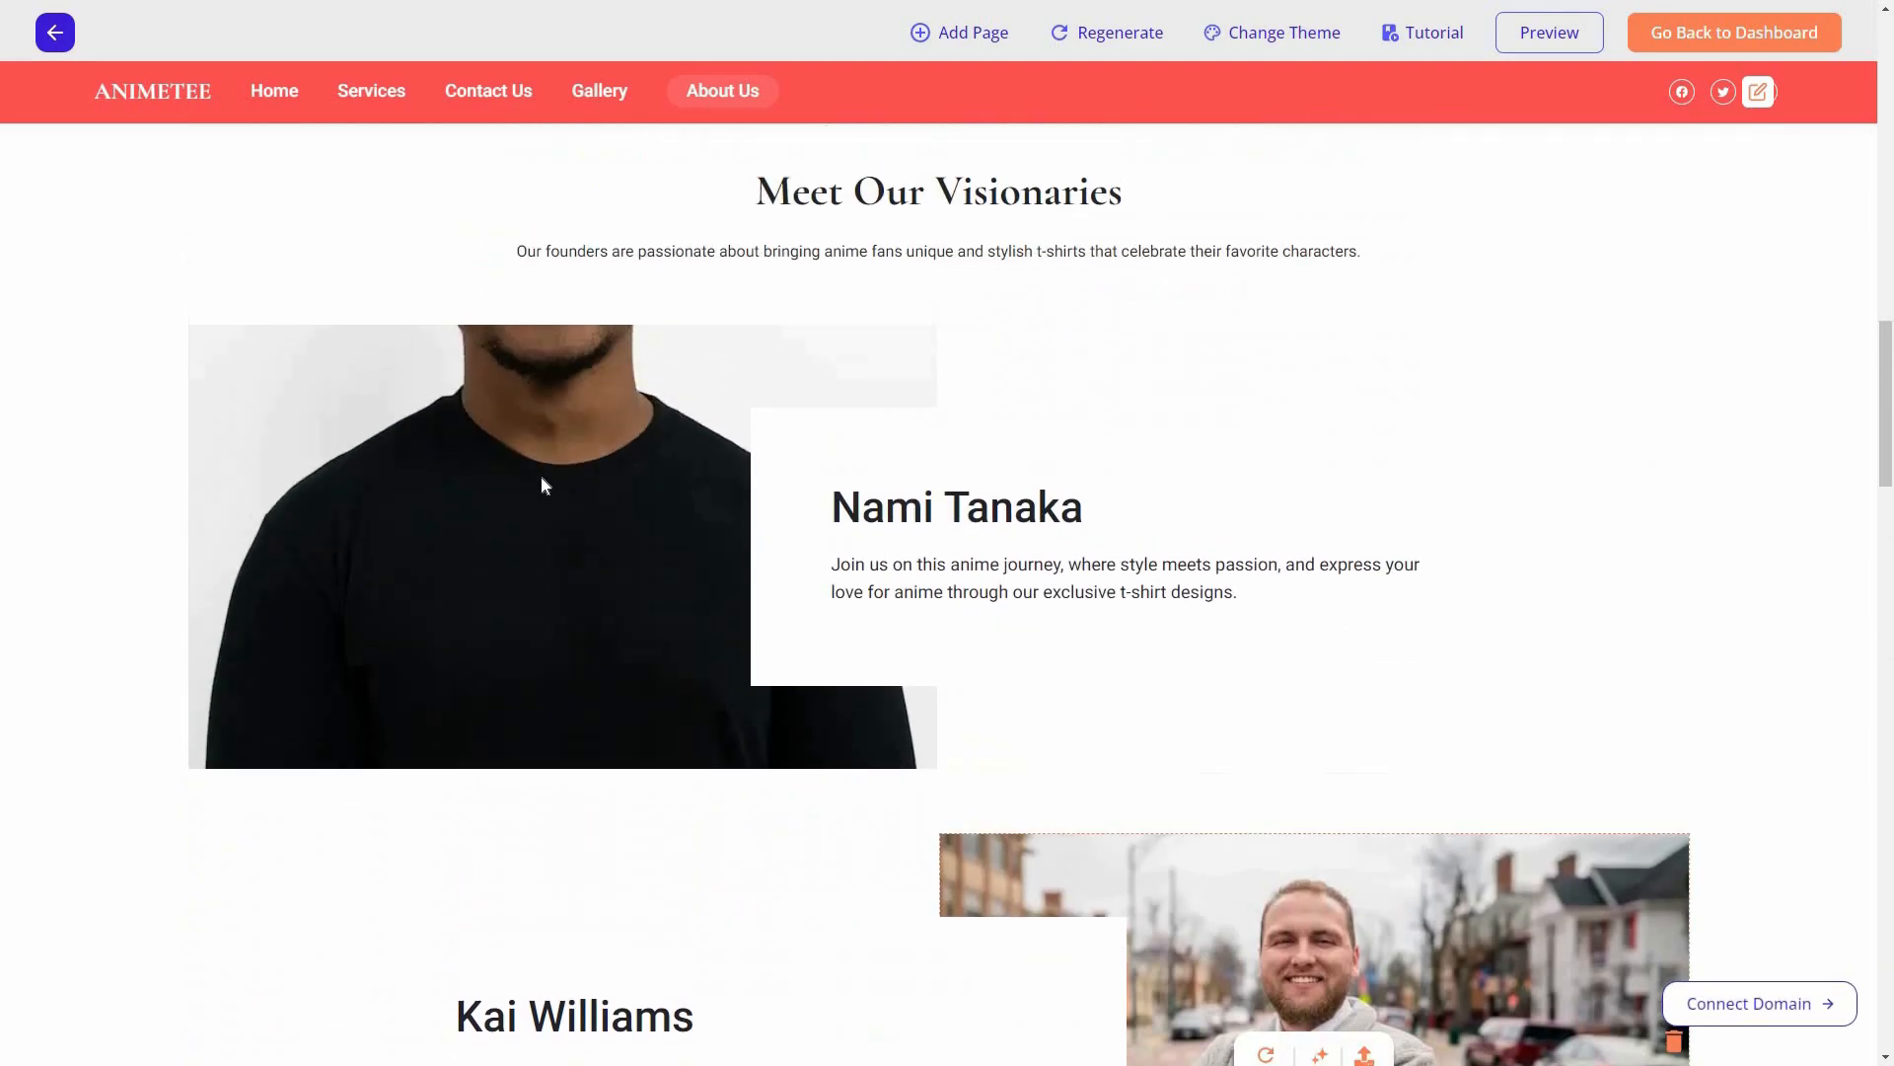
mouse_move(542, 485)
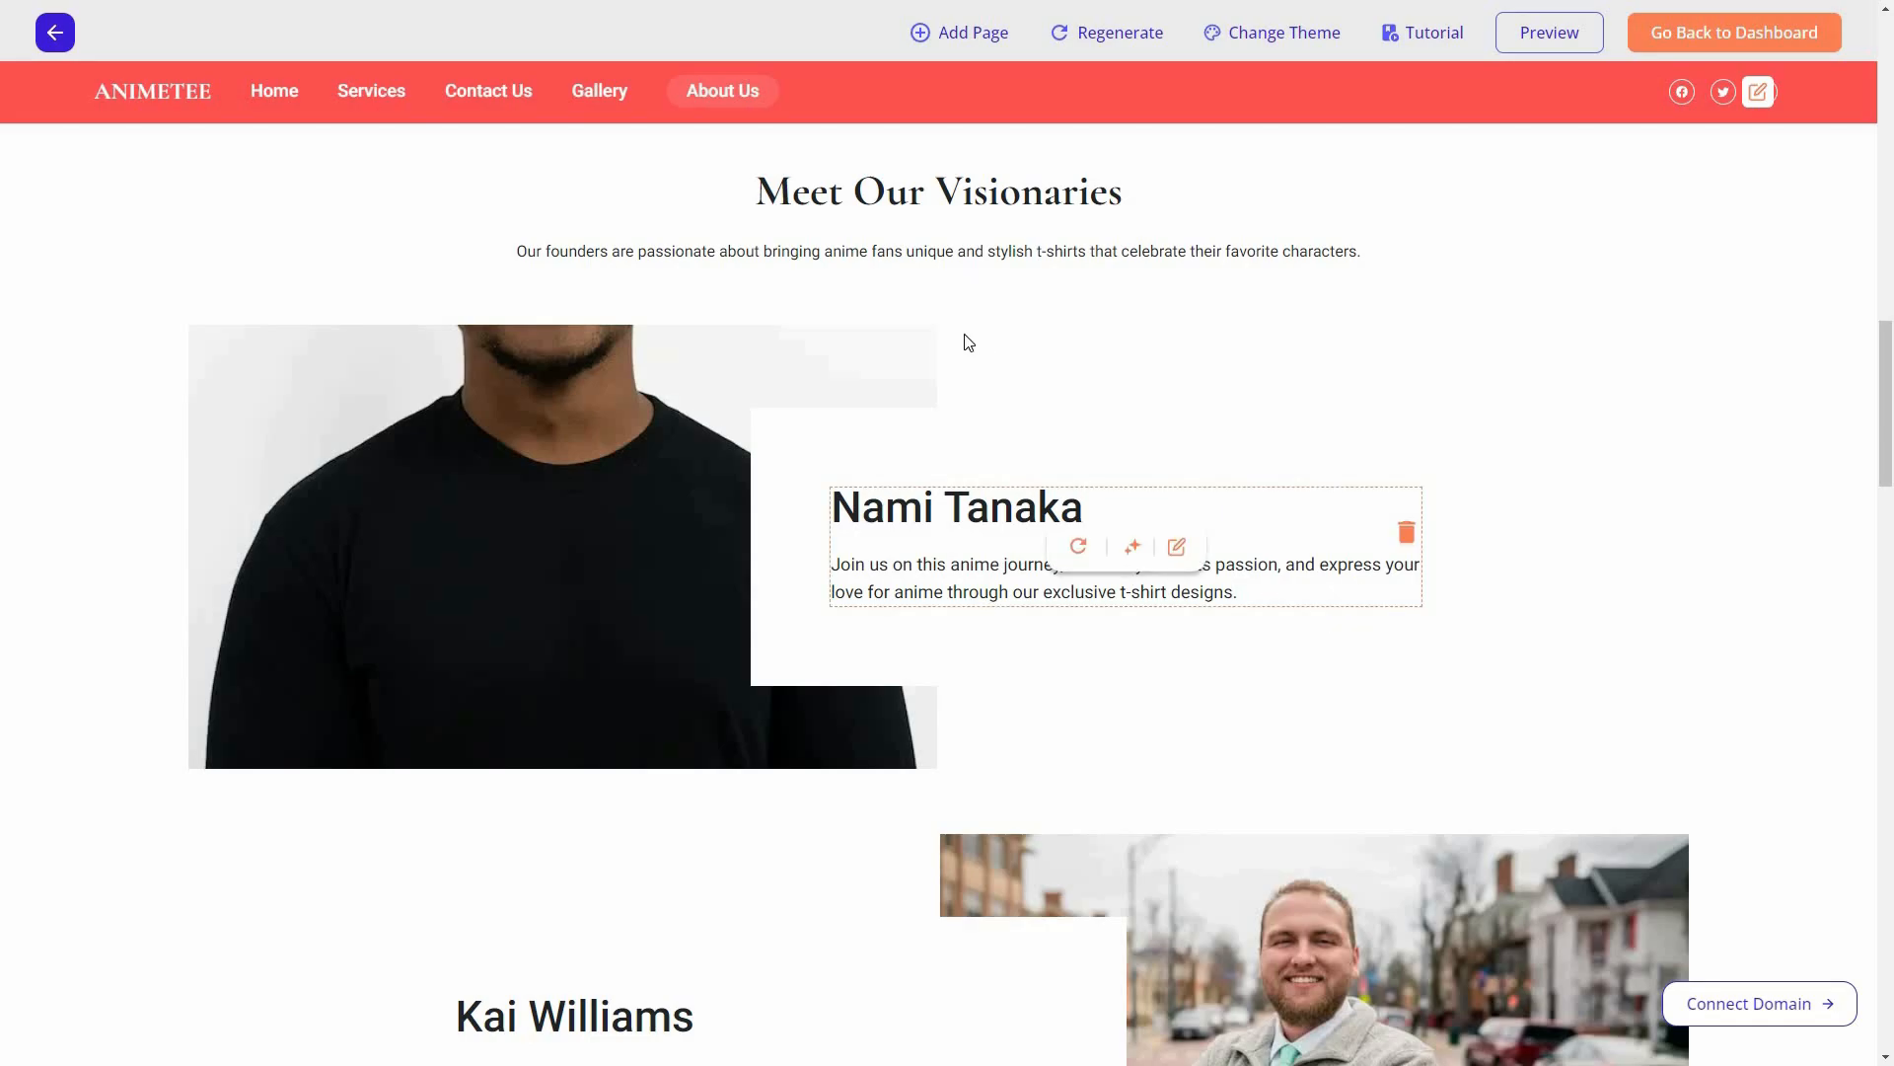
scroll(1203, 513, up, 3)
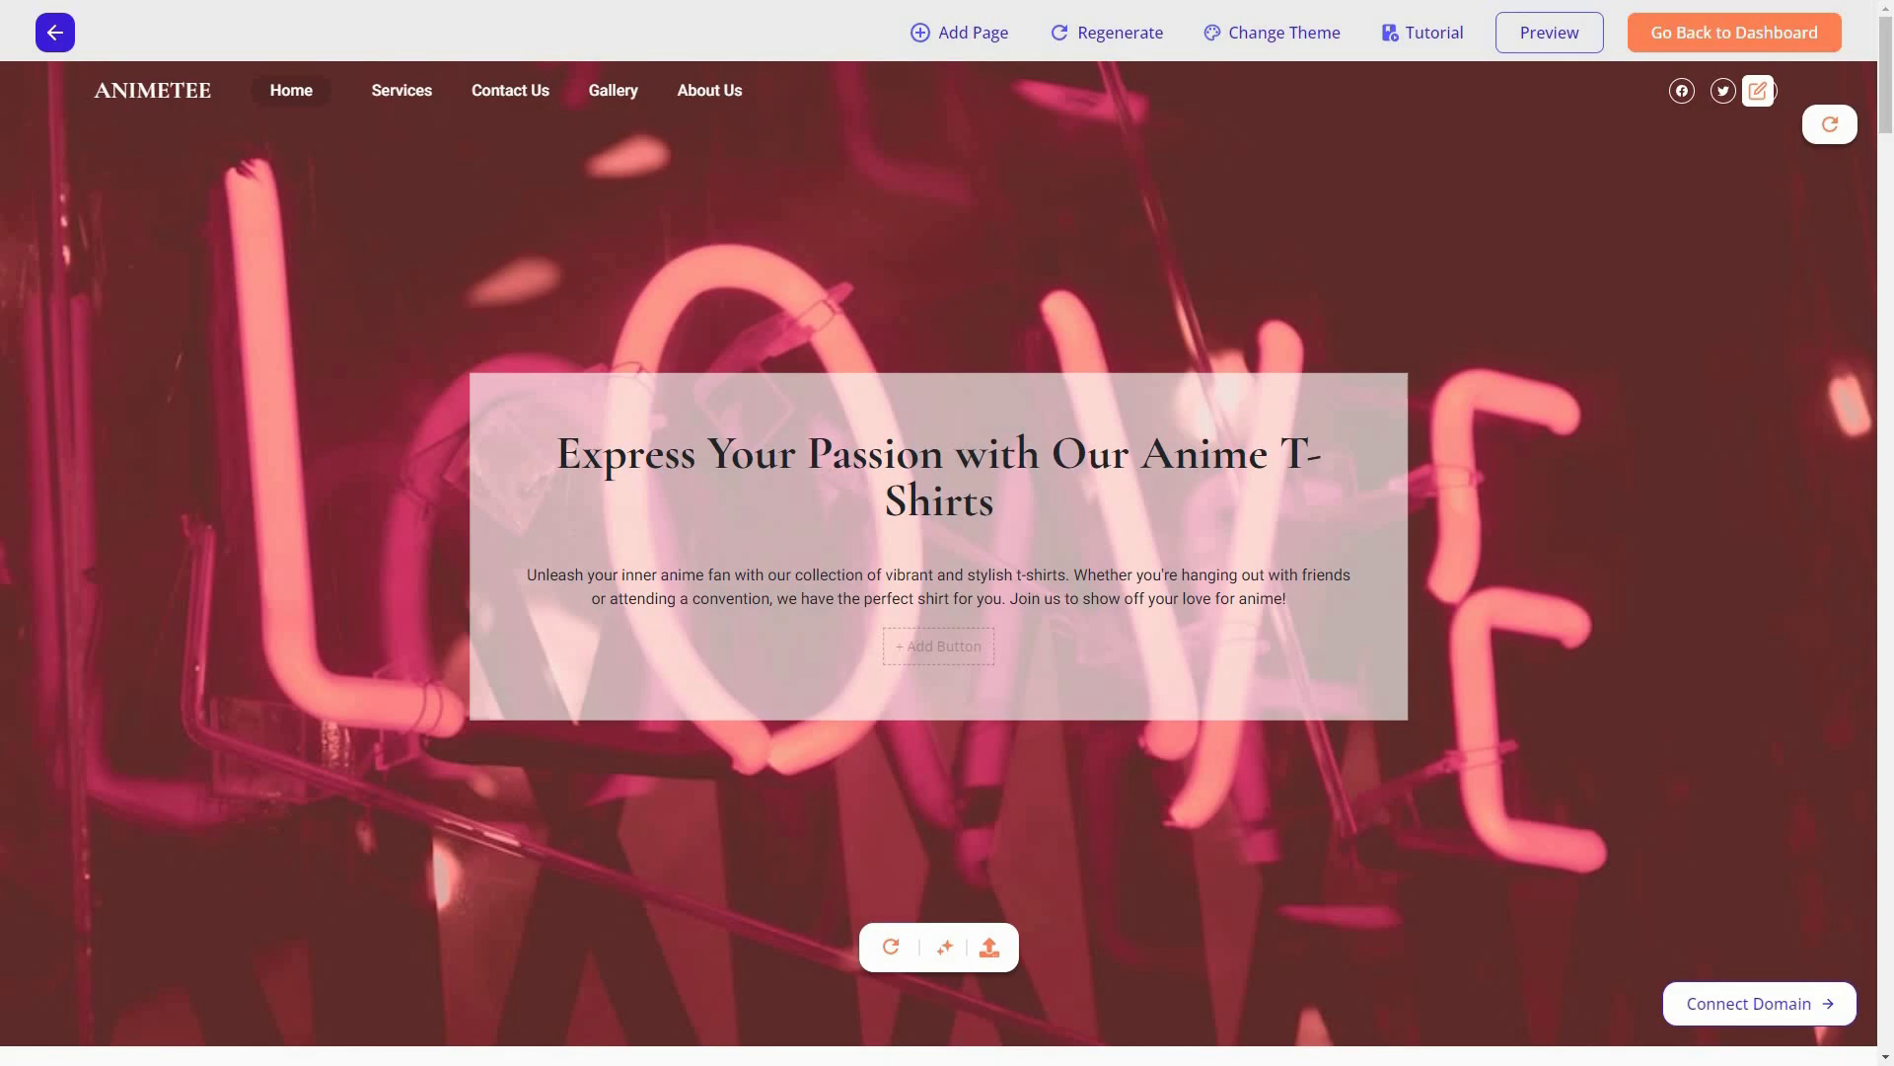
Step: Open the option for adding a page from the Home page and leave it without adding one
click(972, 38)
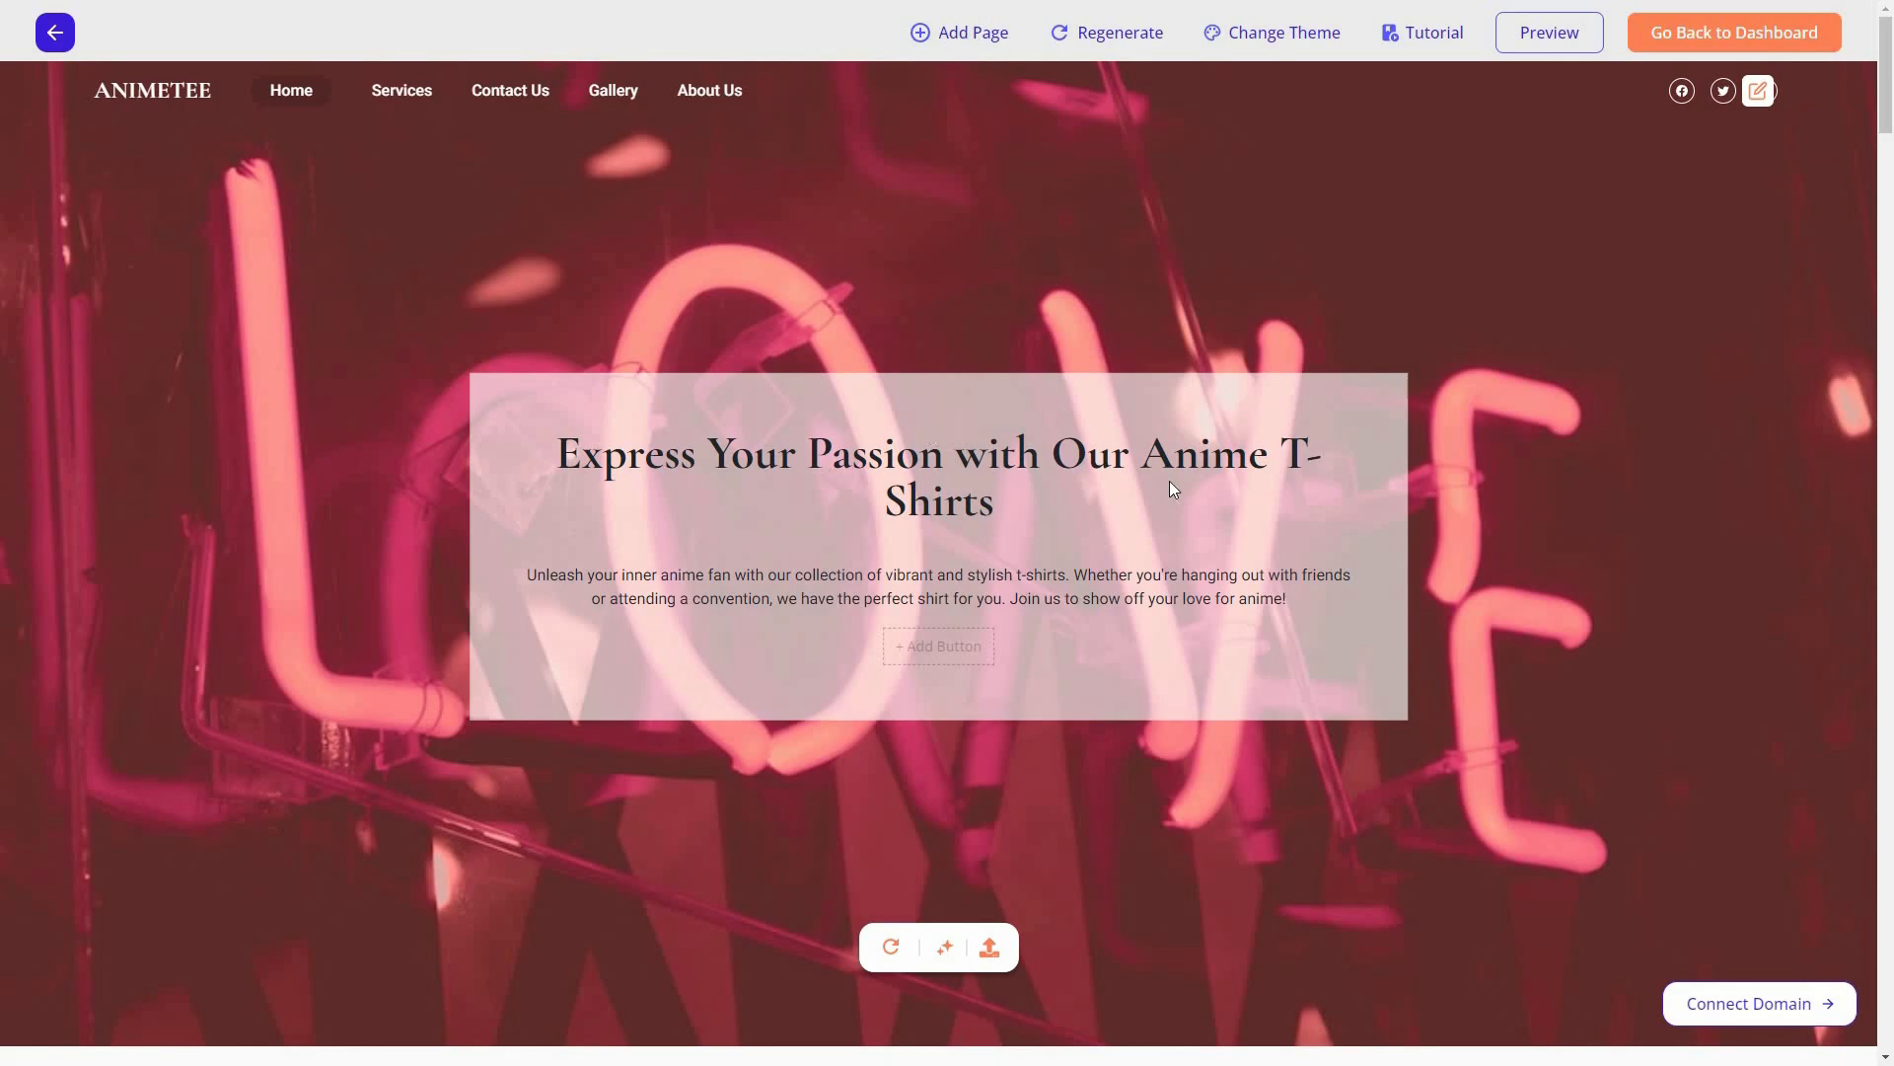
key(Escape)
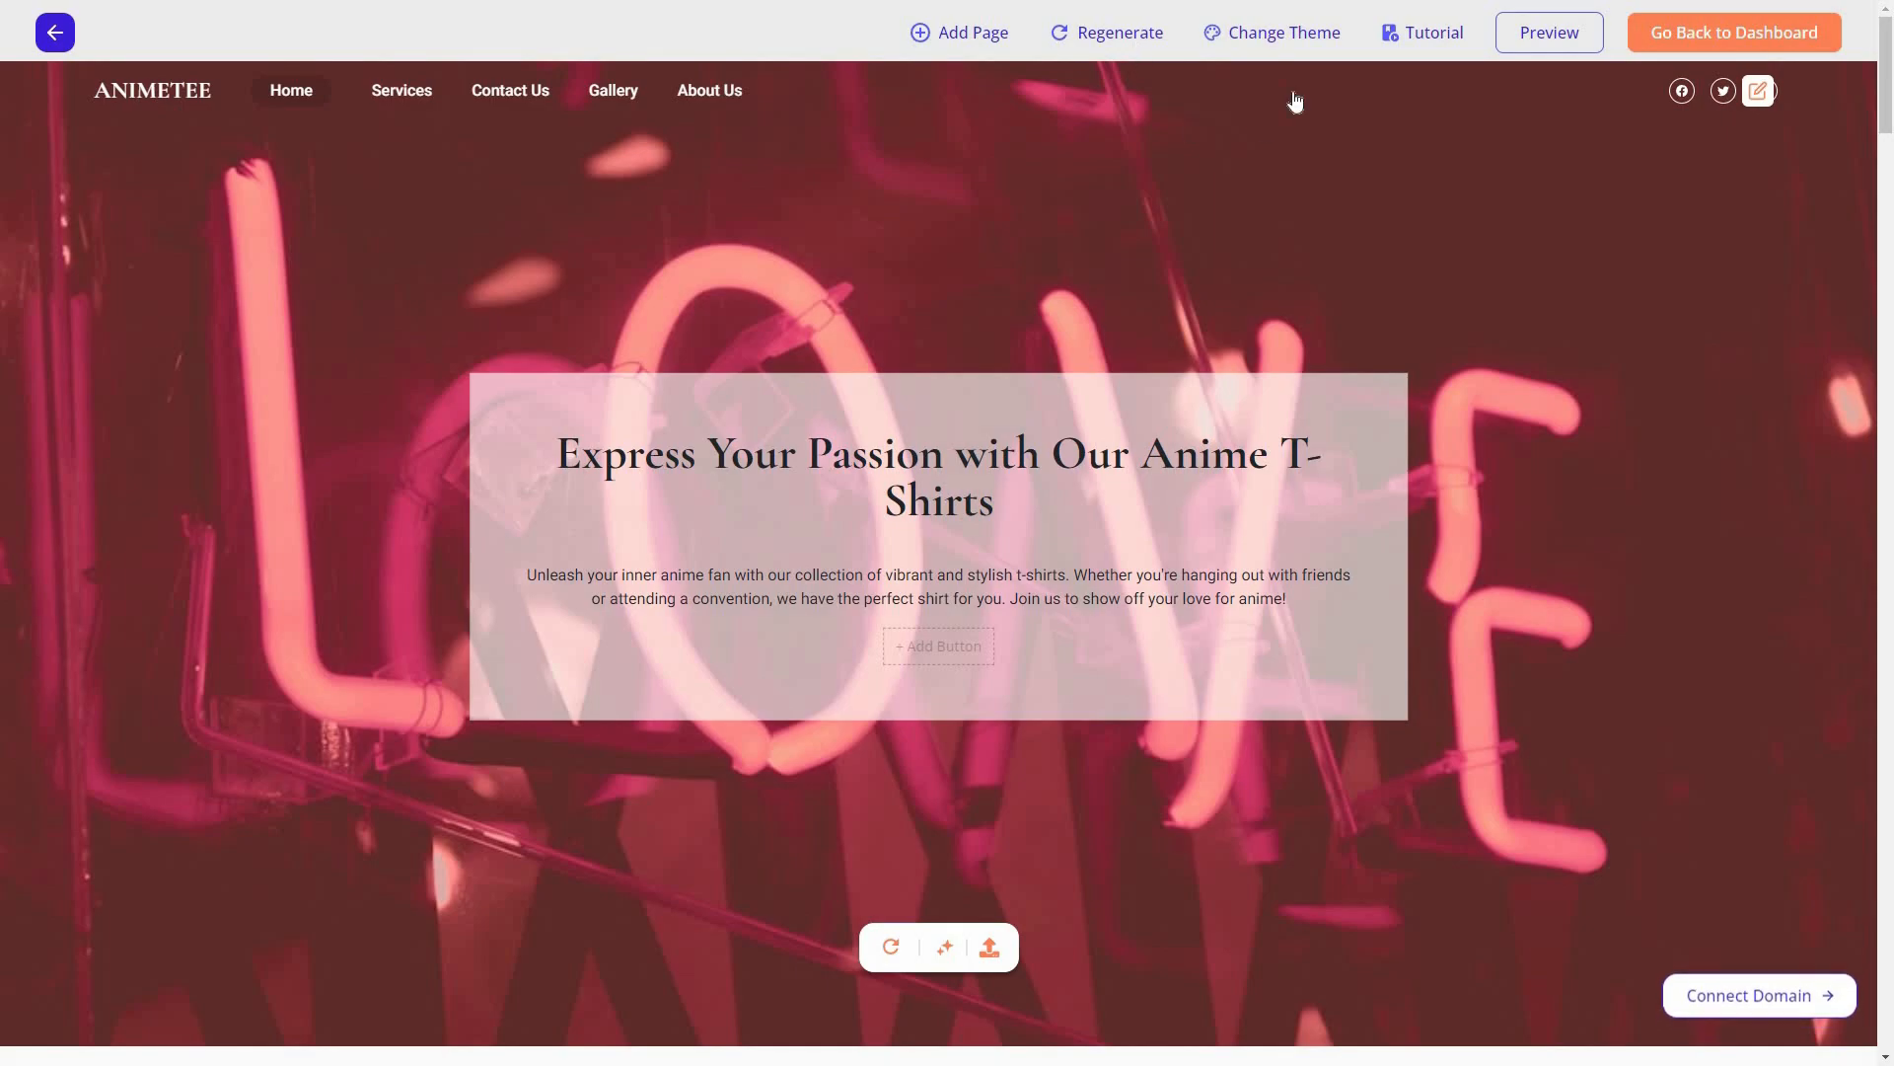
Step: Preview the dark mode in the website's theme settings and switch back to light mode
click(1285, 37)
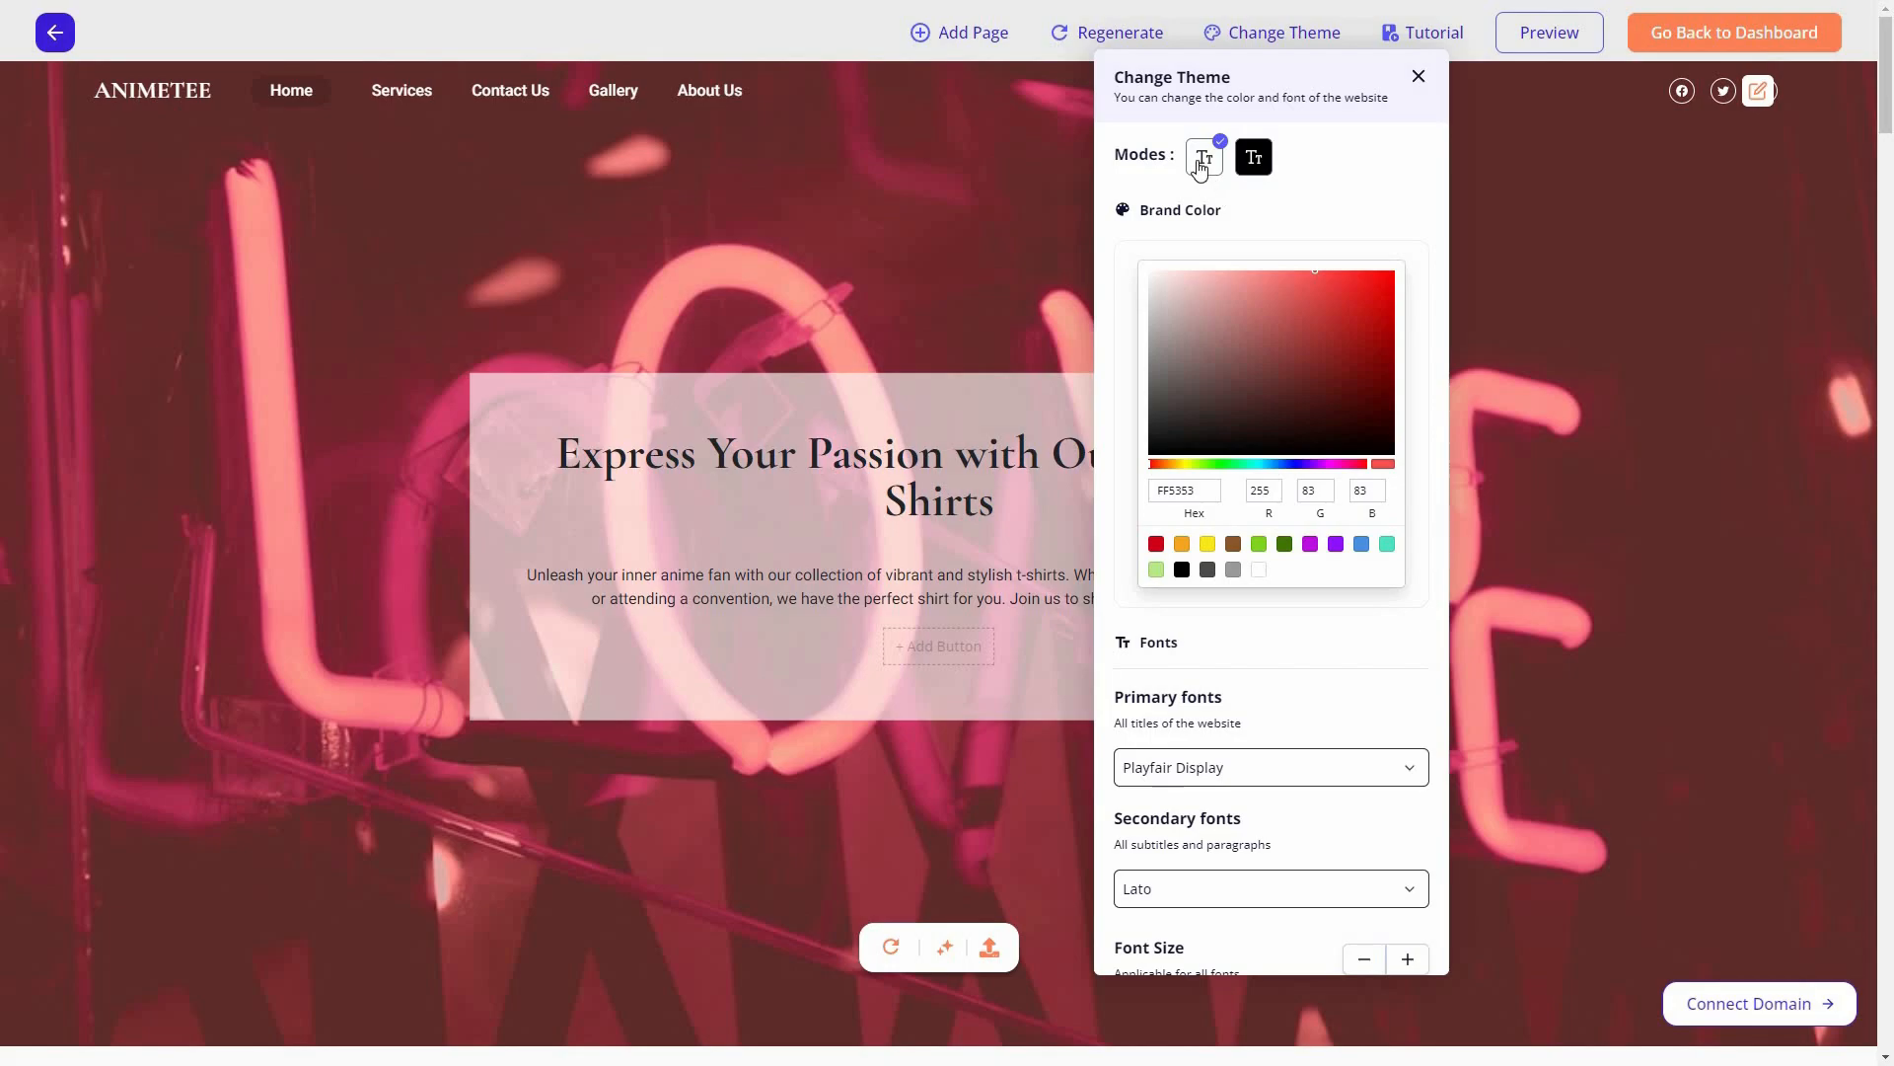
click(1259, 161)
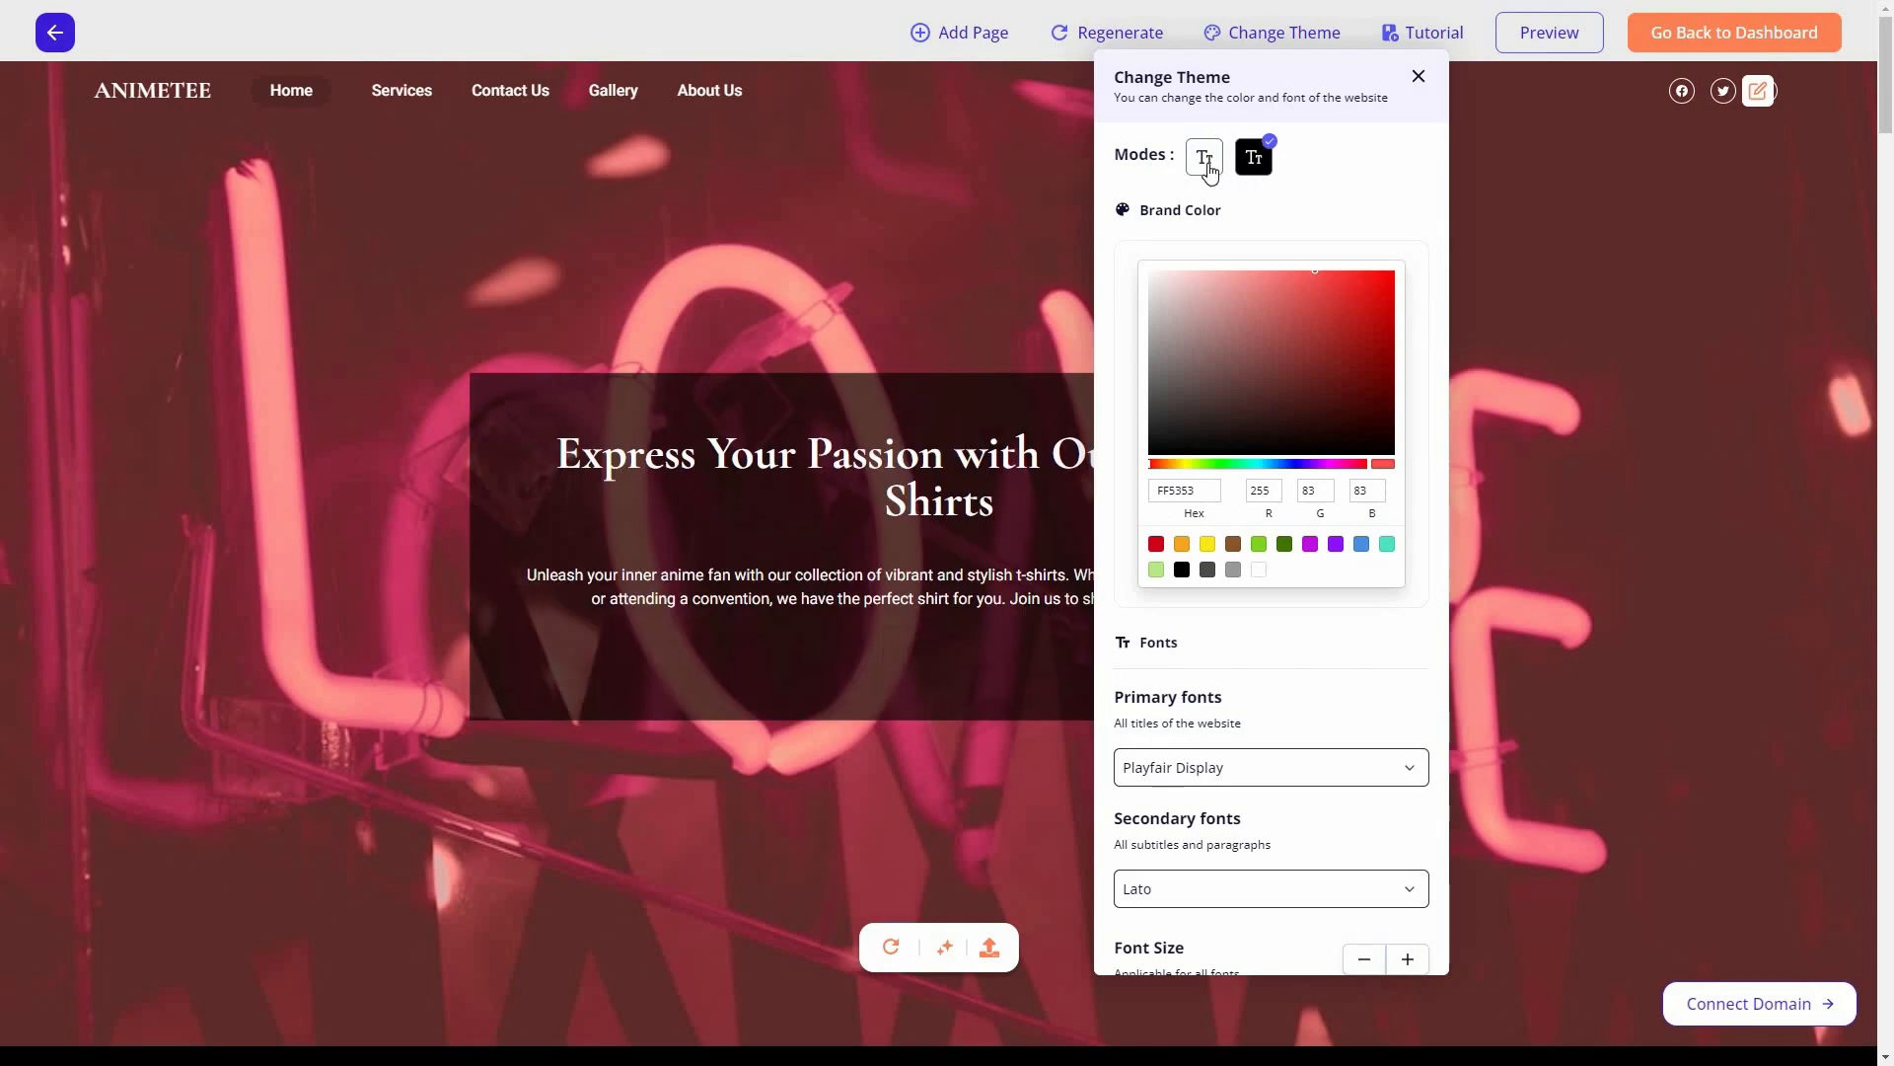
click(1207, 166)
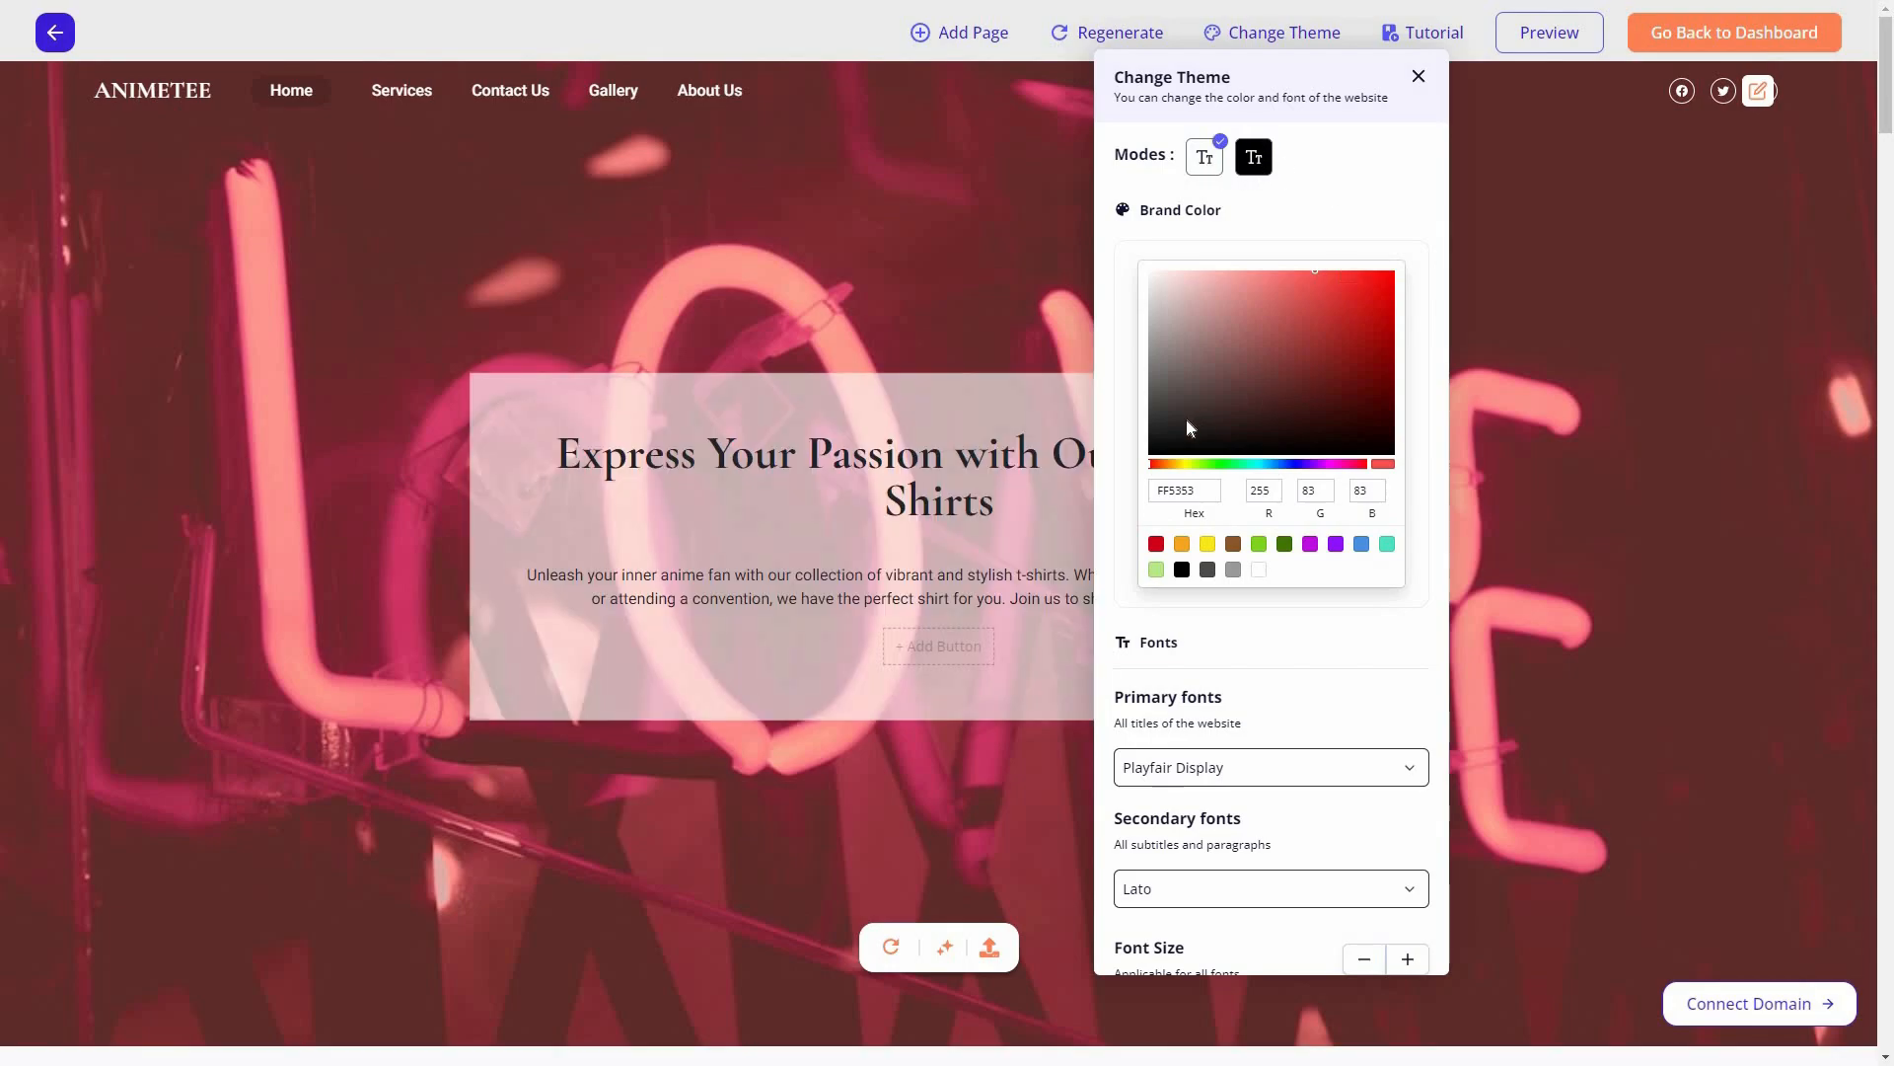
Step: Examine the theme's brand color, primary font, secondary font and font size options, and close the theme settings without applying changes
scroll(1167, 560, down, 1)
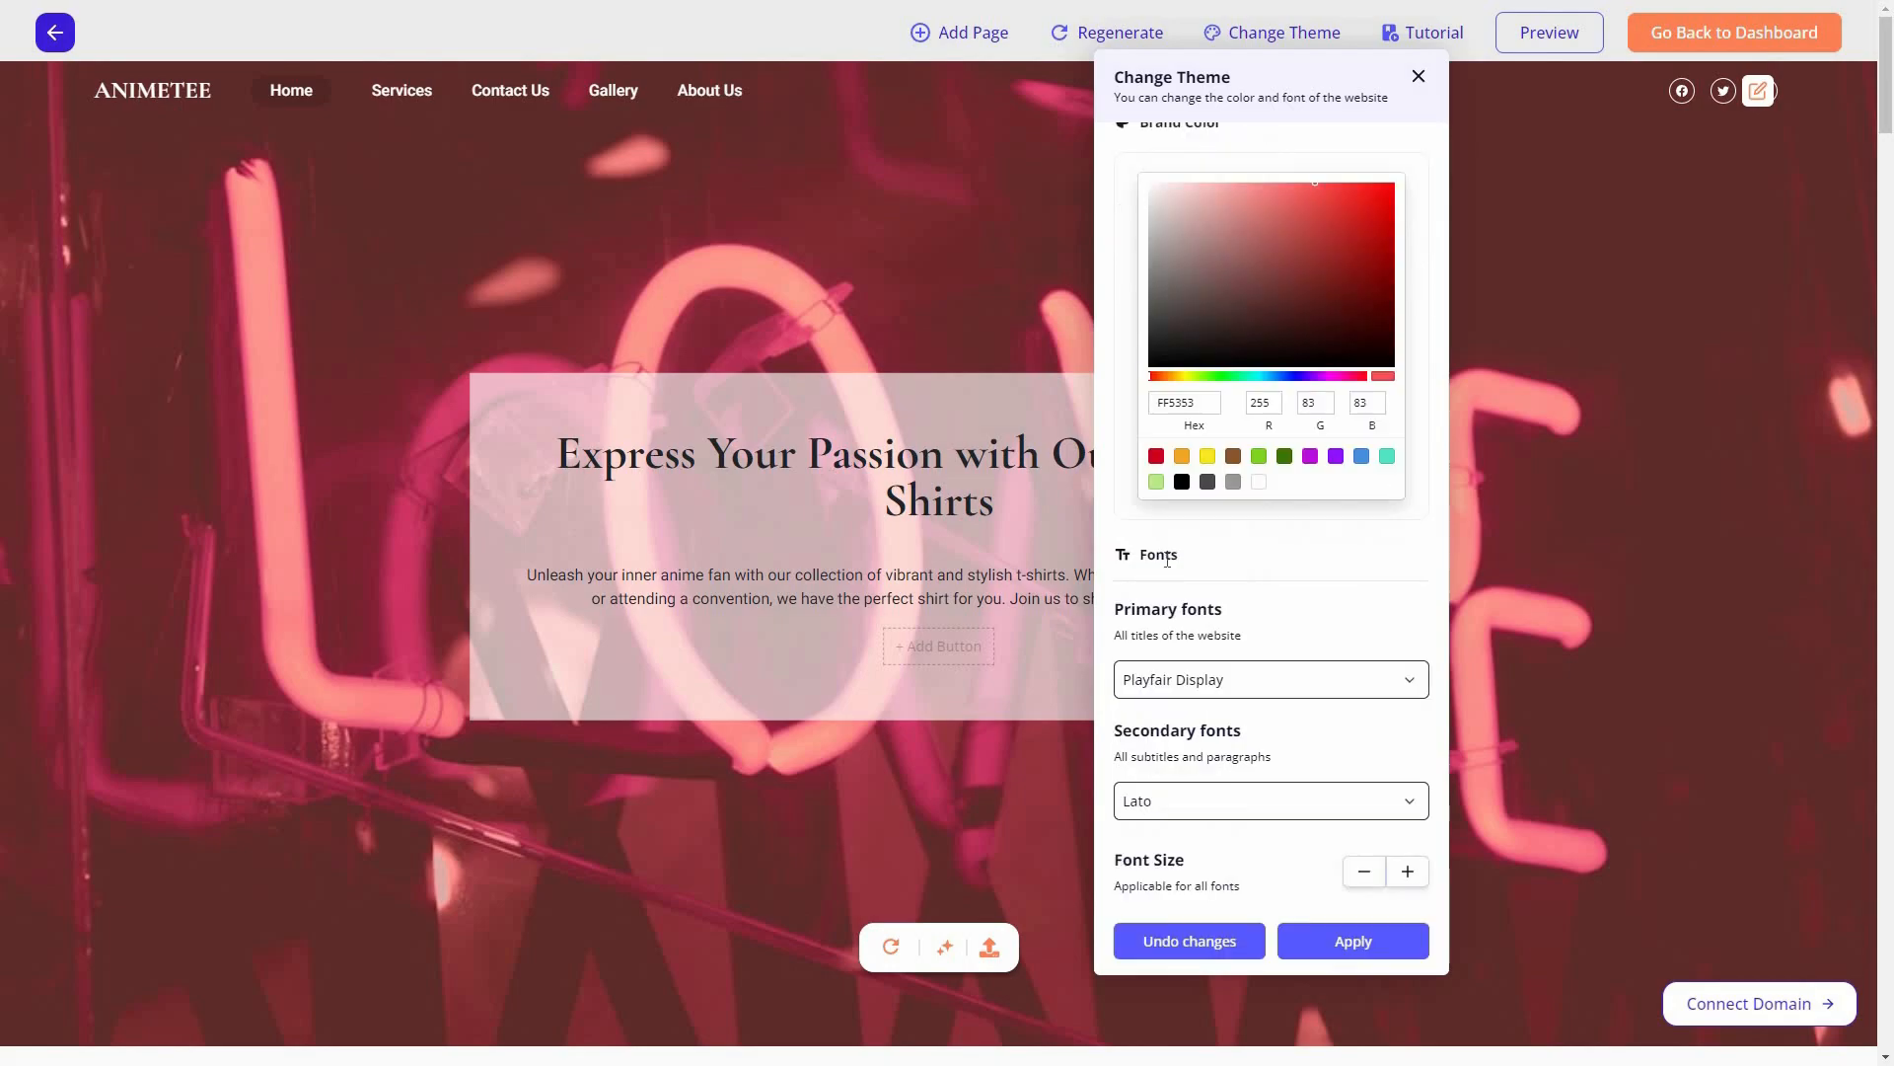
scroll(1260, 621, down, 2)
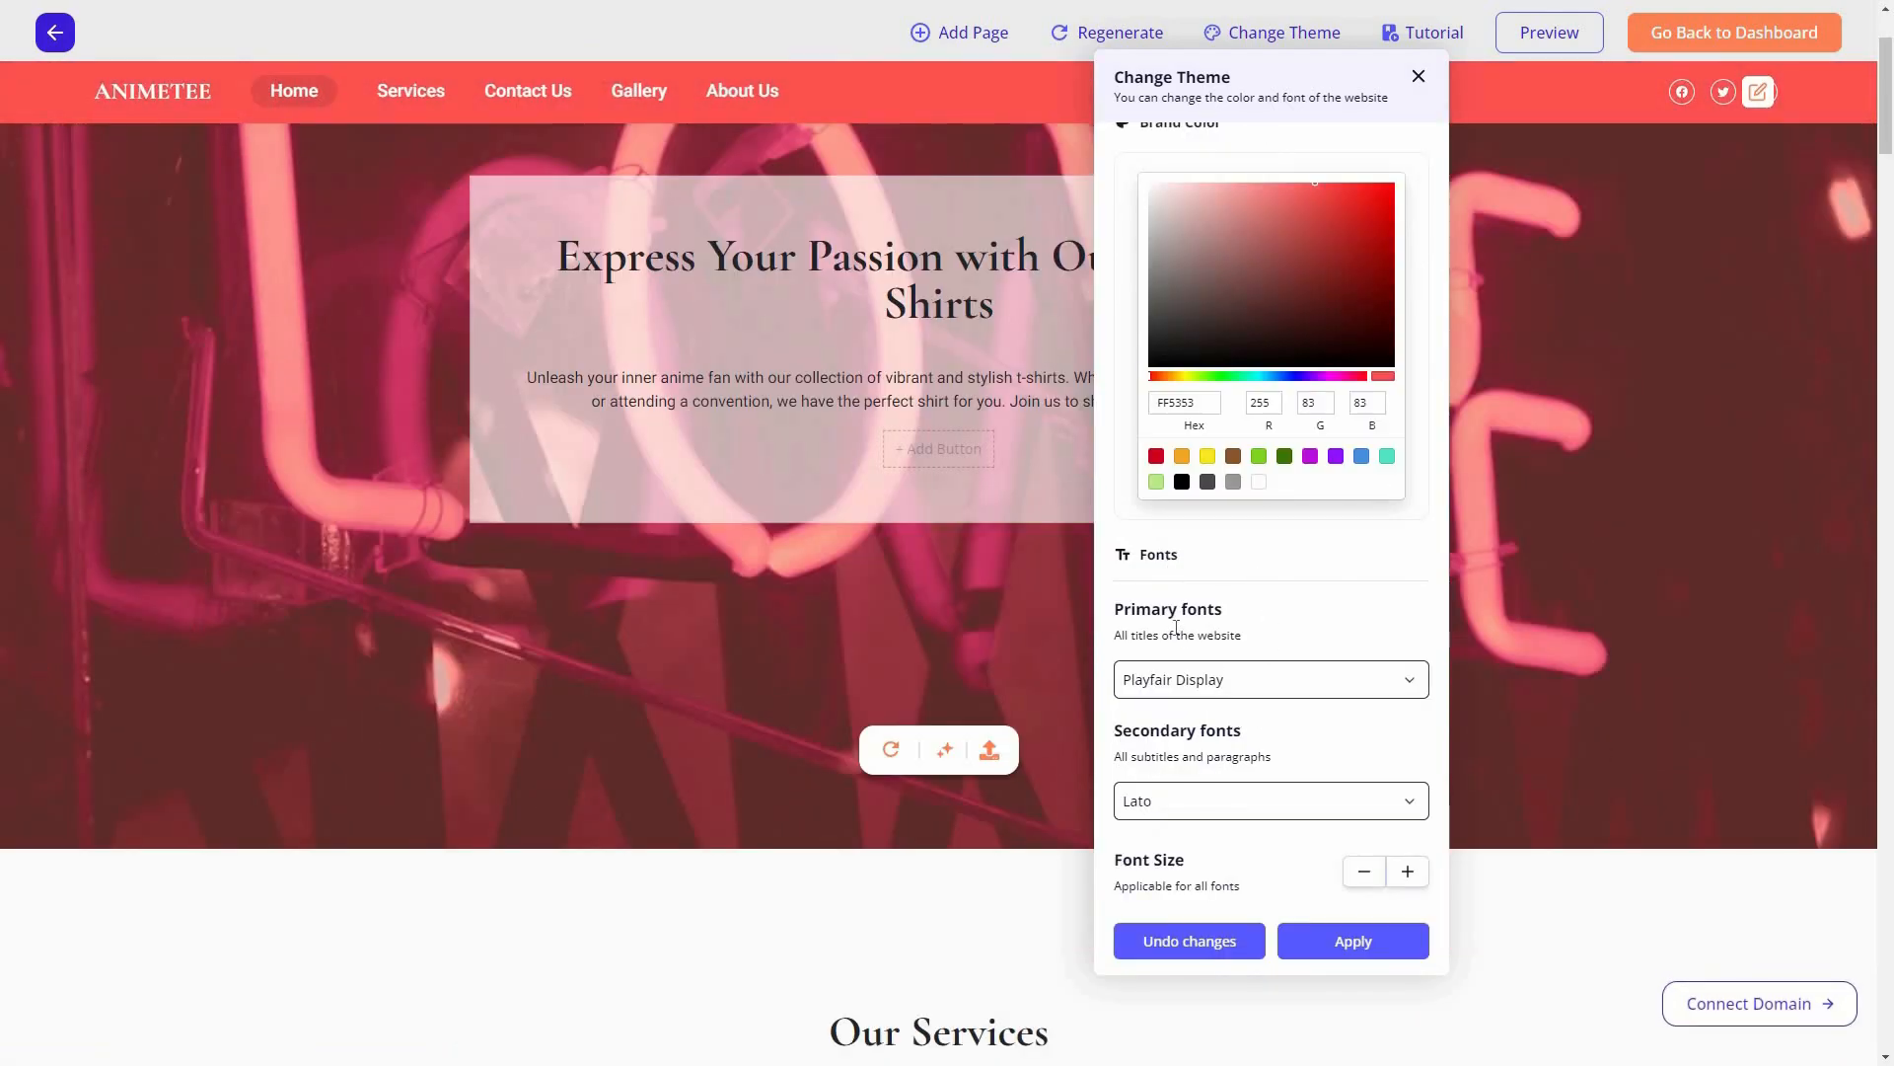
click(1309, 673)
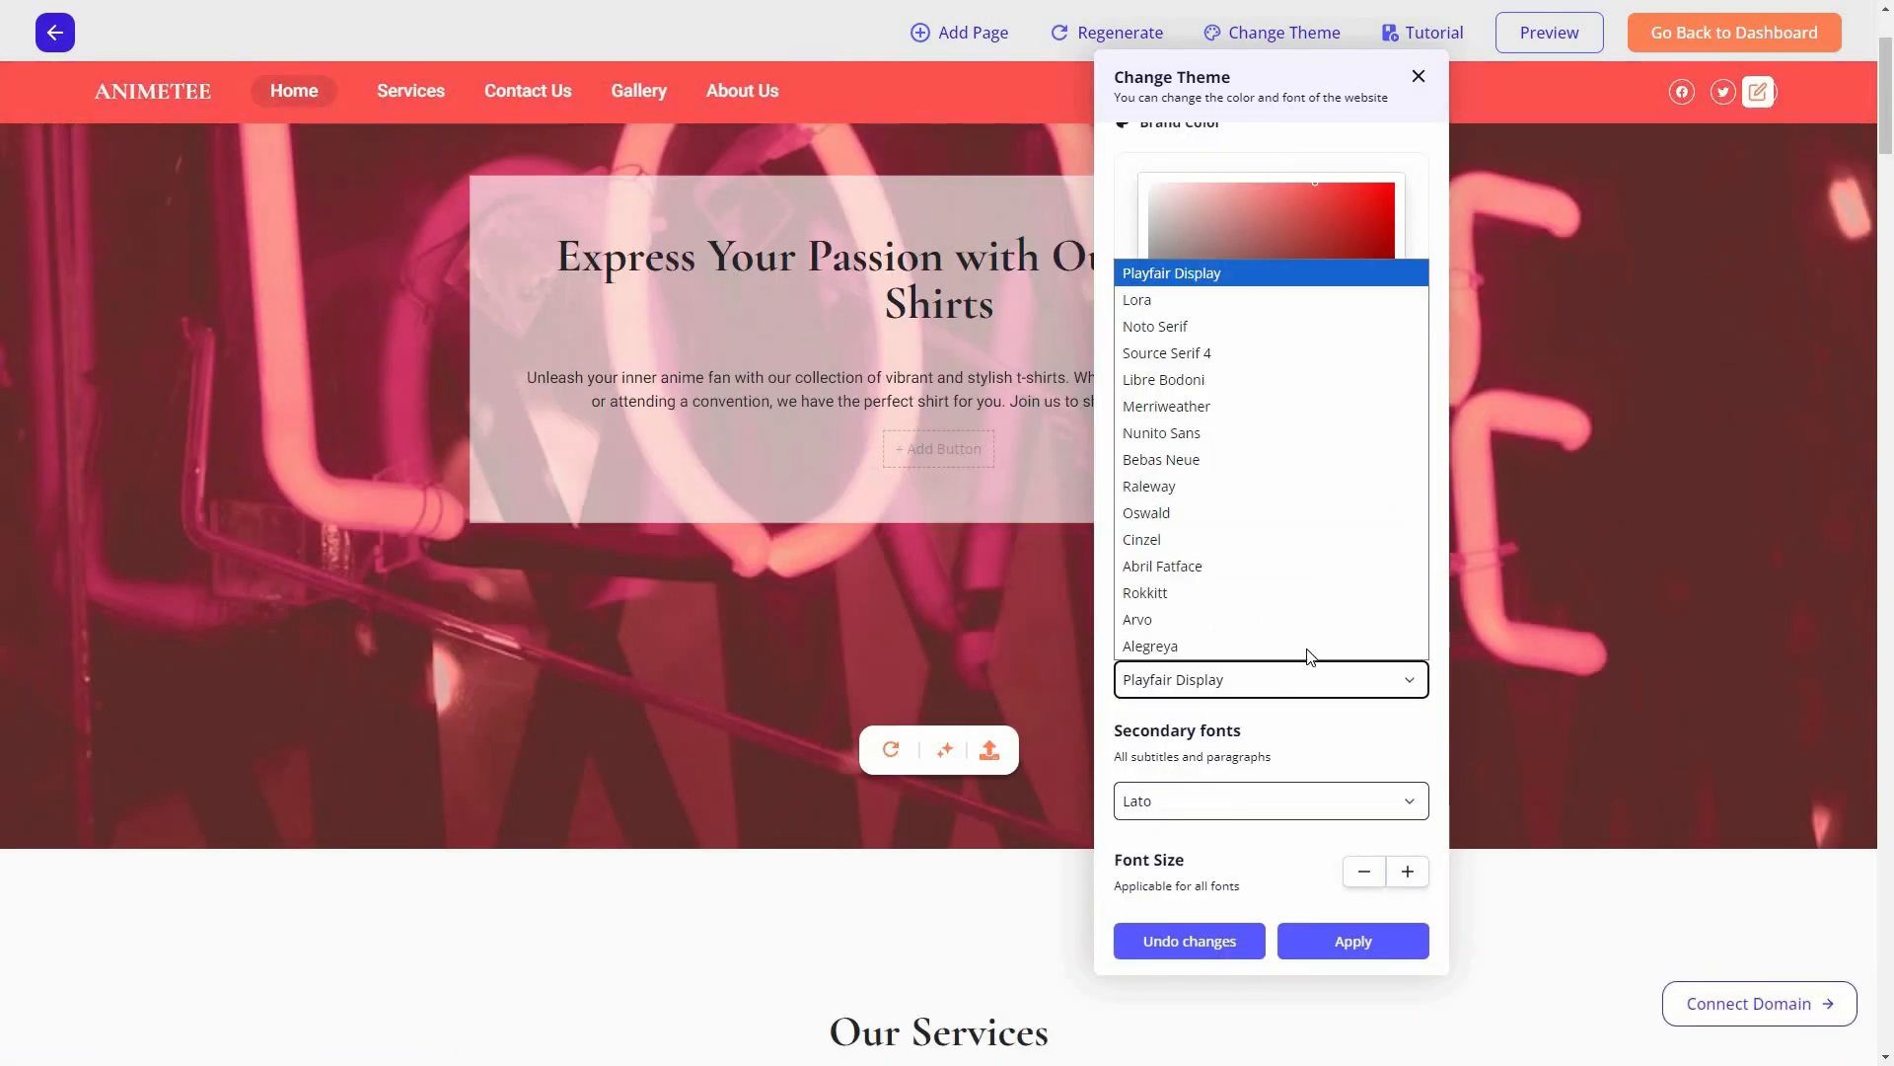
click(1276, 807)
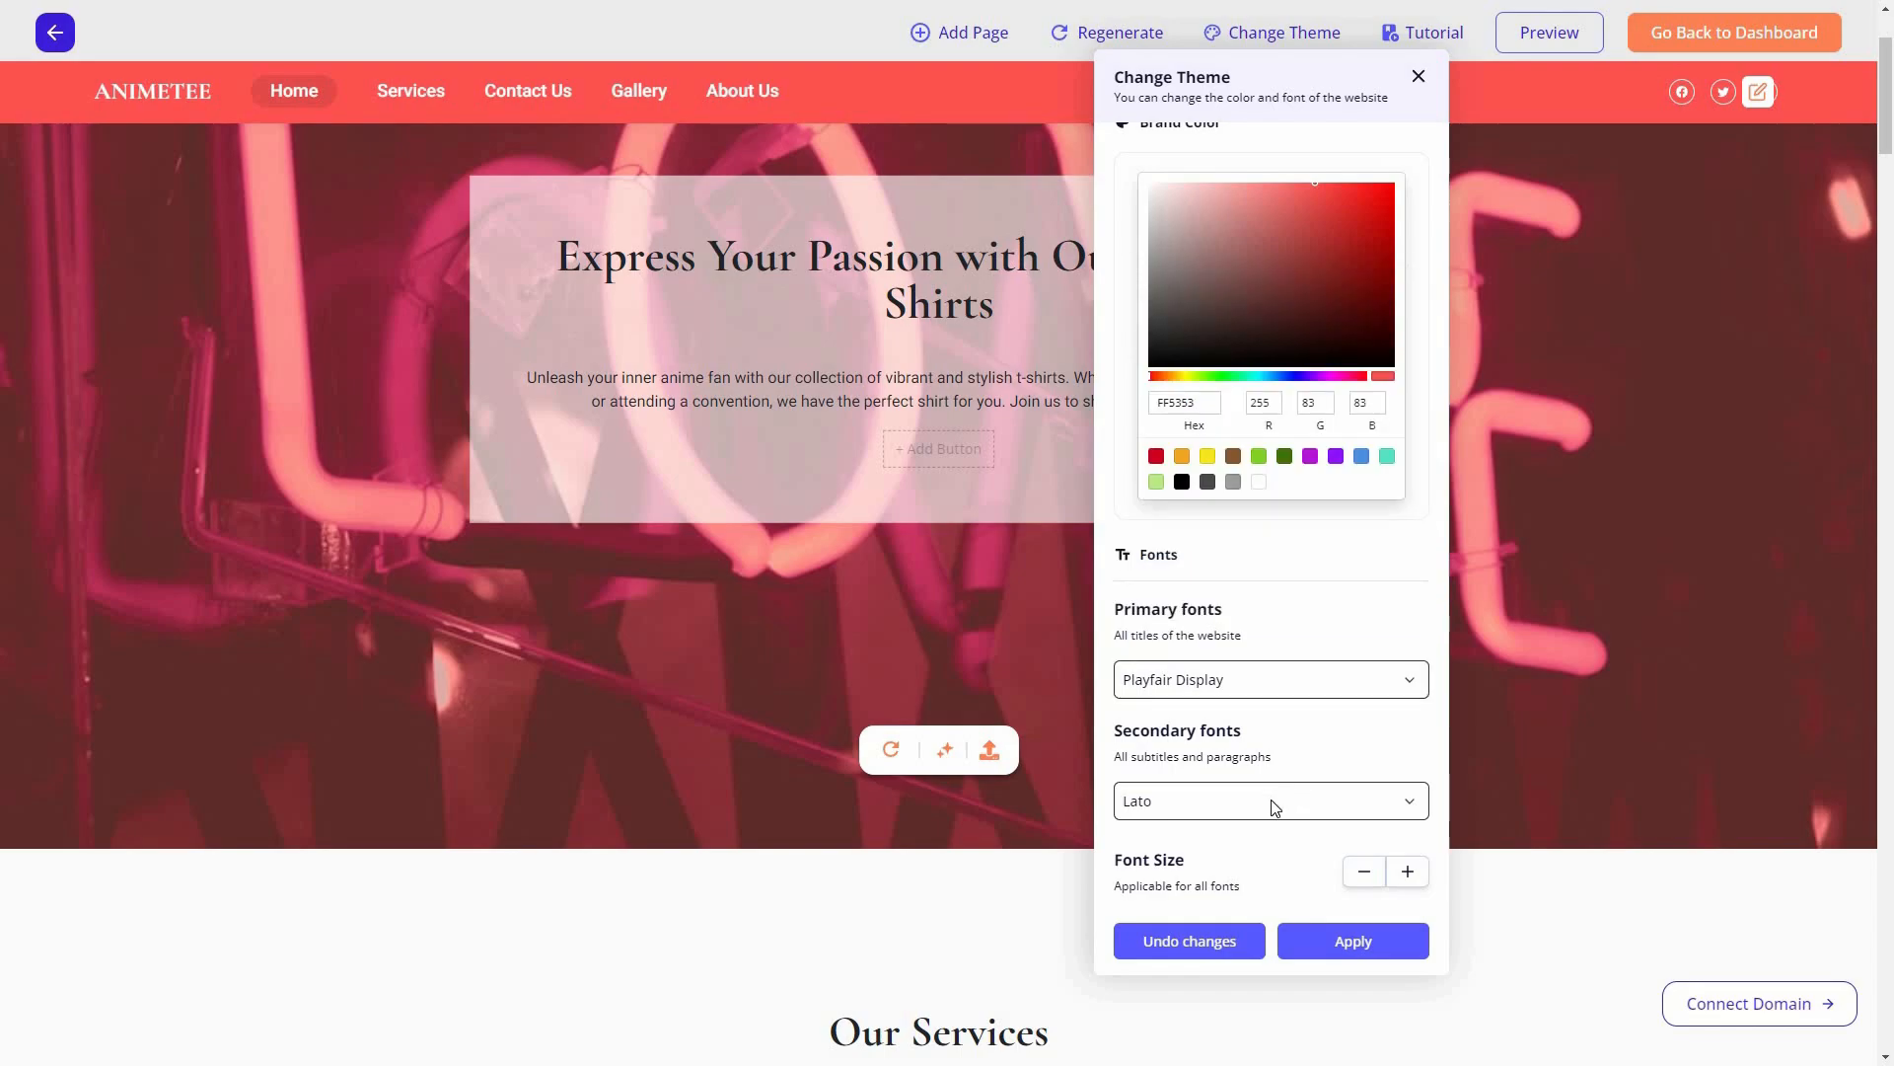
click(1275, 807)
click(1376, 881)
scroll(1332, 538, up, 2)
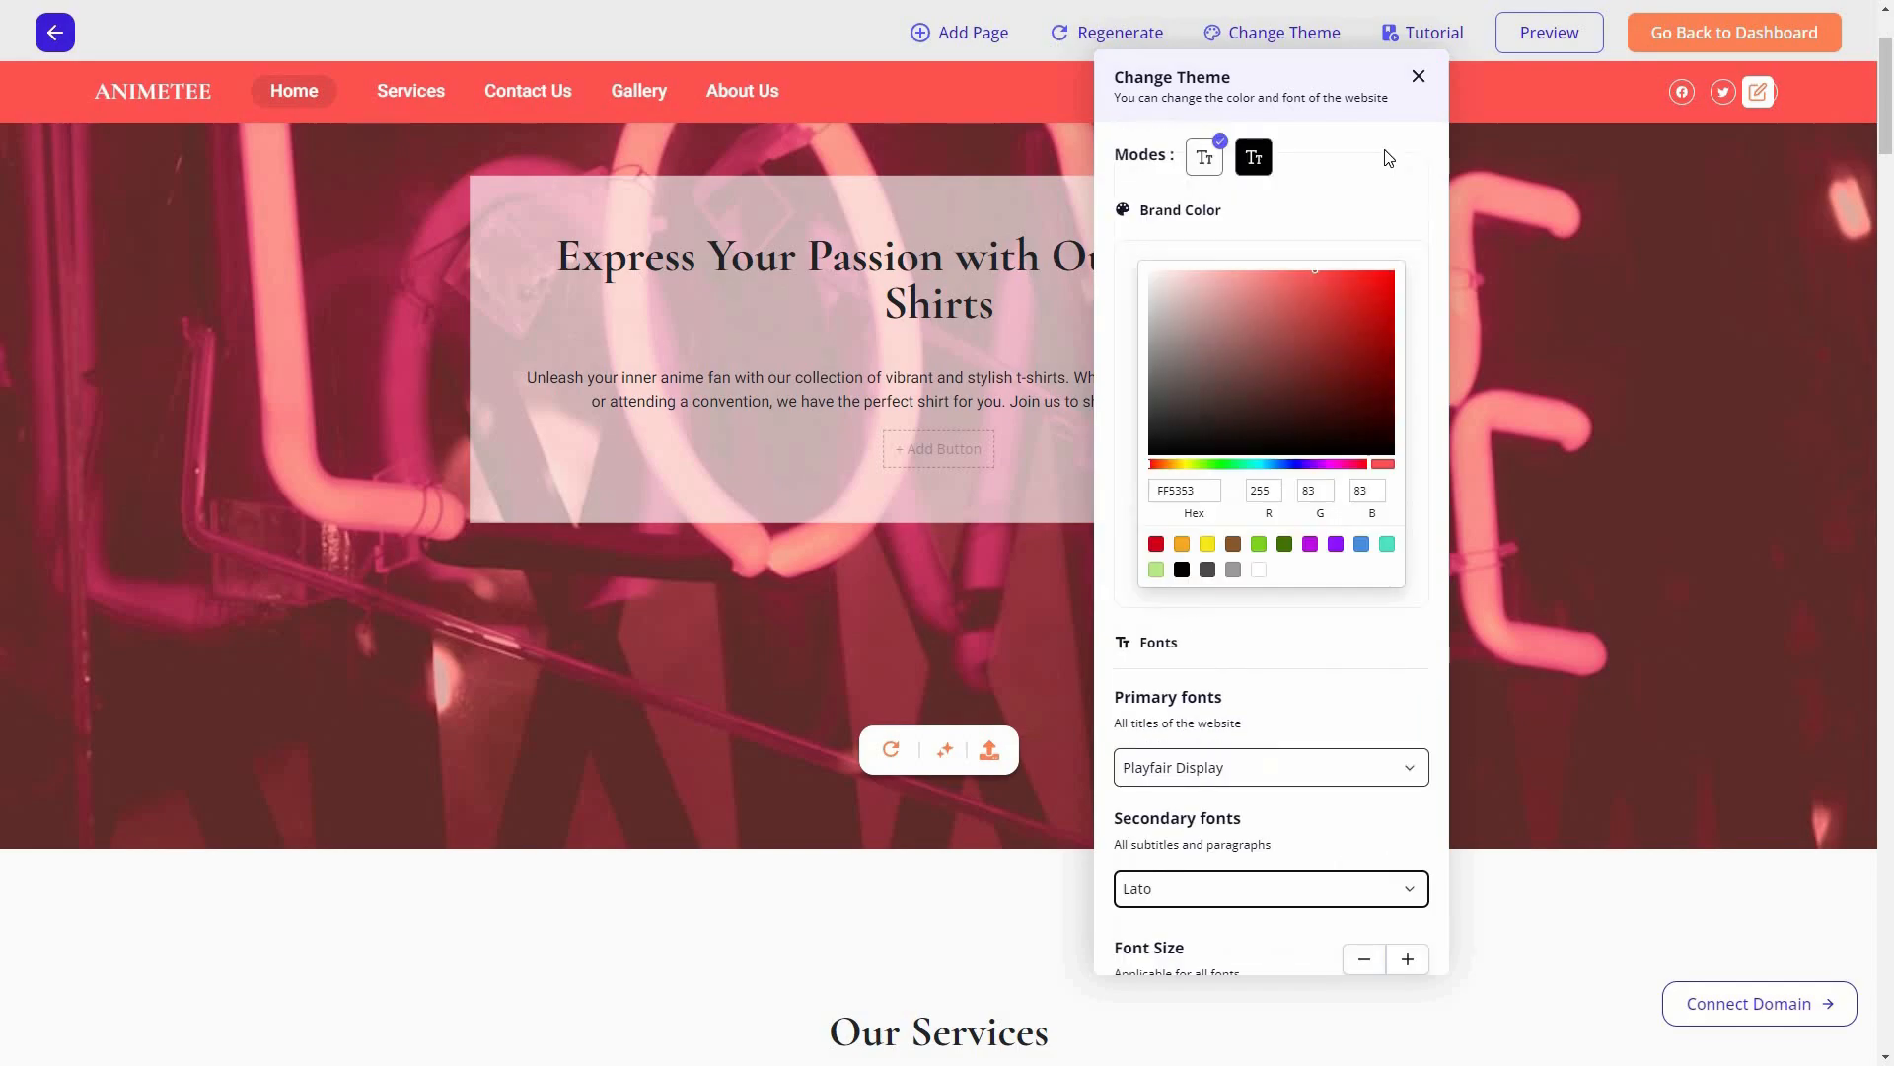
click(1467, 114)
Step: Preview the AnimeTee website and return to the dashboard's list of generated websites
click(1577, 38)
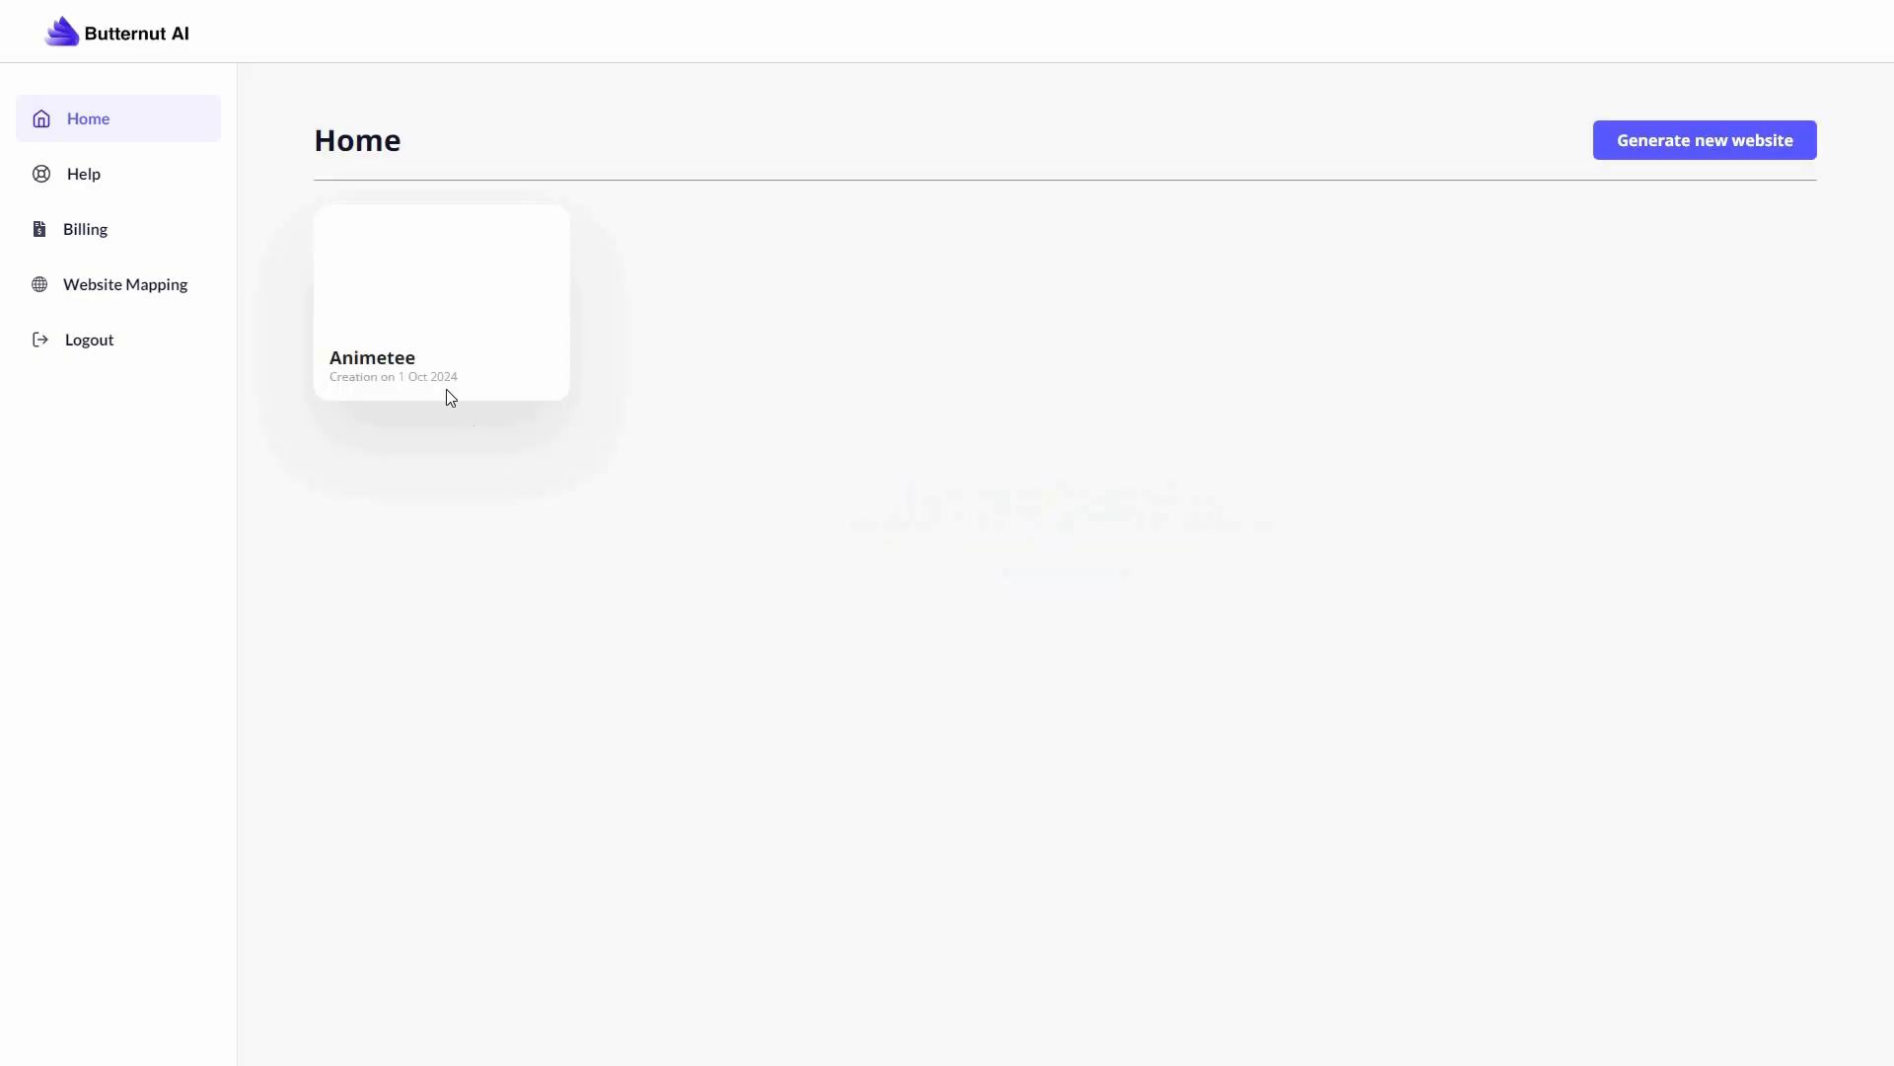
mouse_move(505, 302)
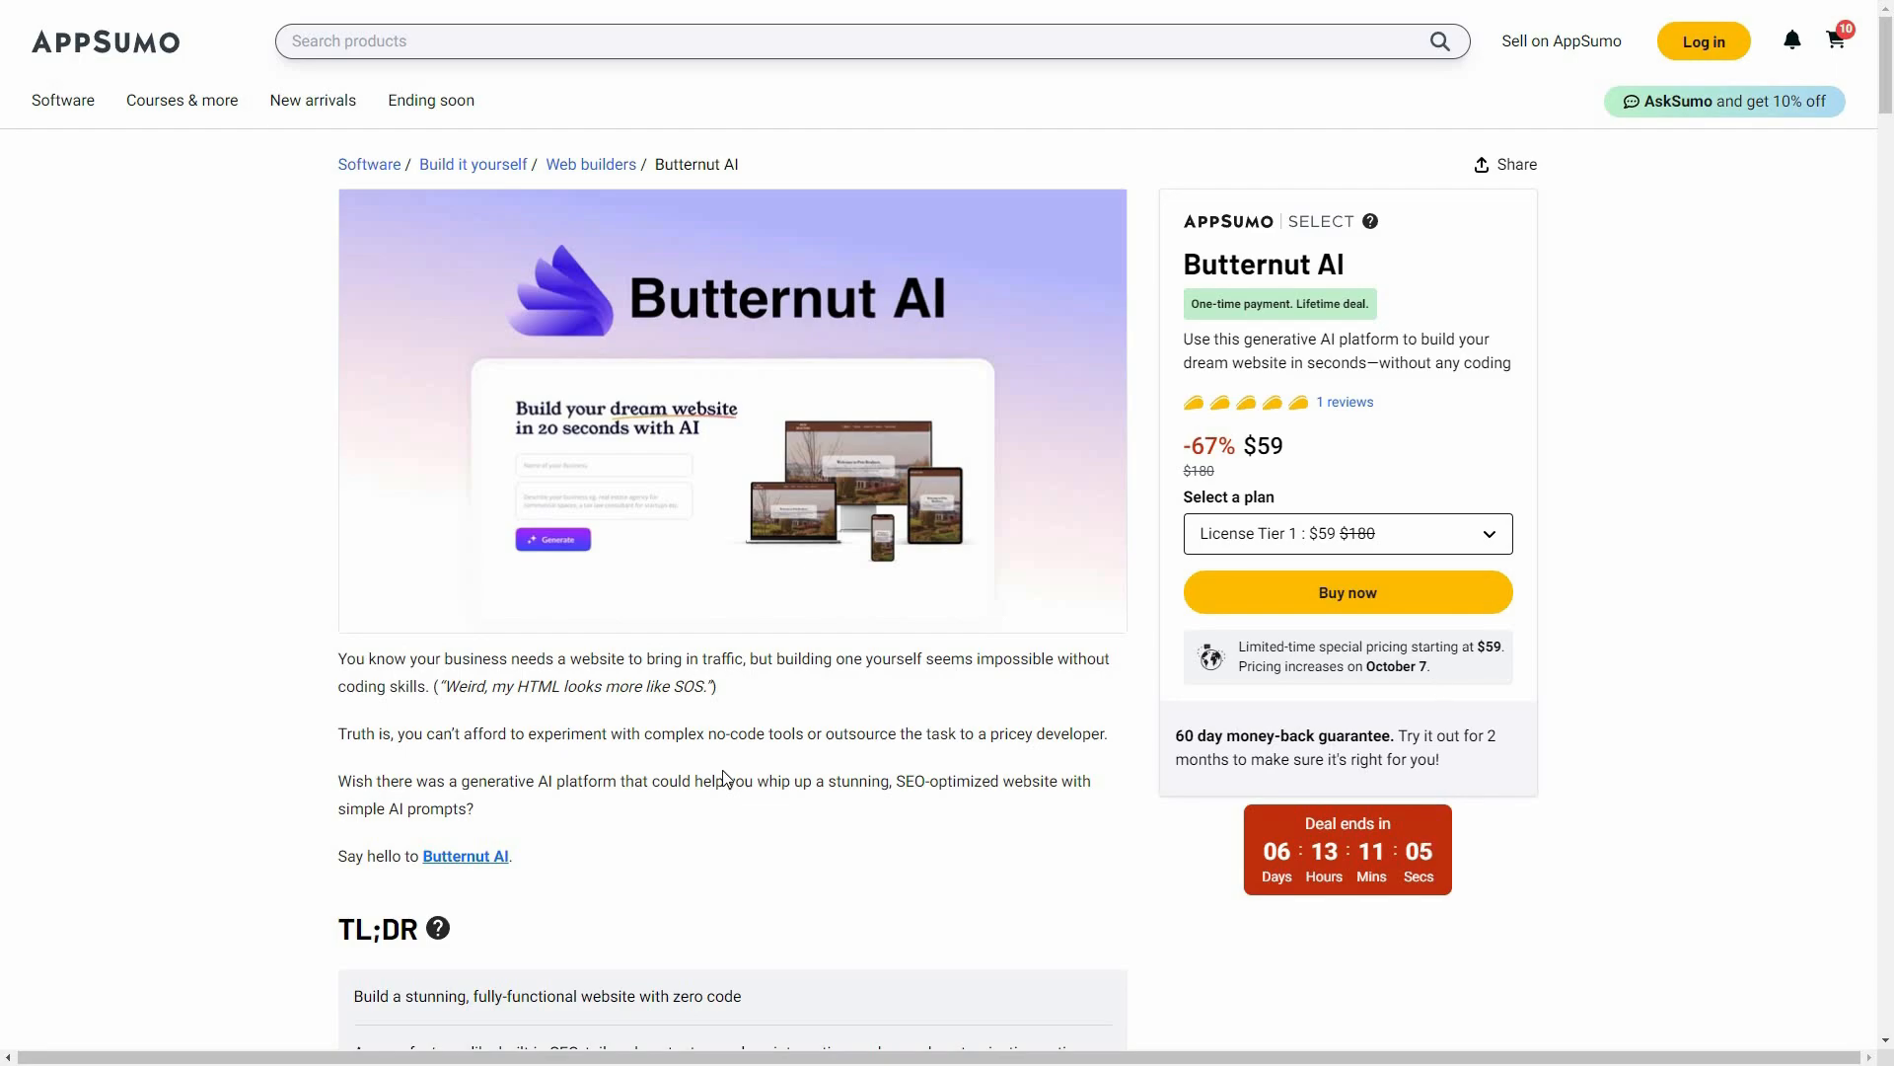
Step: Review Butternut AI's deal terms, included features and license tiers on its AppSumo page, and check the plan choices under License Tier 3
scroll(723, 777, down, 10)
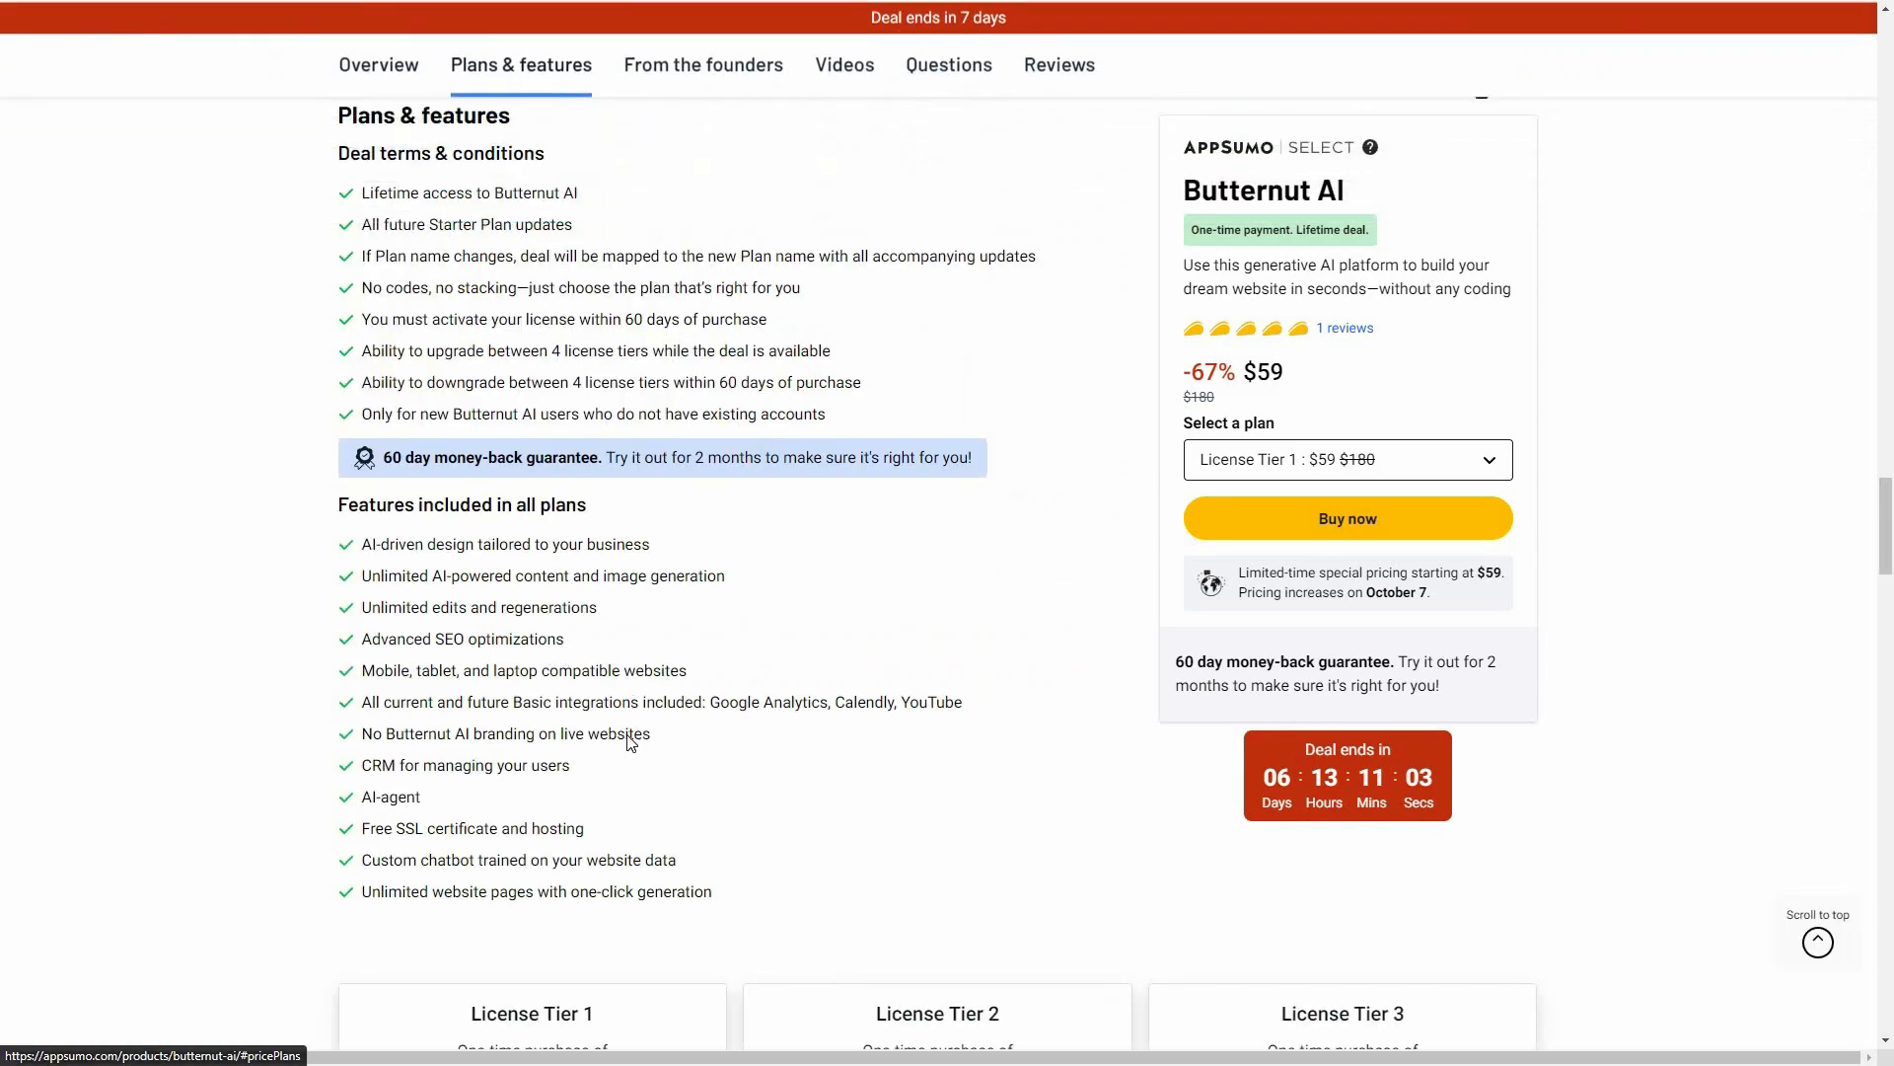
scroll(631, 742, down, 1)
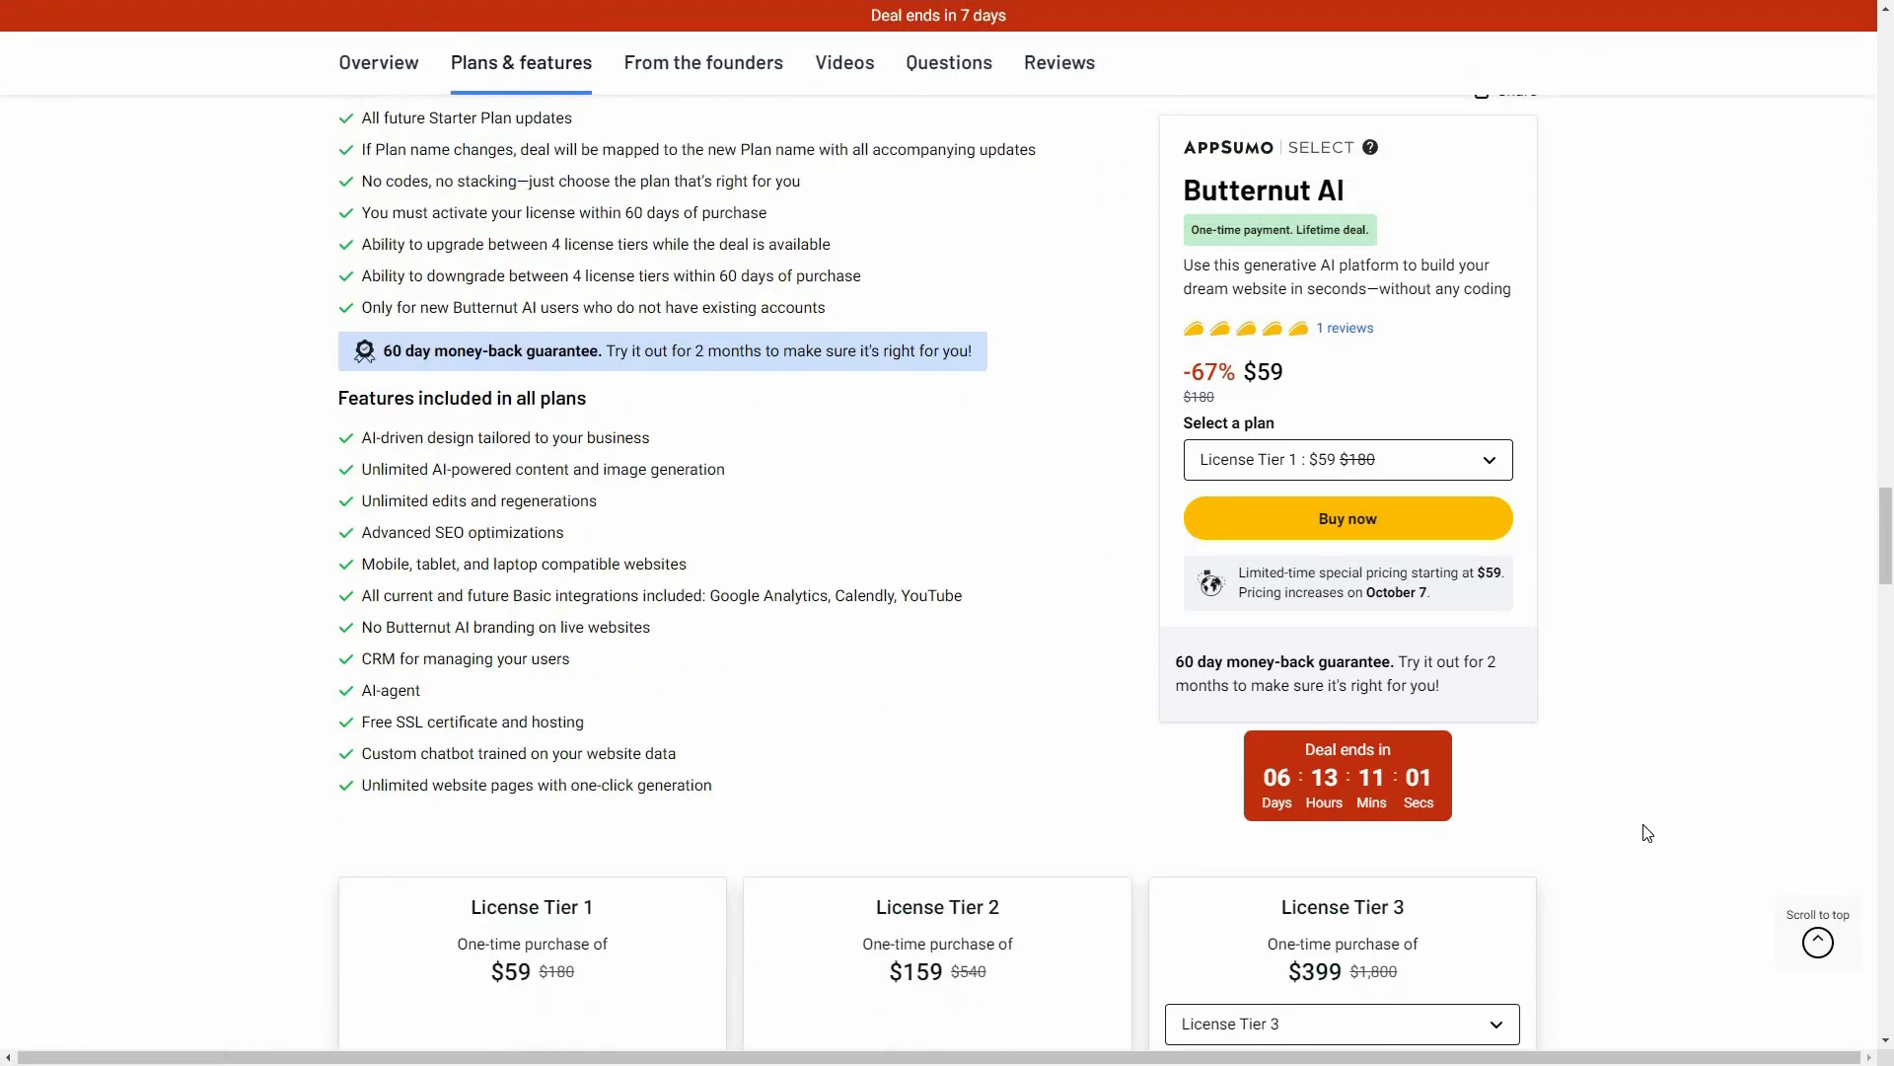
scroll(1647, 832, down, 4)
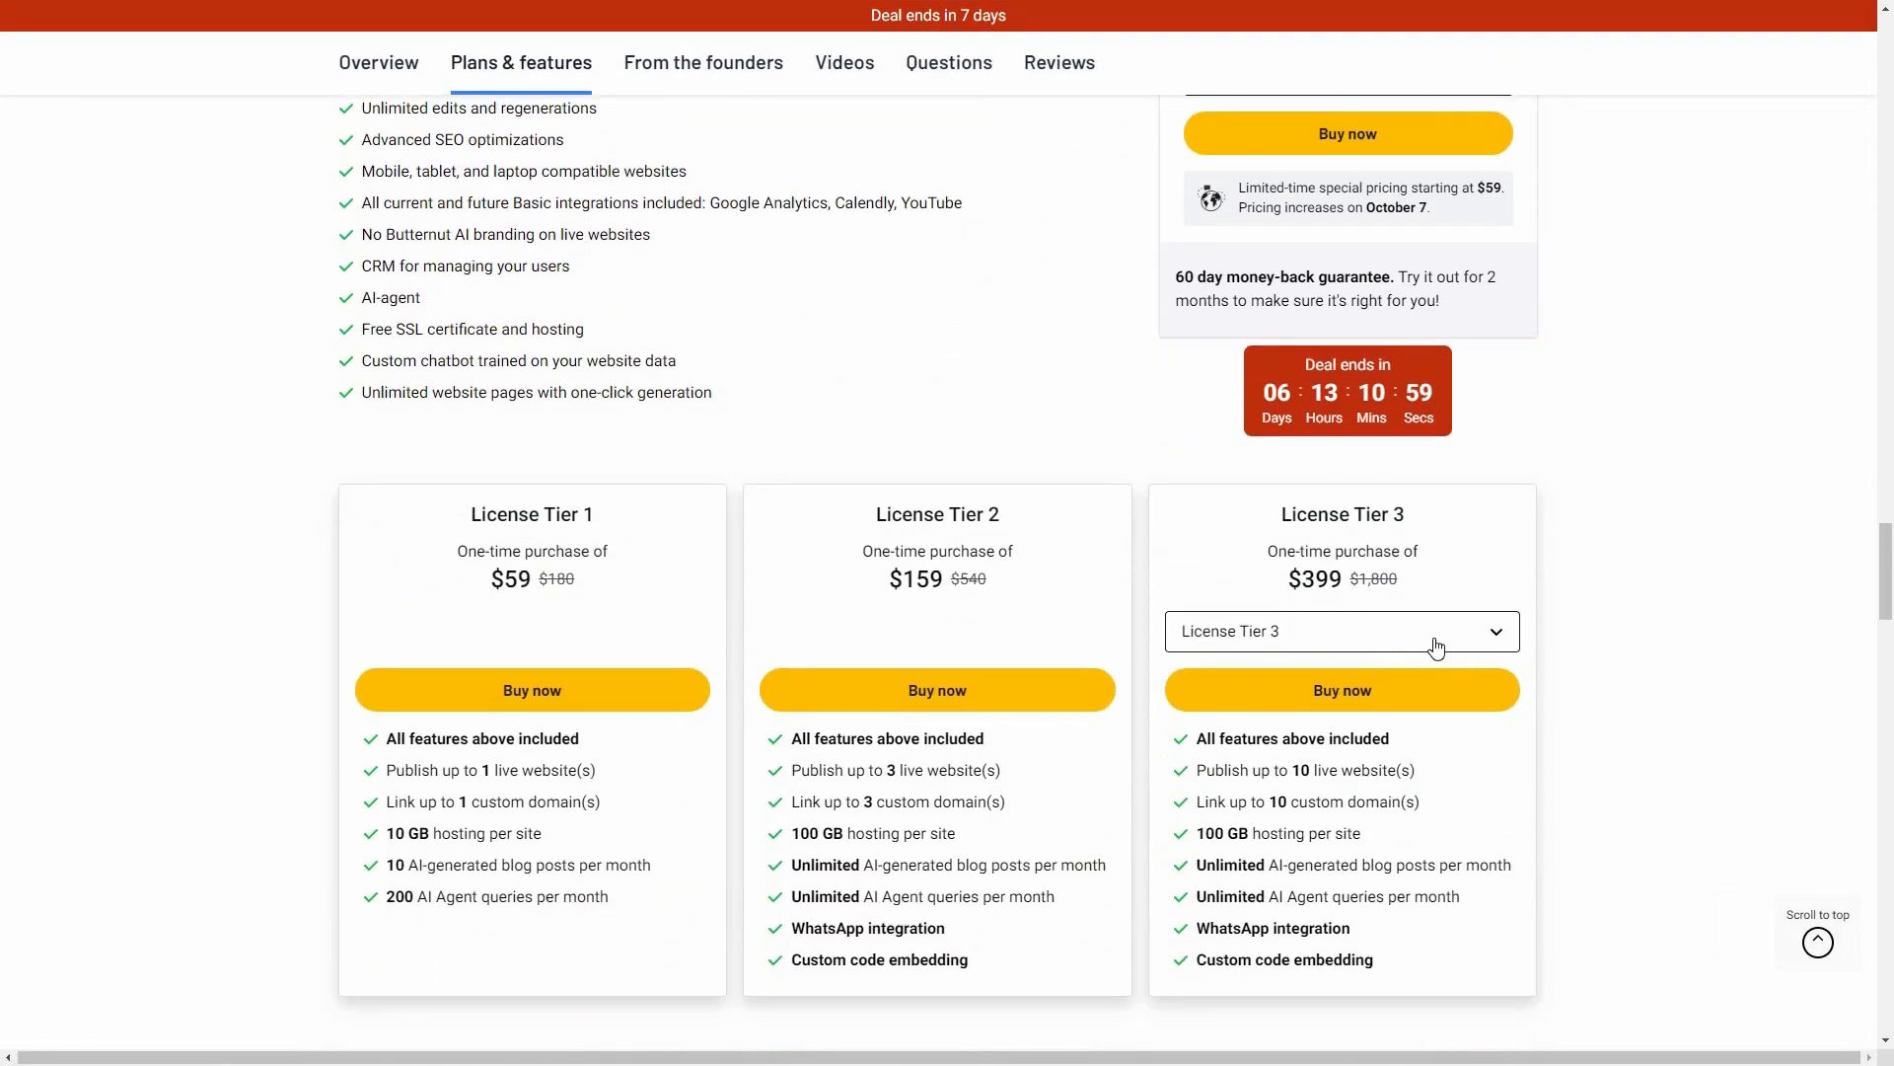
click(1436, 647)
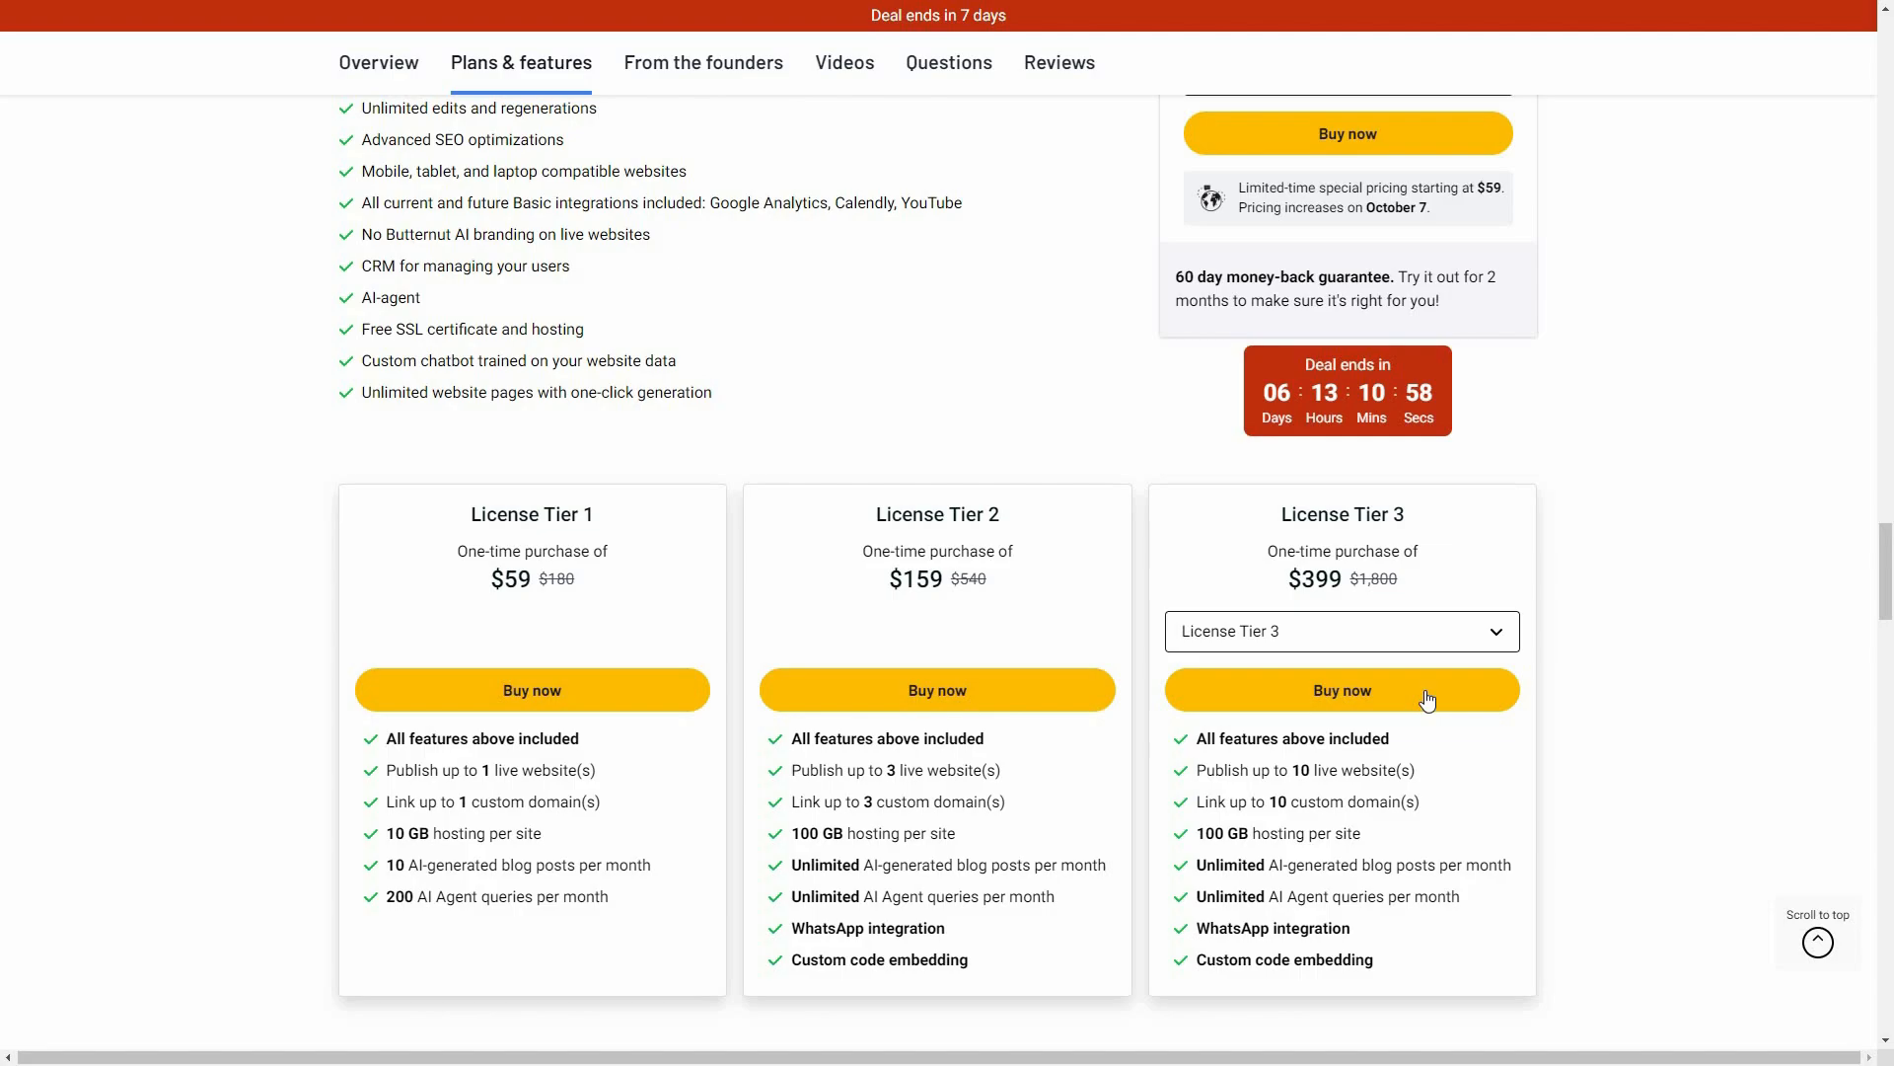
click(1603, 737)
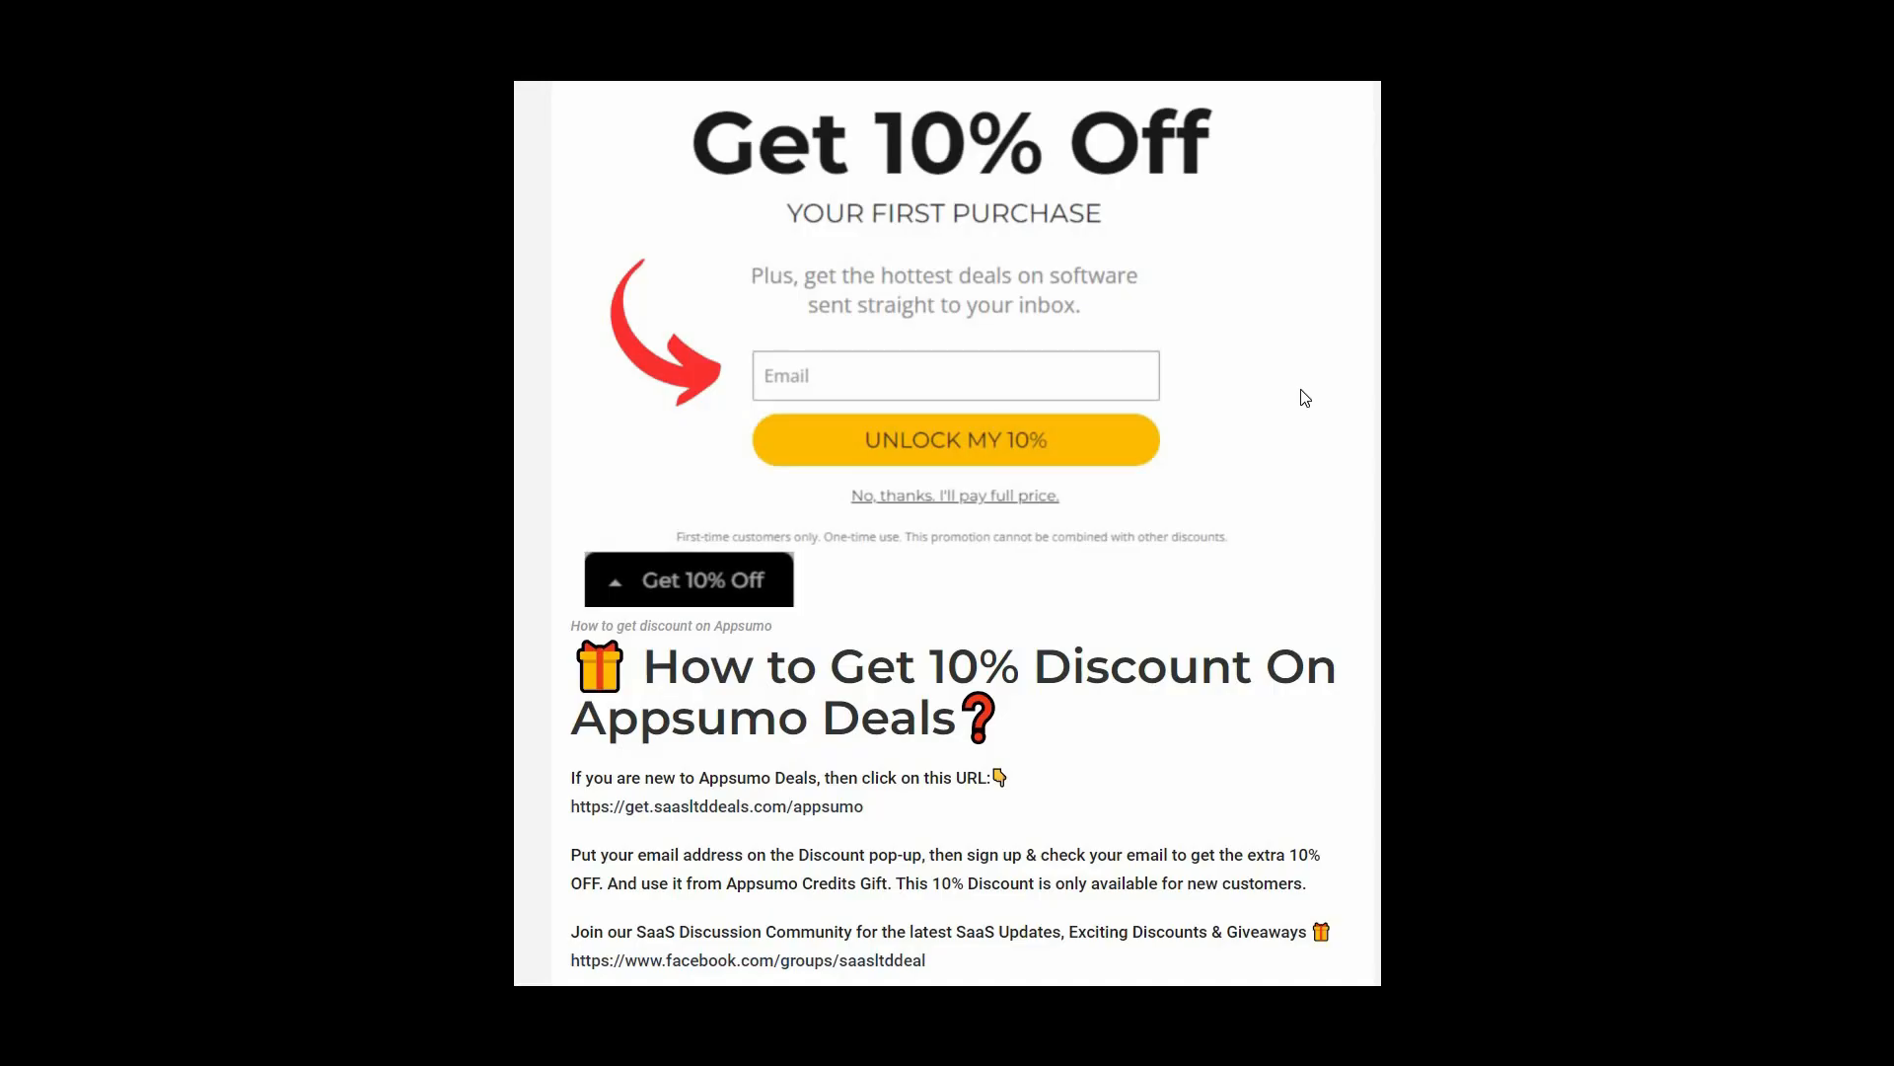